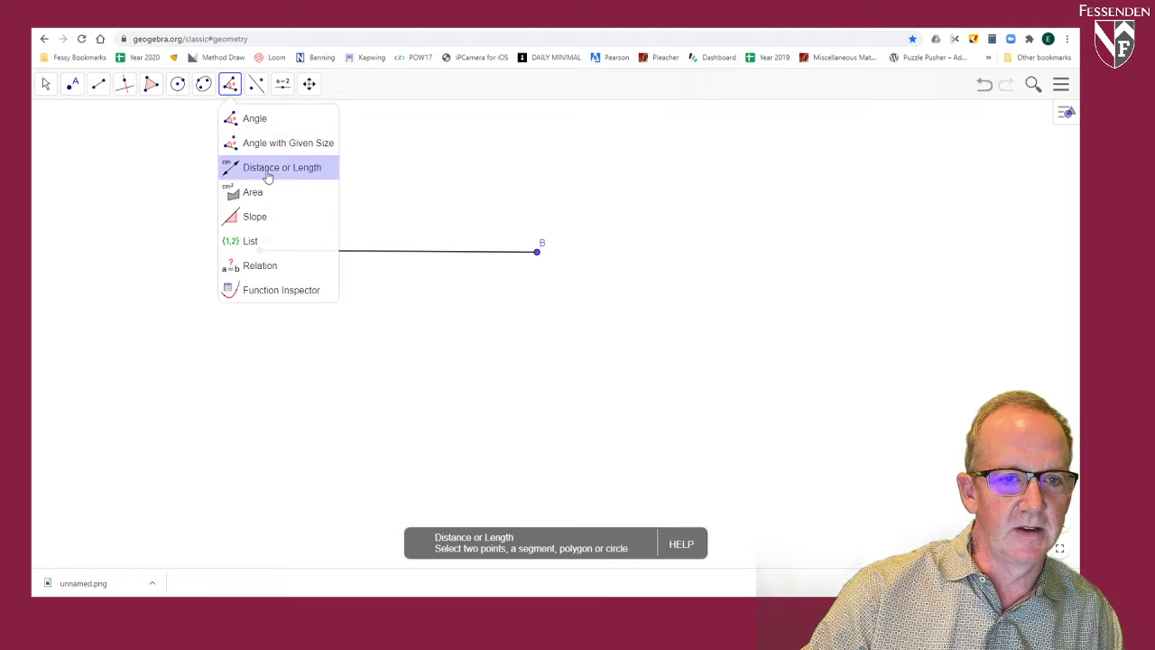
Step: Measure the length of segment AB, and move the whole segment toward the upper middle of the drawing area
left_click(387, 257)
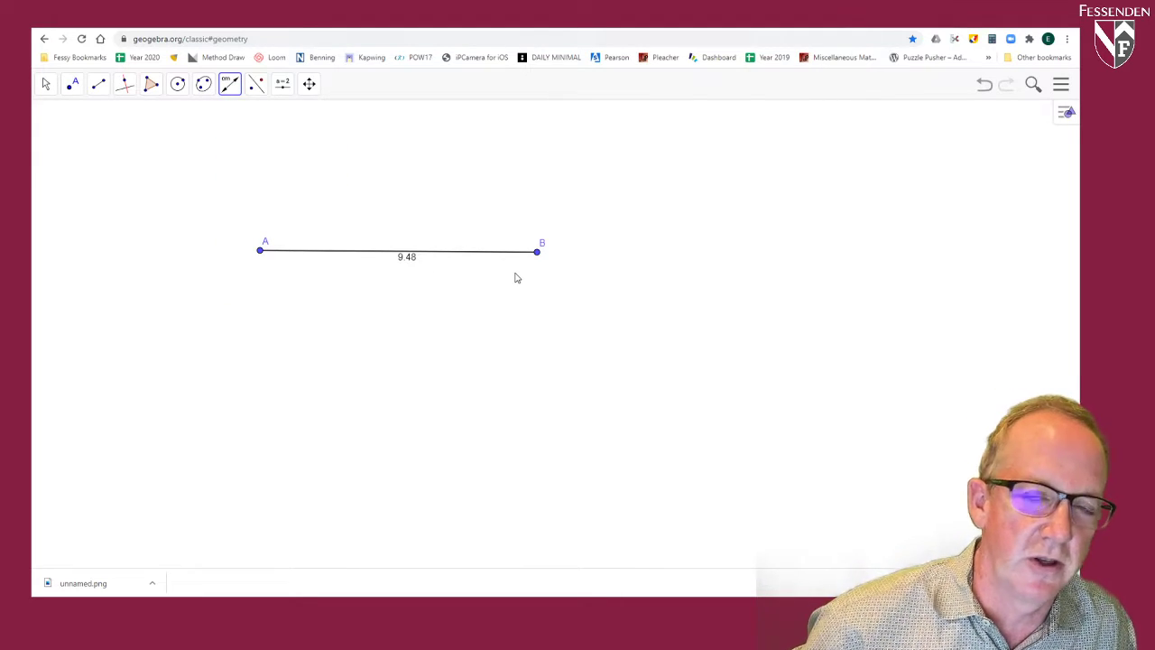
left_click(46, 83)
left_click(52, 117)
left_click_drag(333, 258, 445, 233)
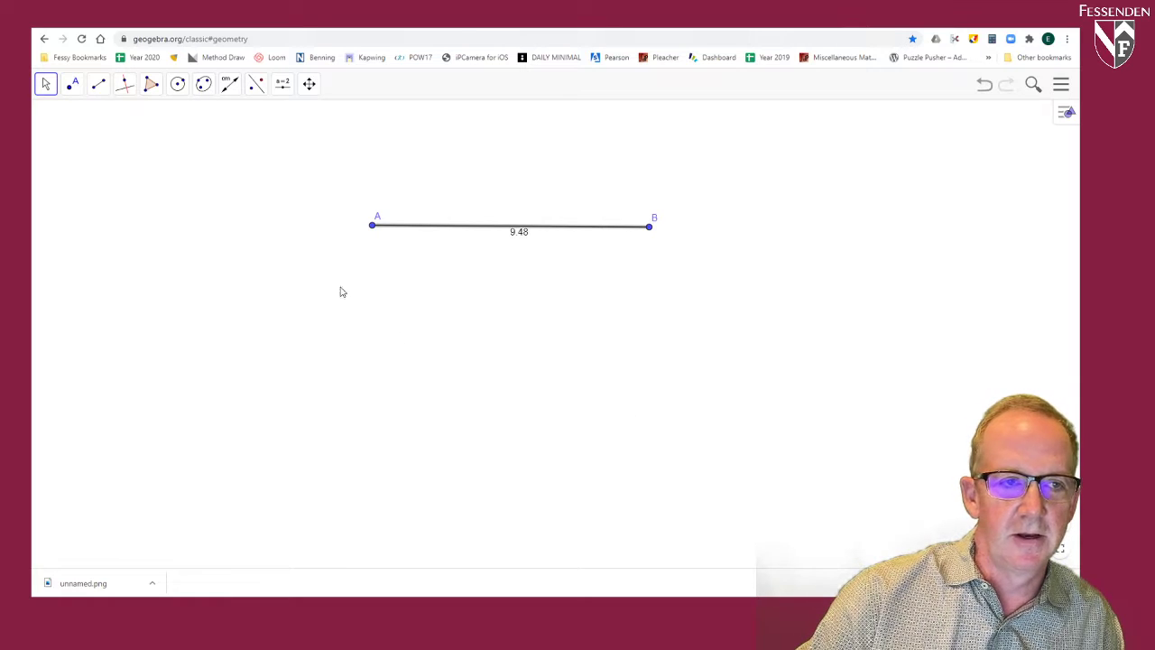
Step: Draw a nearly horizontal ray from a new point C through a new point D, below segment AB
left_click(99, 83)
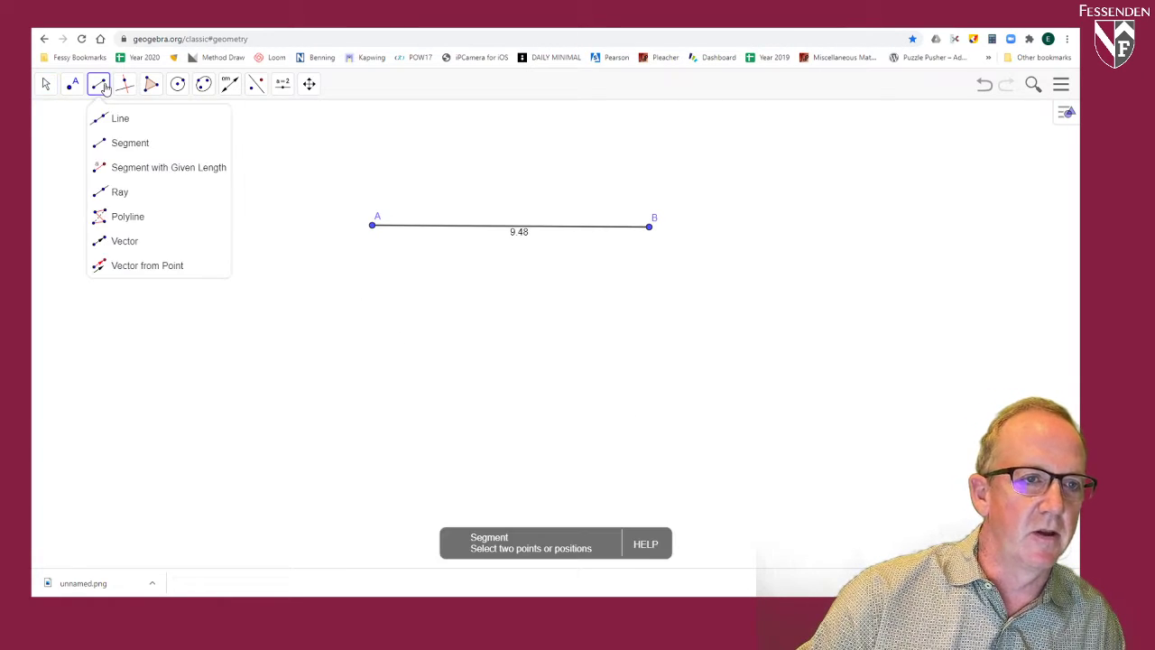
left_click(118, 192)
left_click(354, 459)
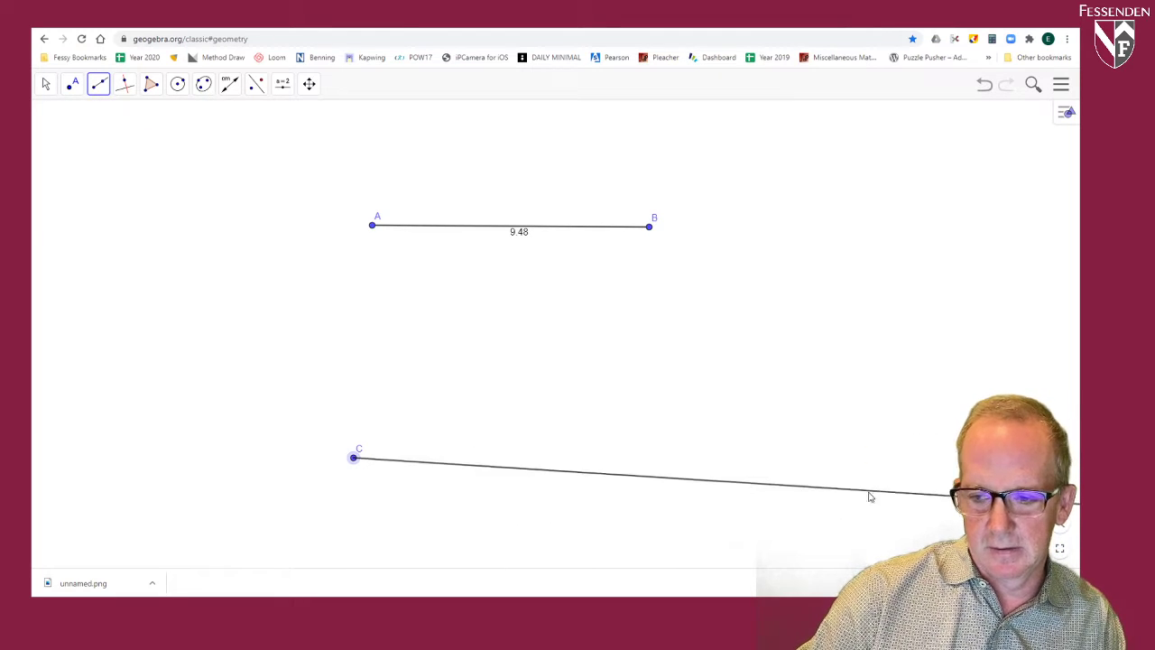
left_click(924, 459)
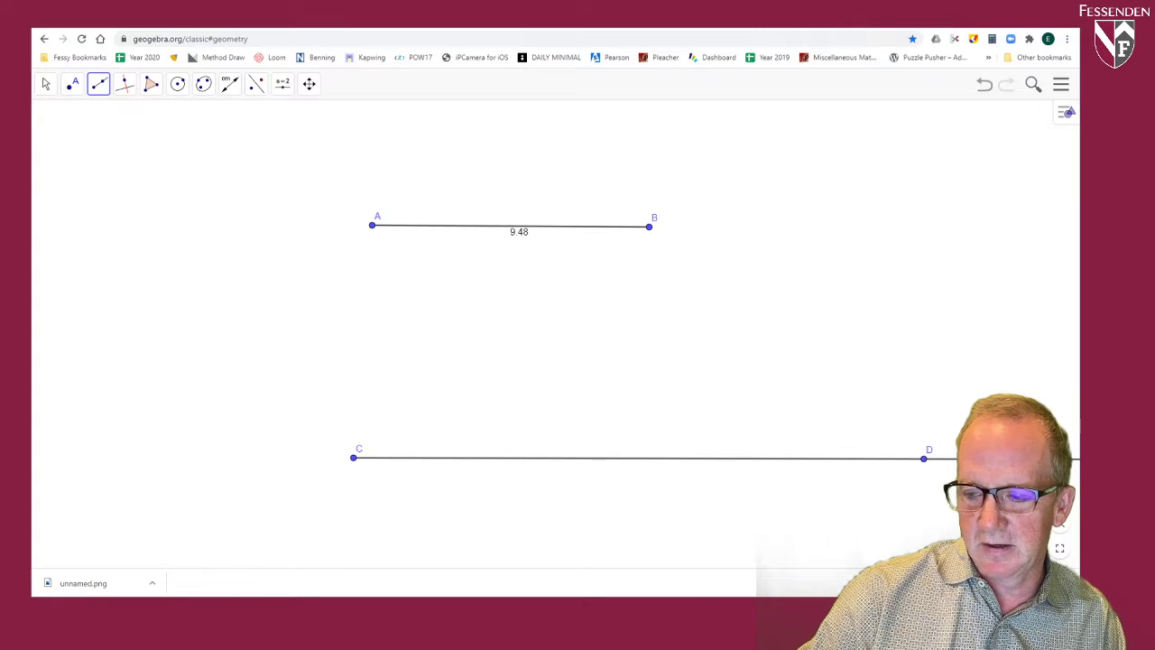
Step: Pan the graphics view around to examine how segment AB and ray CD fit in the drawing area
left_click(310, 84)
left_click(318, 115)
left_click_drag(773, 323, 295, 236)
left_click_drag(823, 318, 298, 278)
left_click_drag(768, 304, 429, 351)
left_click_drag(752, 331, 361, 358)
left_click_drag(689, 326, 373, 309)
left_click_drag(768, 330, 704, 302)
left_click_drag(490, 301, 665, 296)
left_click_drag(312, 275, 701, 297)
left_click_drag(291, 300, 568, 276)
left_click_drag(436, 313, 502, 304)
left_click_drag(241, 345, 302, 333)
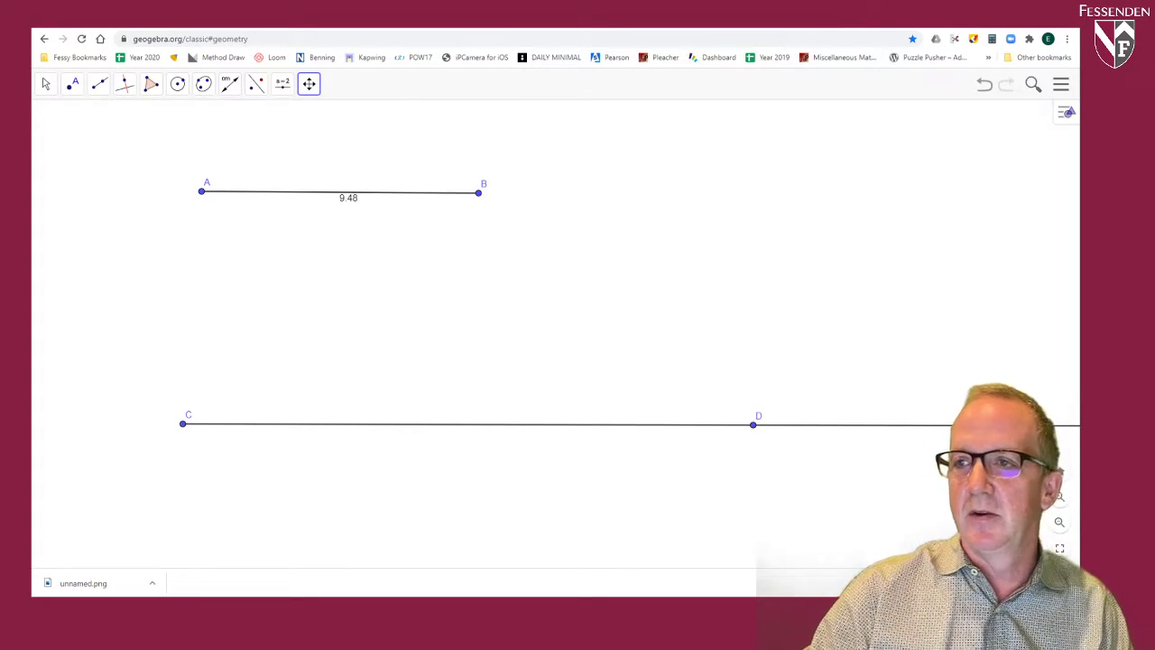
Step: Search the web for "geometers compass" in a new browser tab
key("ctrl+t")
left_click(743, 39)
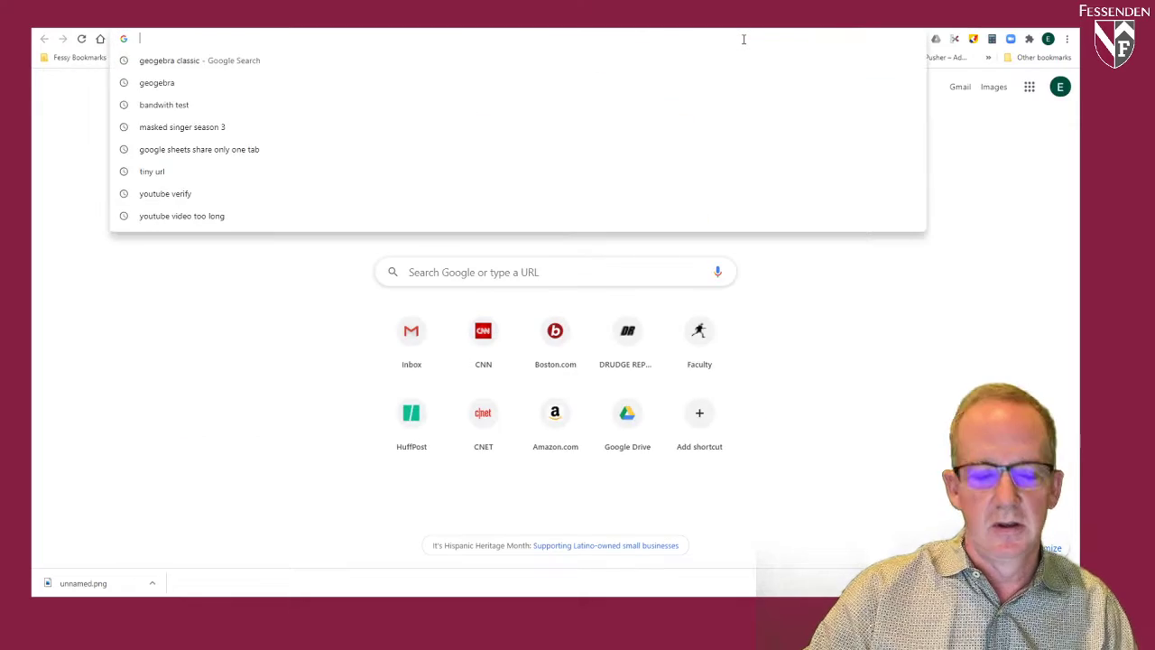
type("geometer")
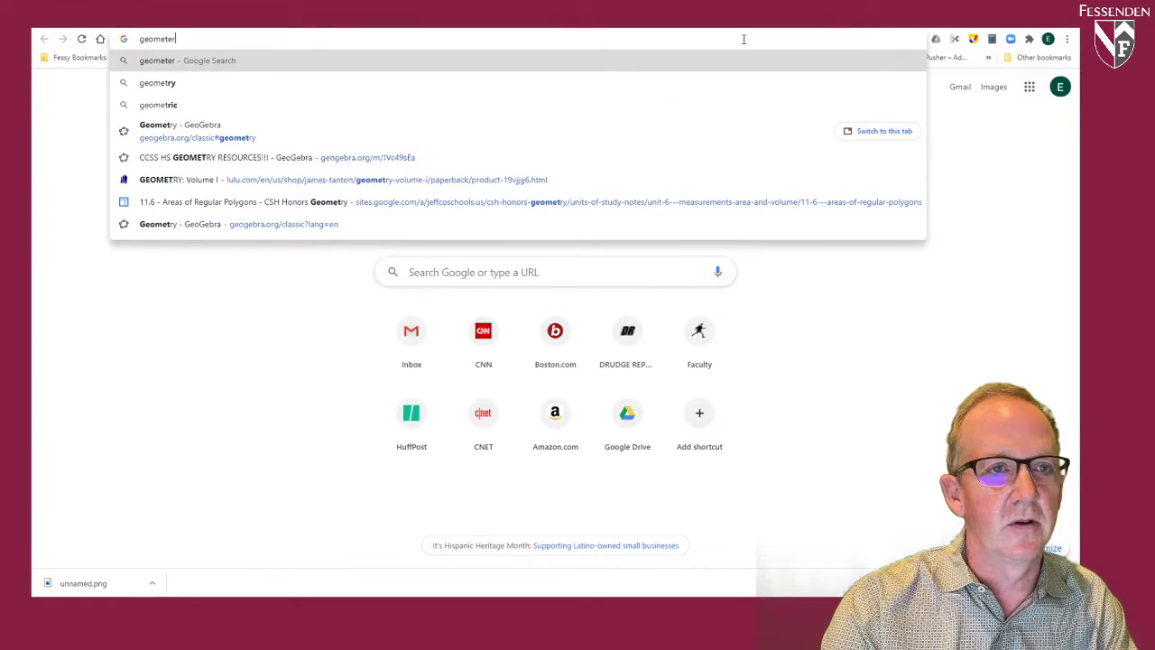
type("s compass")
key("Return")
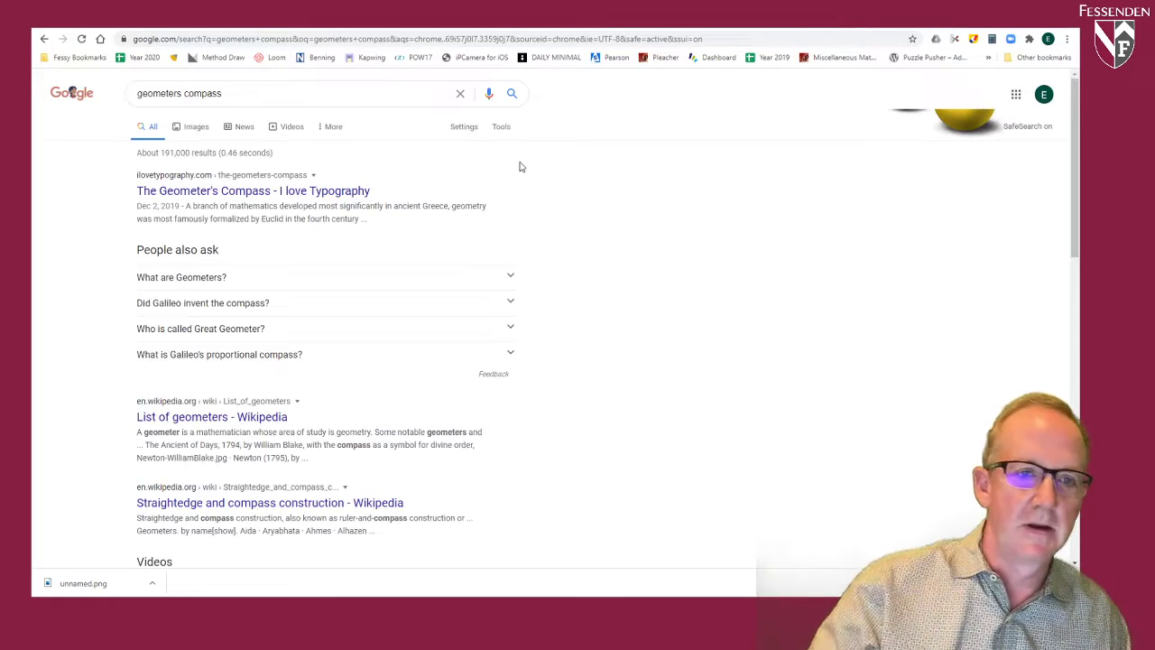
Step: Look through the image results for a compass and open the picture of the three metal math compasses
left_click(182, 128)
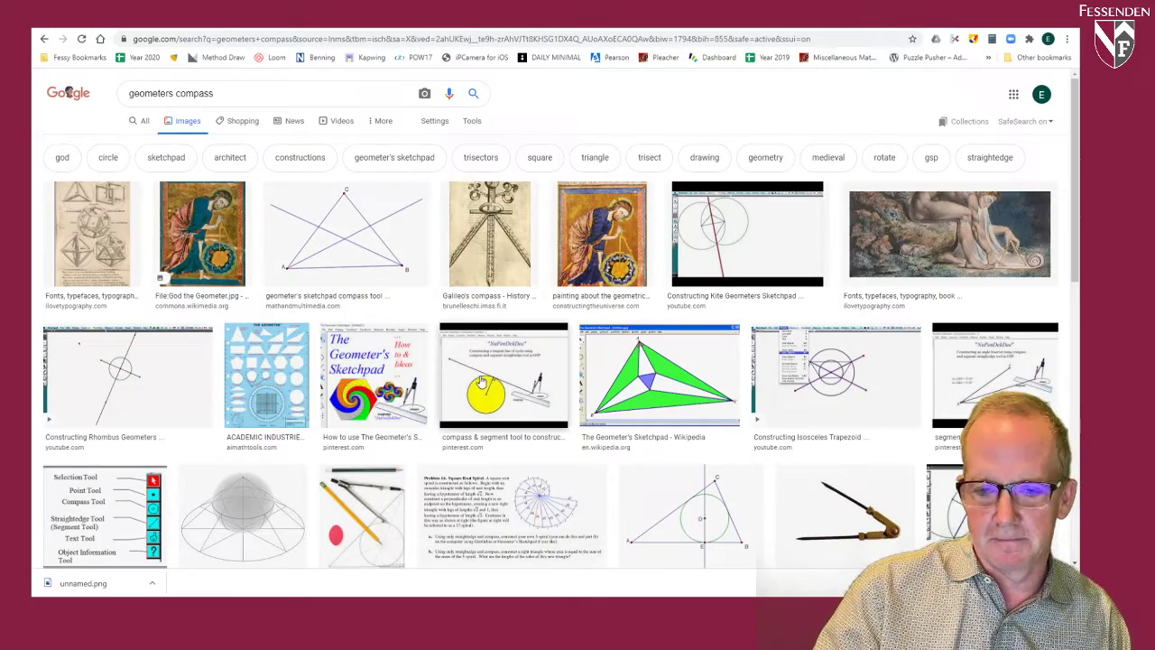
scroll(479, 375, "down", 1)
scroll(475, 365, "down", 2)
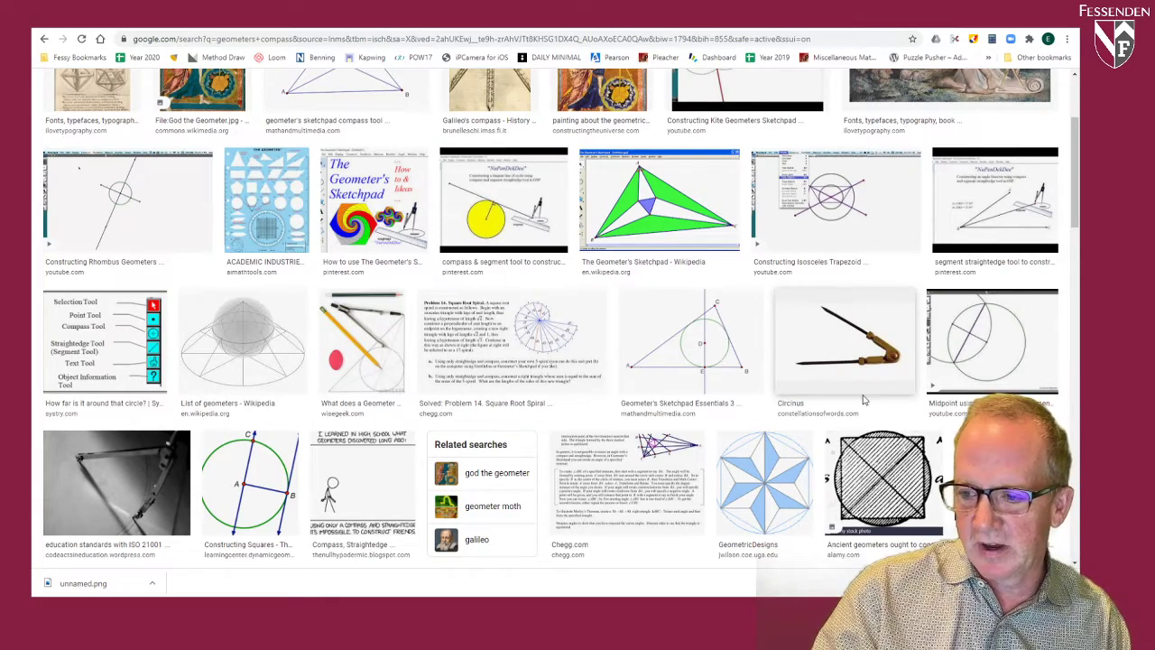
scroll(876, 399, "down", 2)
left_click(1006, 361)
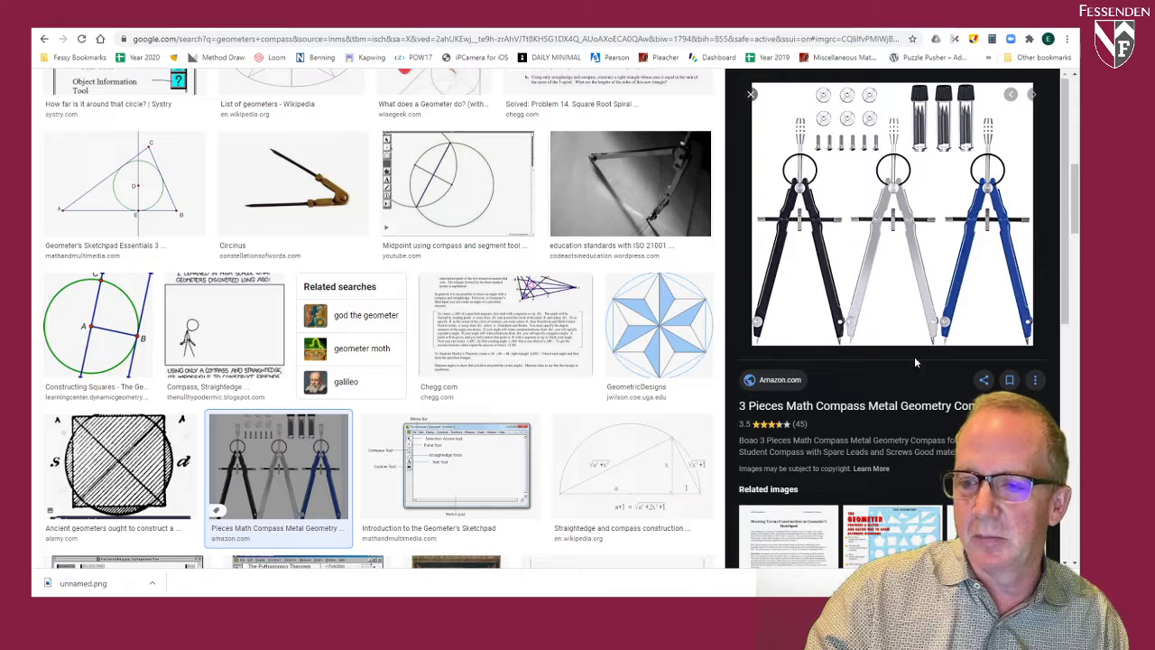
Step: Return to the GeoGebra tab and use the Compass tool to draw a circle centred at C with segment AB as its radius
left_click(808, 25)
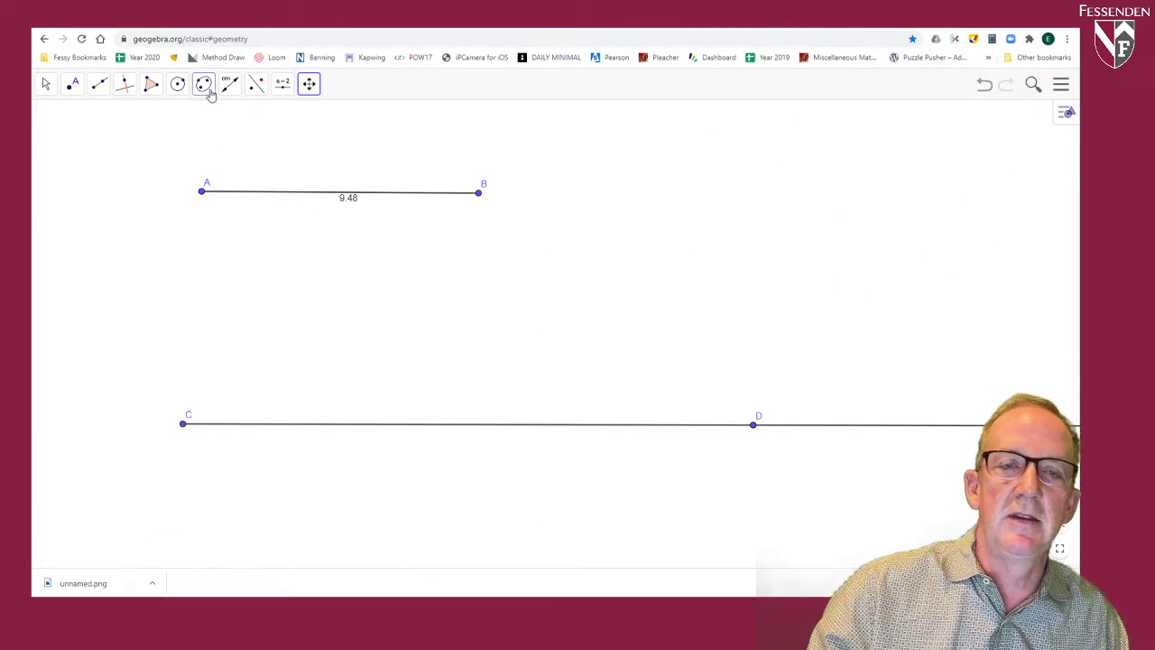
left_click(178, 84)
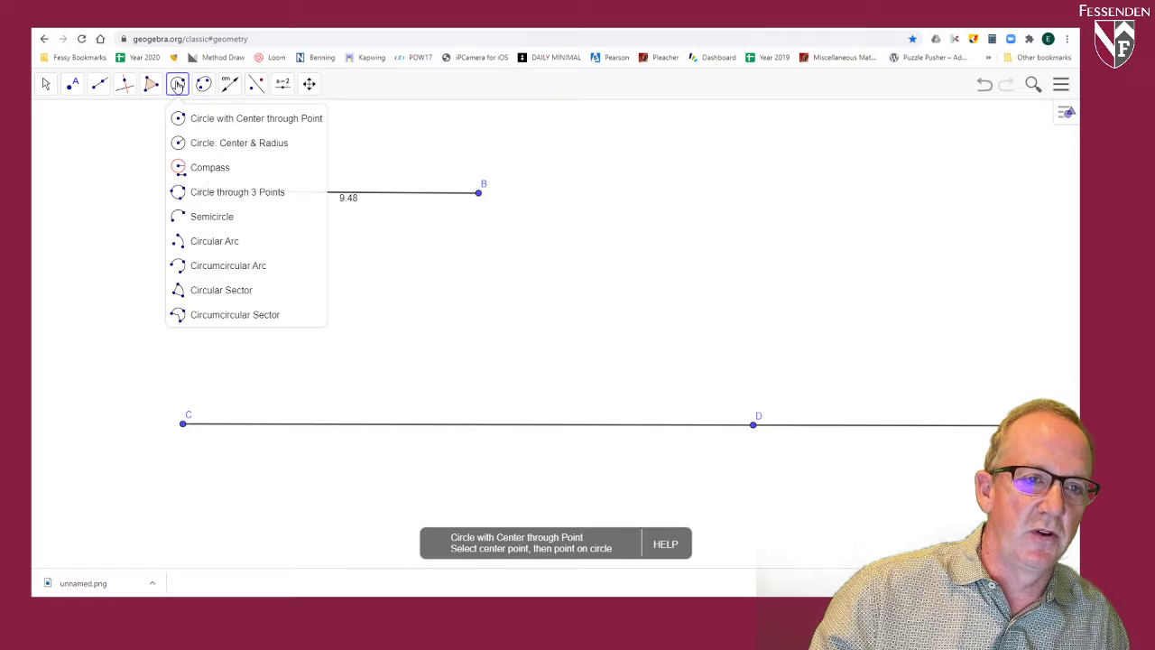
left_click(204, 172)
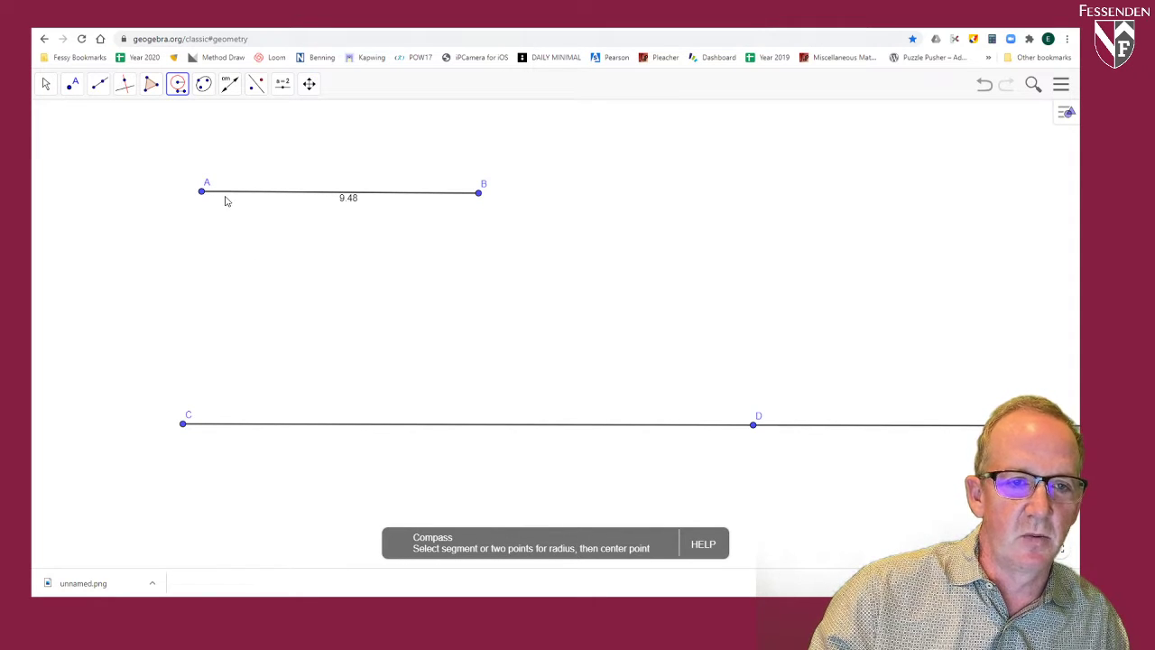
left_click(276, 197)
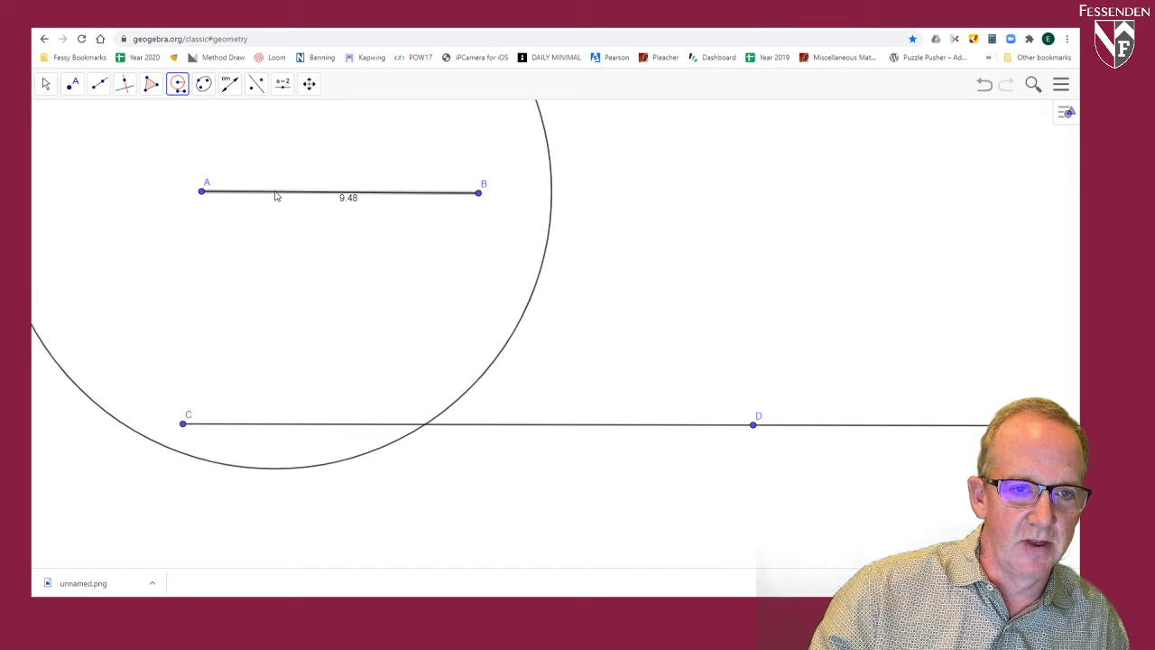
left_click(186, 425)
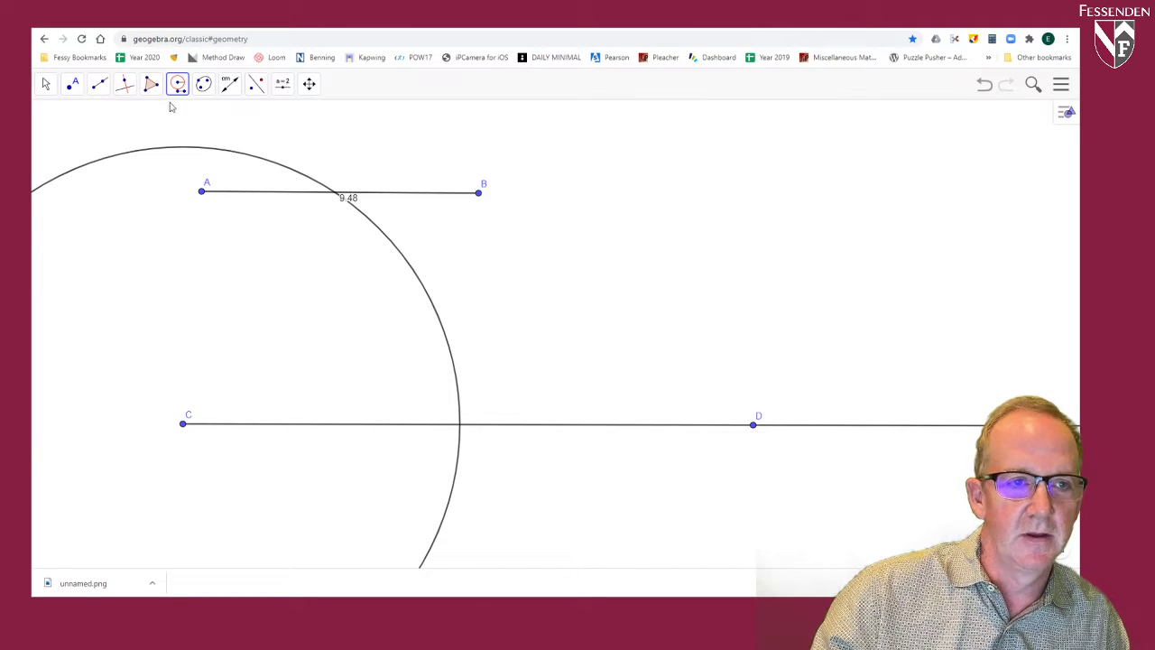
Step: Create the intersection point E of the circle and ray CD
left_click(73, 84)
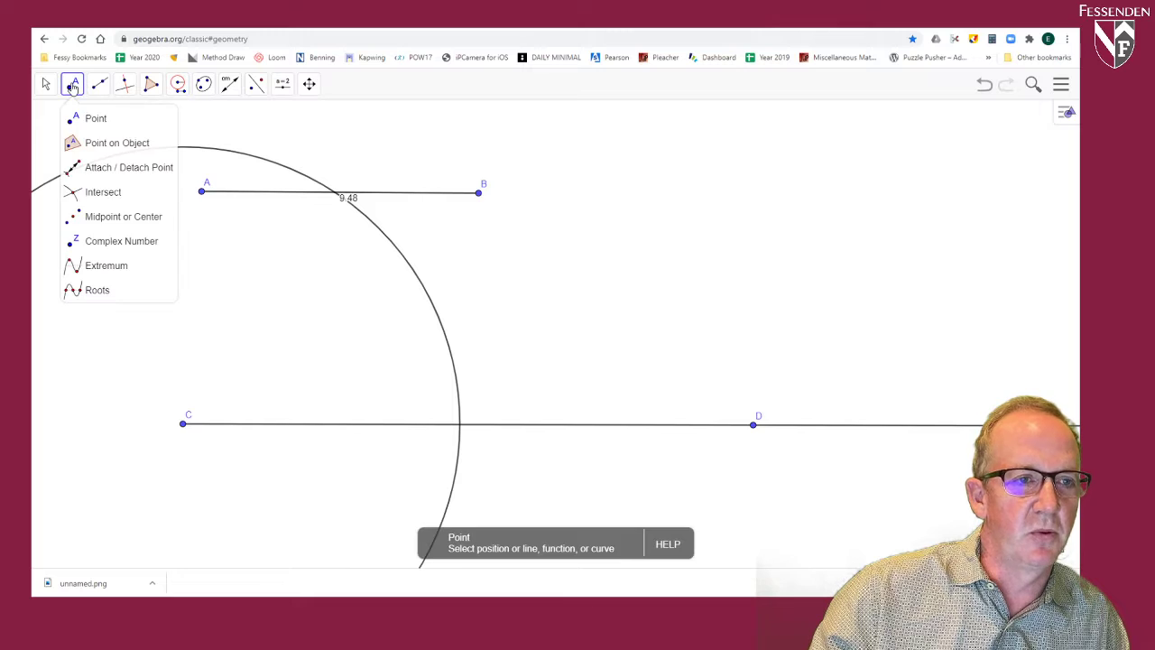
left_click(77, 194)
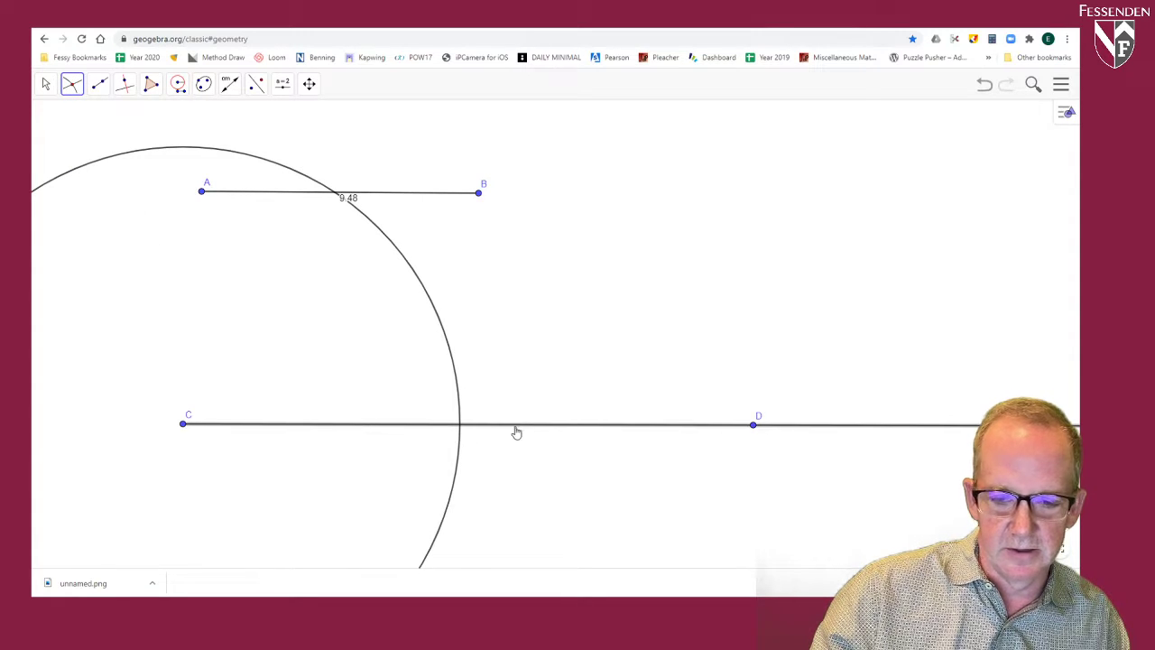
left_click(458, 429)
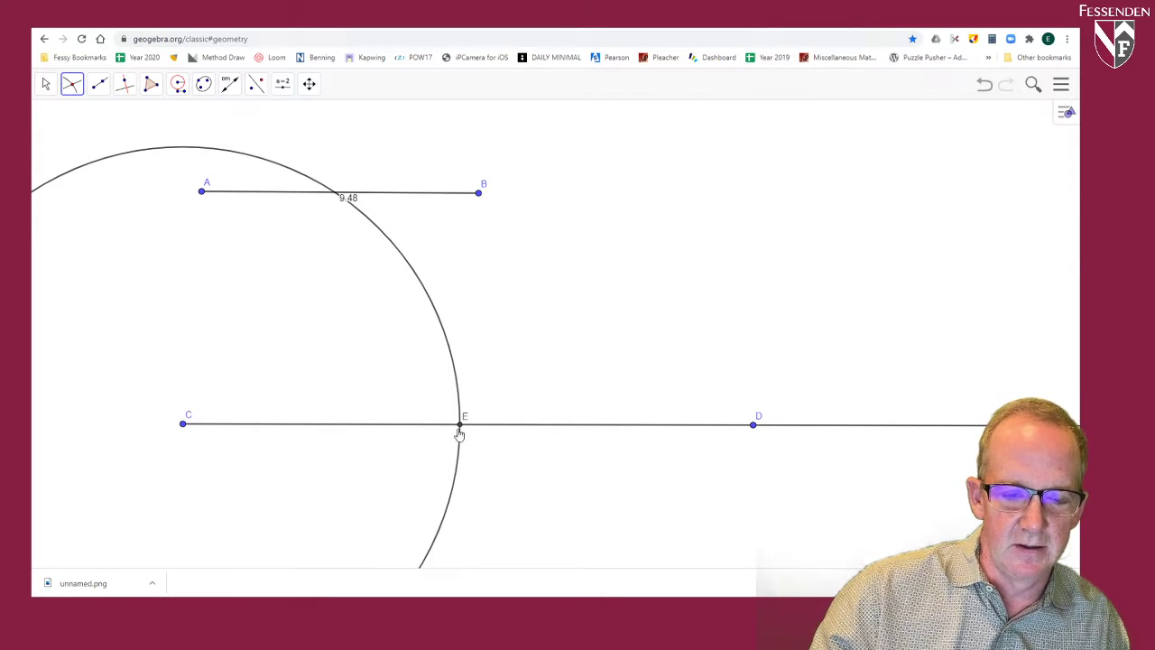
Step: Measure the distance from point C to point E with the Distance or Length tool
left_click(229, 83)
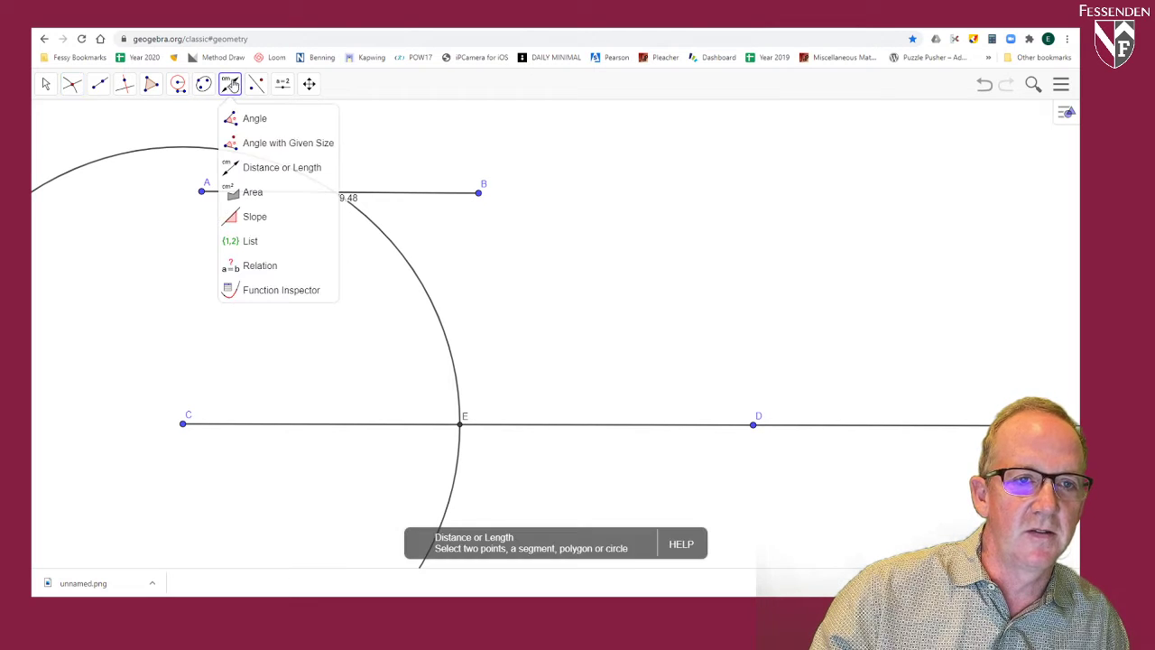
left_click(269, 165)
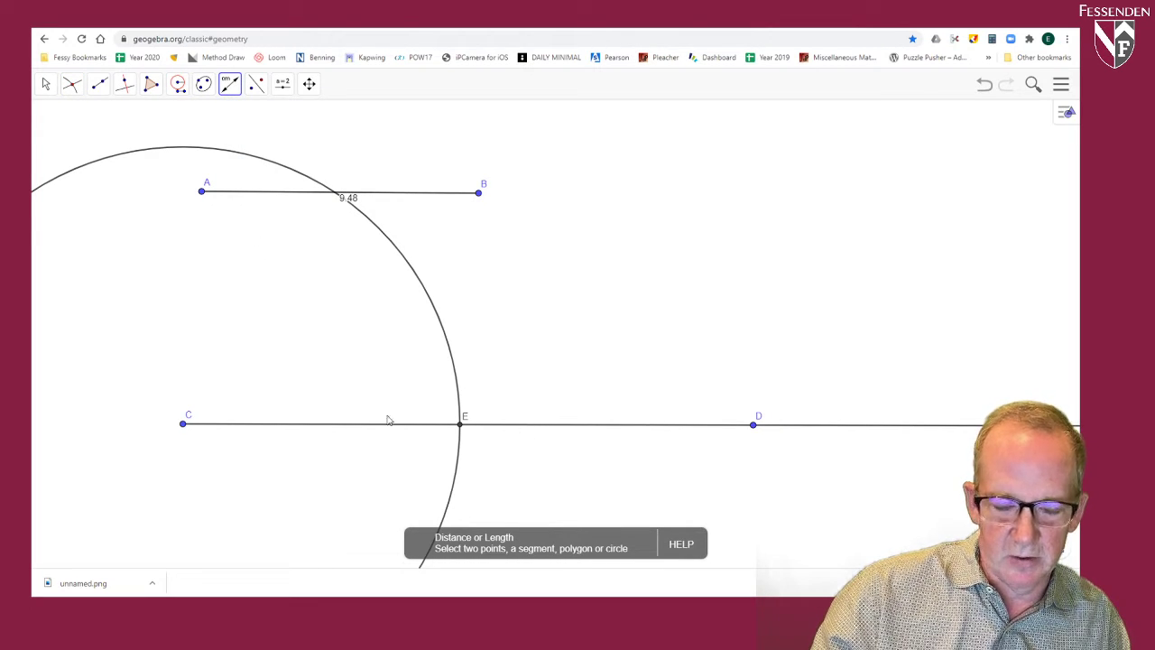
left_click(183, 426)
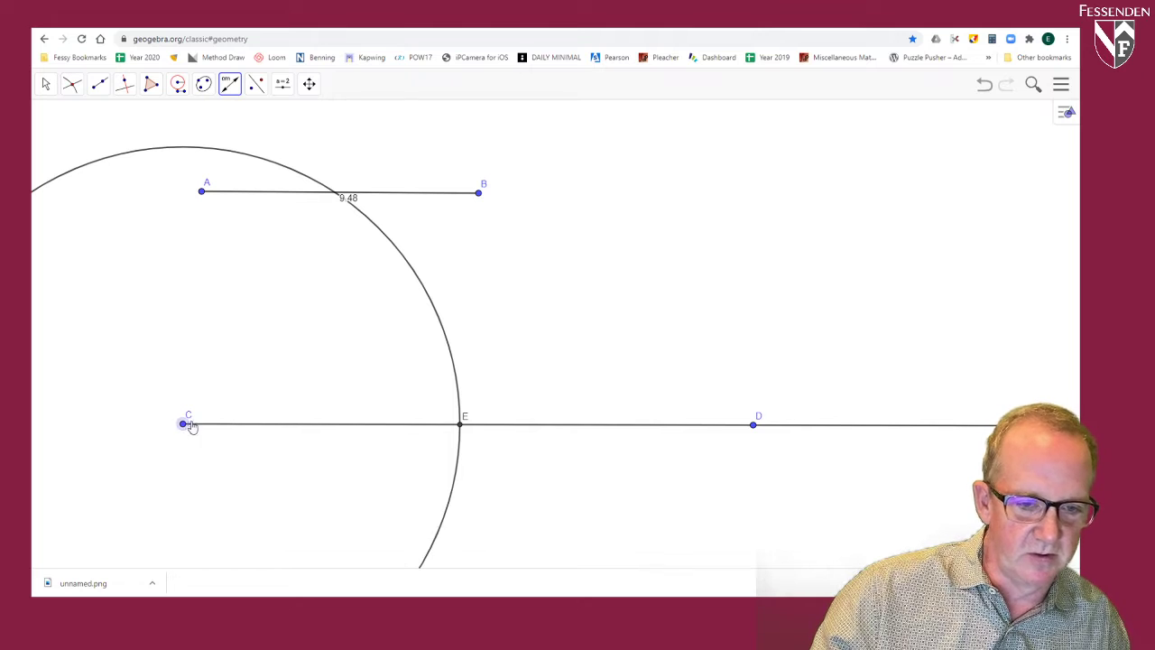
left_click(460, 426)
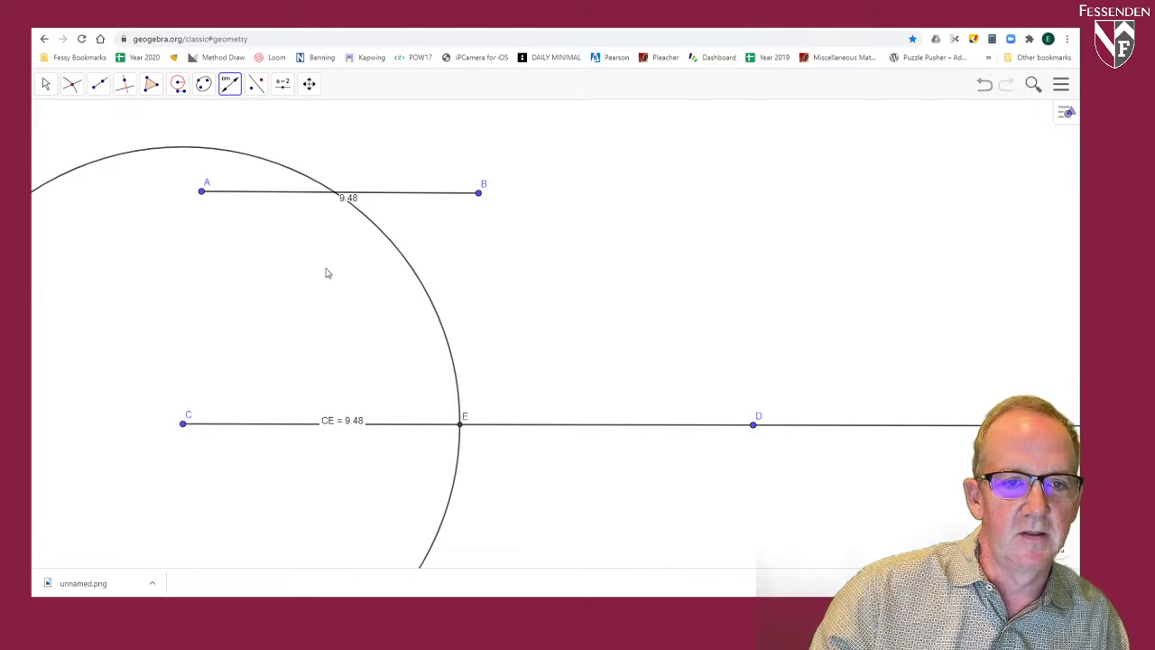
Step: Move point B toward A to shorten segment AB to about 8.1
left_click(45, 84)
left_click(78, 117)
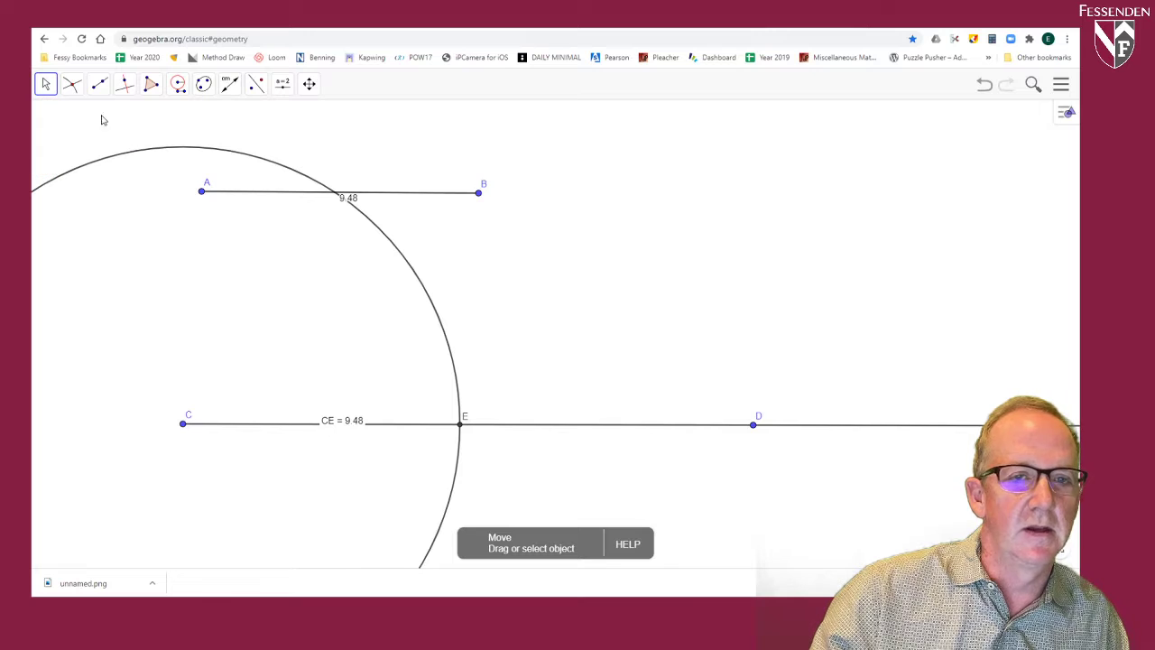
left_click_drag(478, 197, 438, 187)
Step: Add the text "Copy Segment" between segment AB and the ray, just outside the circle
left_click(282, 83)
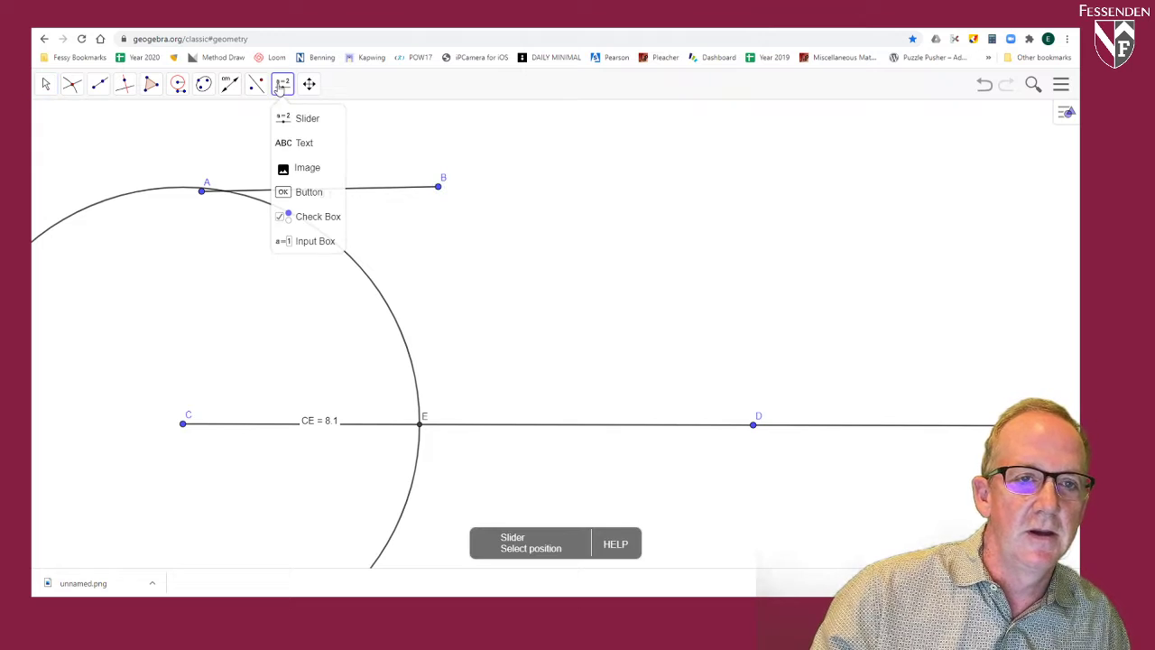
left_click(287, 144)
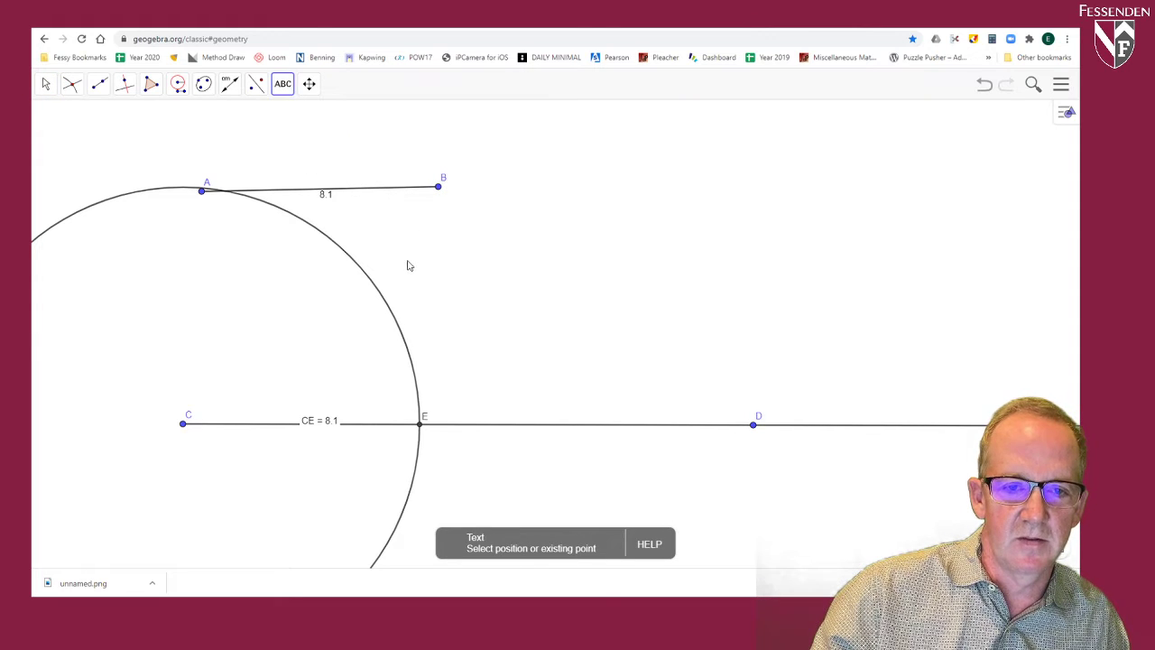
left_click(420, 287)
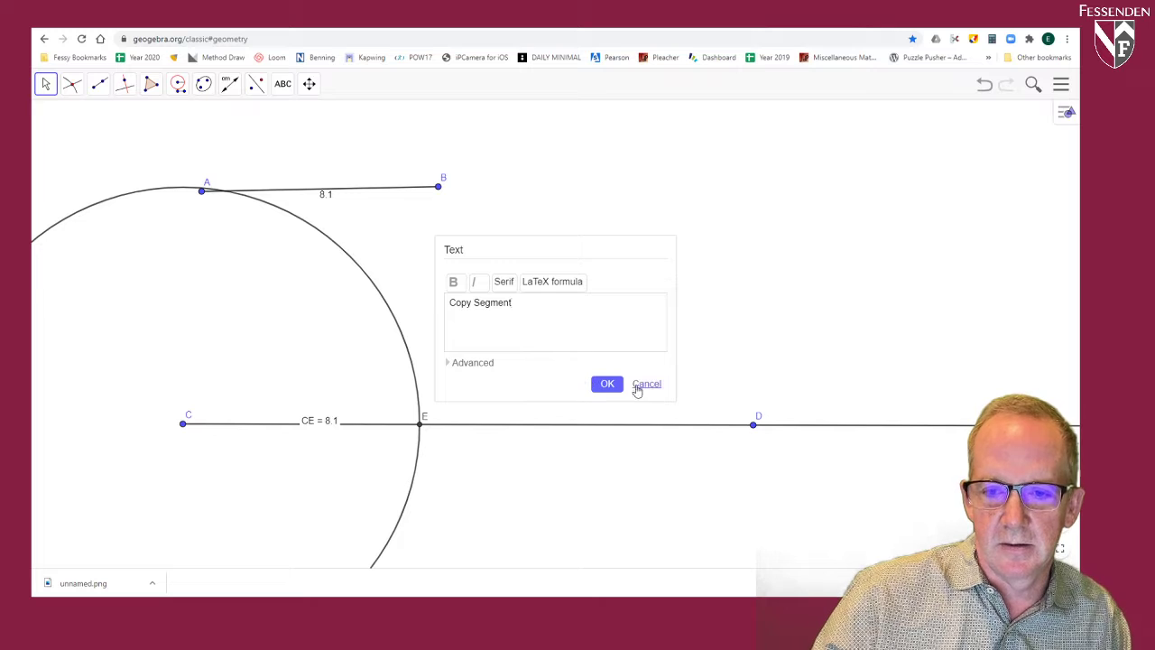
left_click(607, 384)
left_click(468, 285)
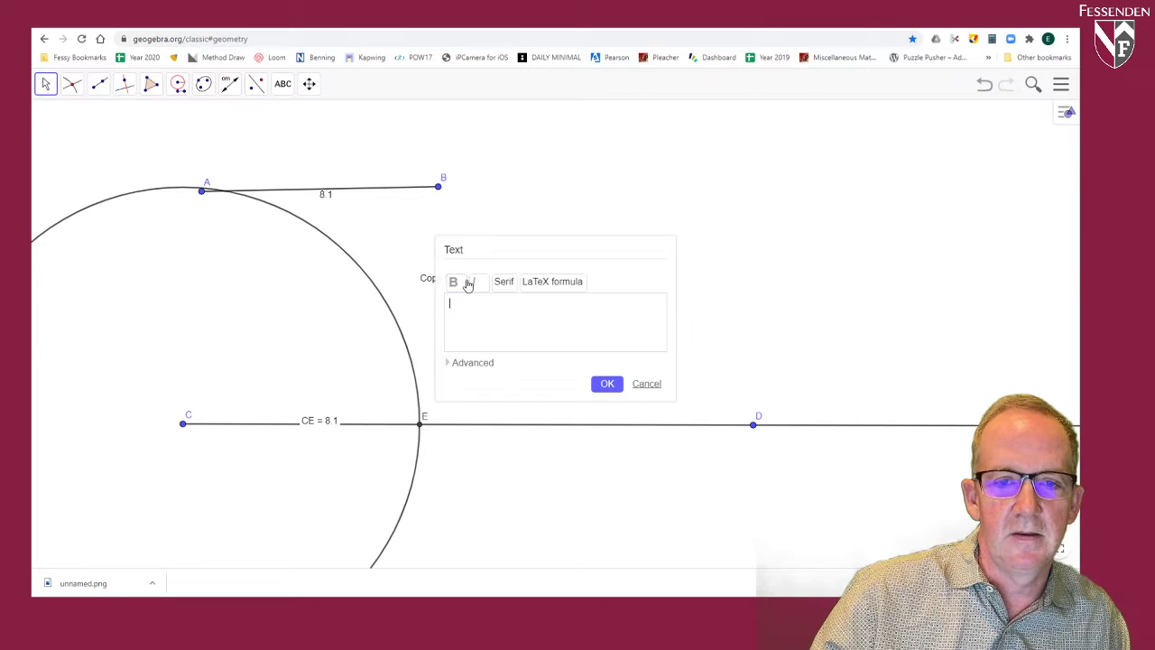
left_click(647, 386)
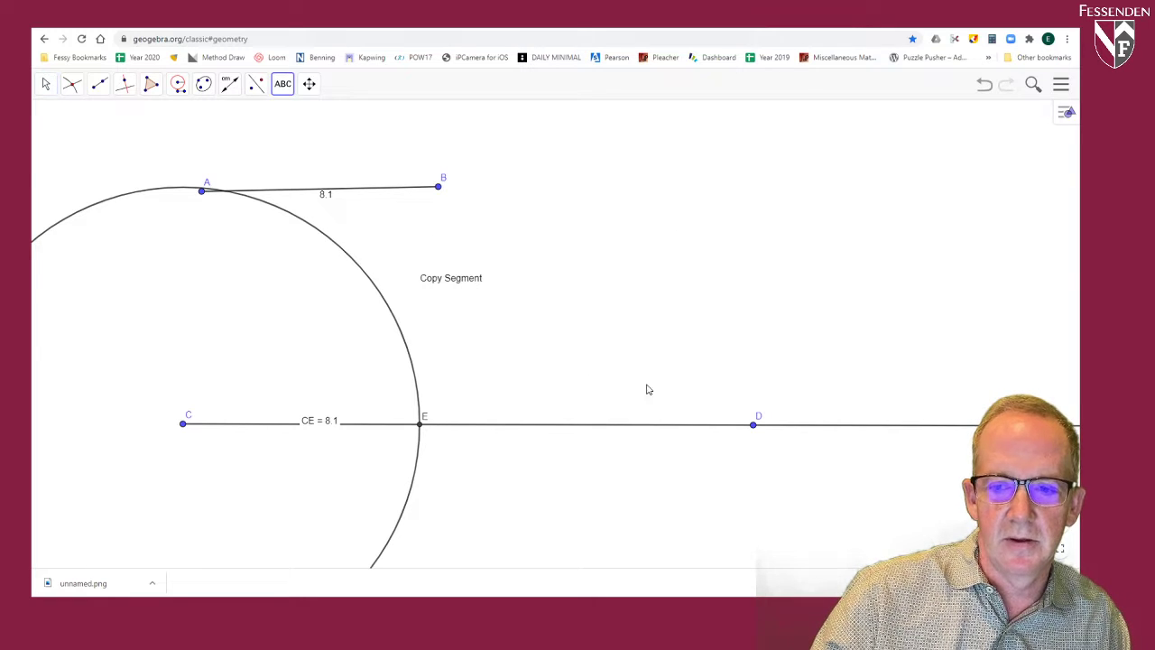
Step: Move the "Copy Segment" text inside the circle, between segment AB and the ray
left_click(45, 84)
left_click(465, 282)
left_click_drag(465, 283, 288, 292)
double_click(288, 293)
left_click(650, 388)
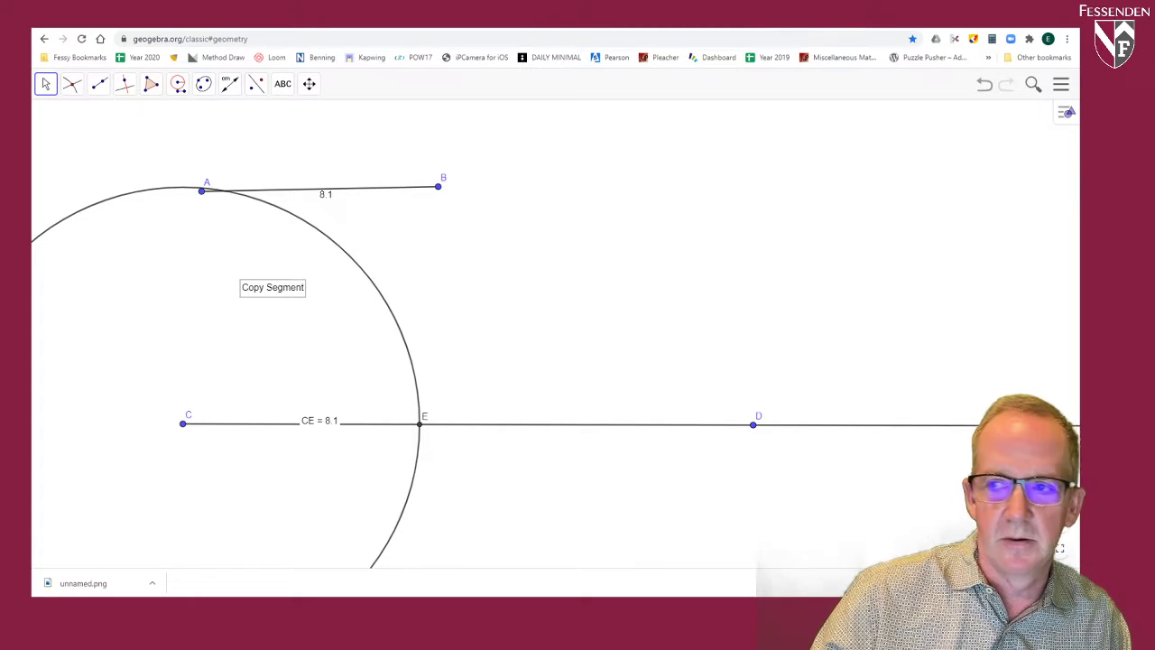
Step: Set the "Copy Segment" text size to Very Large and move the text outside the circle, below point B
left_click(1067, 112)
left_click(950, 116)
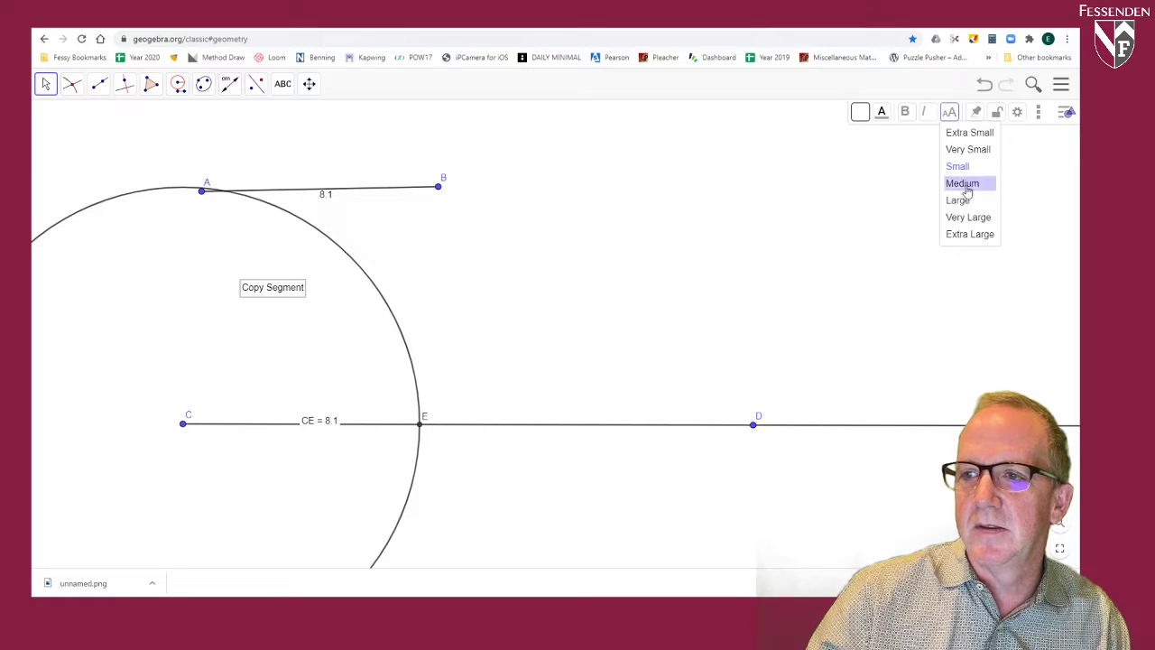
left_click(961, 202)
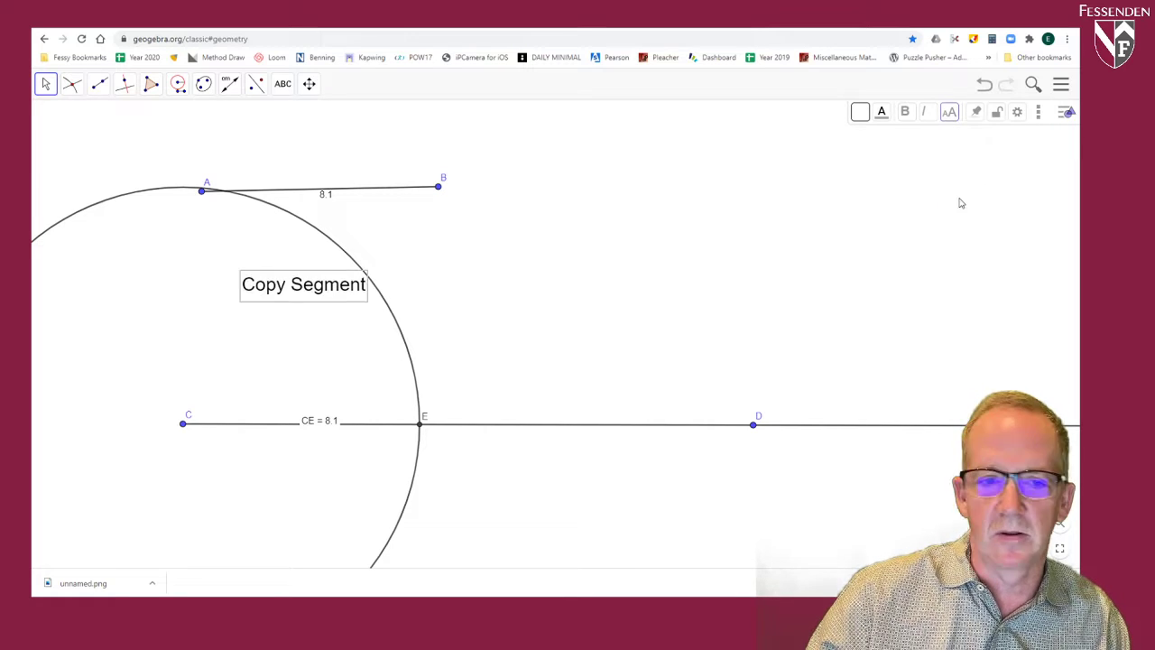
left_click(950, 116)
left_click(973, 218)
left_click_drag(402, 282, 584, 257)
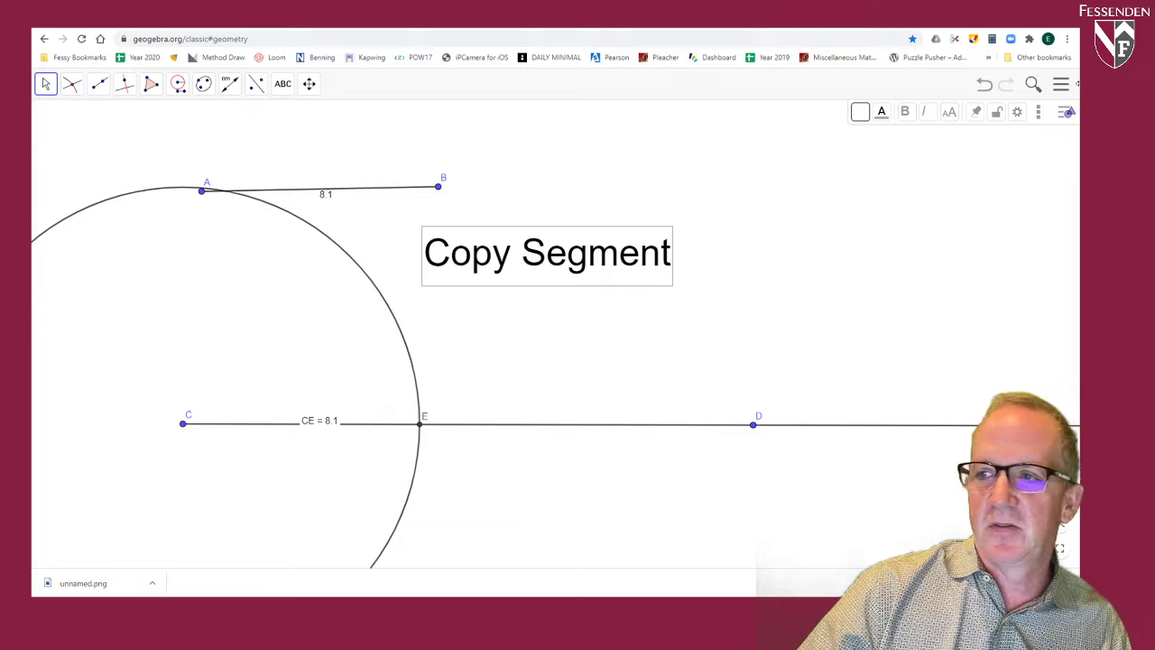
Step: Draw a long horizontal segment FG in an empty area and a short segment HI above it
left_click(309, 84)
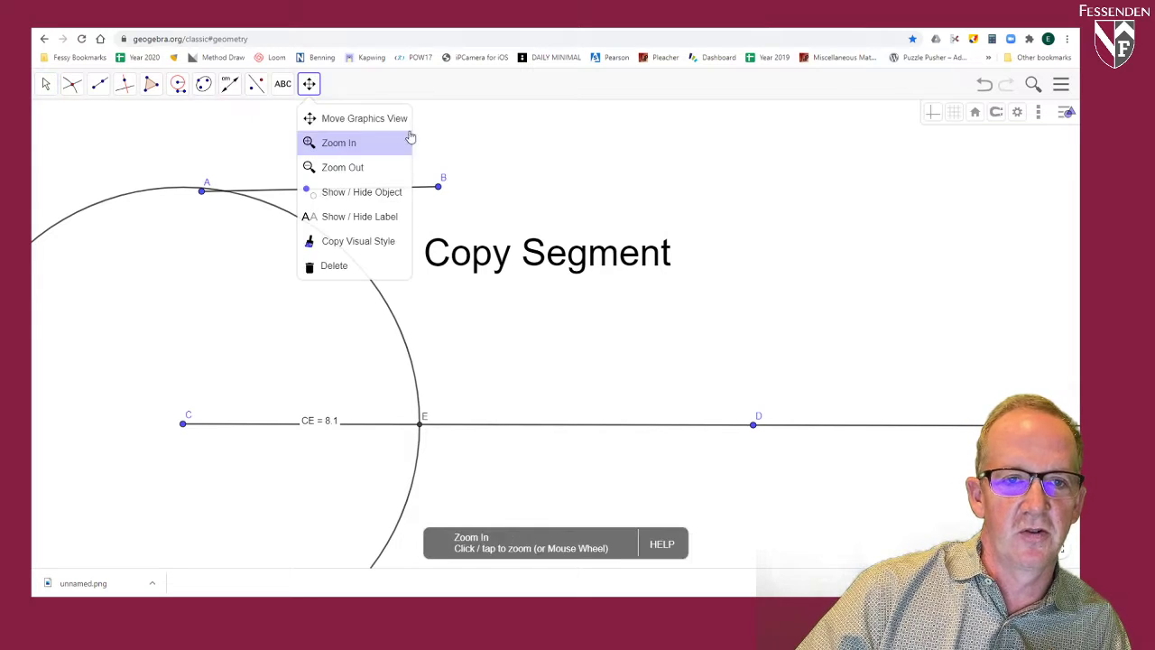
mouse_move(673, 181)
left_mouse_down()
mouse_move(717, 405)
mouse_move(785, 442)
left_mouse_up()
left_click_drag(319, 247, 579, 414)
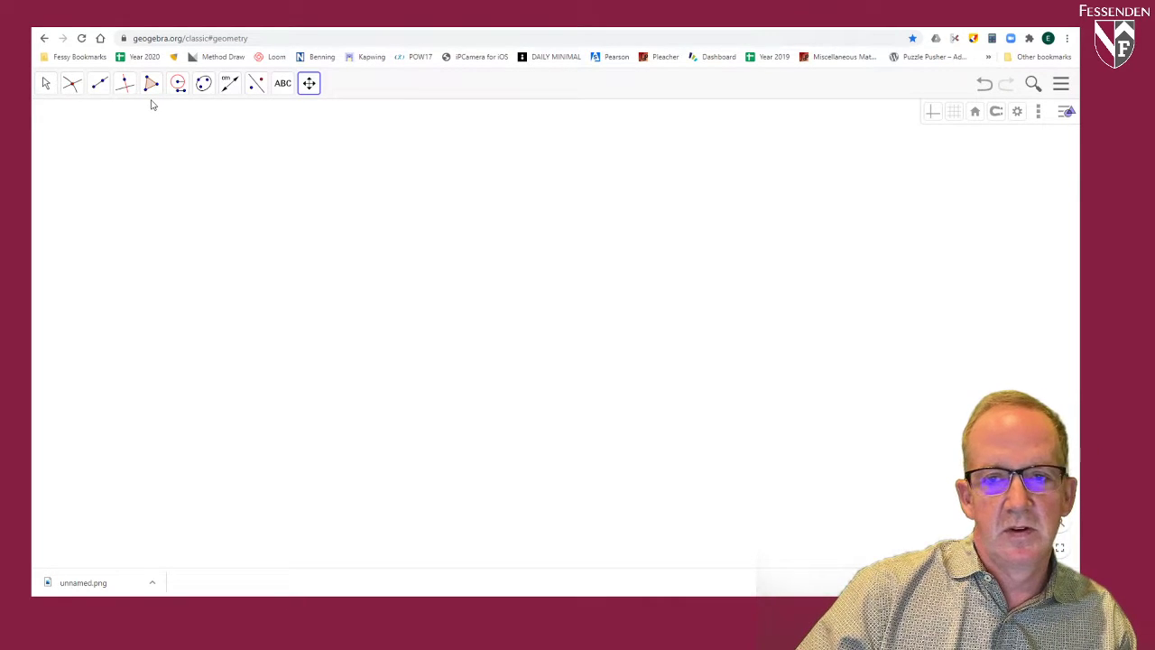
left_click(99, 83)
left_click(126, 143)
left_click(279, 331)
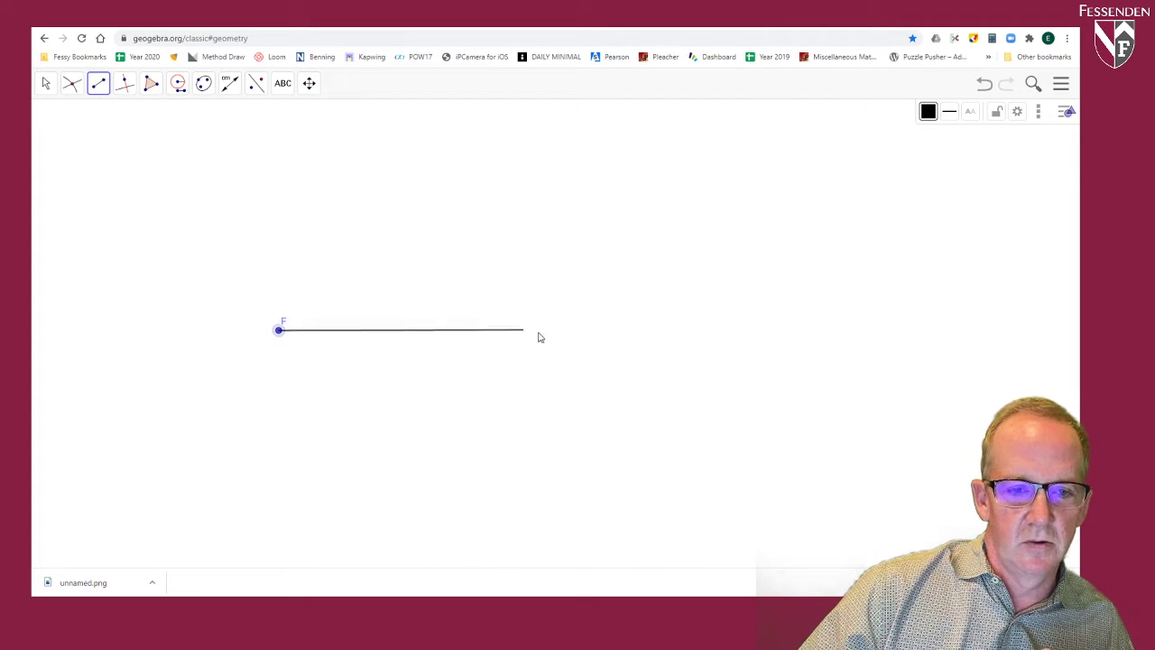
left_click(574, 332)
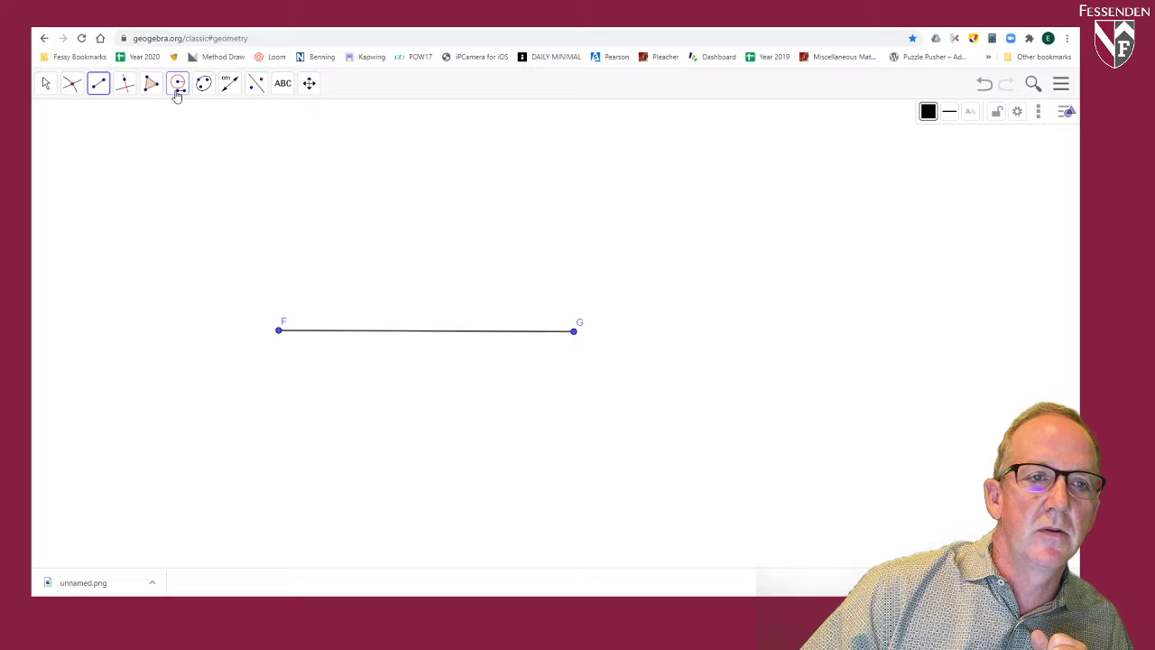
left_click(127, 129)
left_click(194, 129)
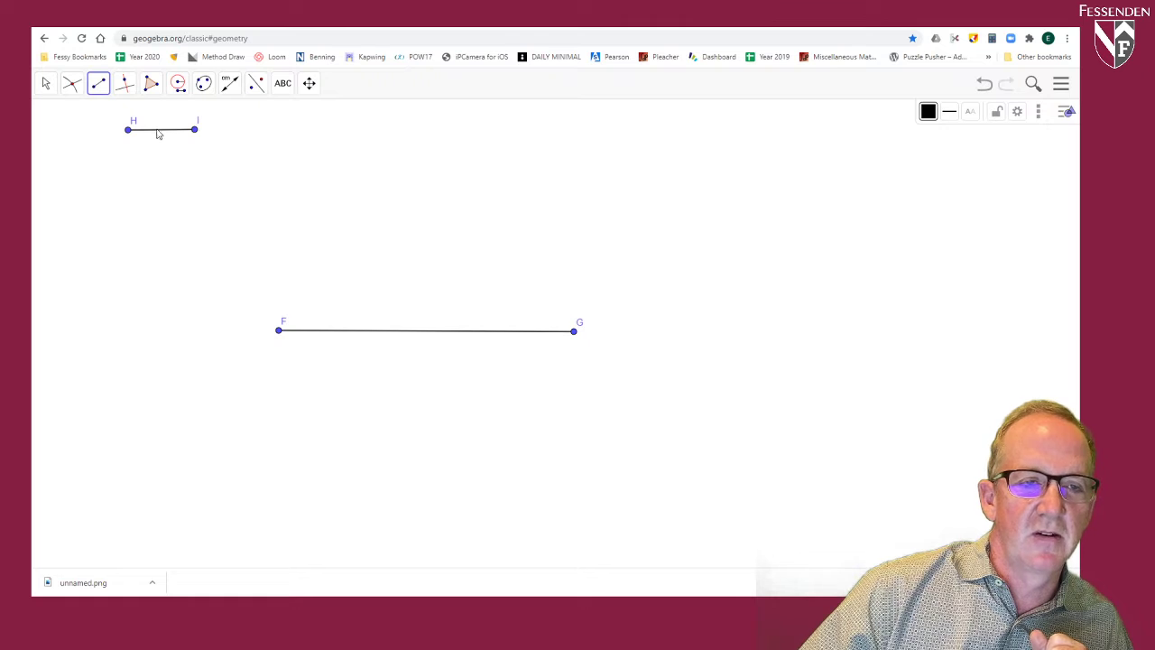
left_click(178, 83)
left_click(199, 165)
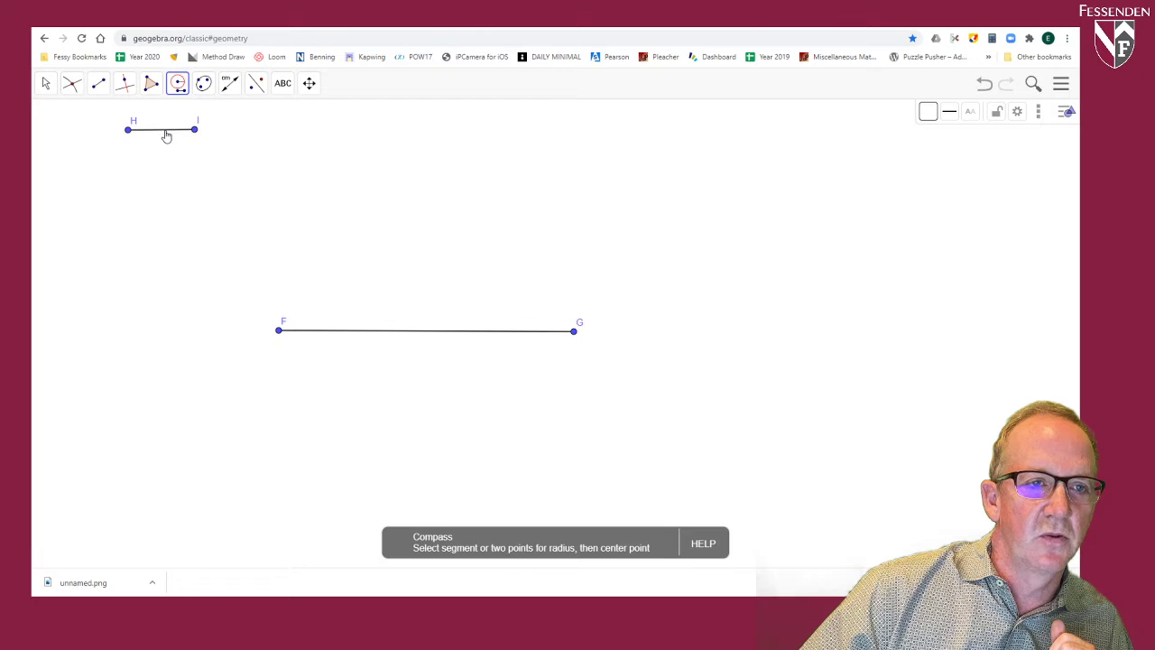
left_click(166, 135)
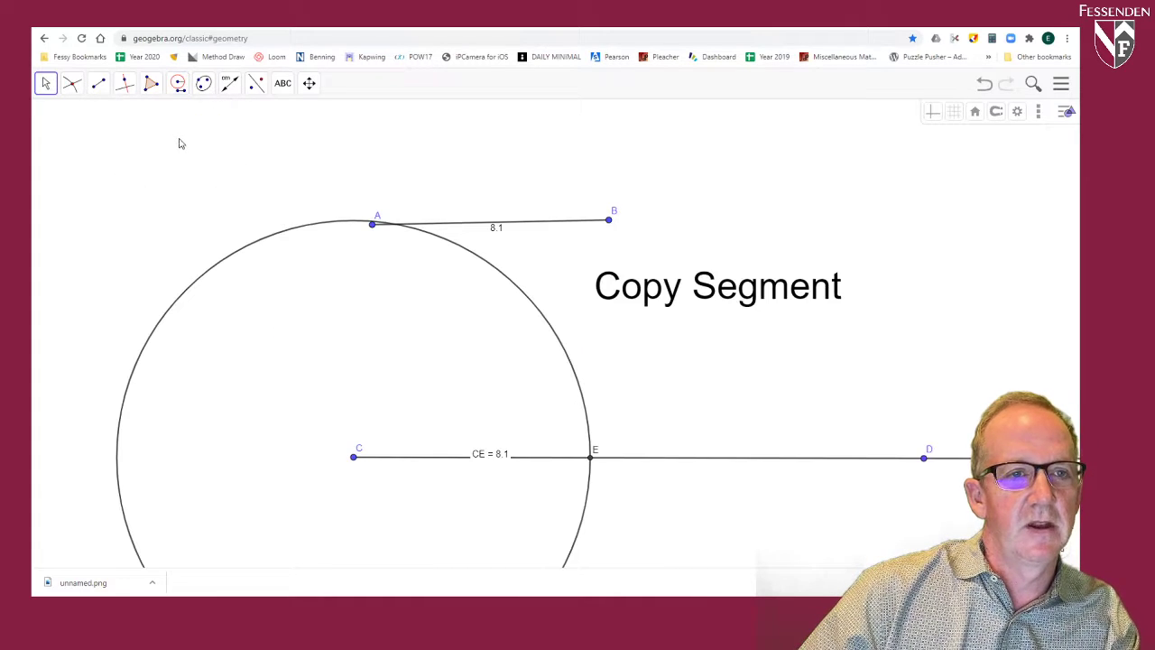
Step: Construct a Compass circle centred at F with the distance between H and I as its radius
left_click(309, 83)
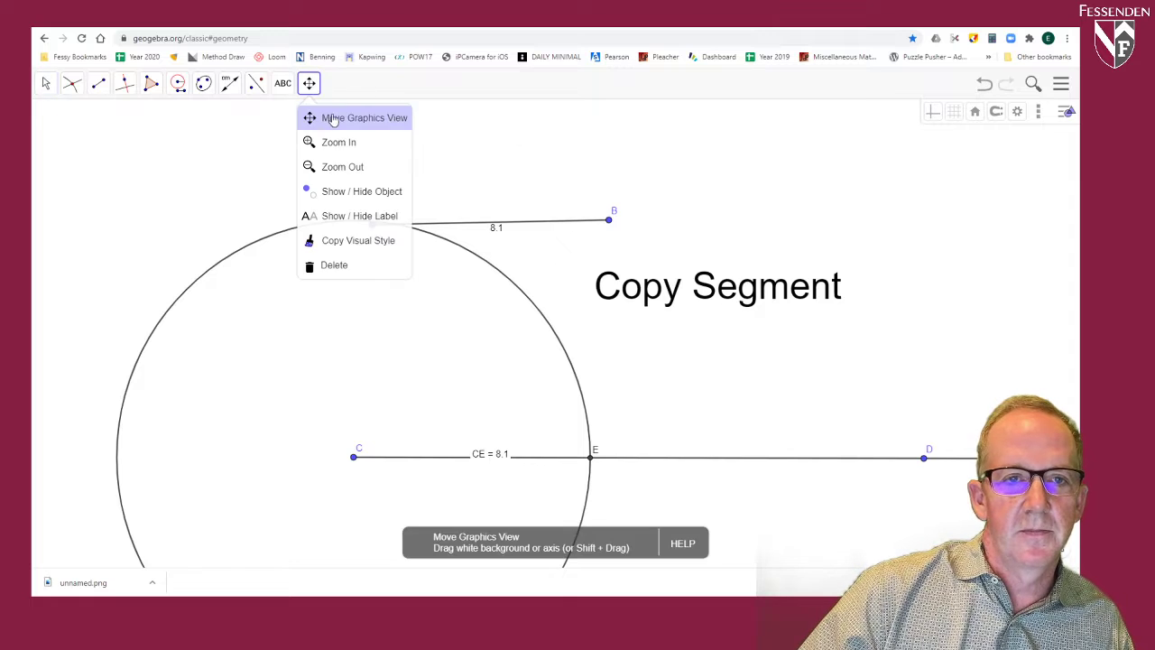
left_click_drag(662, 191, 375, 521)
left_click_drag(647, 266, 964, 442)
left_click_drag(389, 291, 746, 321)
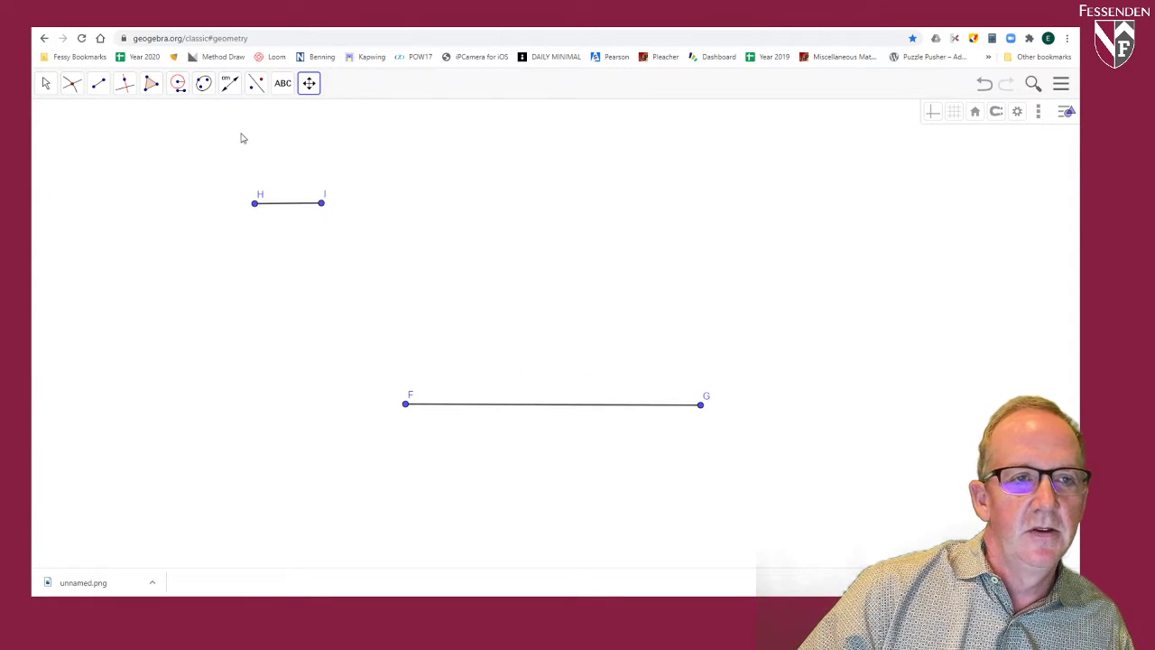
left_click(178, 83)
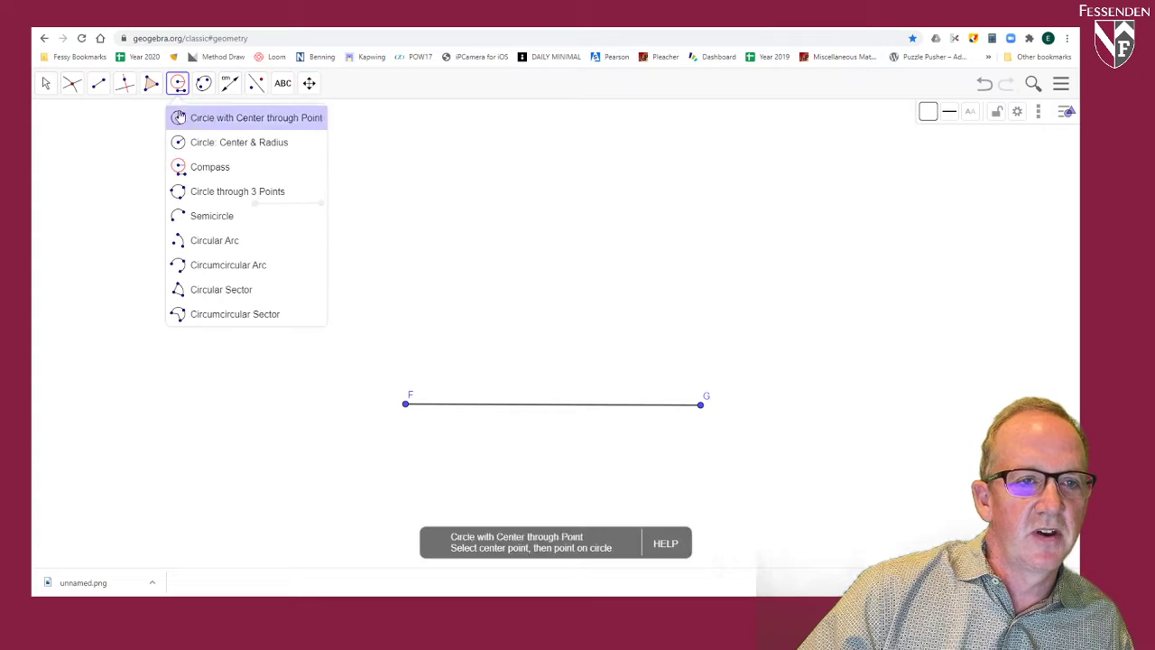
left_click(213, 171)
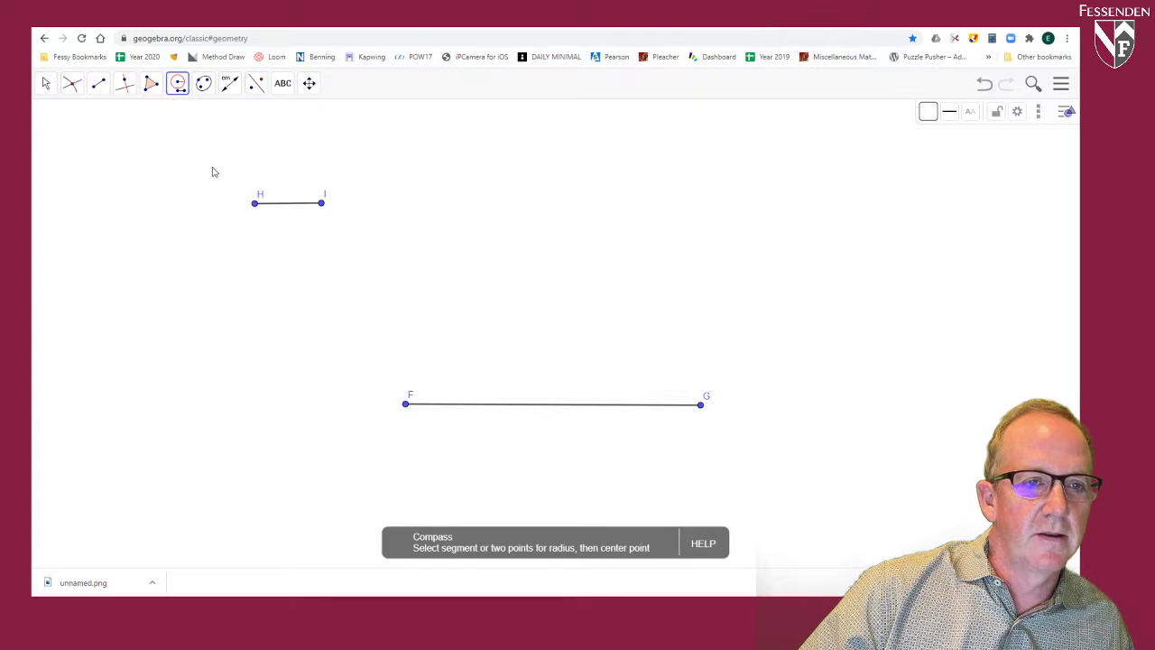
left_click(254, 203)
left_click(321, 203)
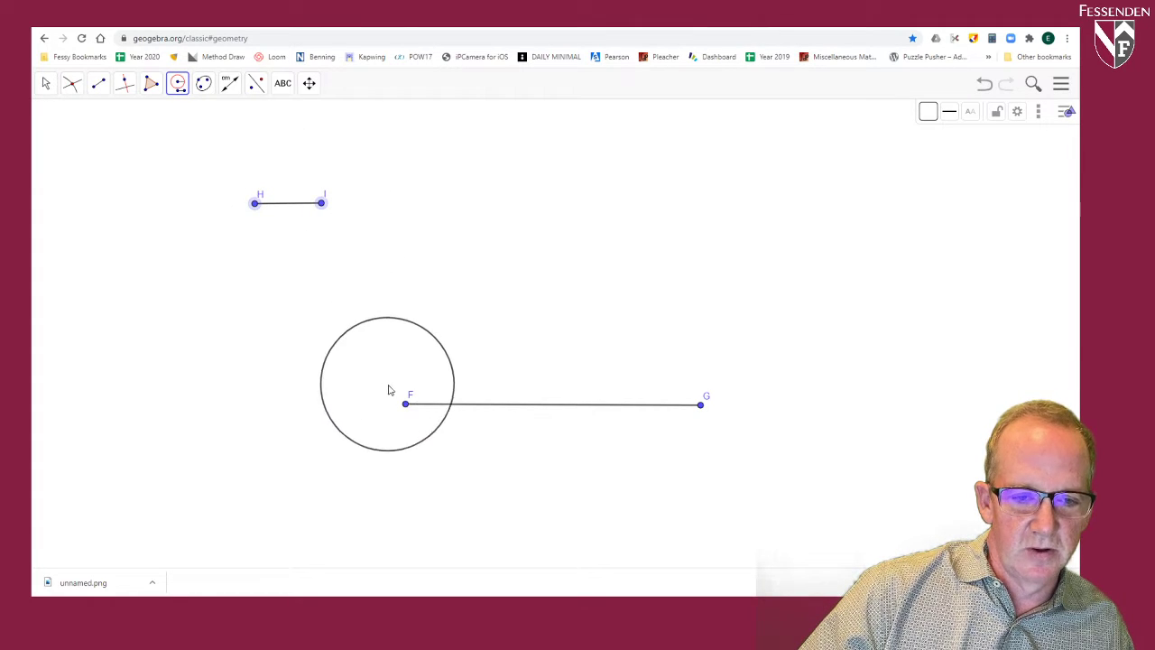
left_click(406, 407)
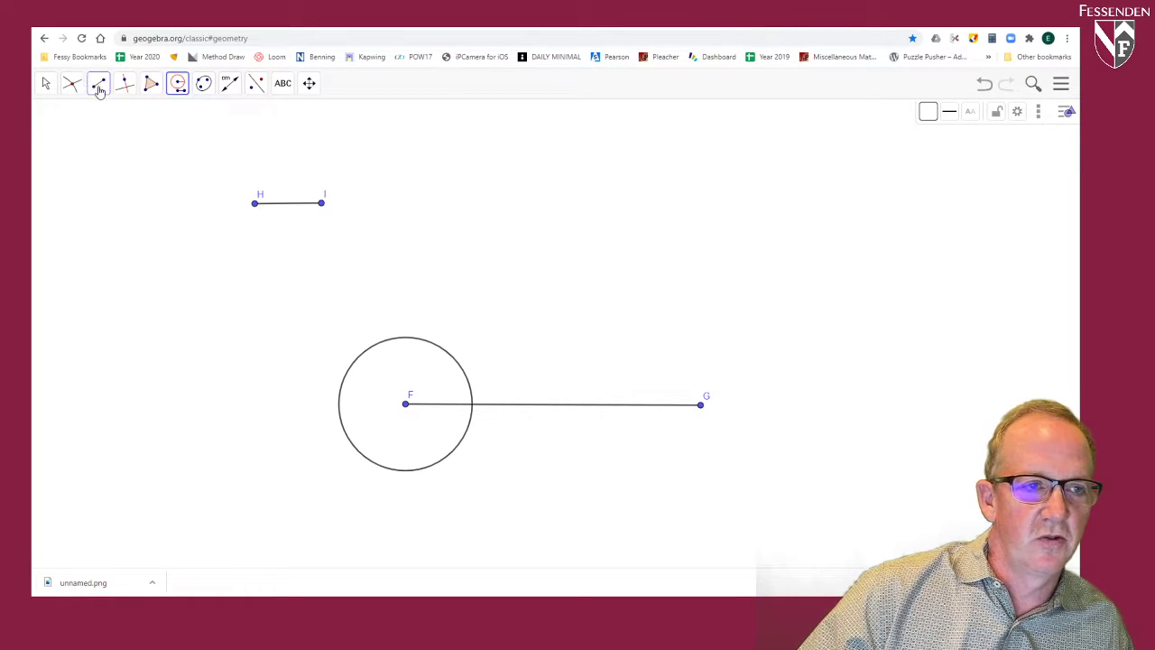
Step: Construct a second Compass circle centred at G with segment HI as its radius
left_click(46, 84)
left_click(51, 116)
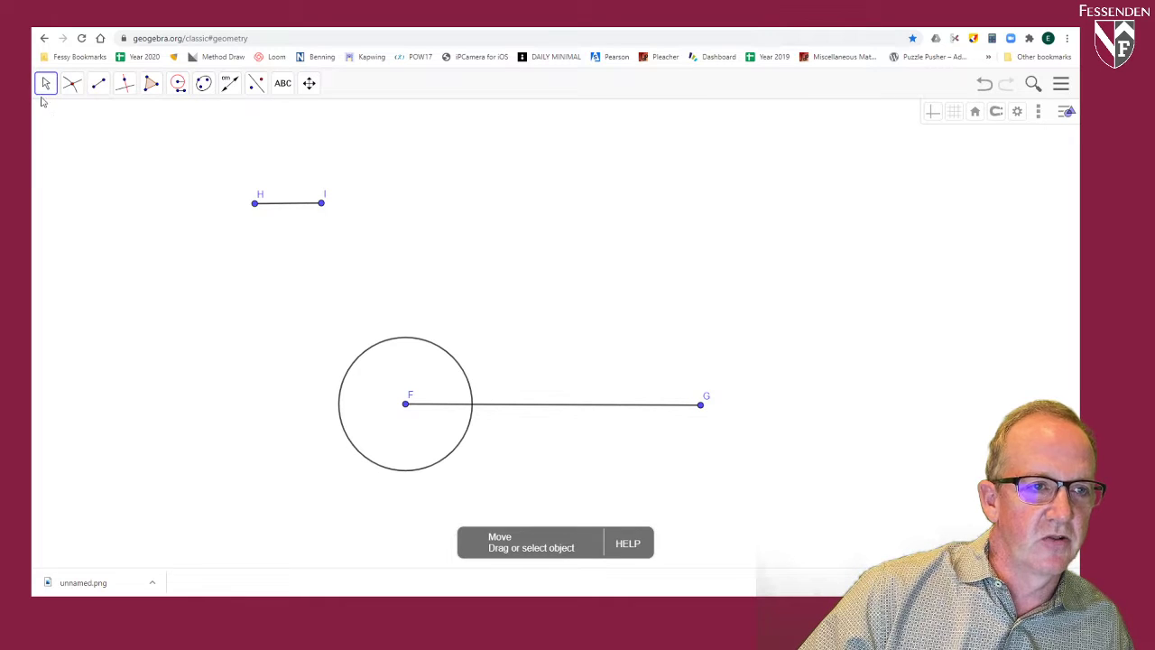
left_click(178, 84)
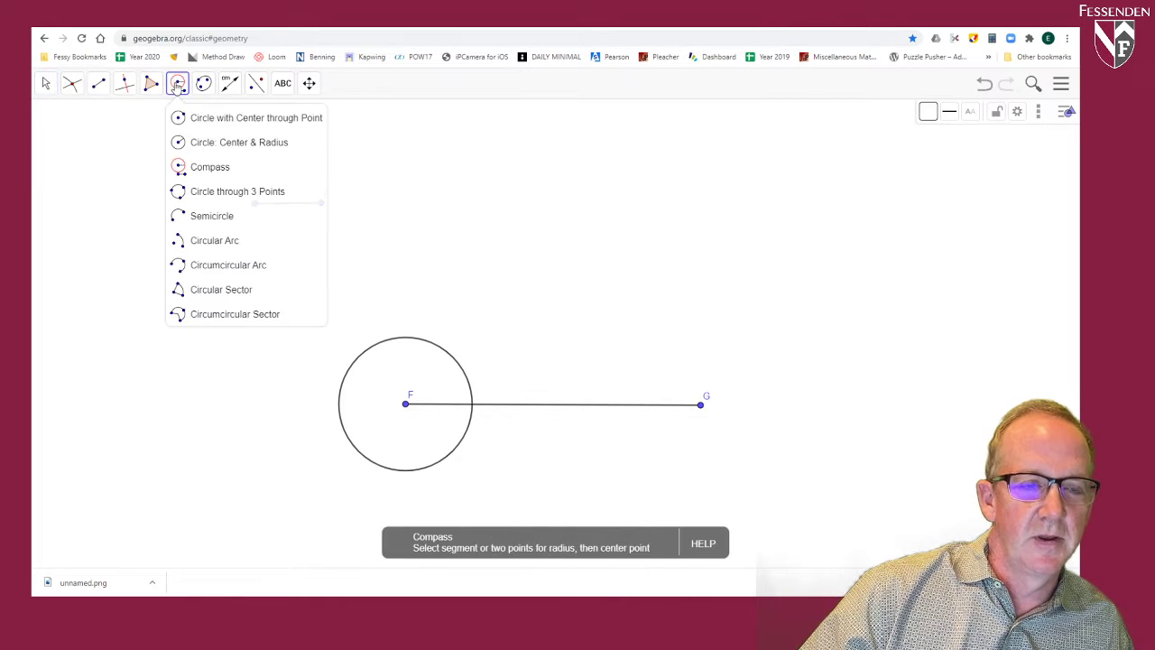
left_click(208, 168)
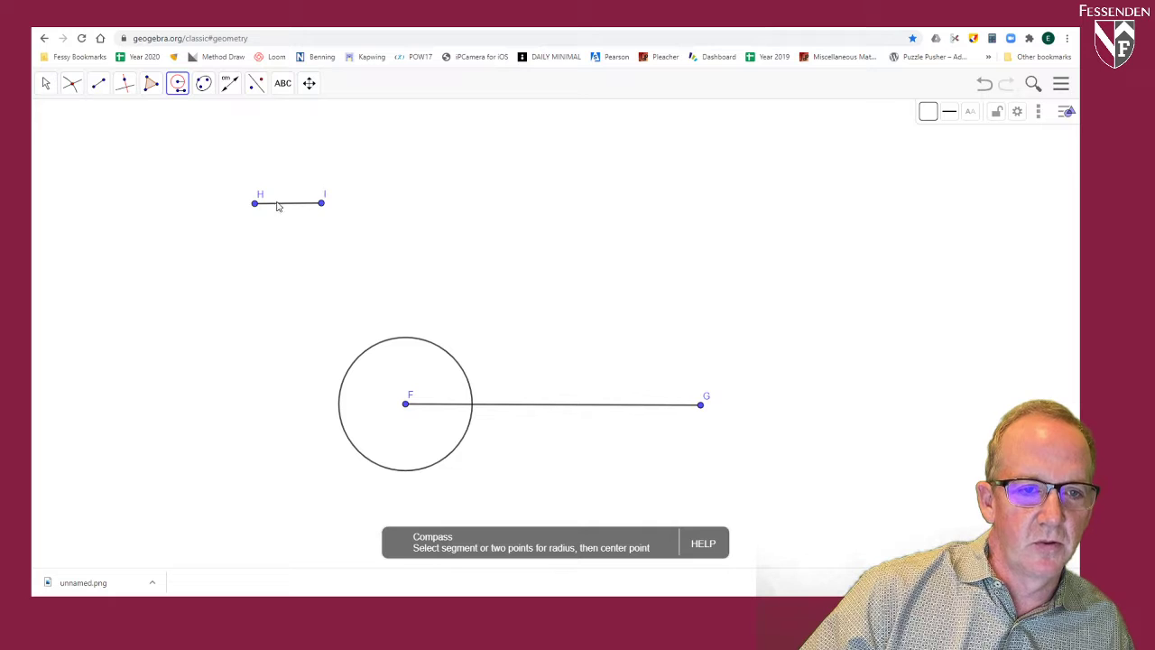
left_click(279, 207)
left_click(701, 408)
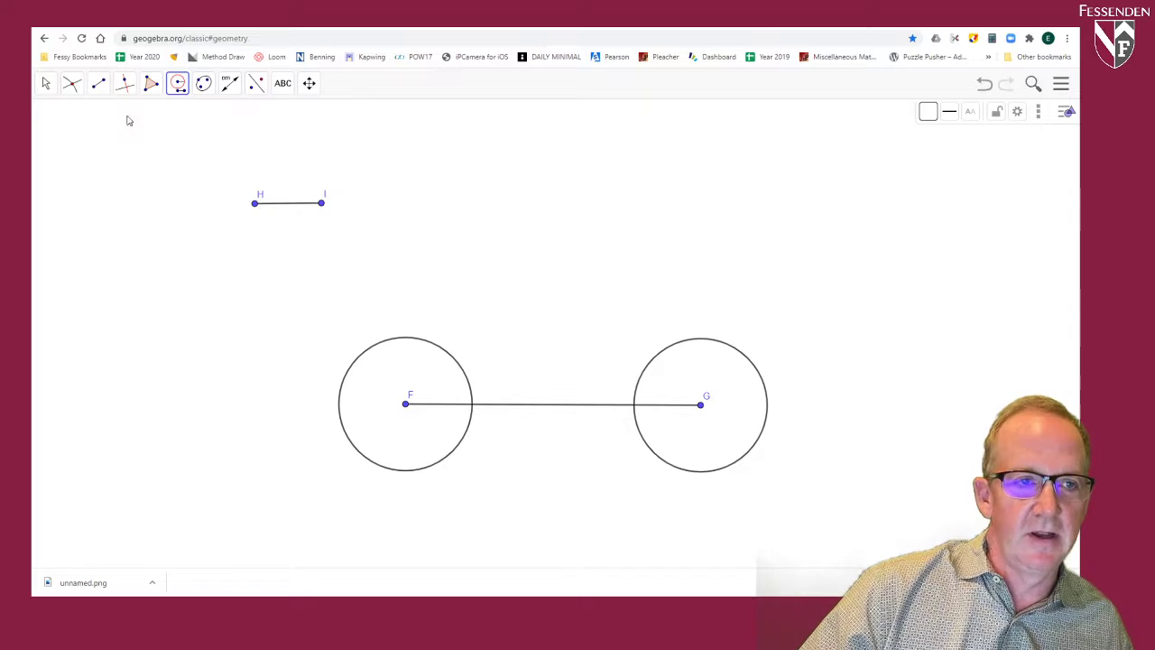
Step: Move point I away from H to lengthen segment HI until the circles around F and G overlap
left_click(46, 83)
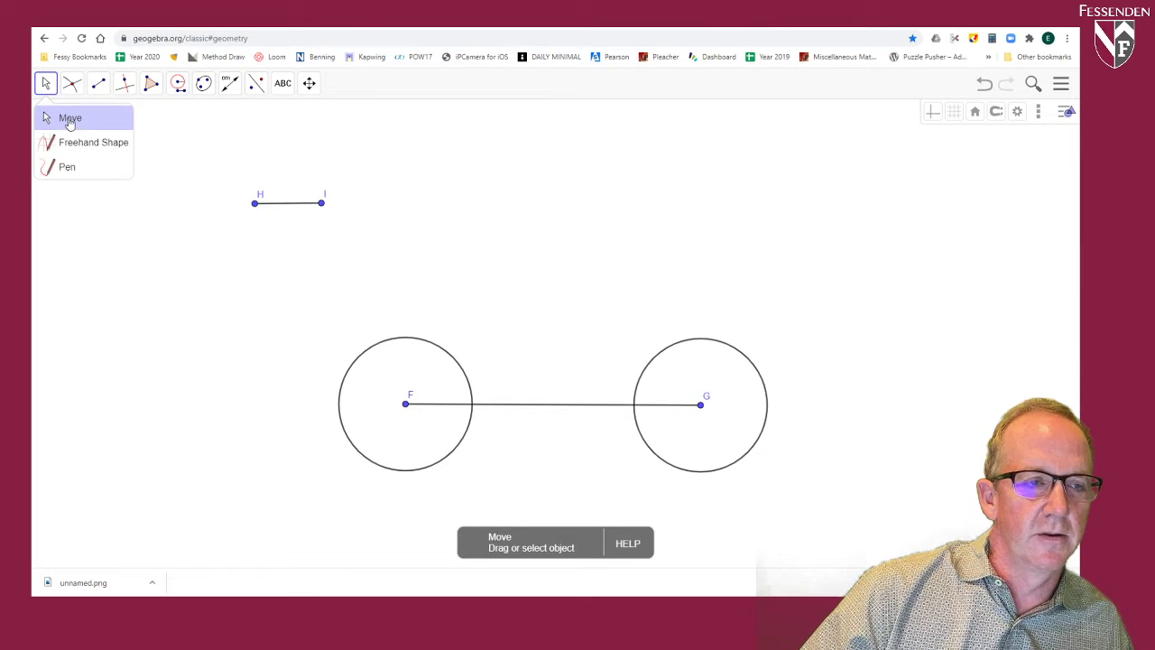
left_click(69, 120)
left_click_drag(322, 206, 446, 213)
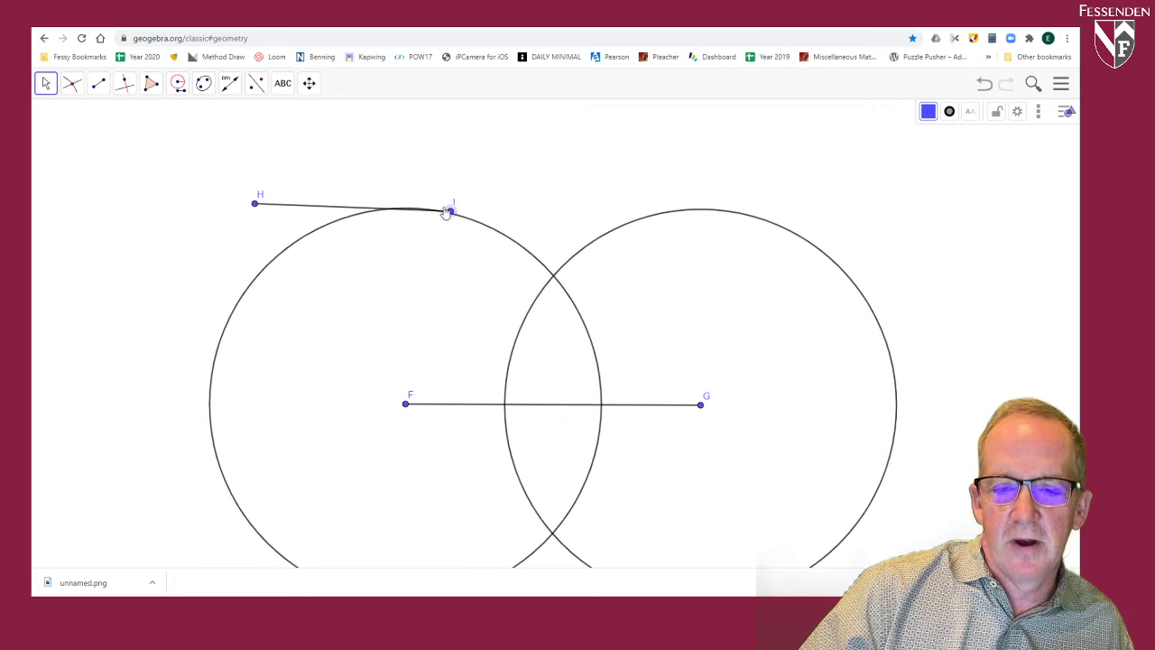
Step: Mark both intersection points of the circles centred at F and G
left_click(73, 83)
left_click(91, 189)
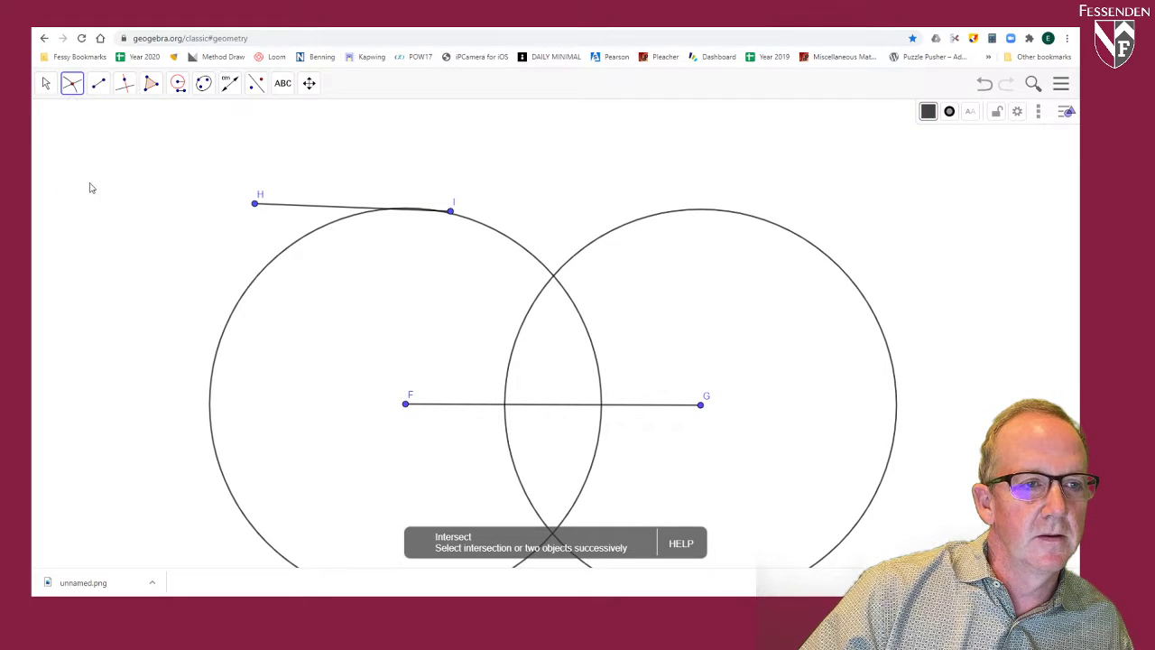
left_click(534, 260)
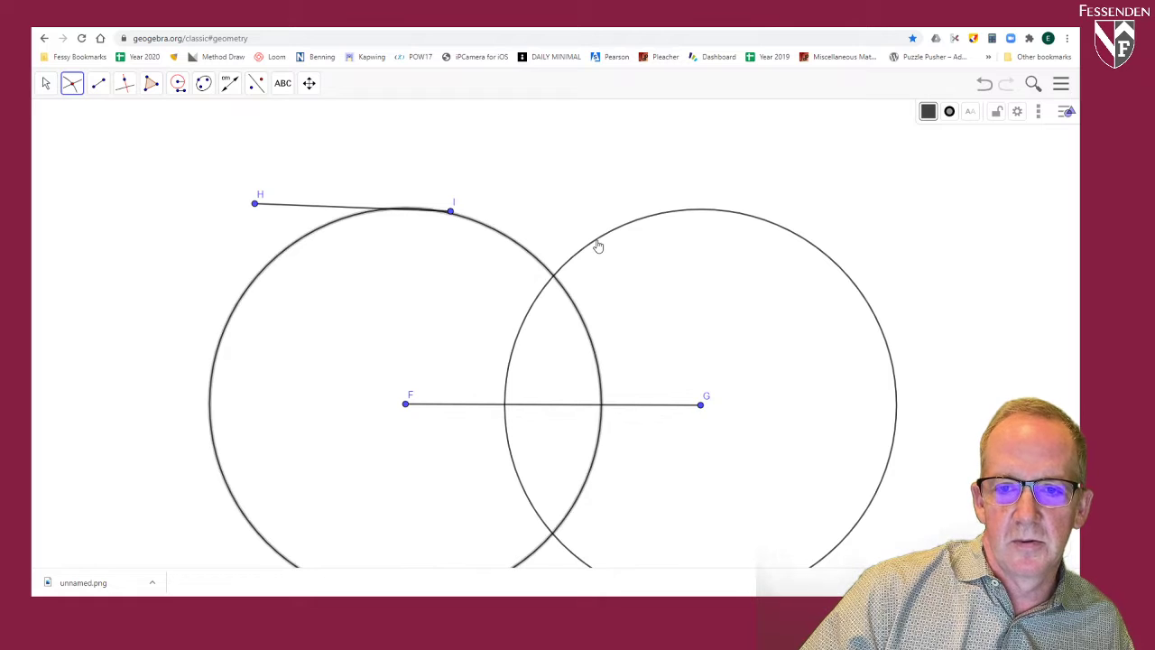
left_click(598, 245)
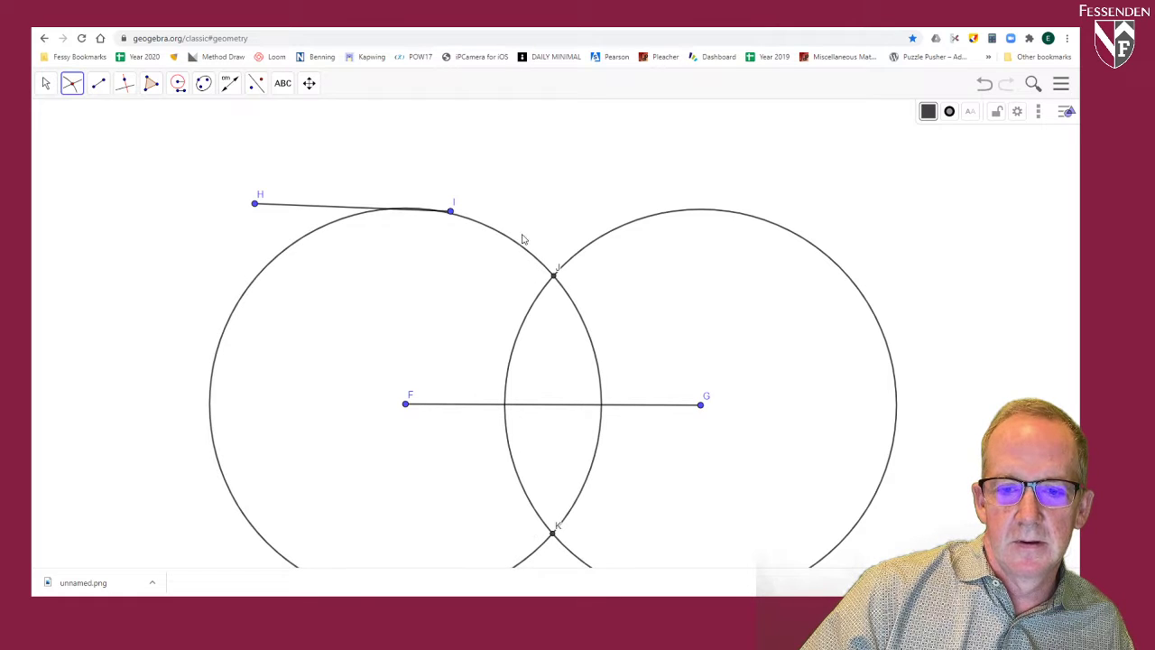
Step: Draw a line through the circles' intersection points J and K
left_click(98, 83)
left_click(119, 125)
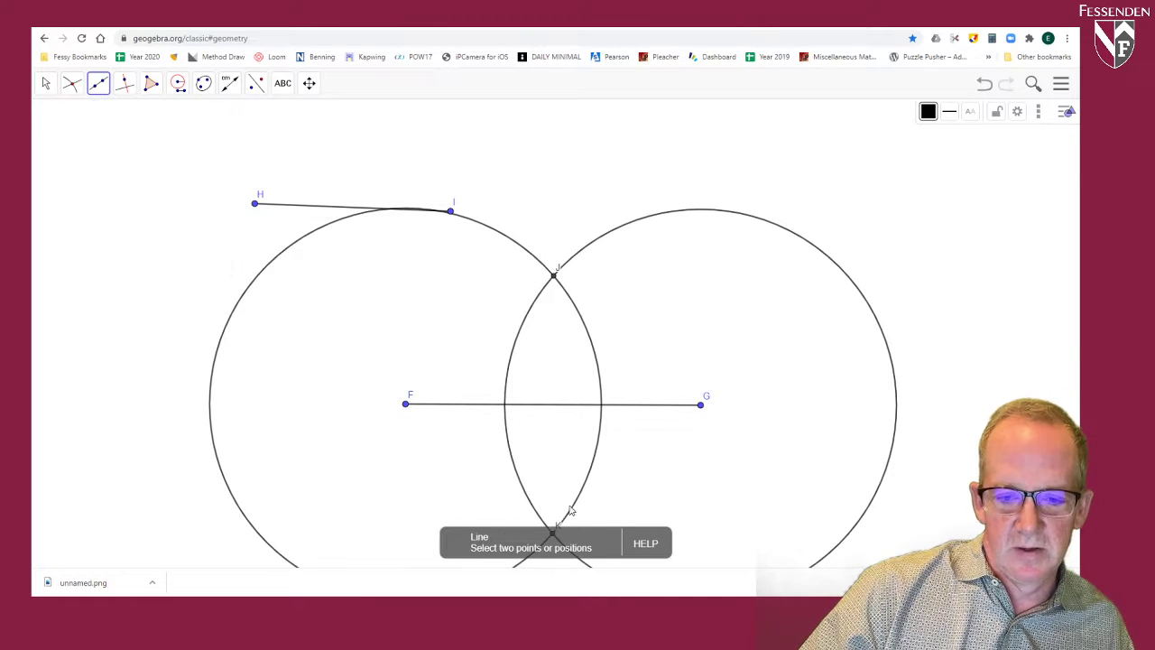
left_click(554, 275)
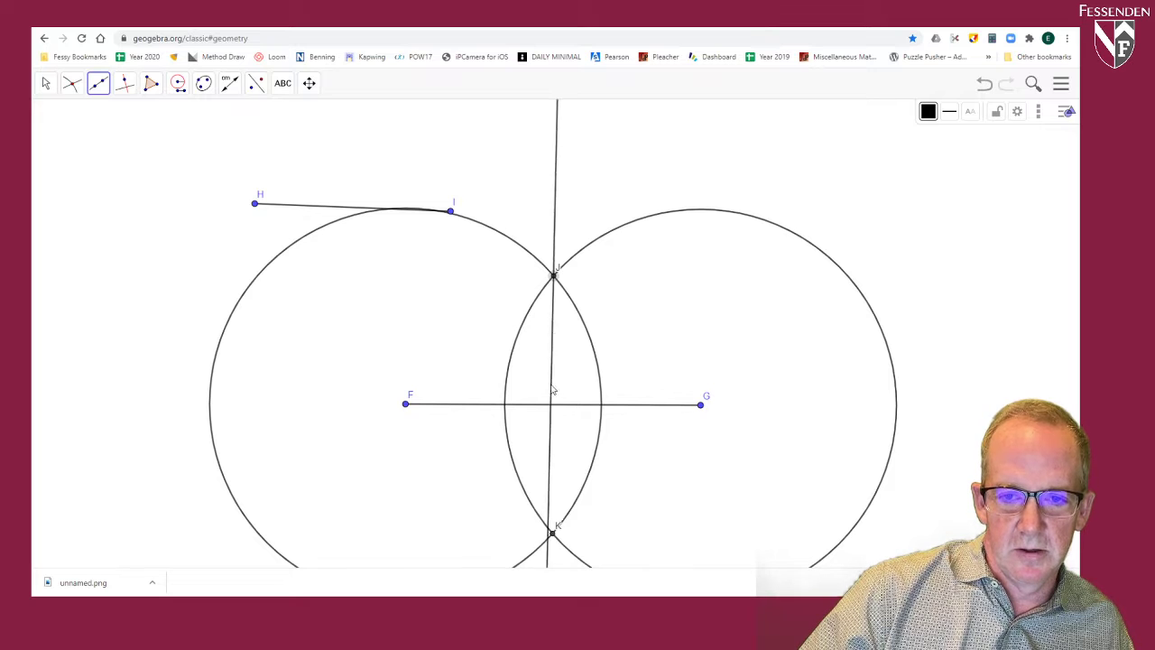
left_click(553, 537)
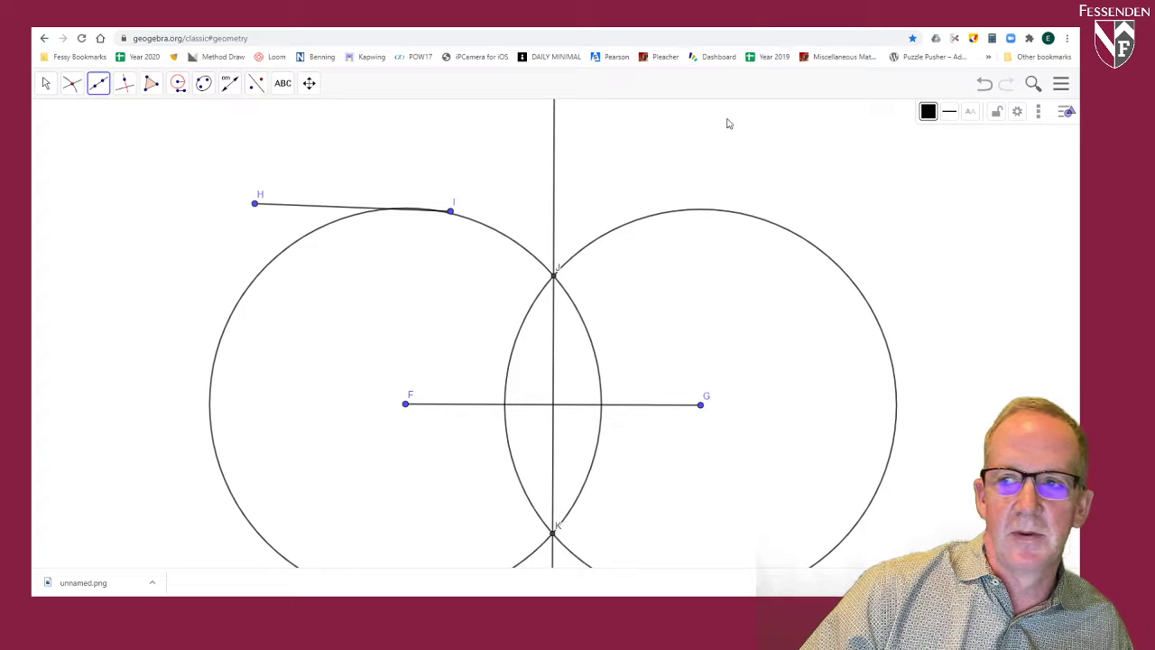
Step: Undo the line through J and K, try to draw it again from J, and undo that attempt
left_click(984, 84)
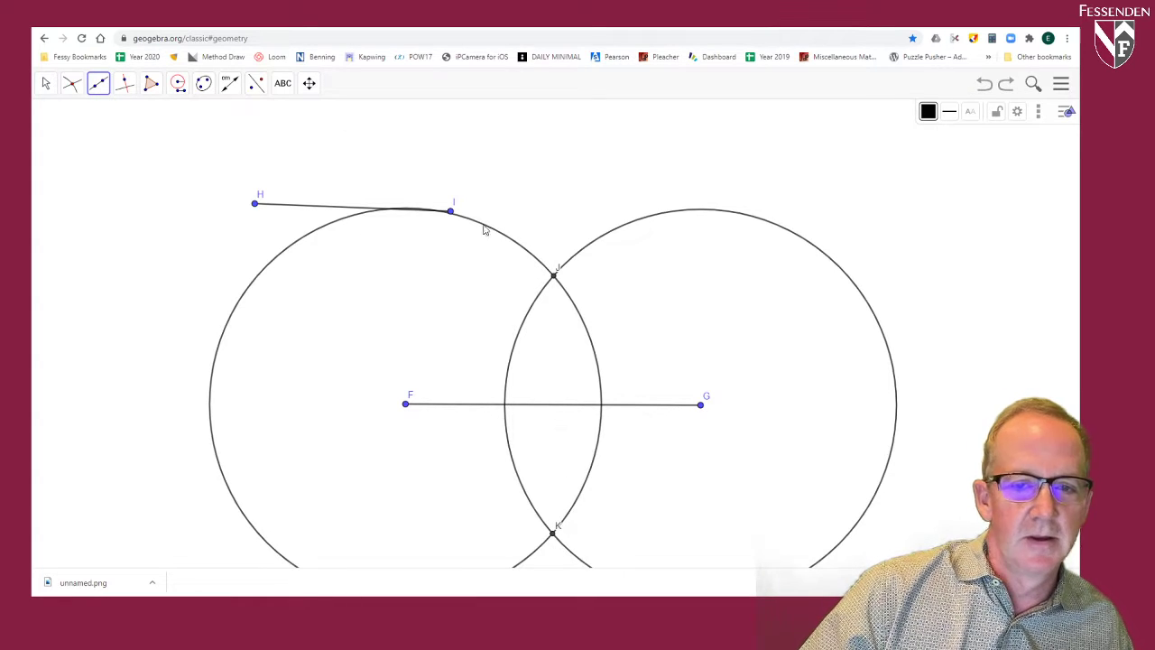
left_click(554, 274)
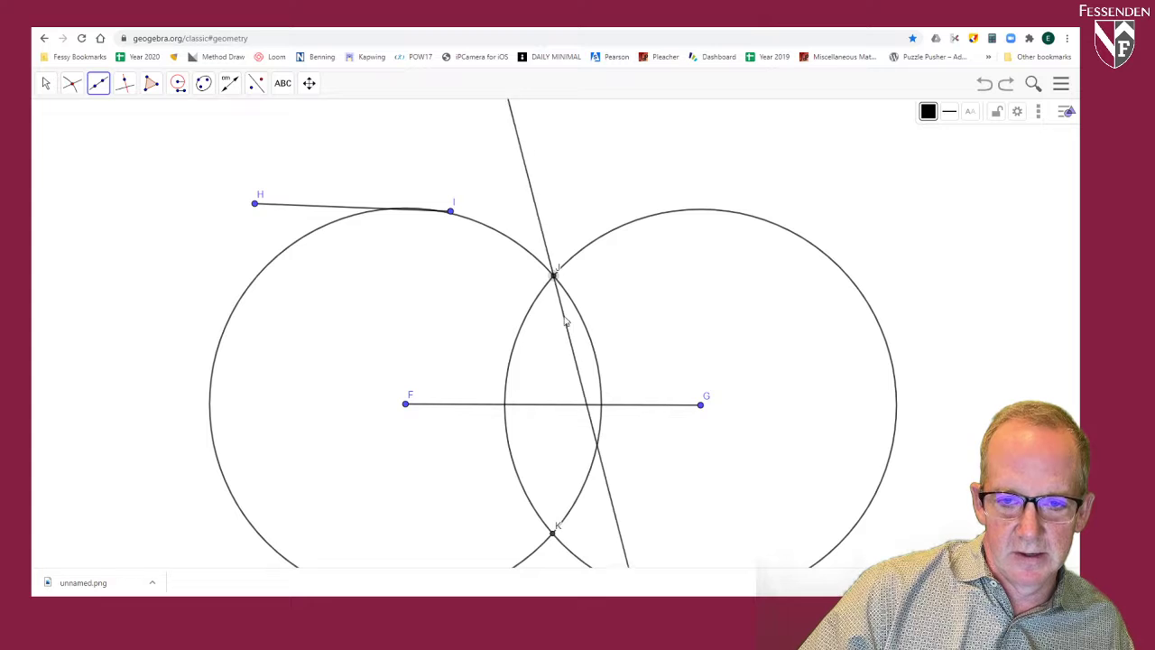
left_click(560, 539)
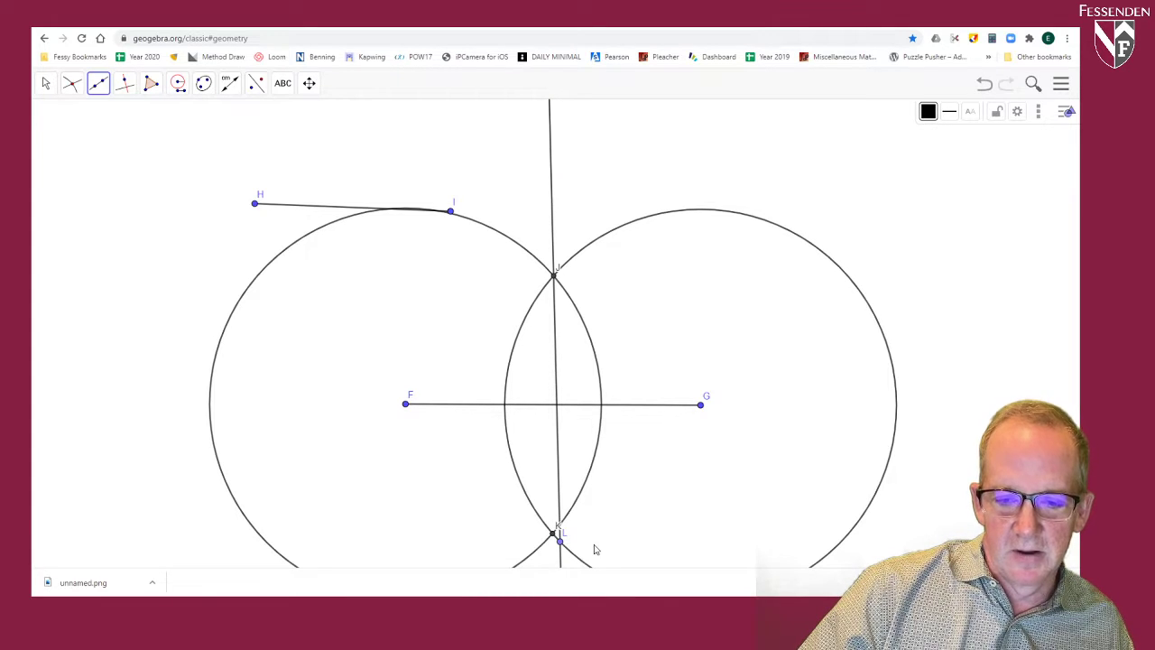
left_click(984, 84)
Step: Redraw the line through intersection points J and K so that it crosses segment FG
left_click(98, 85)
left_click(554, 275)
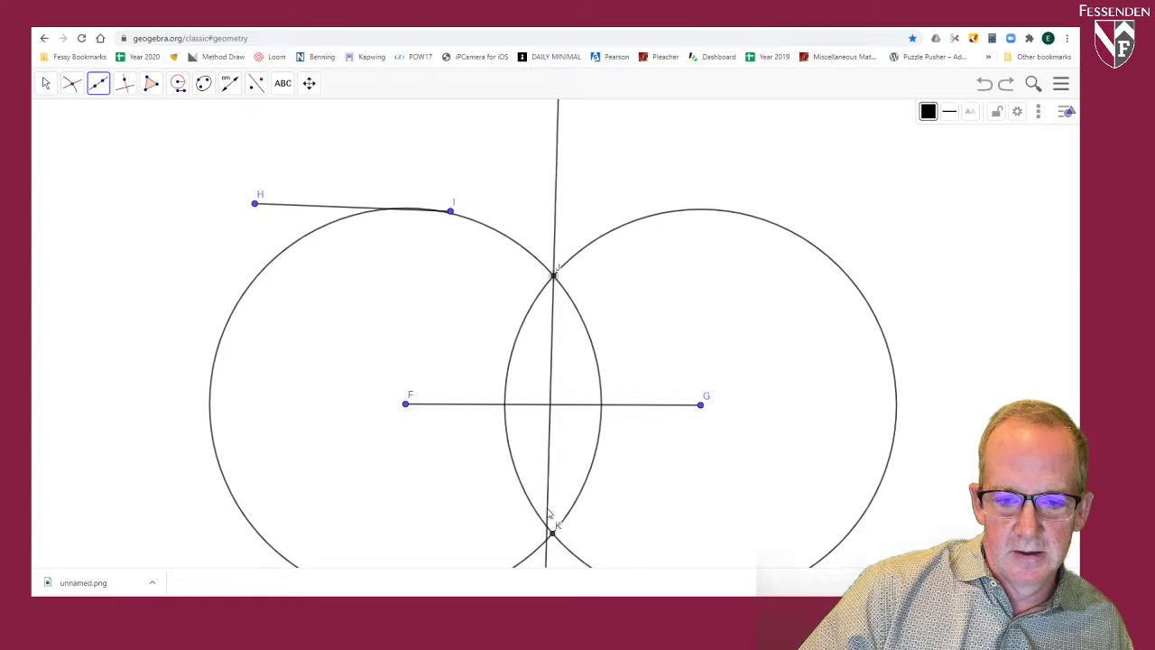
left_click(553, 534)
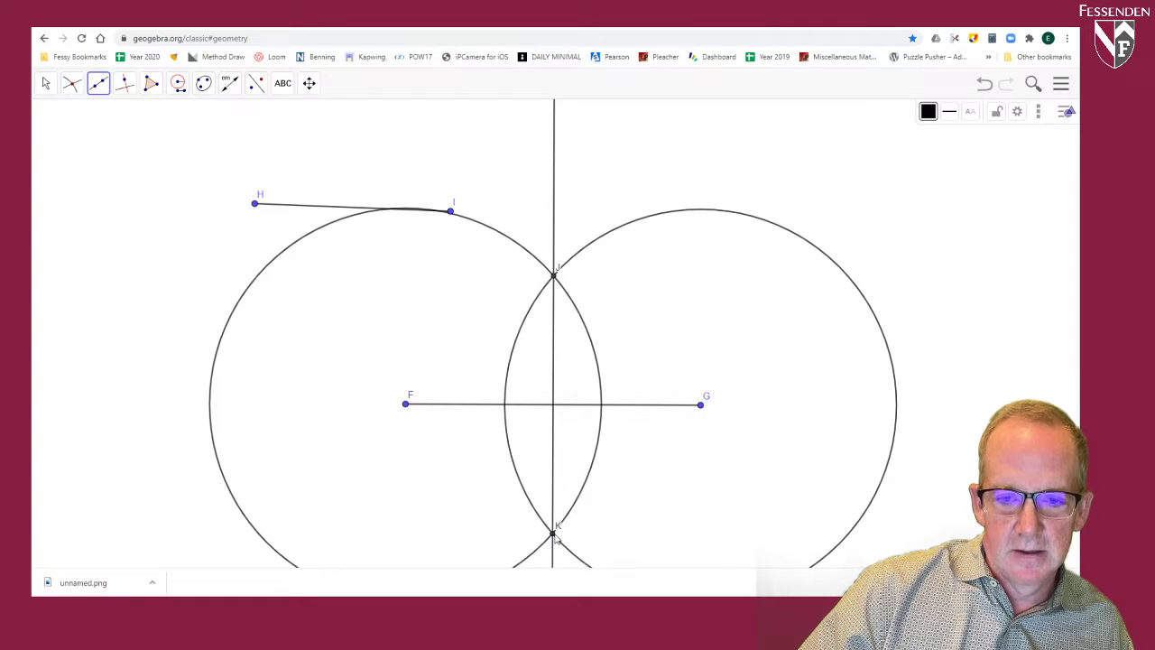
Step: Colour the line through J and K red and set its thickness to 7
left_click(47, 83)
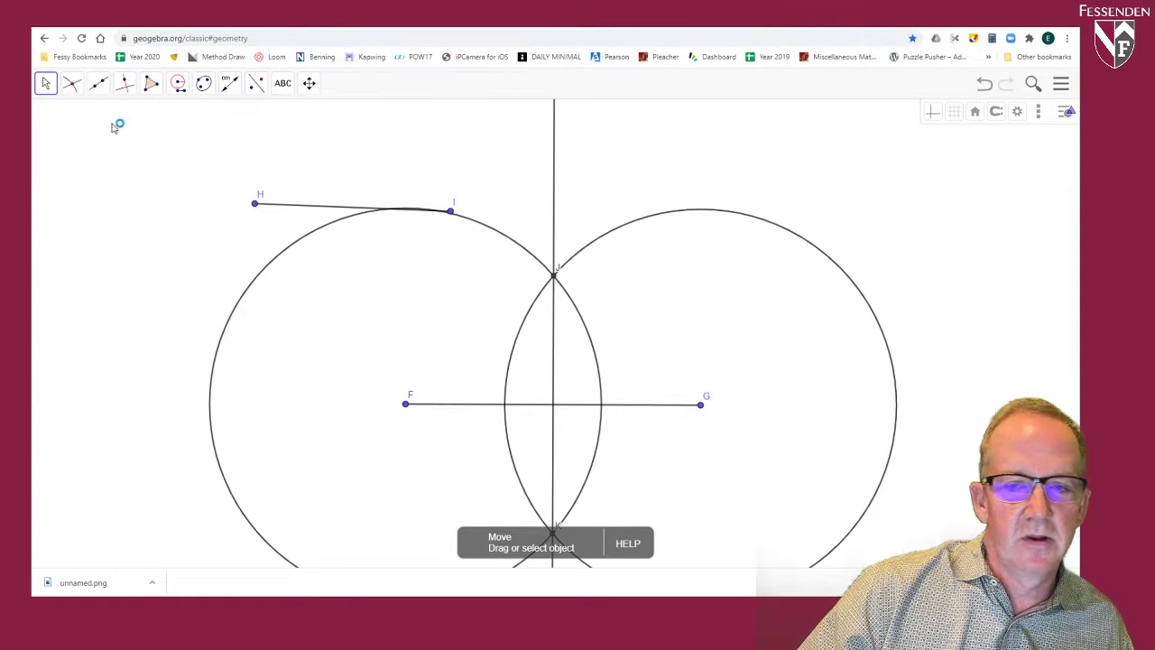
left_click(554, 166)
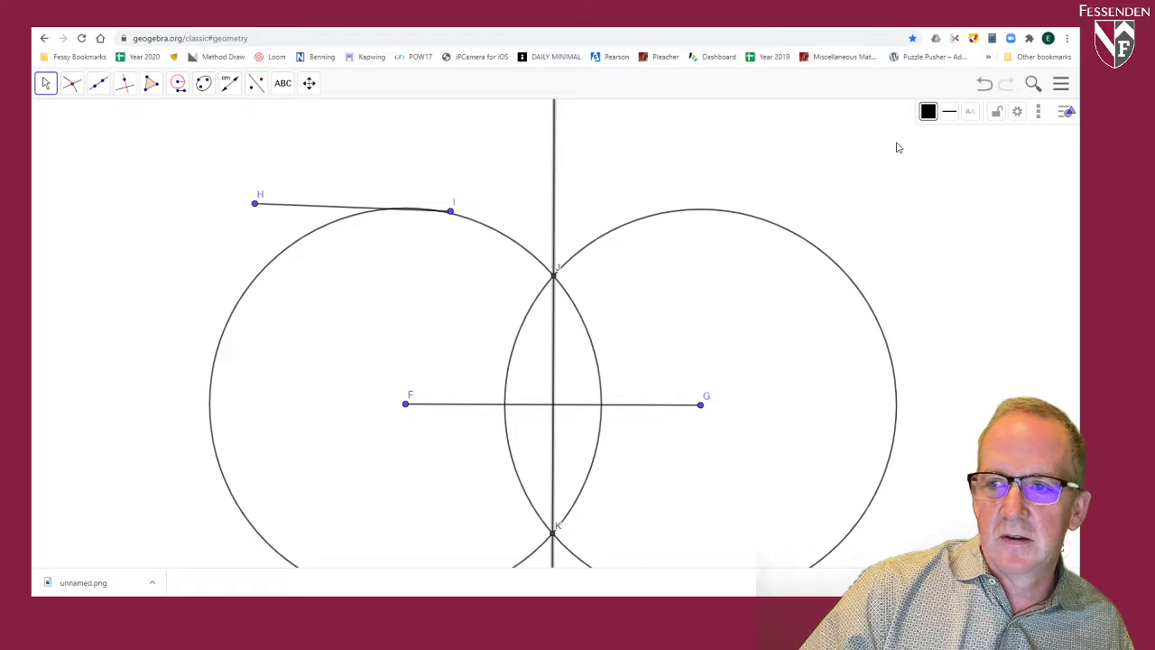
left_click(928, 111)
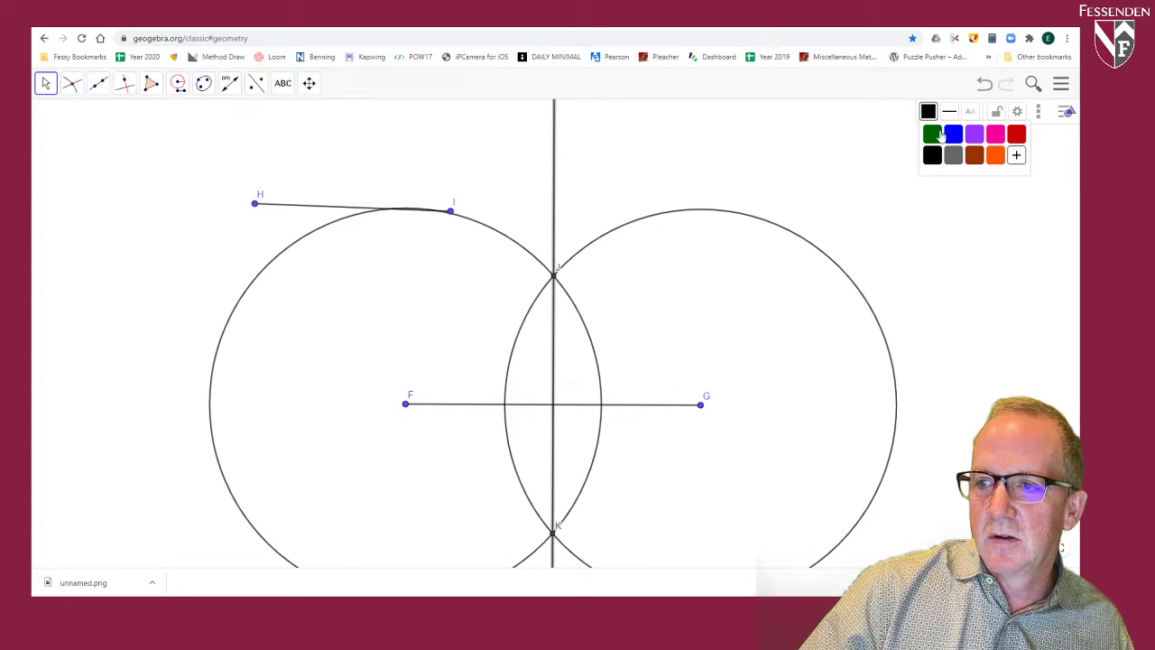
left_click(1017, 134)
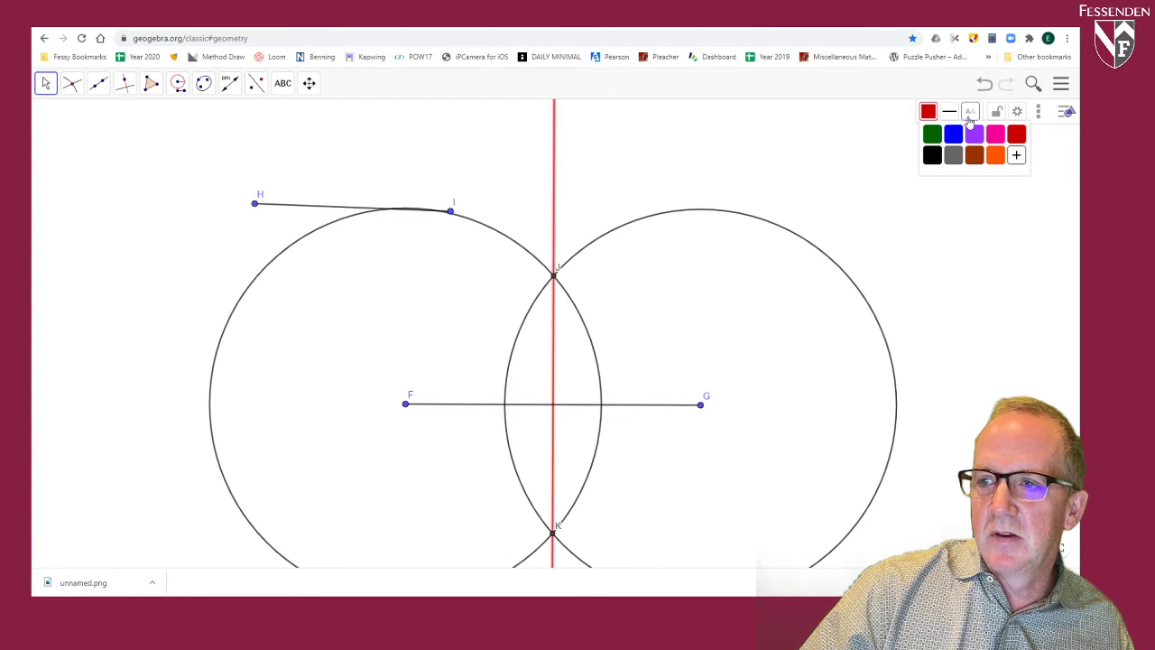
left_click(950, 111)
left_click_drag(977, 154, 987, 154)
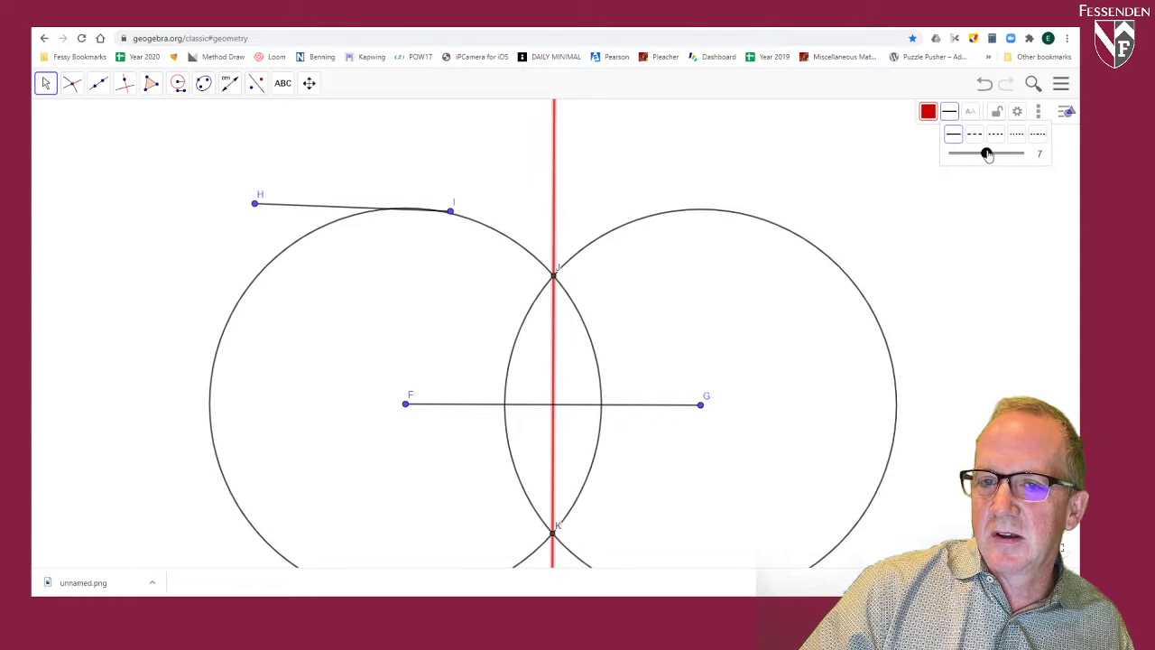
Step: Try a dashed style on the red line through J and K, and restore its solid style
left_click(995, 135)
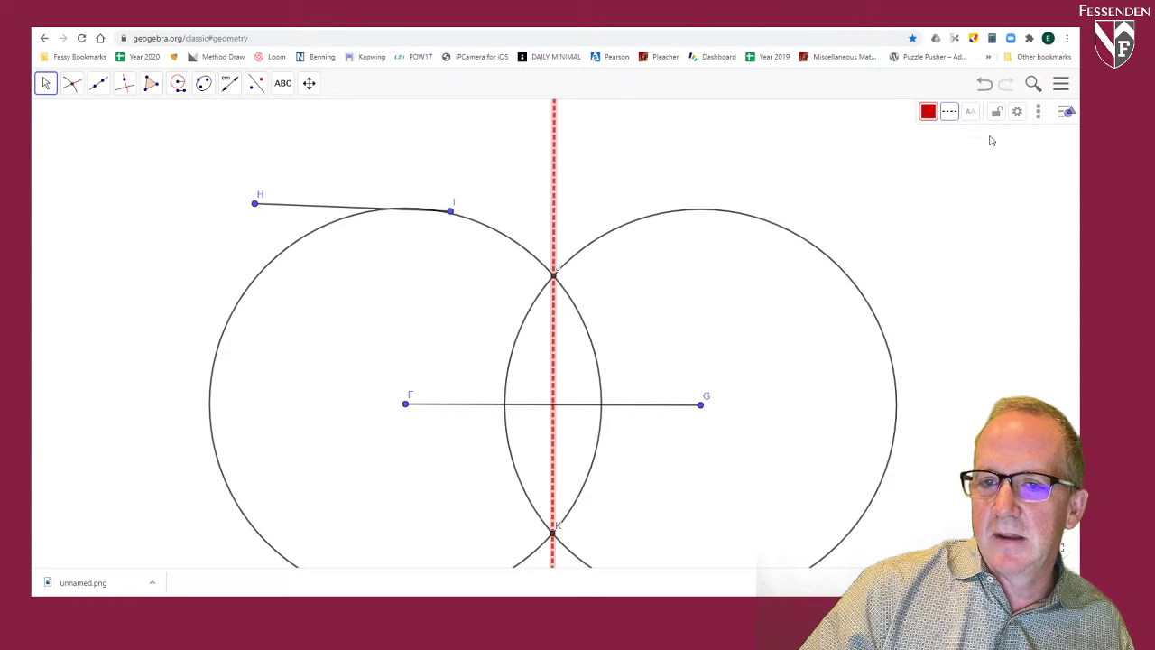
left_click(949, 111)
left_click(955, 135)
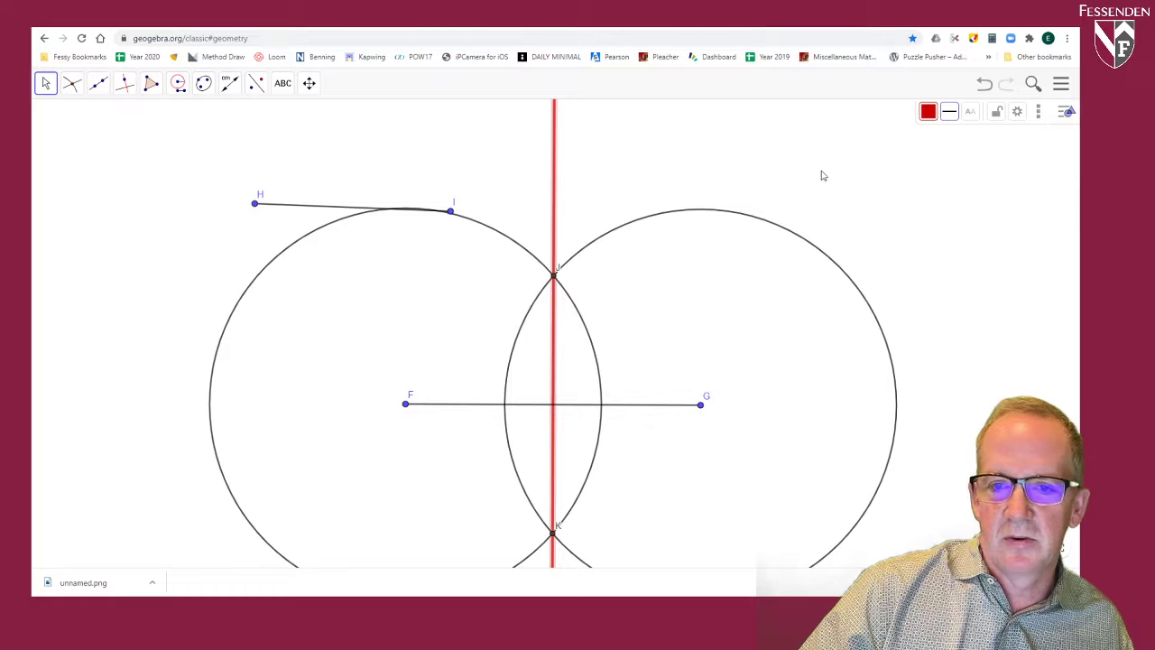
Step: Shorten segment HI by moving endpoint I toward H in two small moves, keeping the two circles intersecting and fully in view
left_click(46, 84)
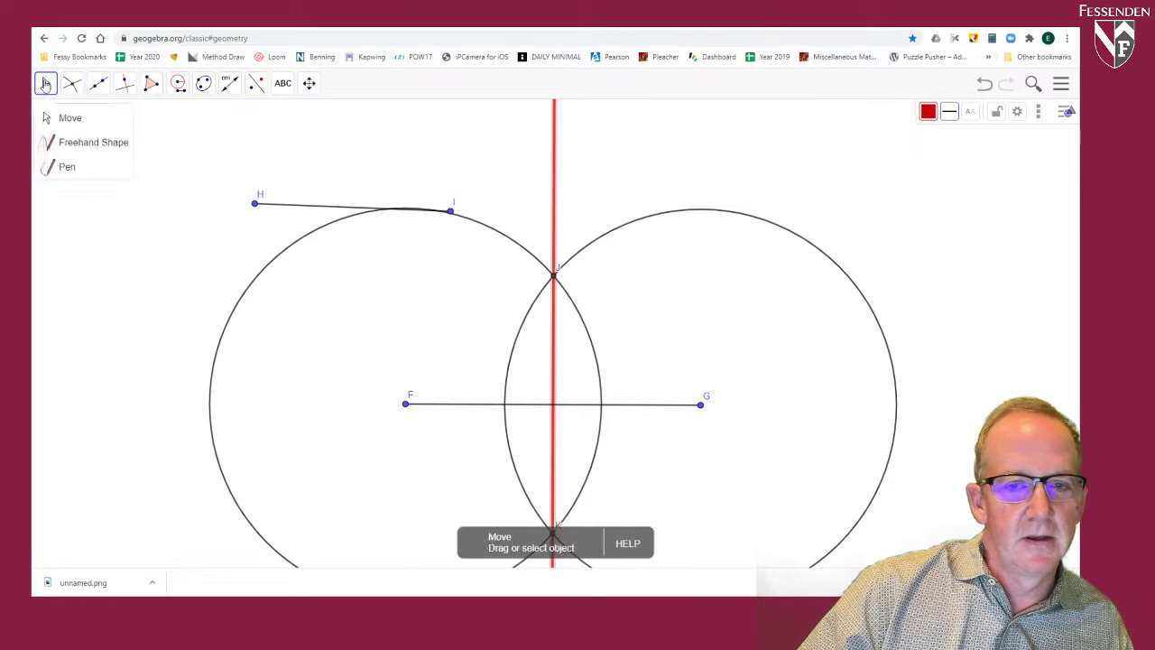
key("Escape")
mouse_move(451, 213)
left_mouse_down()
mouse_move(413, 198)
mouse_move(435, 213)
left_mouse_up()
double_click(434, 209)
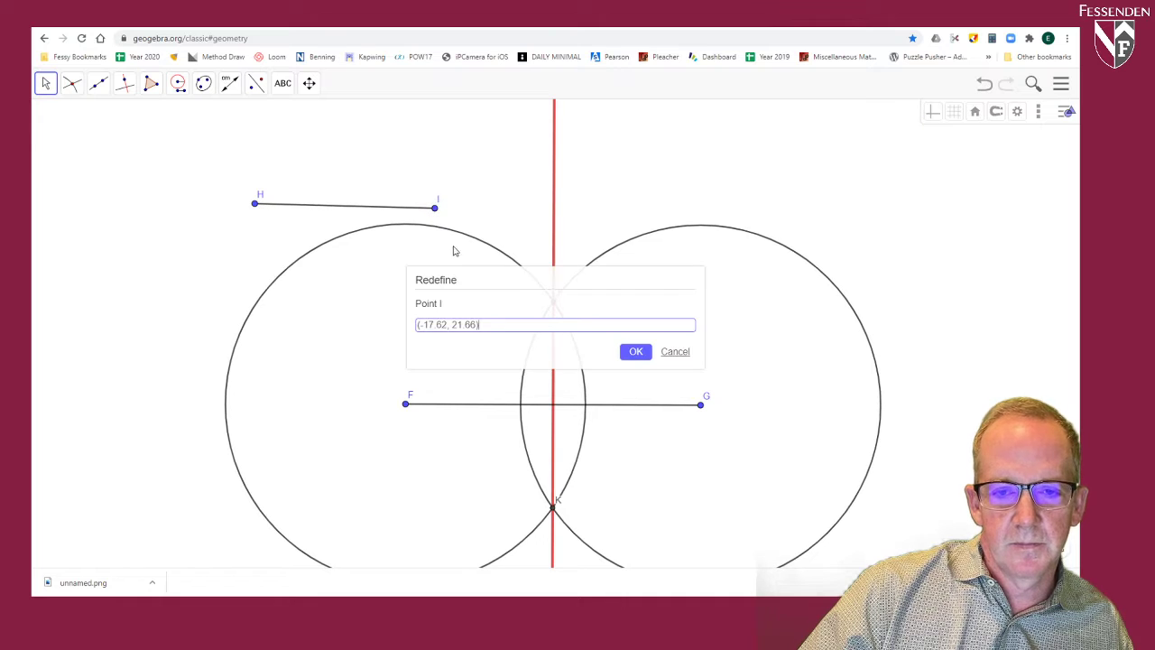
left_click(675, 351)
left_click(309, 83)
left_click_drag(662, 331, 581, 276)
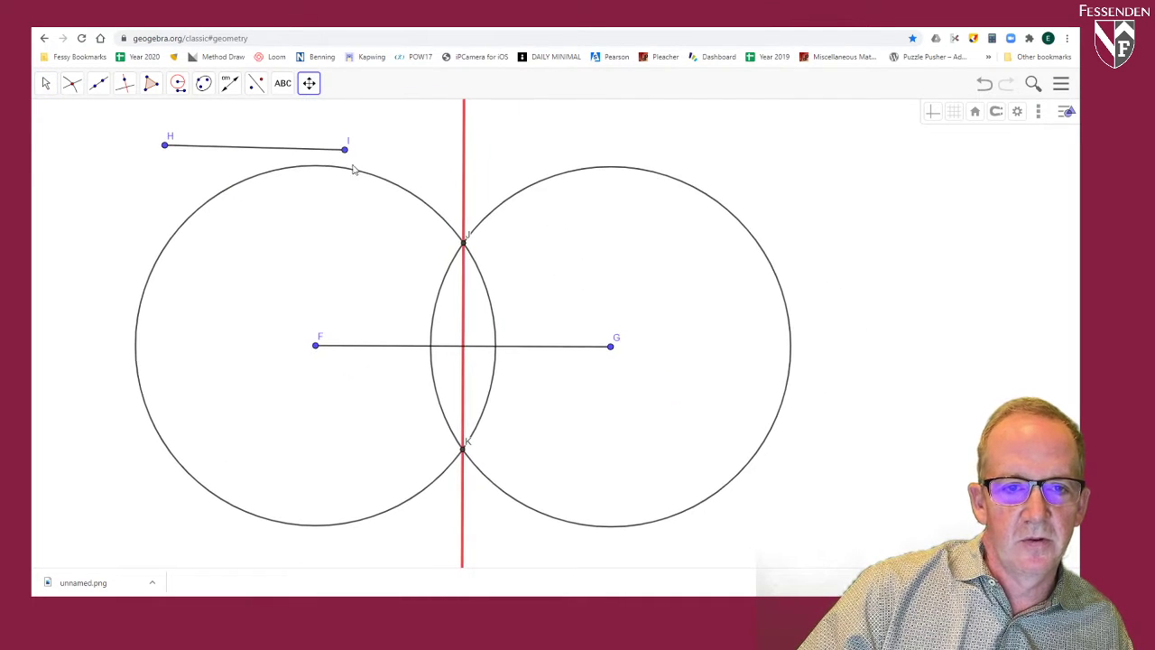
left_click(45, 83)
left_click_drag(344, 149, 336, 147)
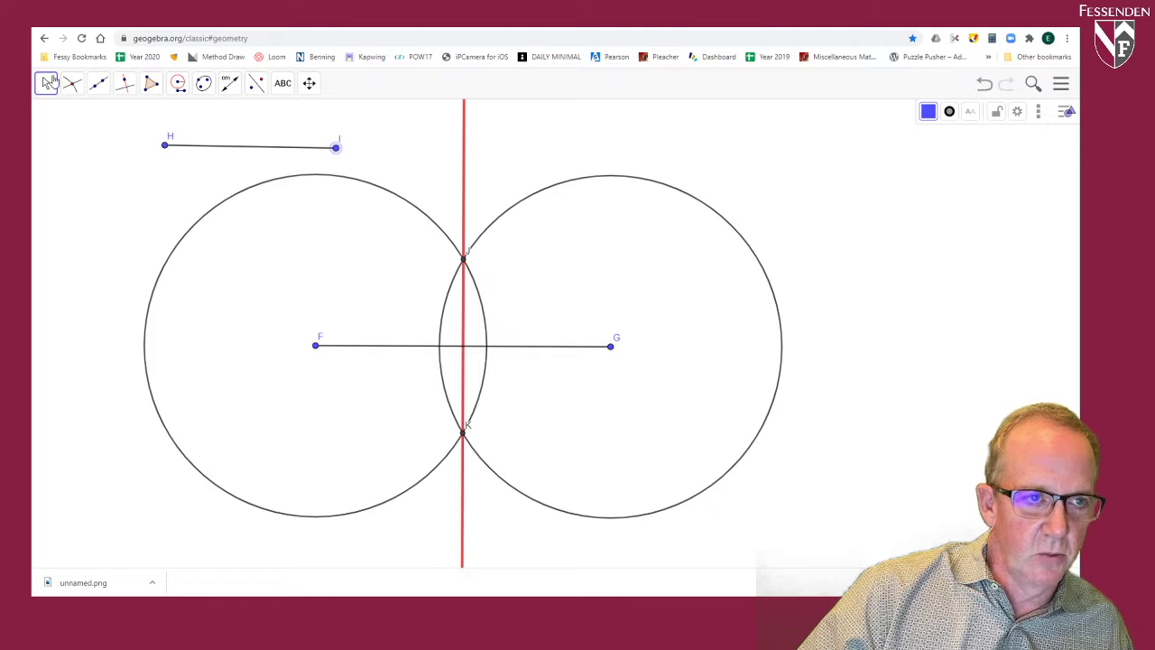
Step: Mark the intersection point of the red line and segment FG
left_click(71, 83)
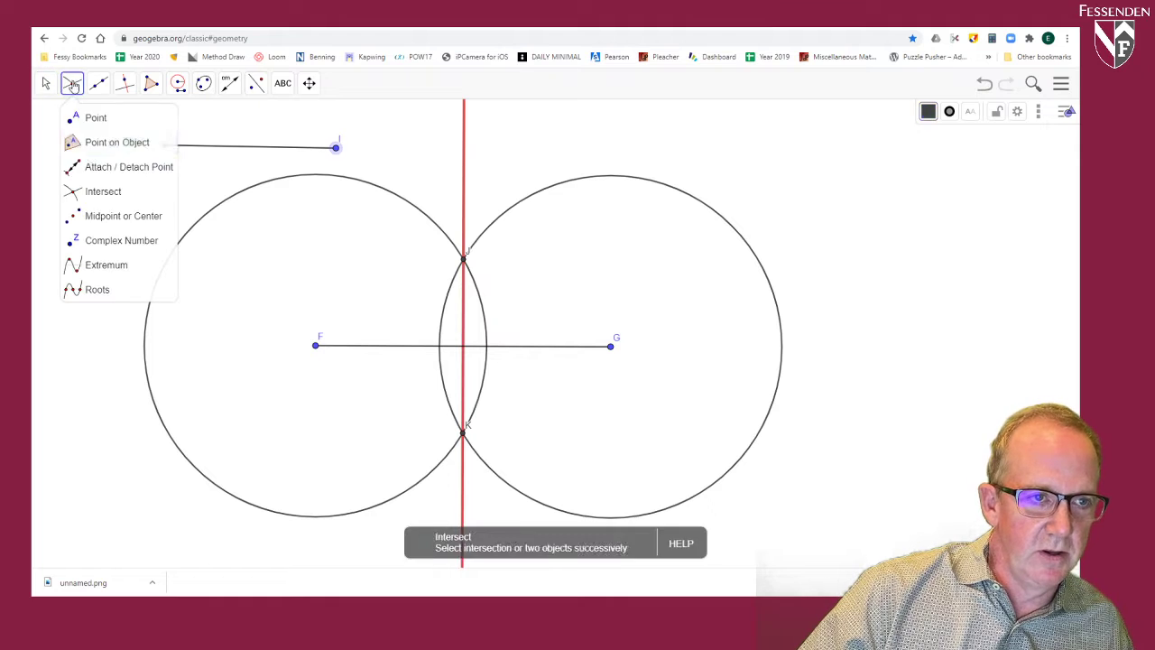
left_click(101, 194)
left_click(464, 375)
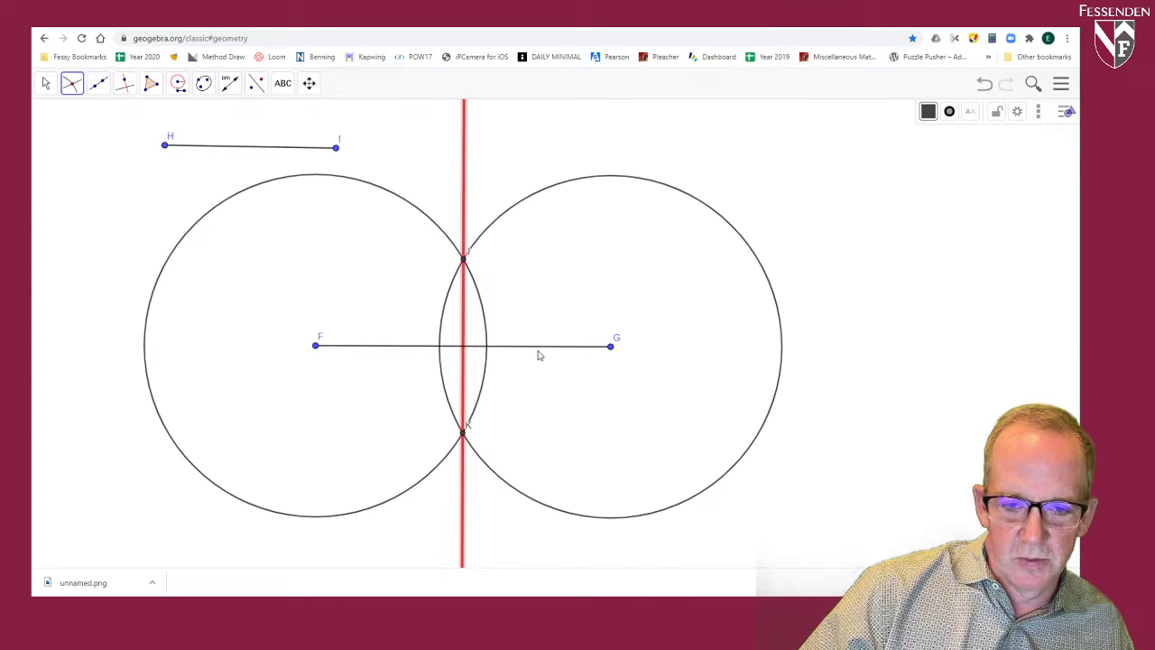
left_click(547, 348)
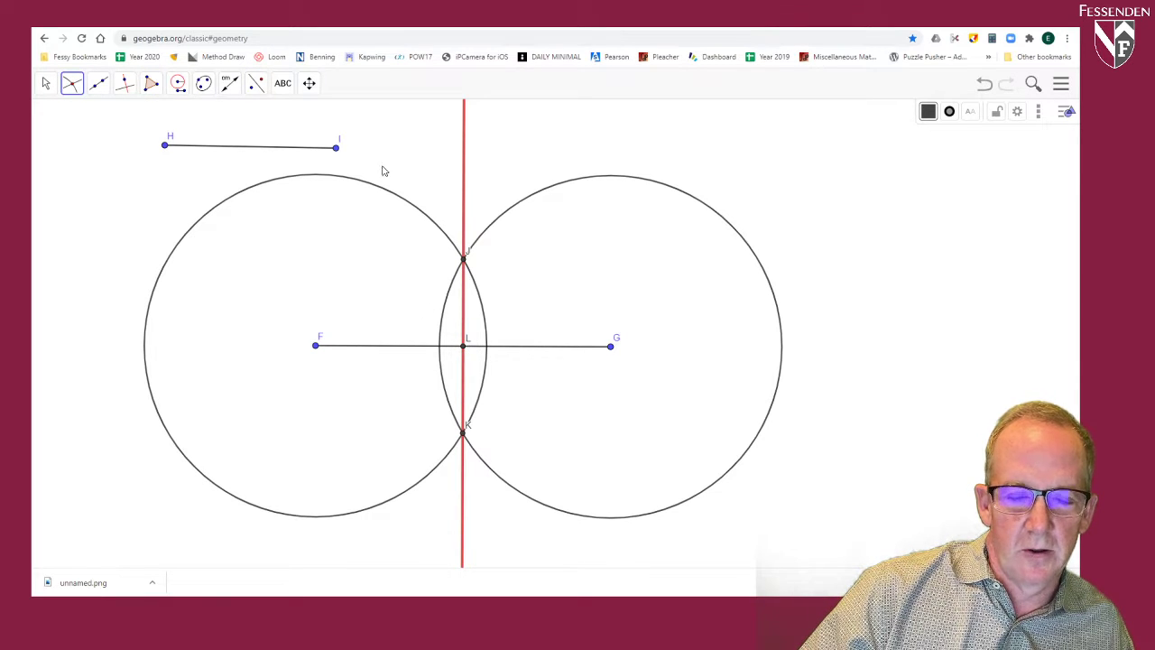
Step: Measure the angle from G through vertex L to J with the Angle tool
left_click(231, 84)
left_click(253, 120)
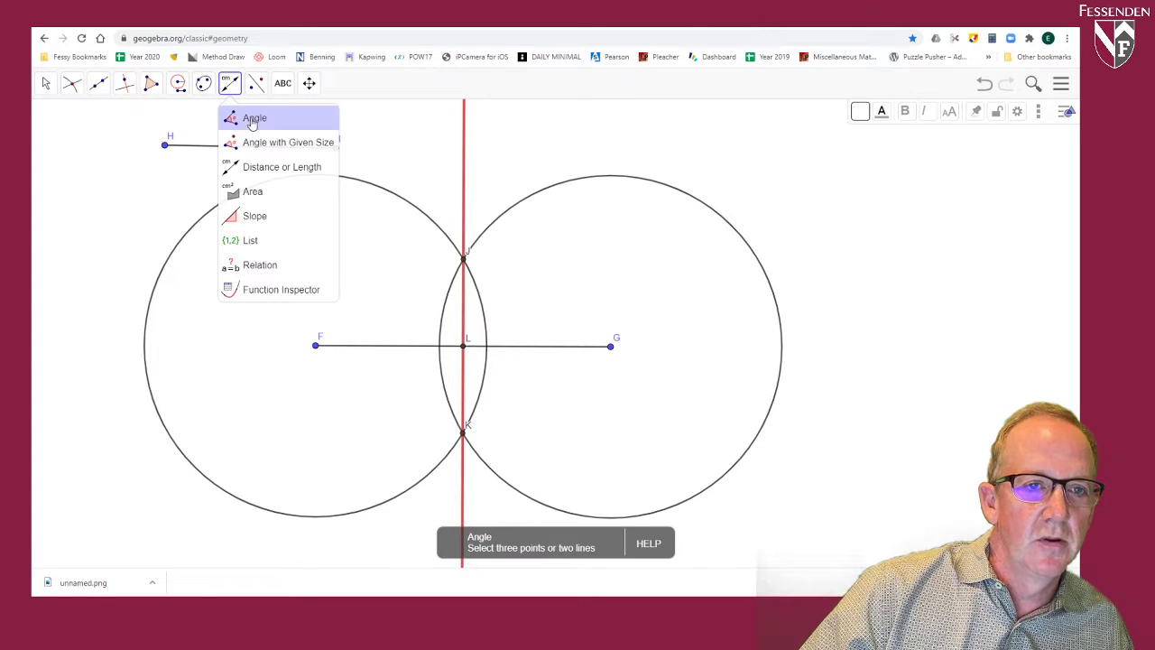
left_click(255, 122)
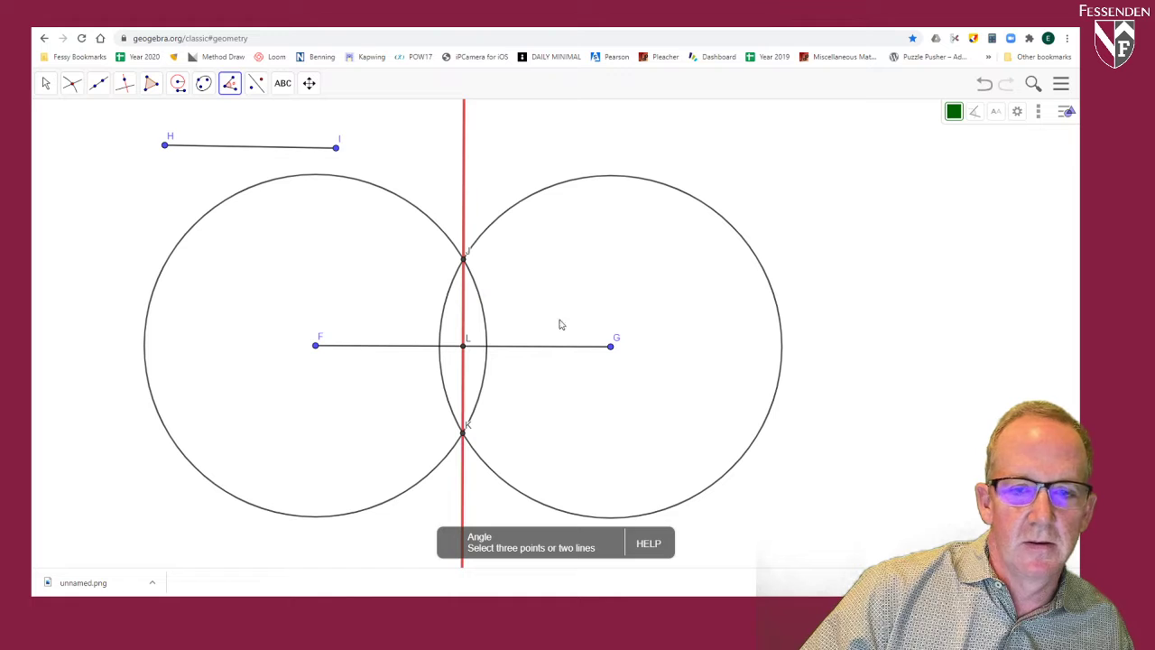
left_click(611, 347)
left_click(463, 345)
left_click(463, 260)
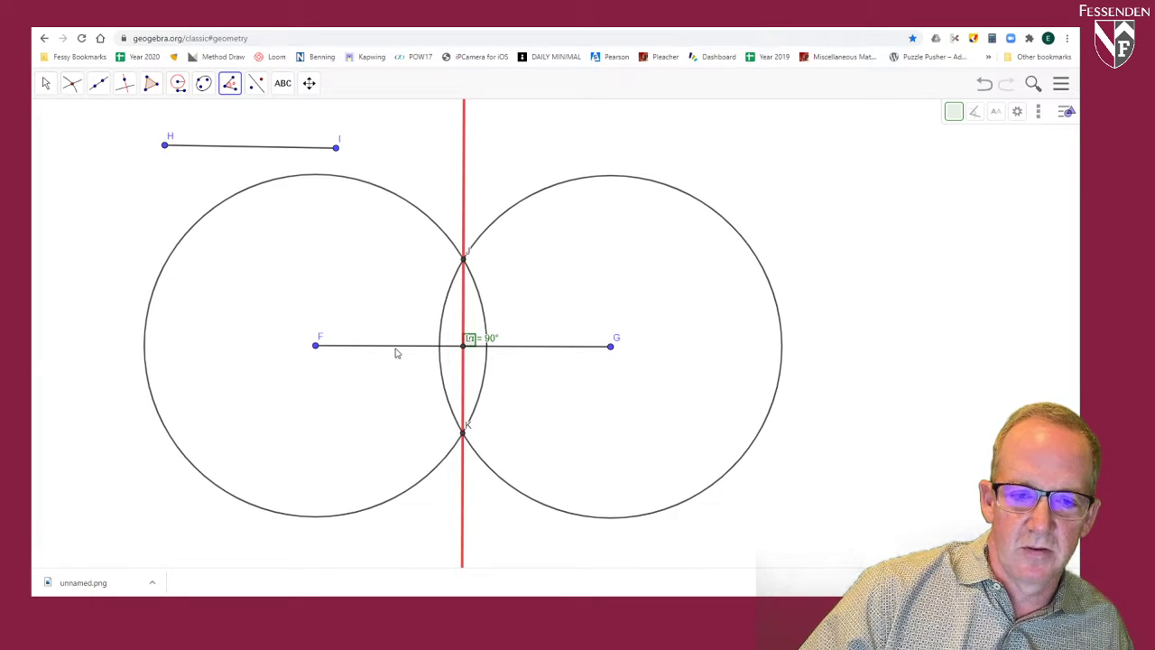
Step: Measure the opposite angle from F through vertex L to K, and undo both angle measurements
left_click(316, 347)
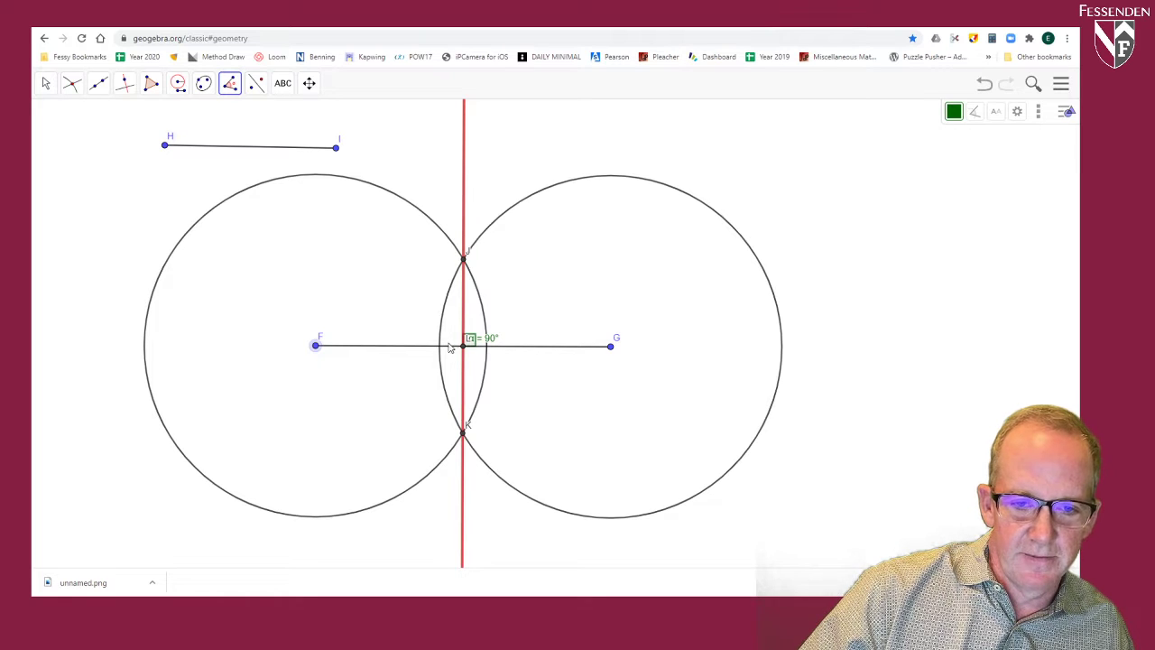
left_click(463, 347)
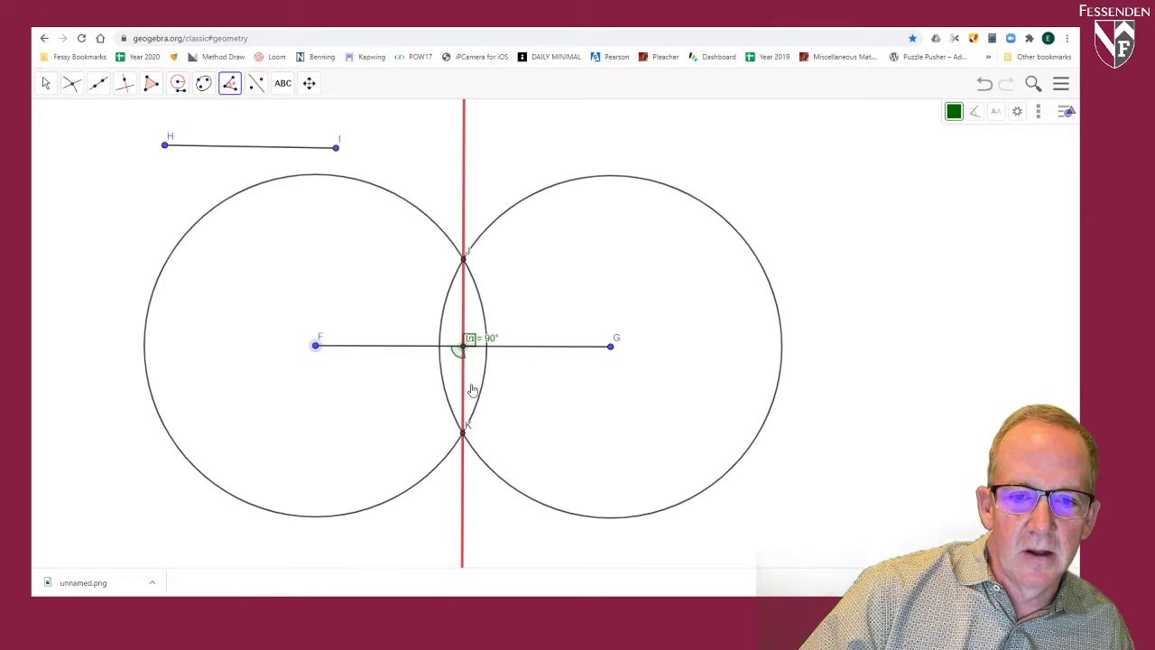
left_click(463, 435)
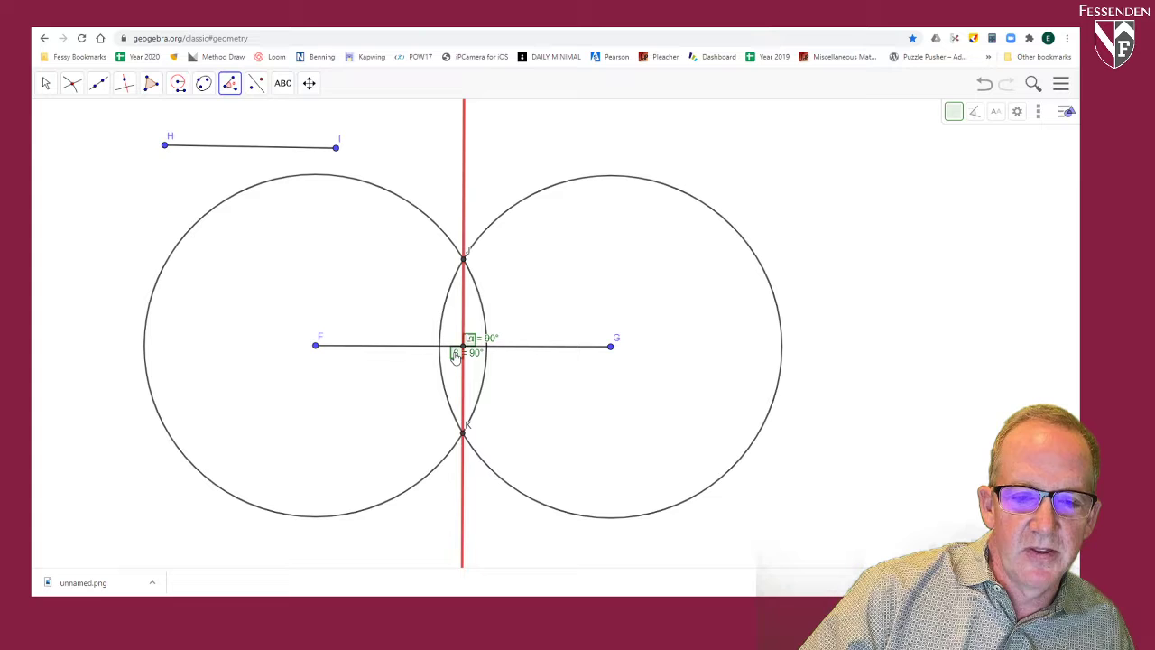
left_click(984, 83)
left_click(985, 83)
left_click(1007, 85)
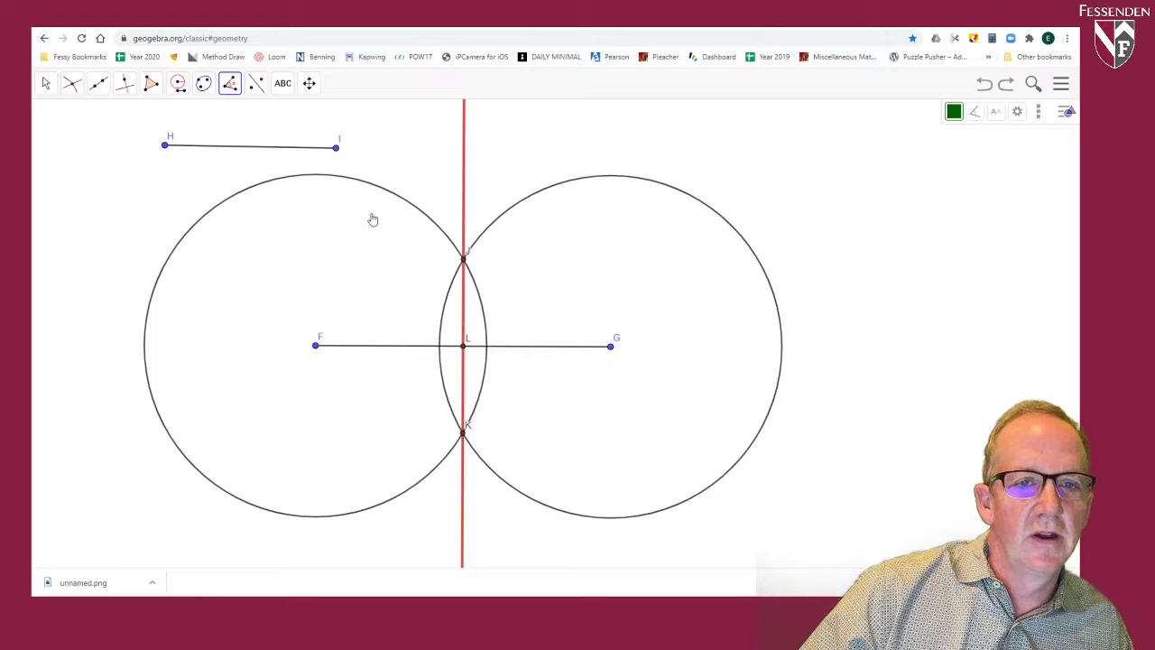
Step: Try to measure the angle at L from J to G in that point order, and undo the measurement
left_click(463, 341)
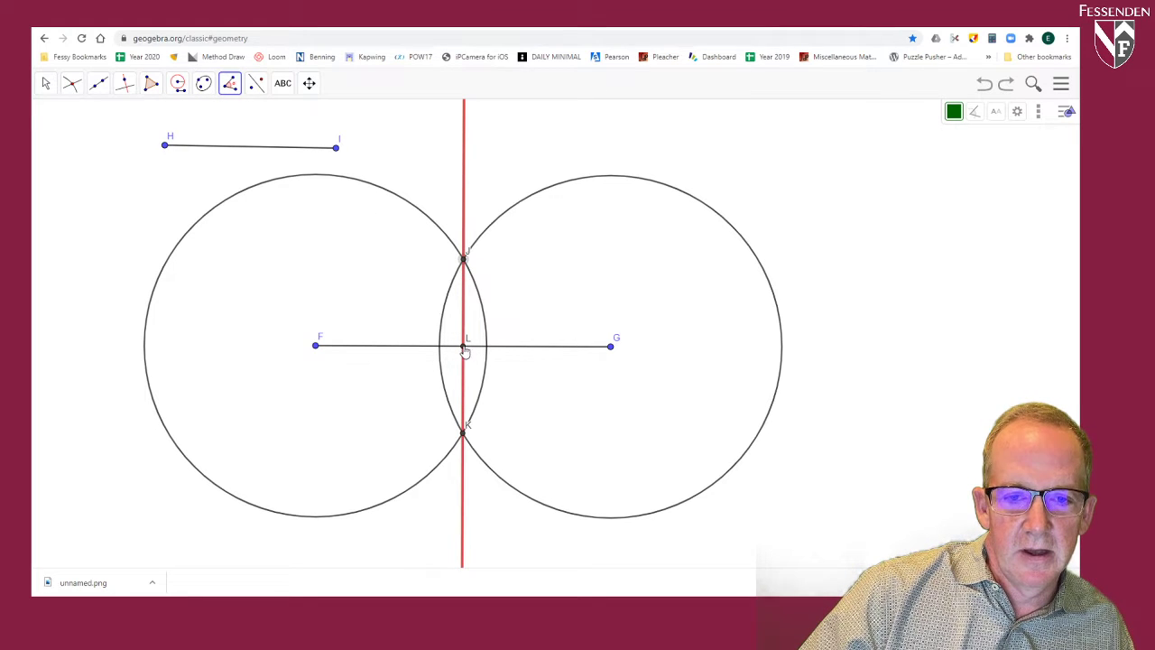
left_click(611, 347)
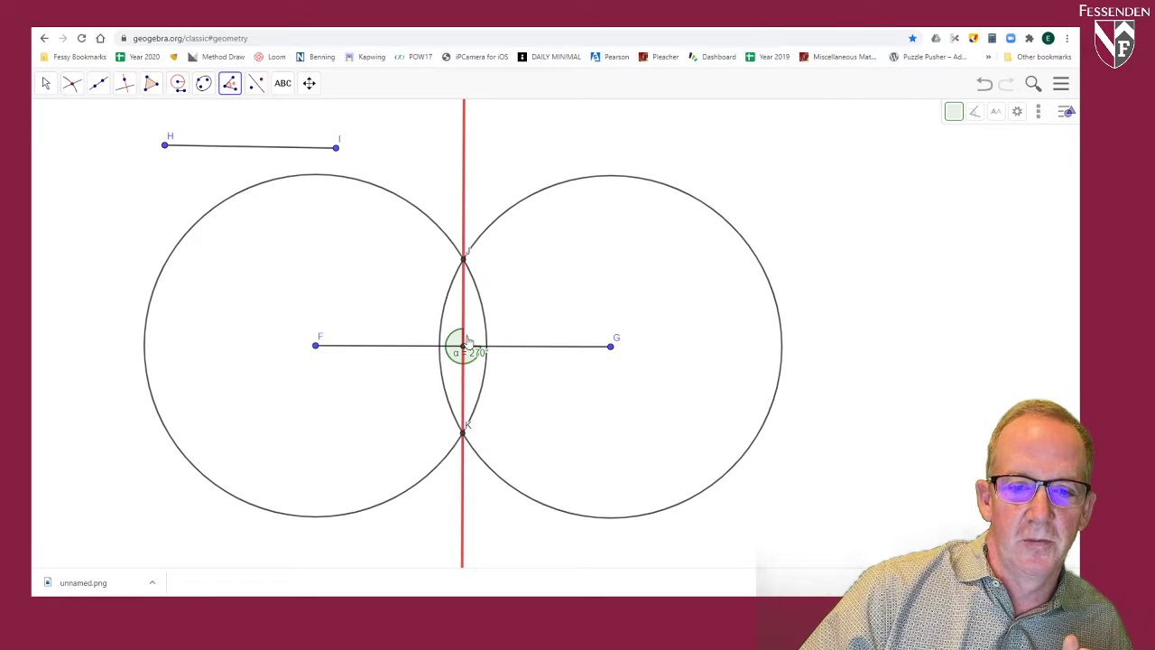
left_click(985, 85)
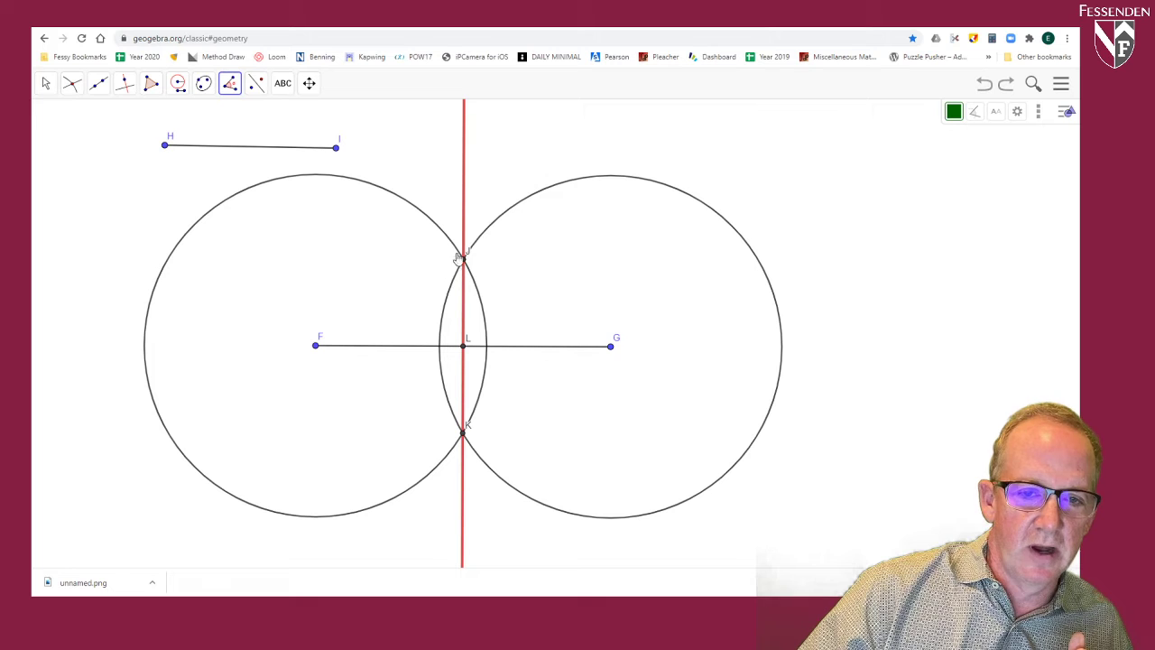
Step: Measure the angle from J through vertex L to F and move its label up and away from point L
left_click(466, 351)
left_click(320, 347)
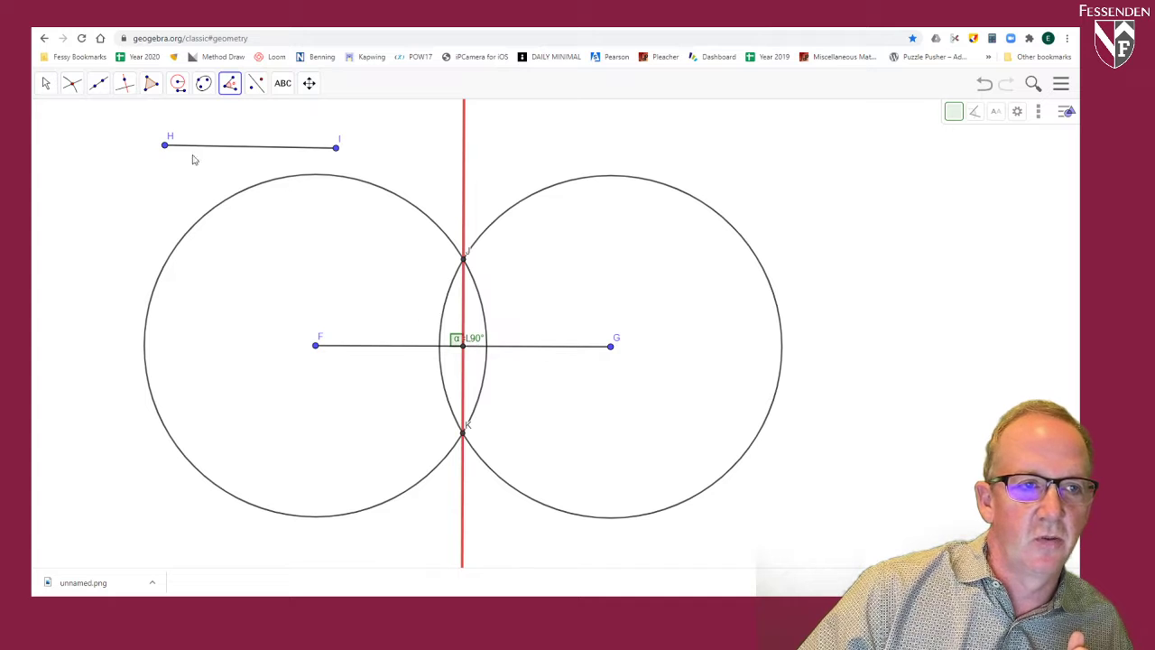
left_click(49, 86)
left_click_drag(479, 346, 435, 331)
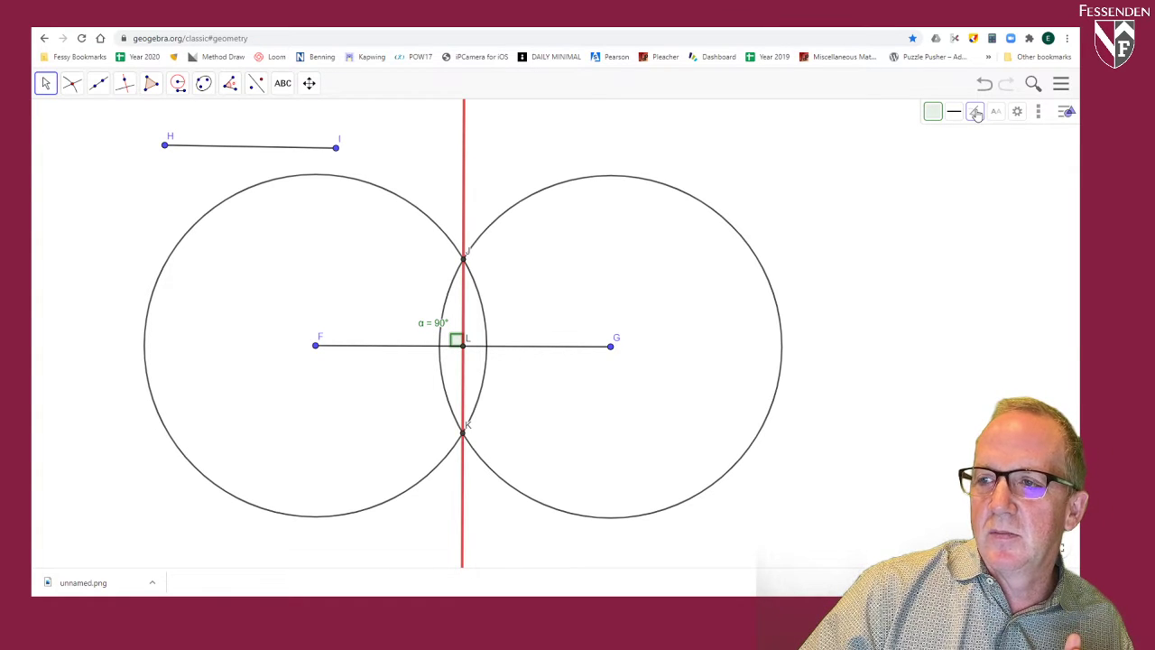
Step: Hide the label of the right angle at L in its properties, keeping the angle mark shown
left_click(1017, 112)
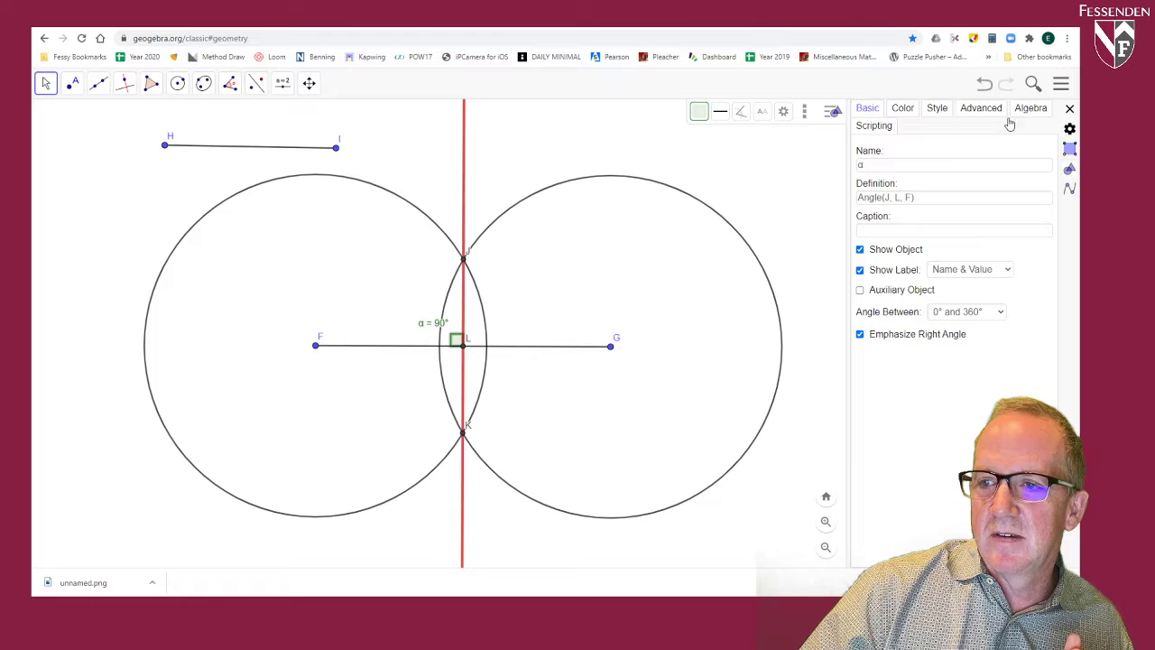
left_click(860, 270)
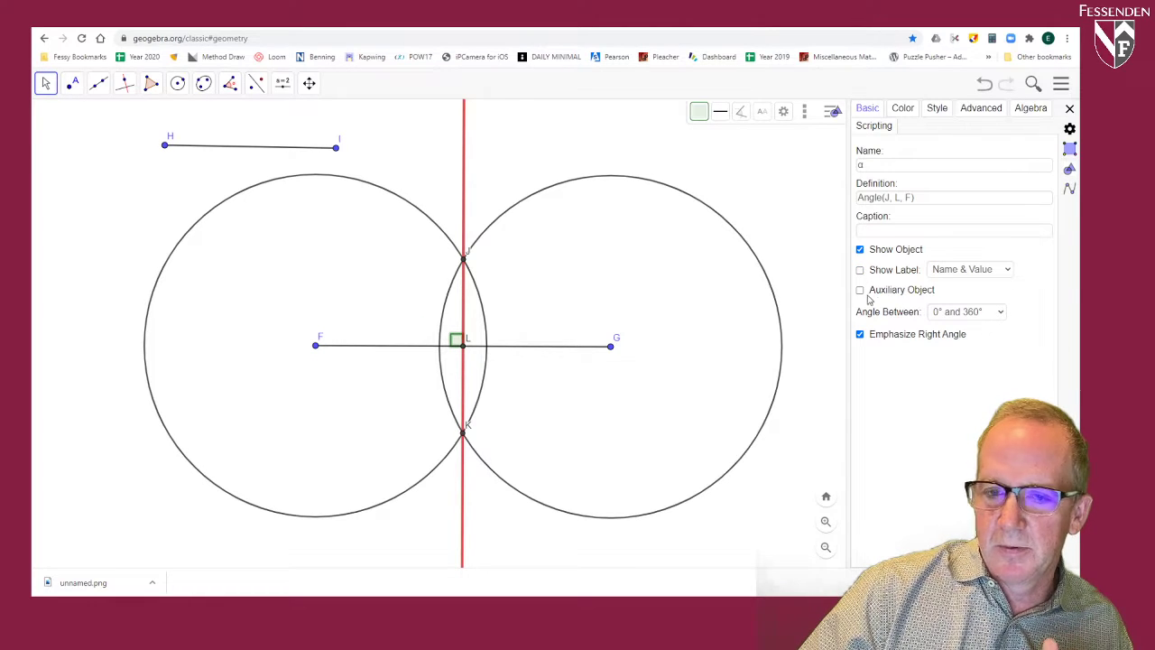
left_click(1070, 109)
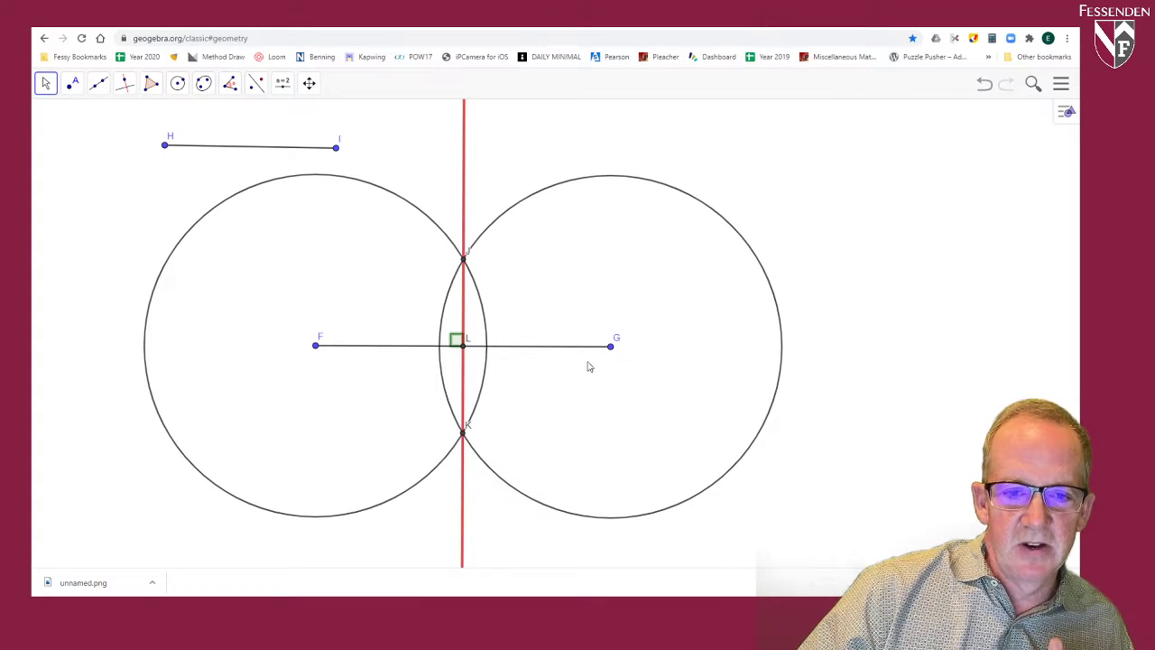
Step: Measure the distances from F to L and from L to G
left_click(231, 85)
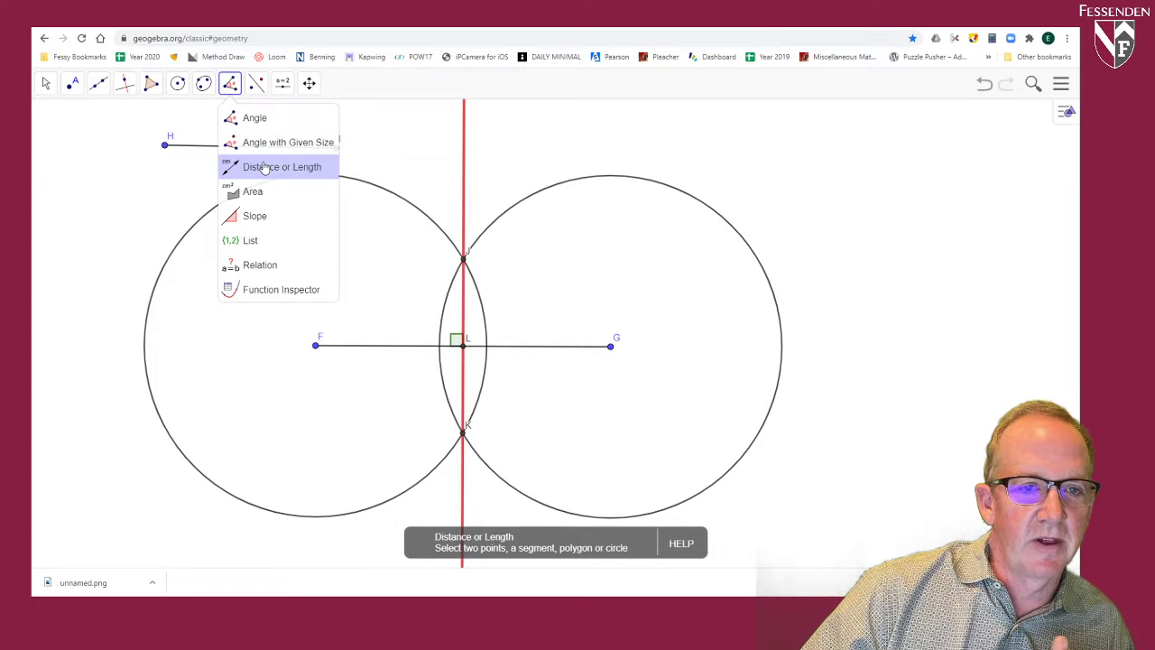
left_click(264, 167)
left_click(315, 346)
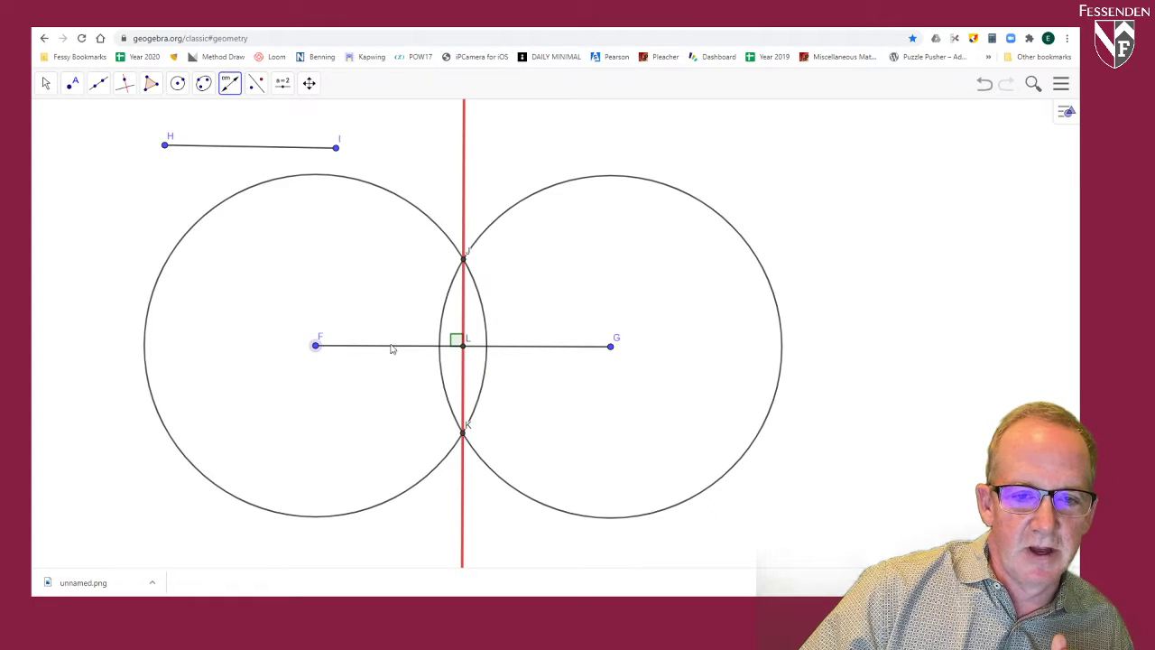
left_click(462, 347)
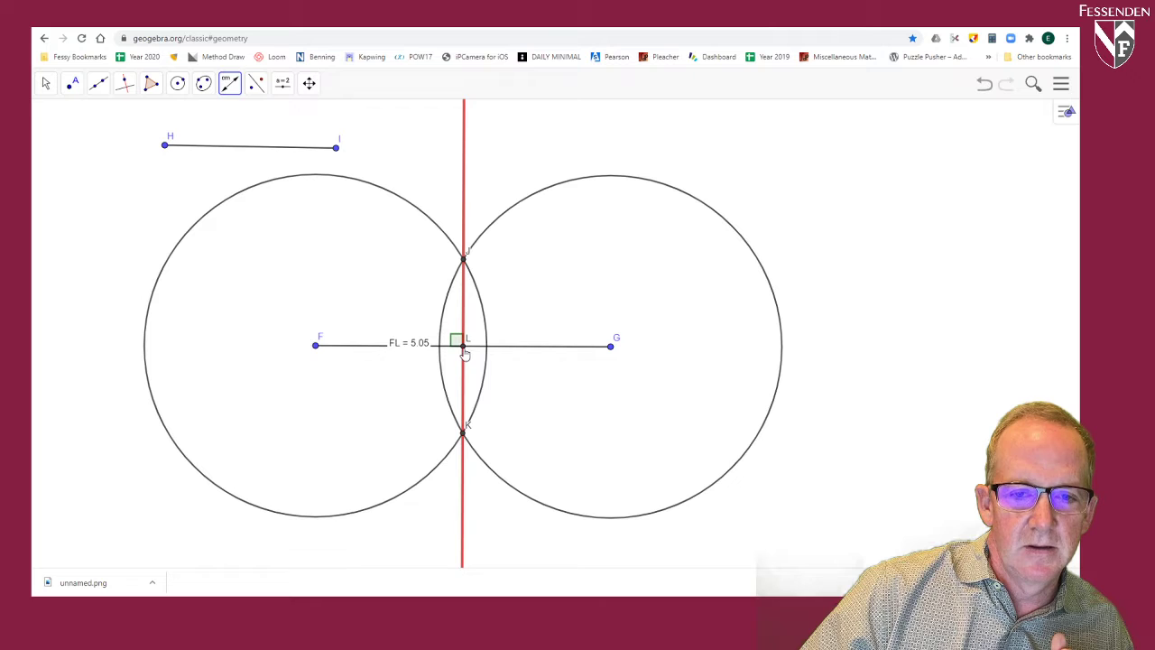
left_click(610, 347)
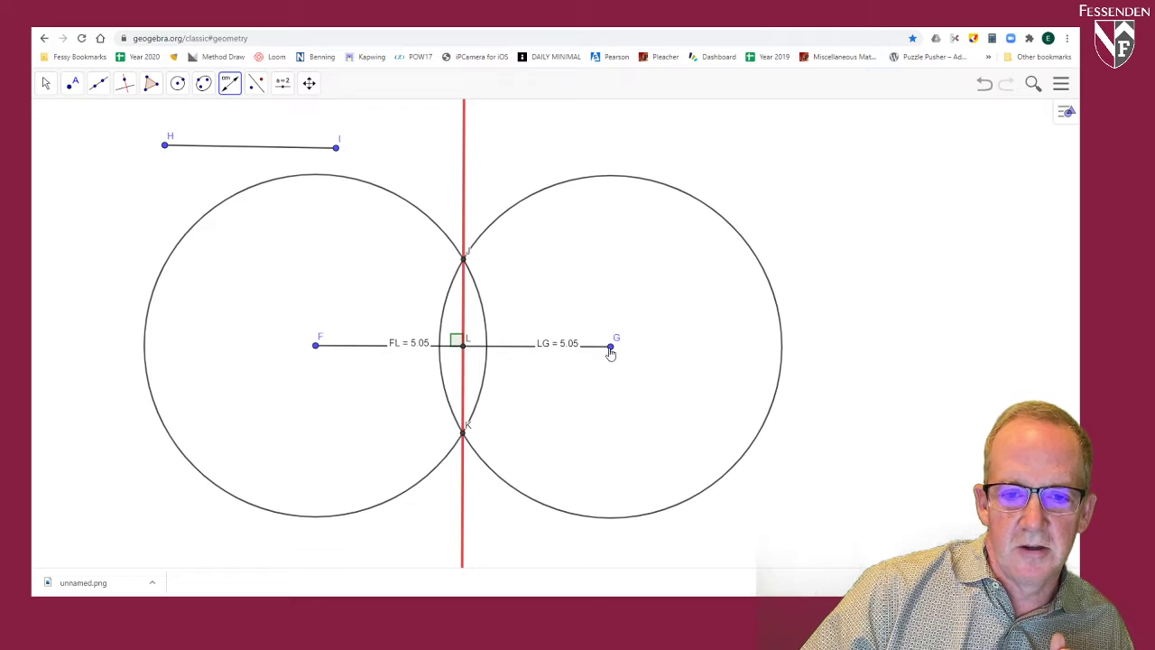
Step: Add the text "Perpendicular Bisector" and move it inside the circle centred on F
left_click(283, 83)
left_click(301, 145)
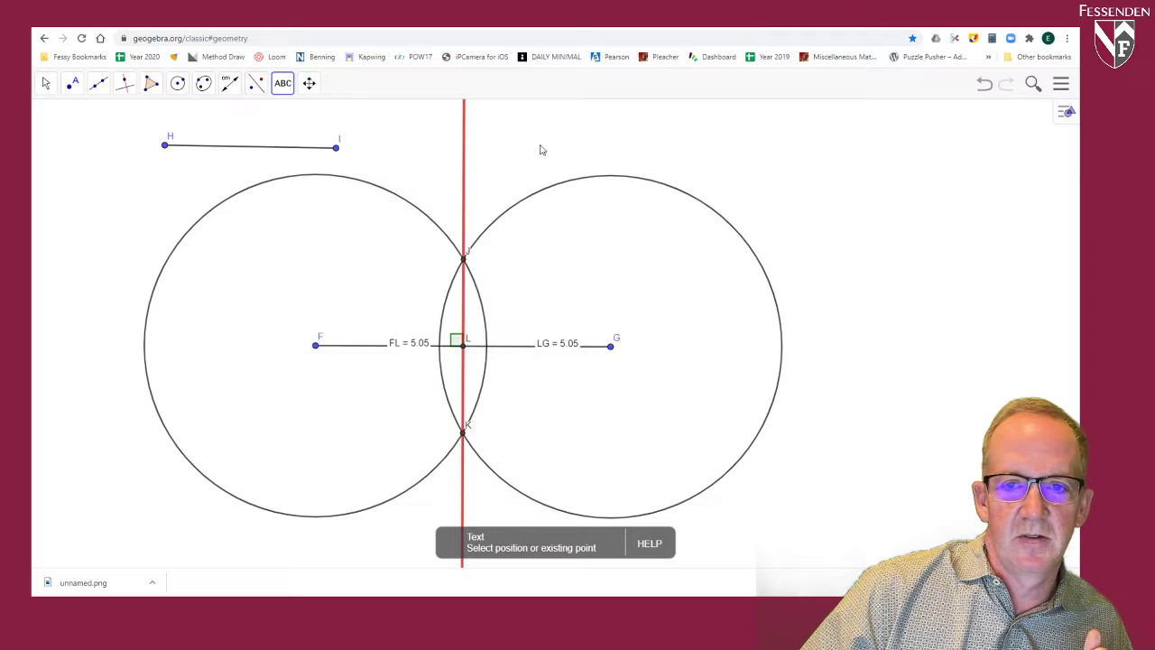
left_click(504, 140)
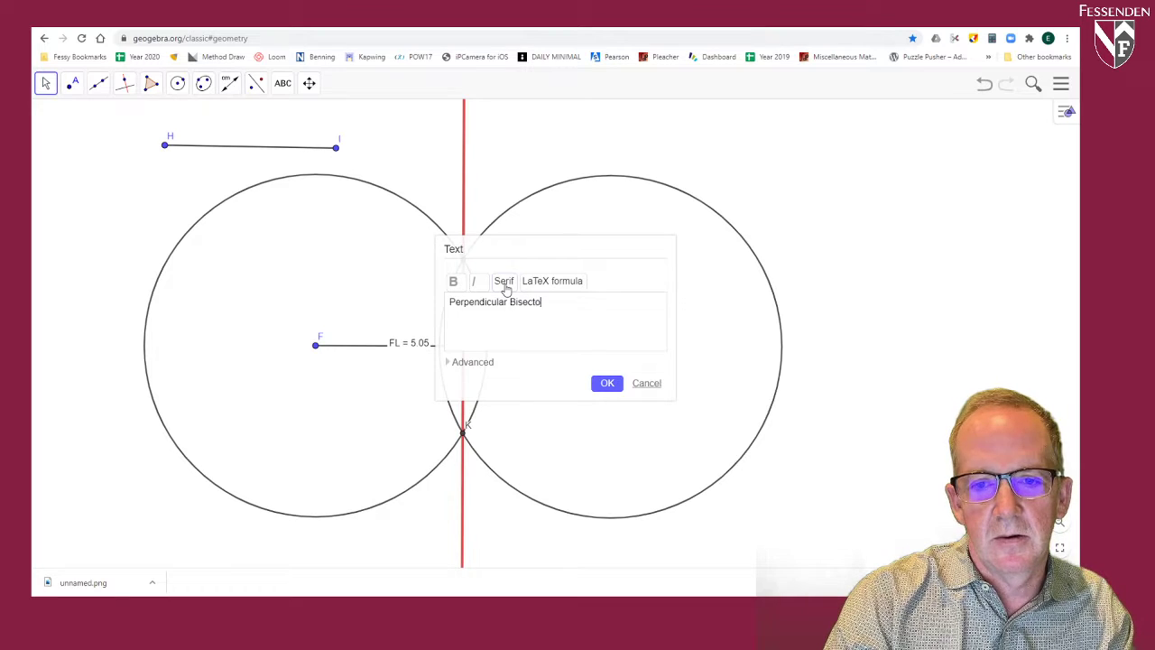
left_click(607, 383)
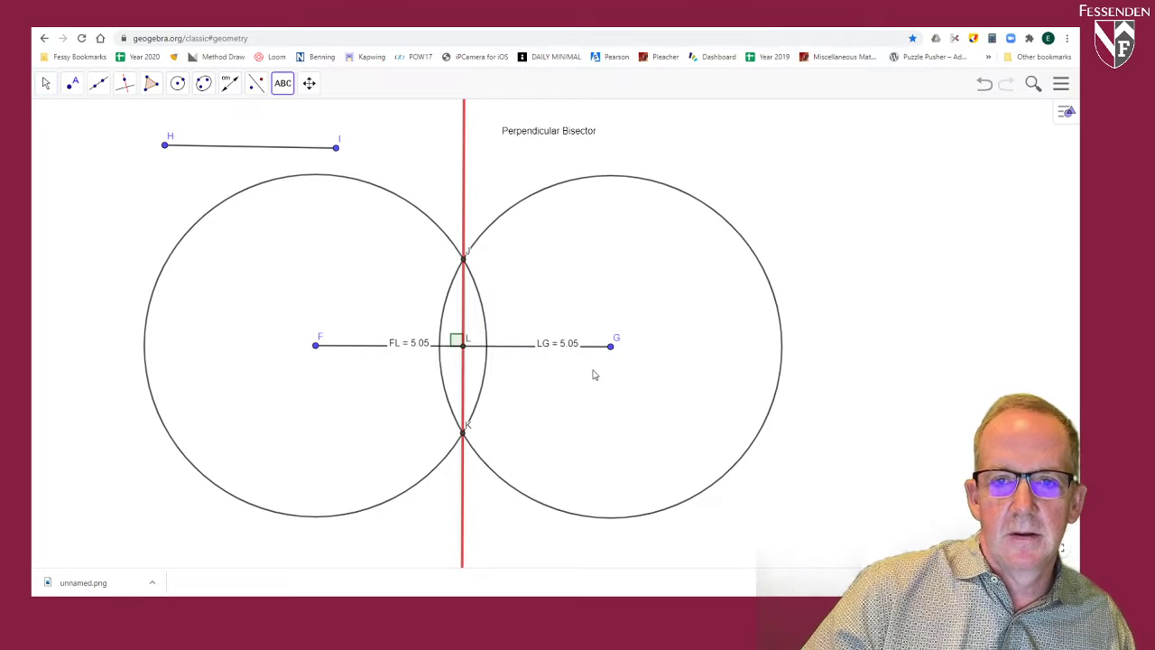
left_click_drag(535, 133, 316, 249)
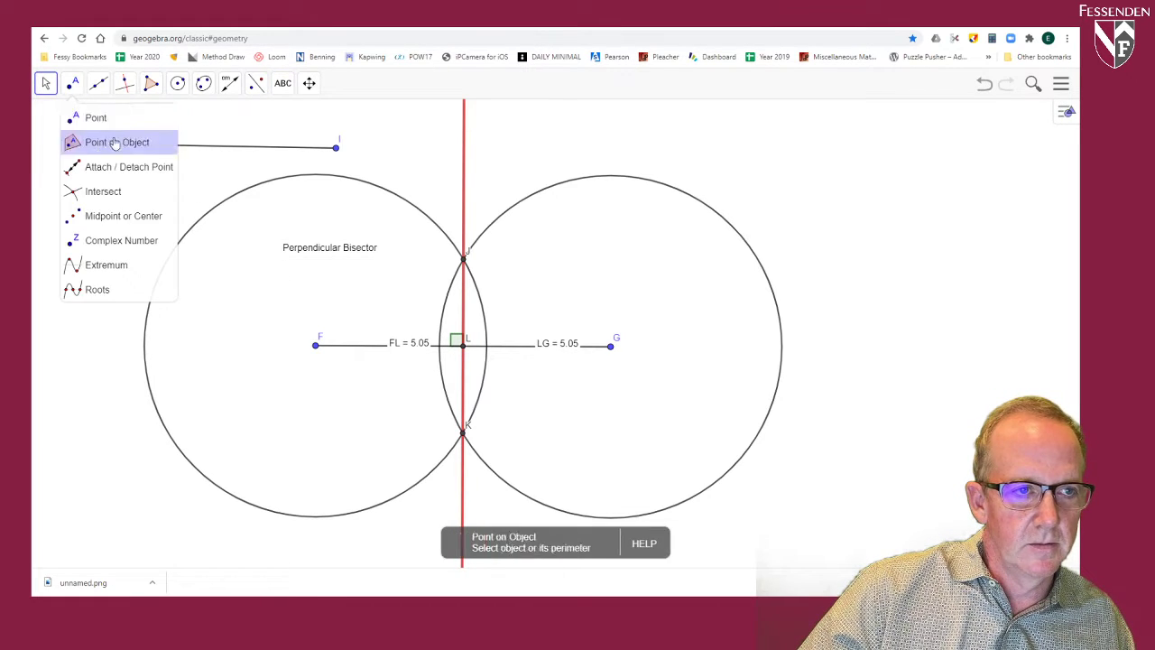
Step: Set the "Perpendicular Bisector" text to Very Large and move it above the circles, across the red line
left_click(46, 83)
left_click(318, 252)
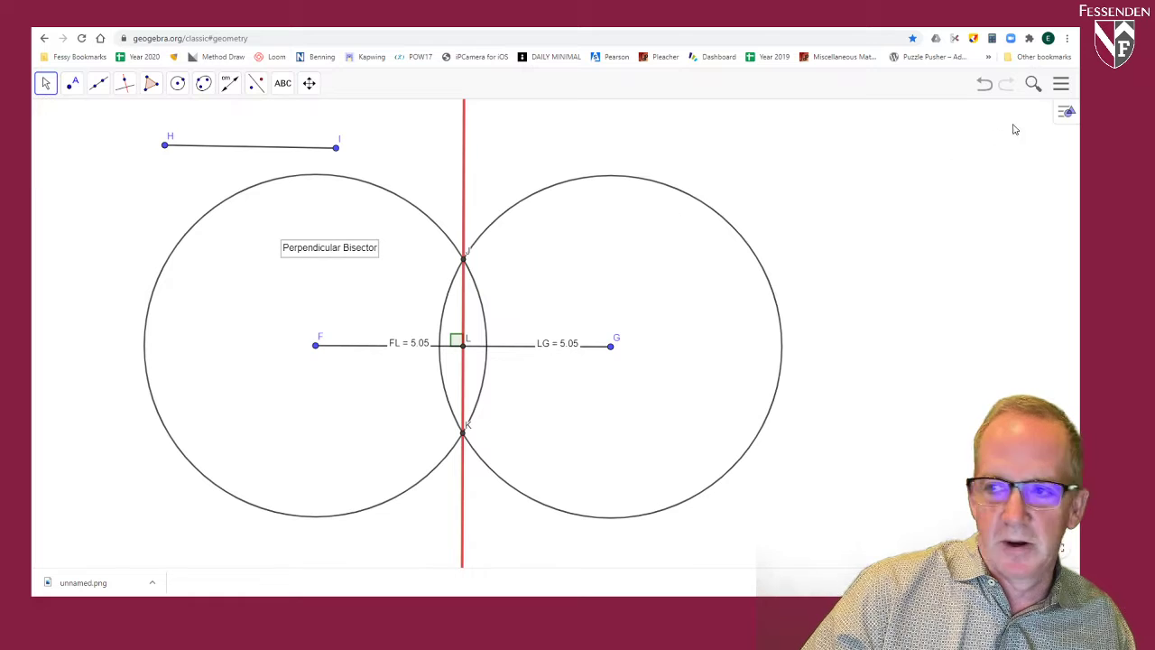
left_click(1066, 112)
left_click(949, 110)
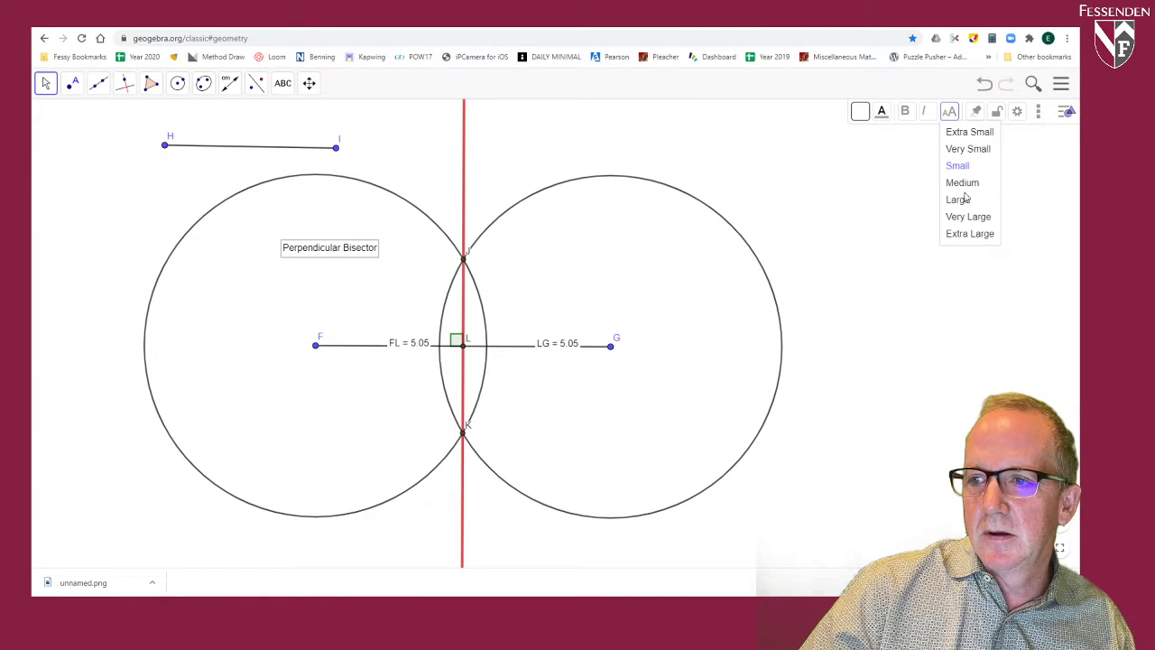
left_click(966, 218)
left_click_drag(529, 238, 558, 162)
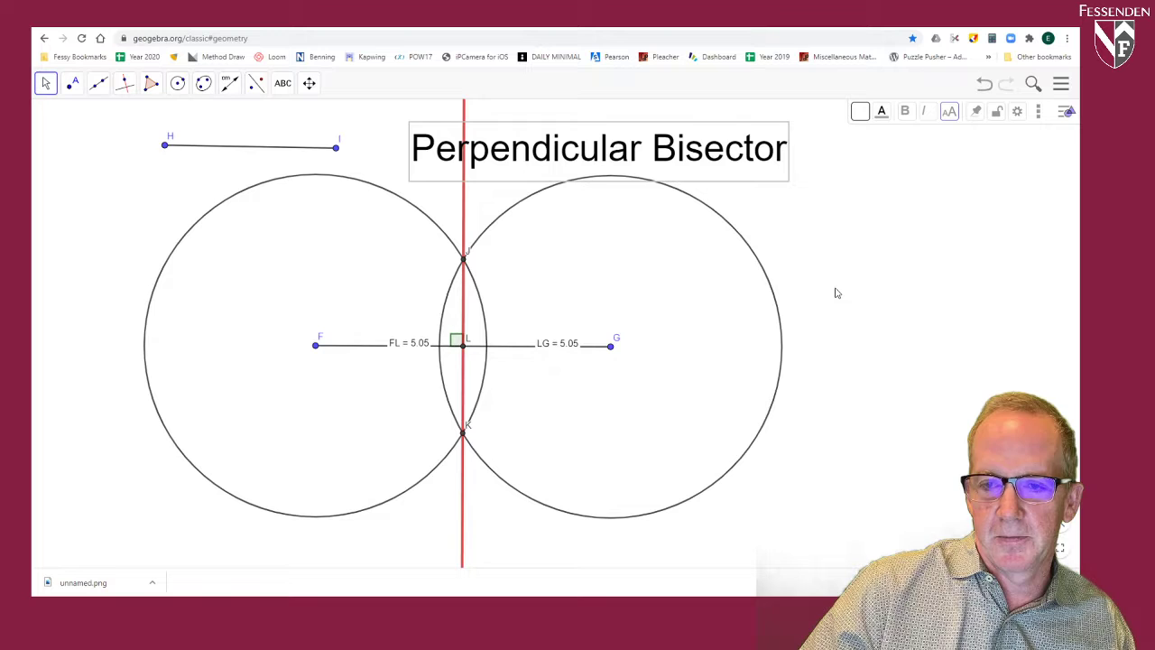
Step: Draw two rays from a shared vertex in an empty area, one rising steeply and one at a shallower slope, forming an acute angle
left_click(309, 84)
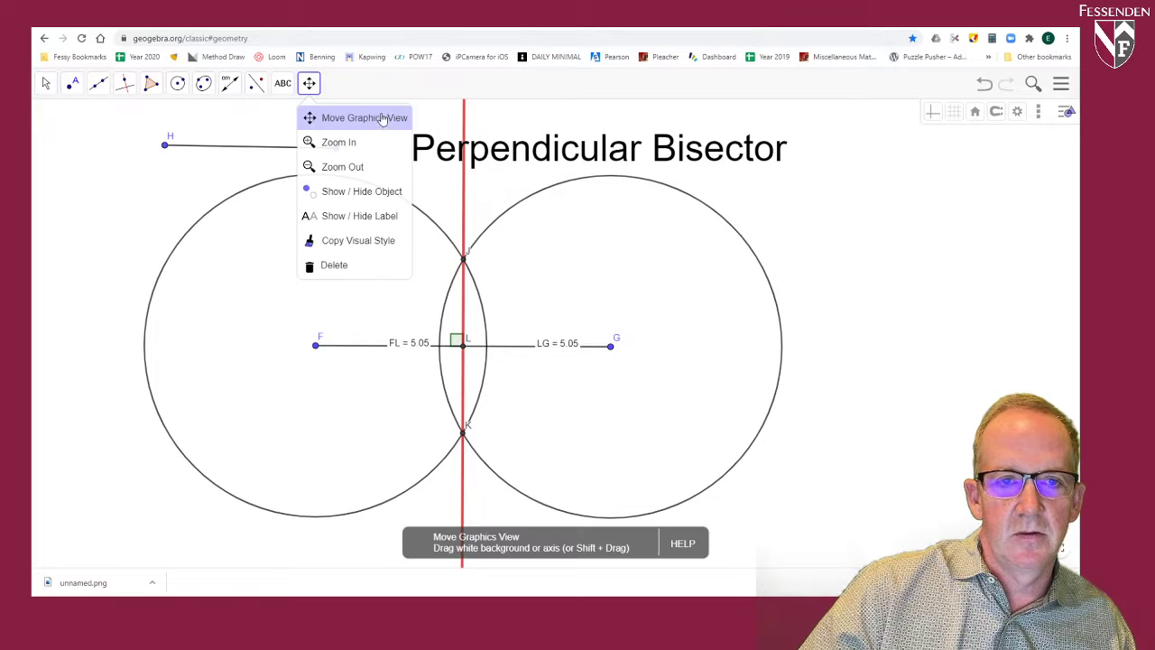
left_click_drag(881, 198, 735, 486)
left_click_drag(815, 157, 592, 392)
left_click_drag(753, 214, 632, 284)
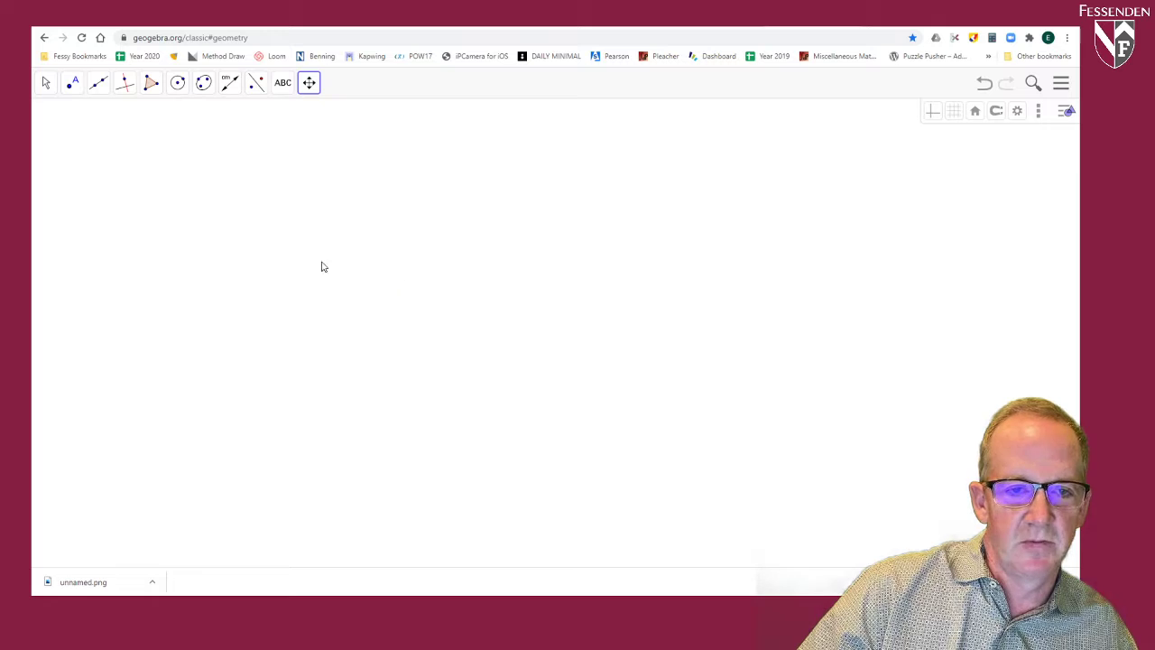
left_click(99, 82)
left_click(109, 188)
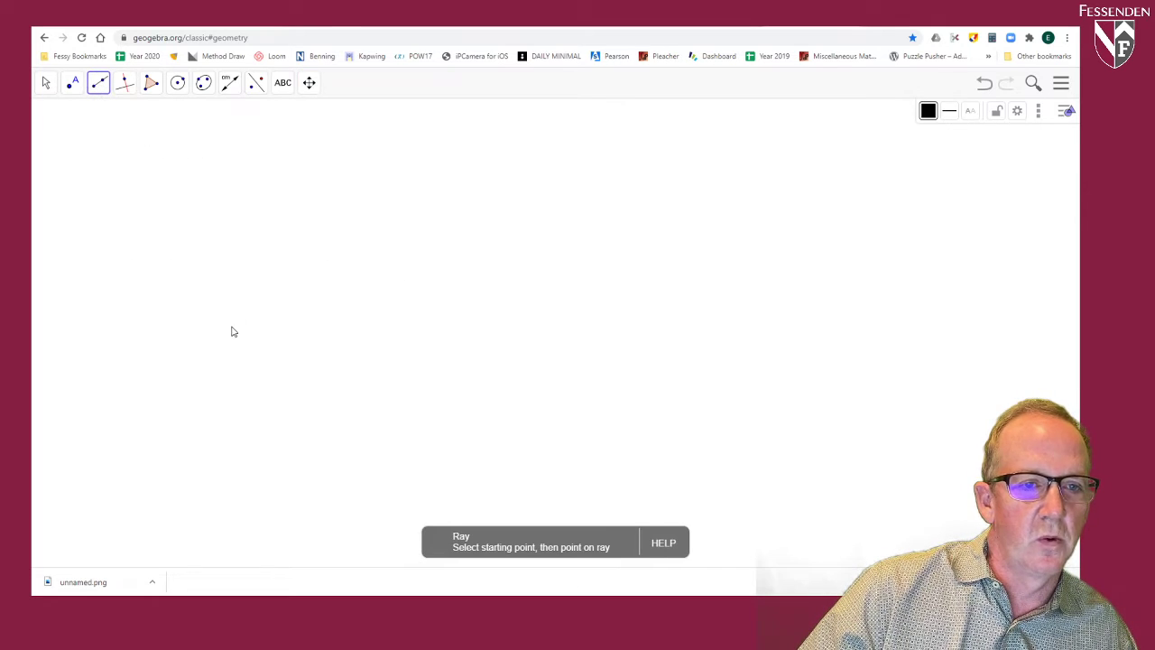
left_click(213, 359)
left_click(261, 158)
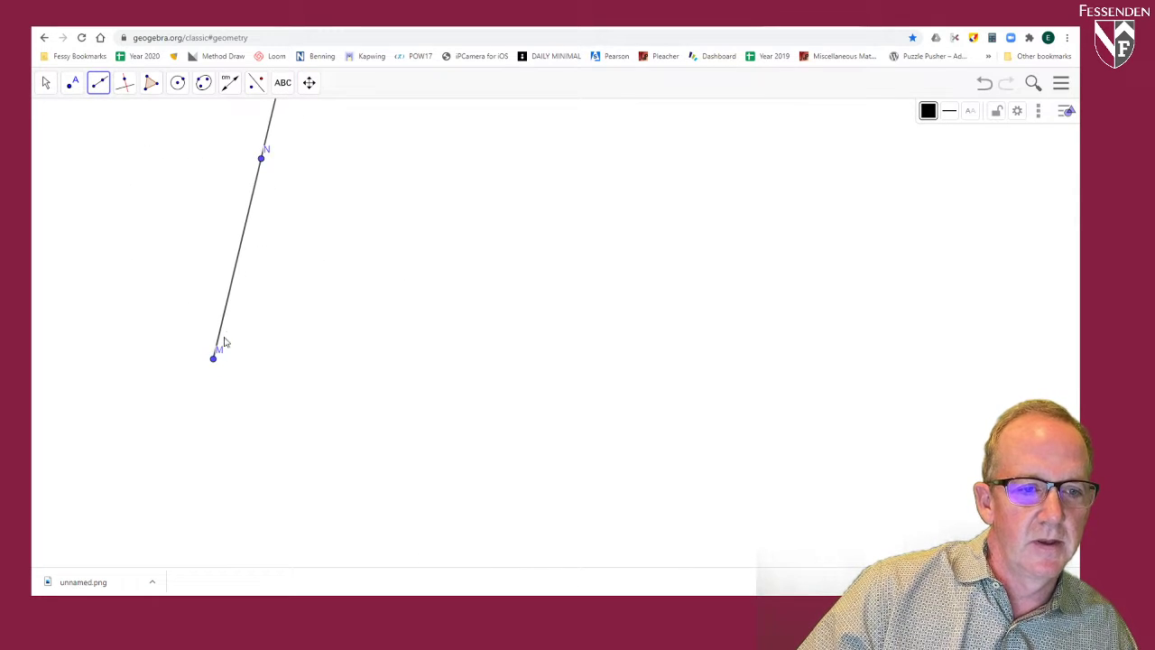
left_click(214, 360)
left_click(458, 198)
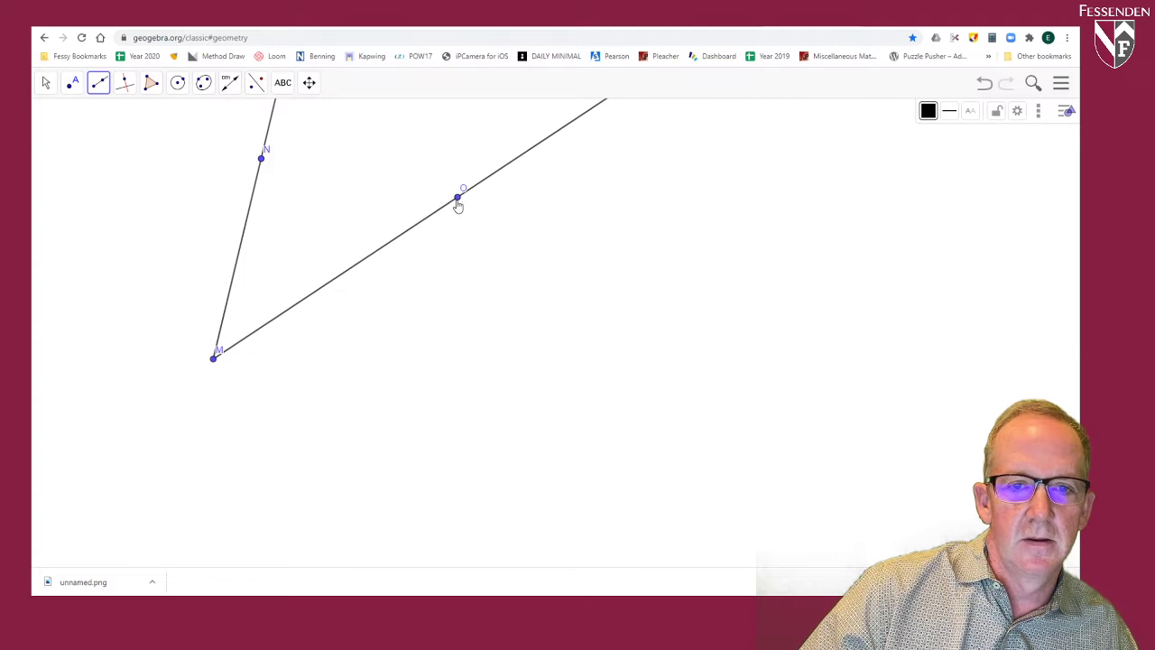
Step: Measure the angle between the two rays at M and move its label just above the vertex
left_click(230, 82)
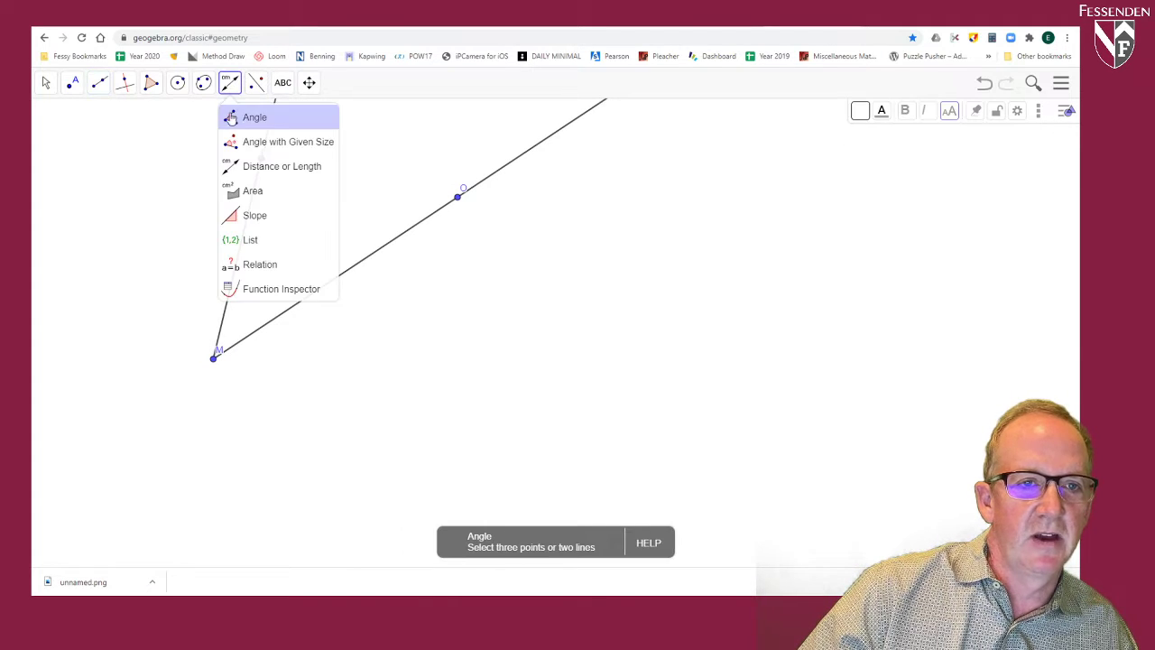
left_click(232, 118)
left_click(458, 197)
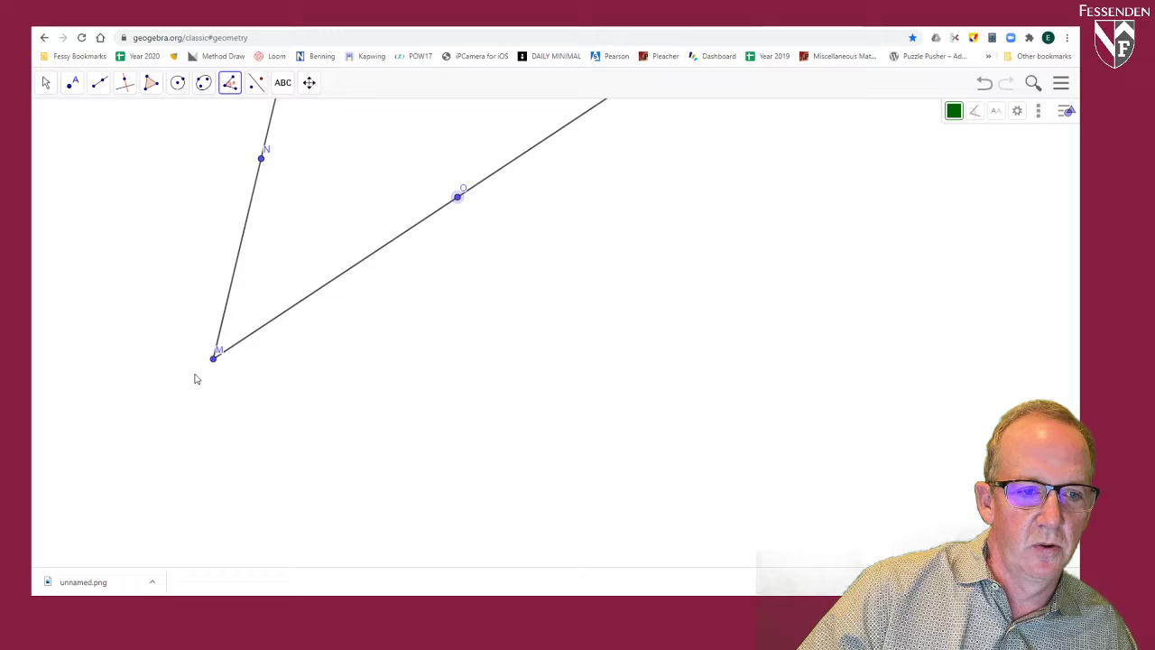
left_click(214, 357)
left_click(261, 160)
left_click(46, 82)
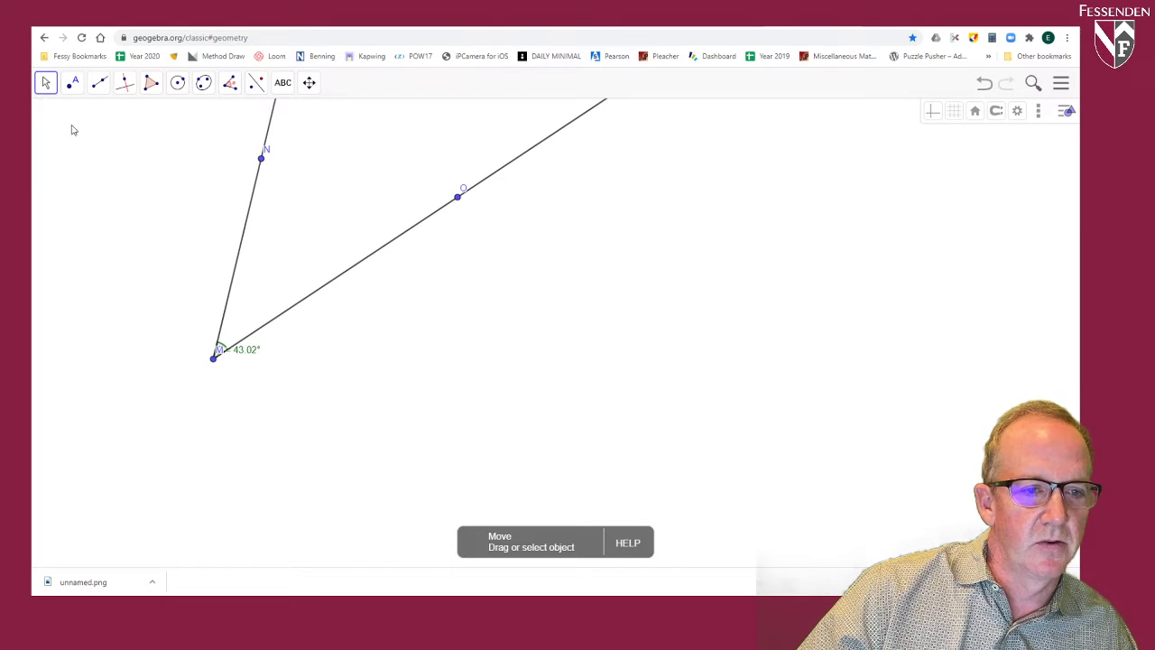
left_click_drag(242, 351, 247, 326)
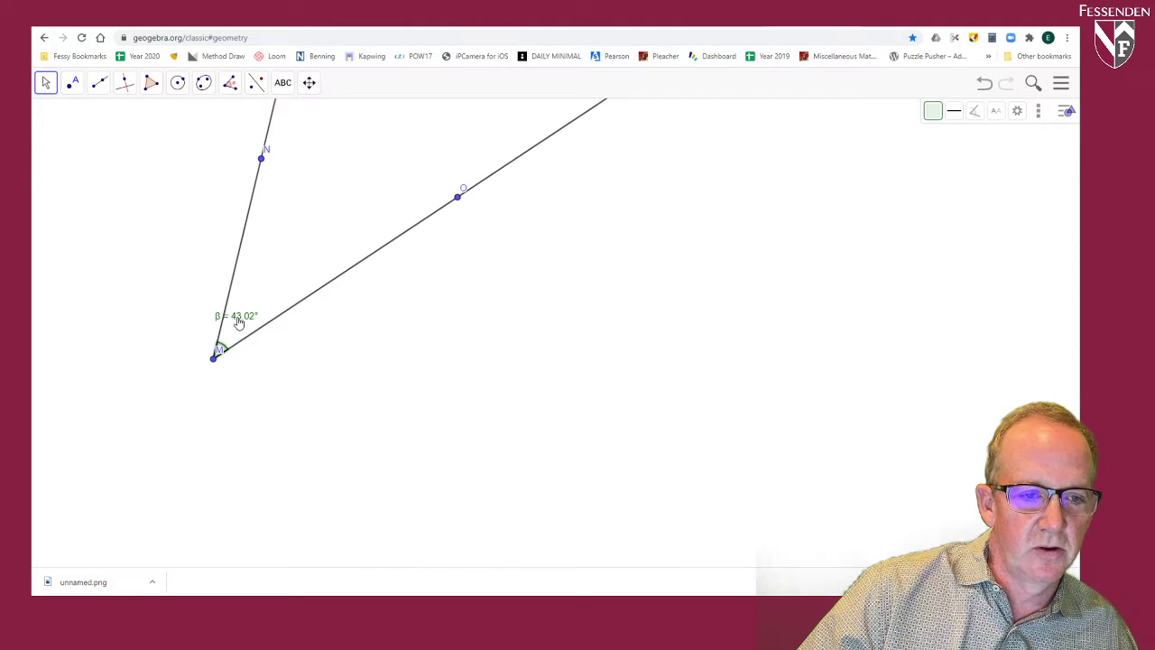
Step: Set the label of the angle at M to show only its value and place it between the two rays
left_click(1017, 110)
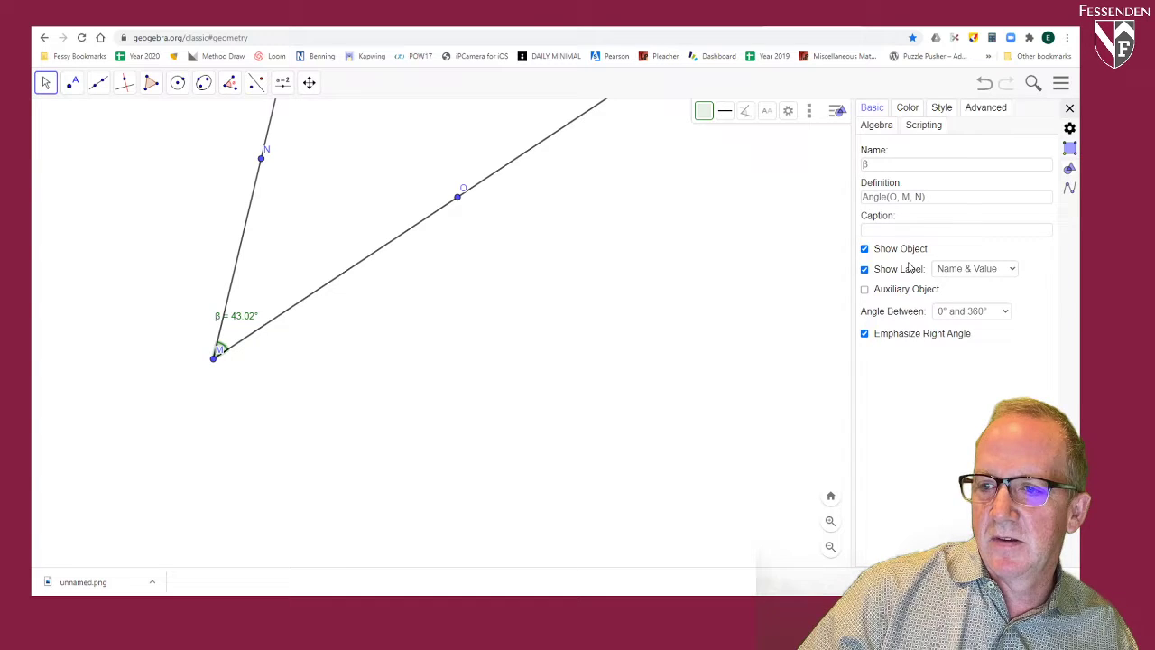
left_click(864, 270)
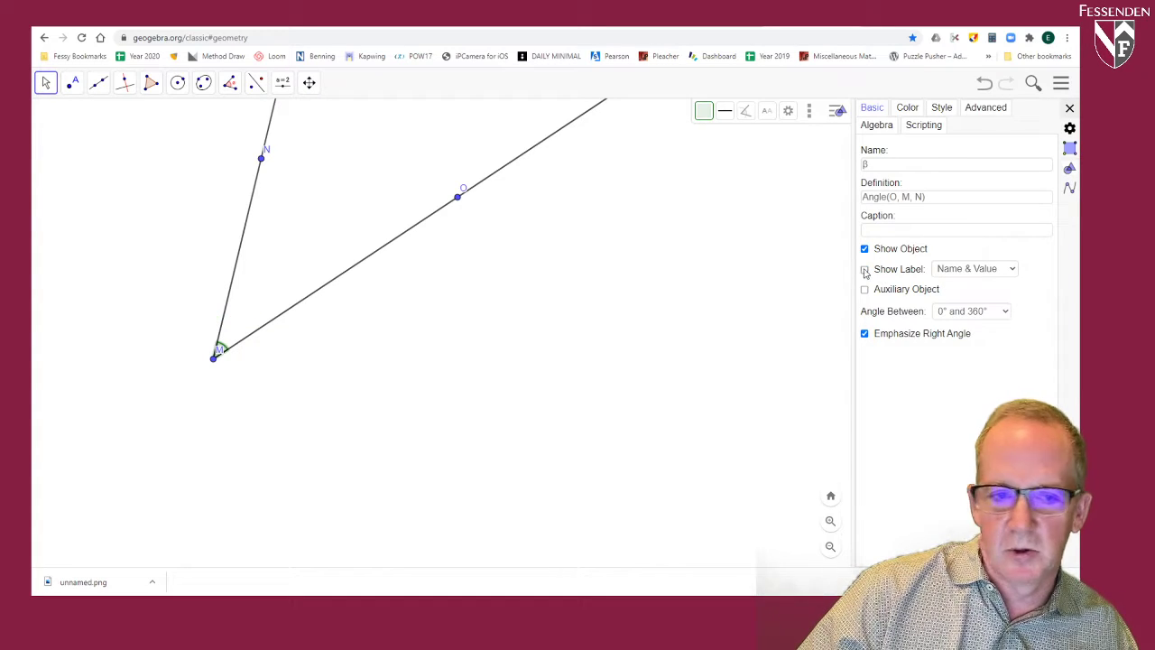
left_click(864, 270)
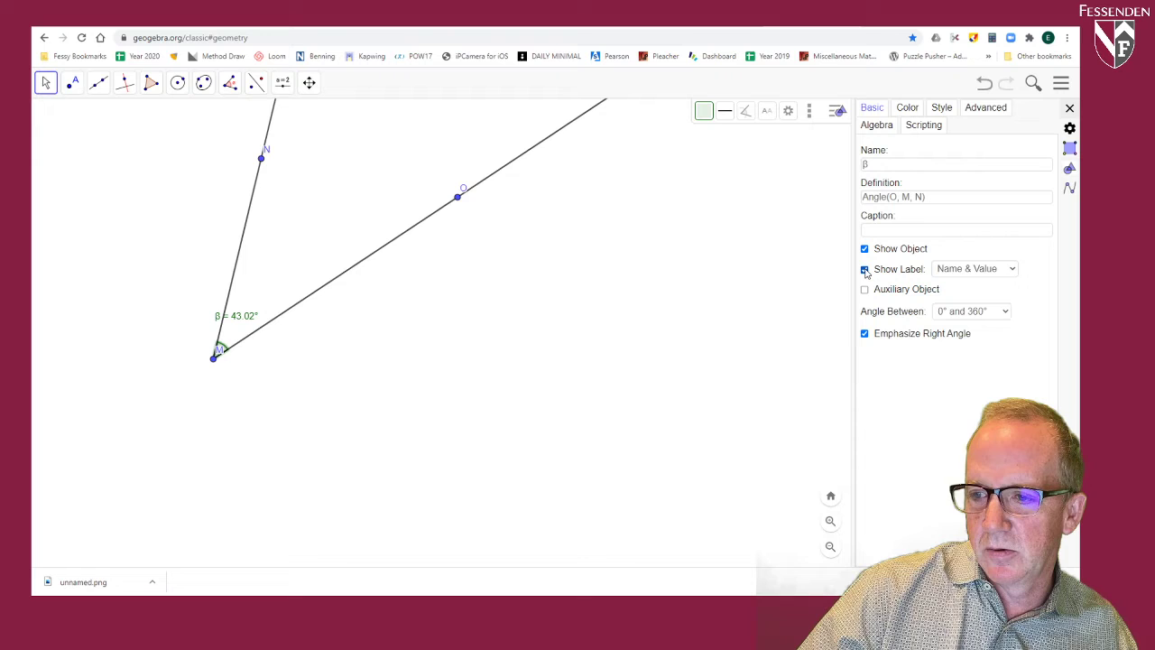
left_click_drag(876, 164, 852, 159)
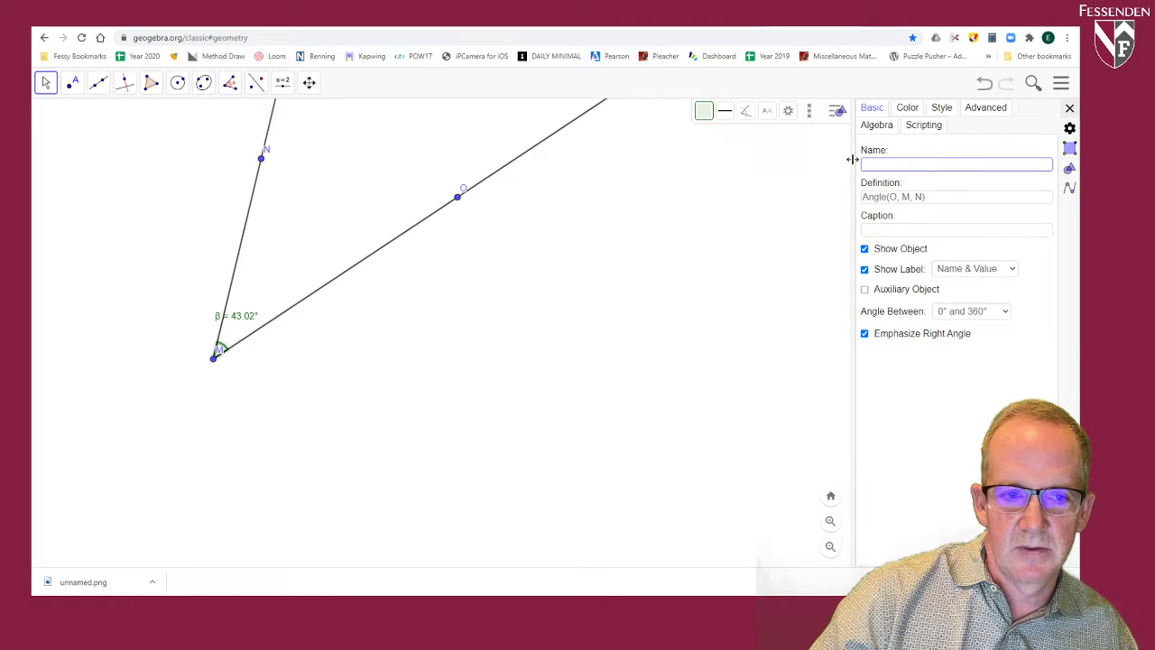
left_click(733, 259)
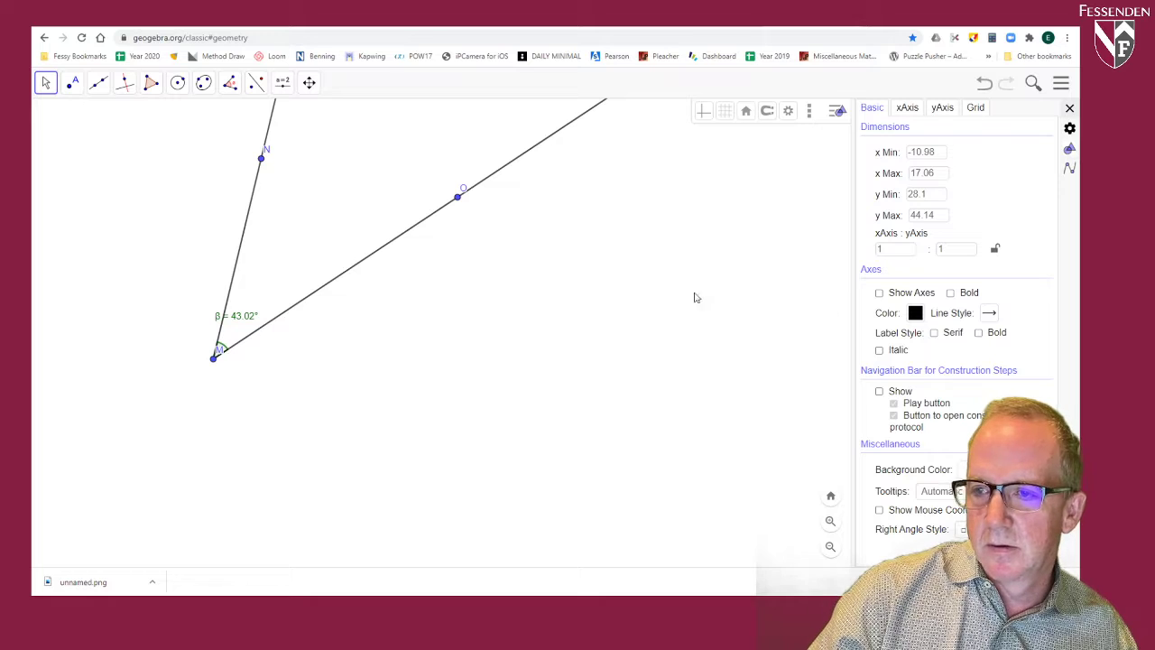
left_click(243, 320)
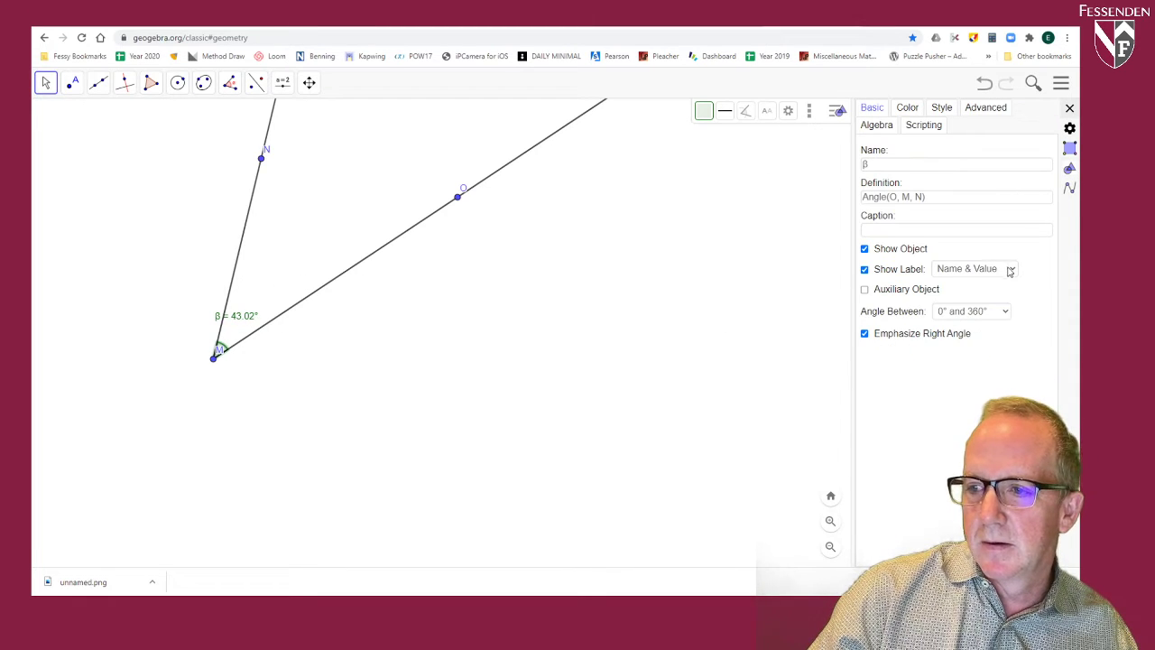
left_click(968, 308)
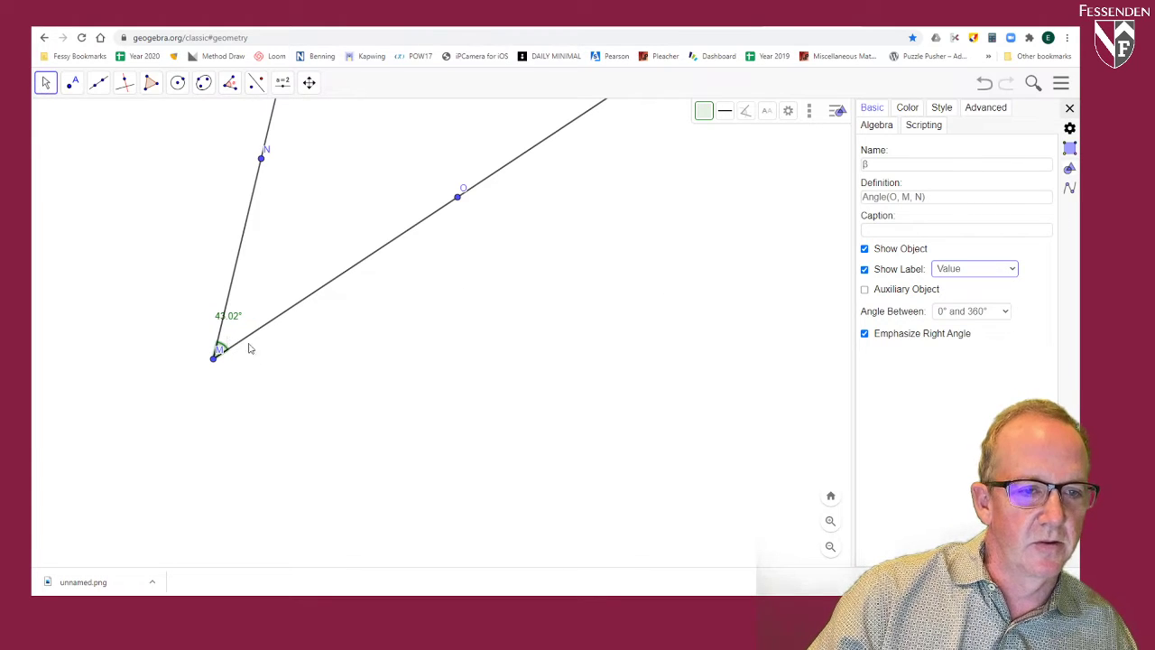
left_click_drag(230, 320, 249, 321)
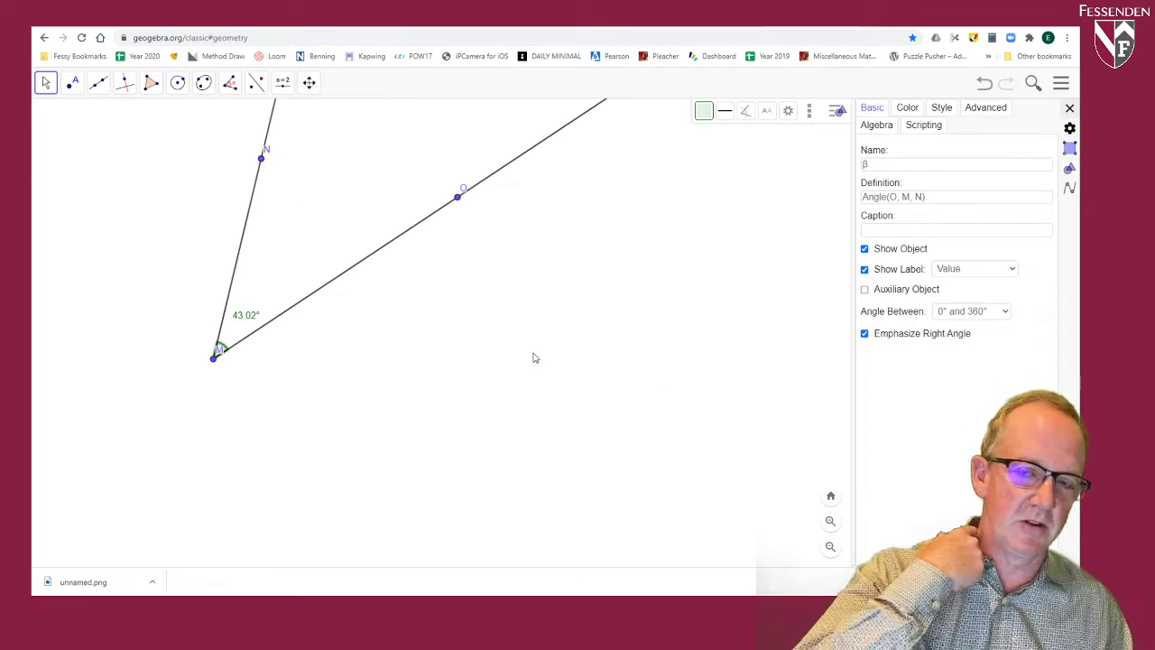
left_click(1069, 109)
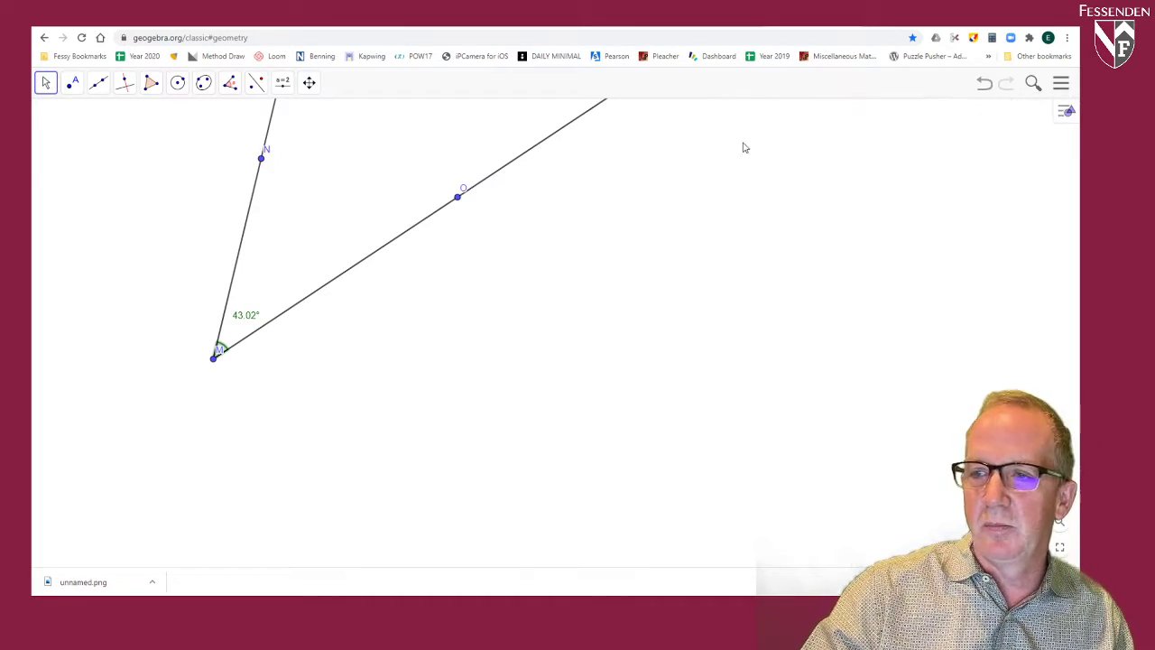
Step: Draw a nearly horizontal ray below the angle, starting to the right of M and extending rightward
left_click(99, 82)
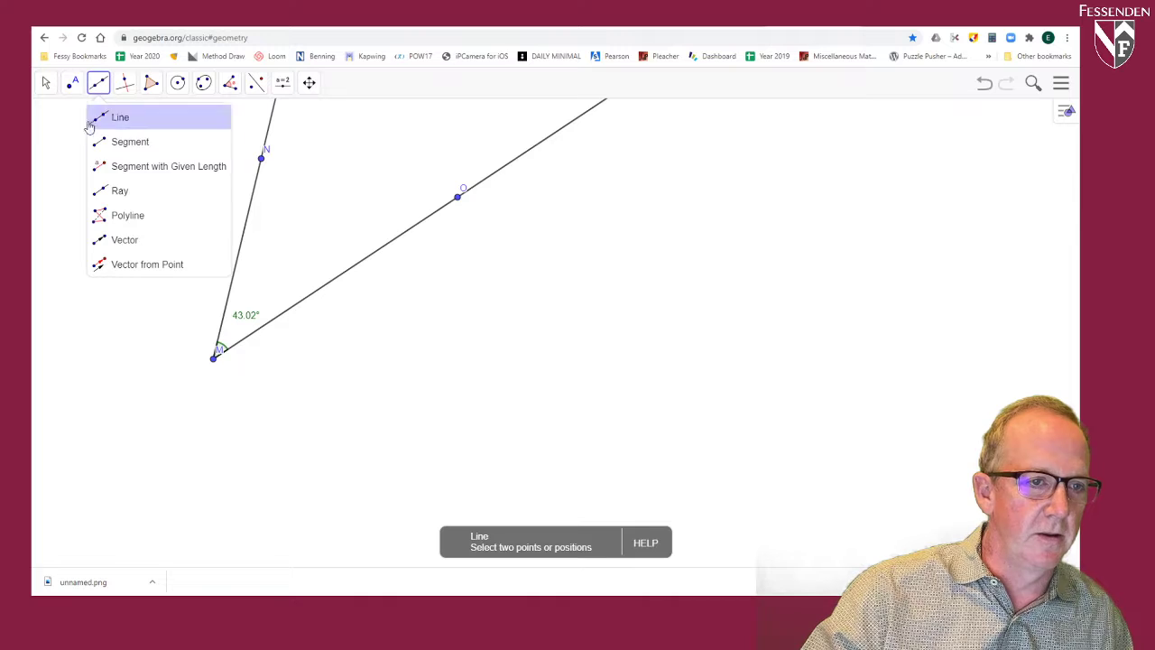
left_click(108, 189)
left_click(414, 431)
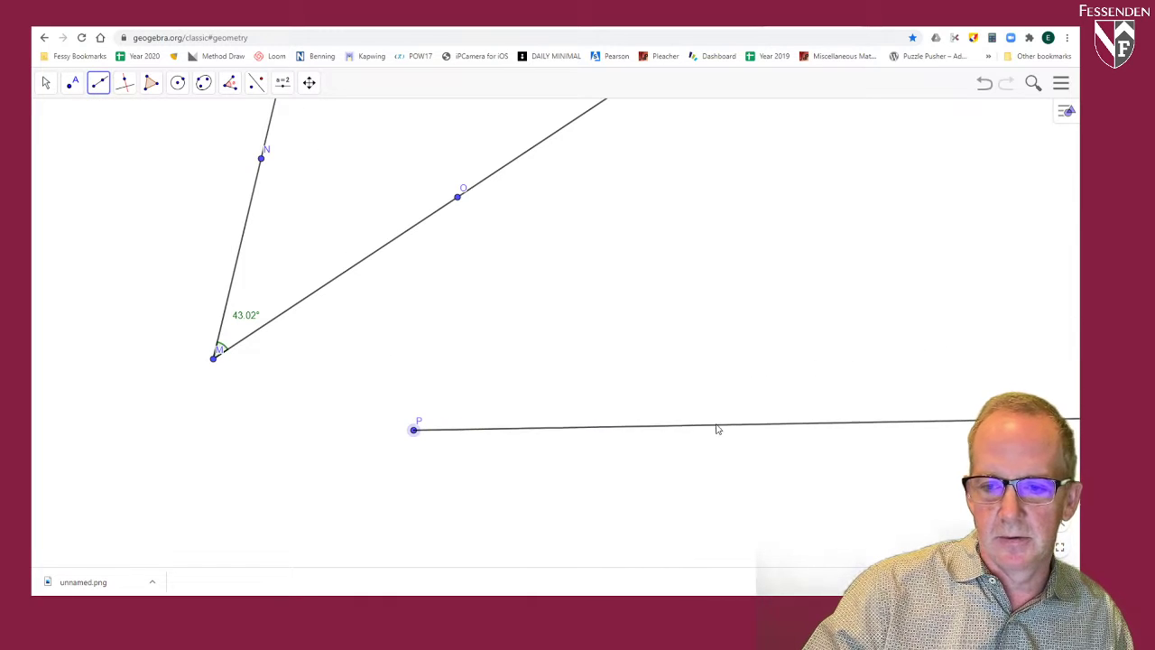
left_click(766, 431)
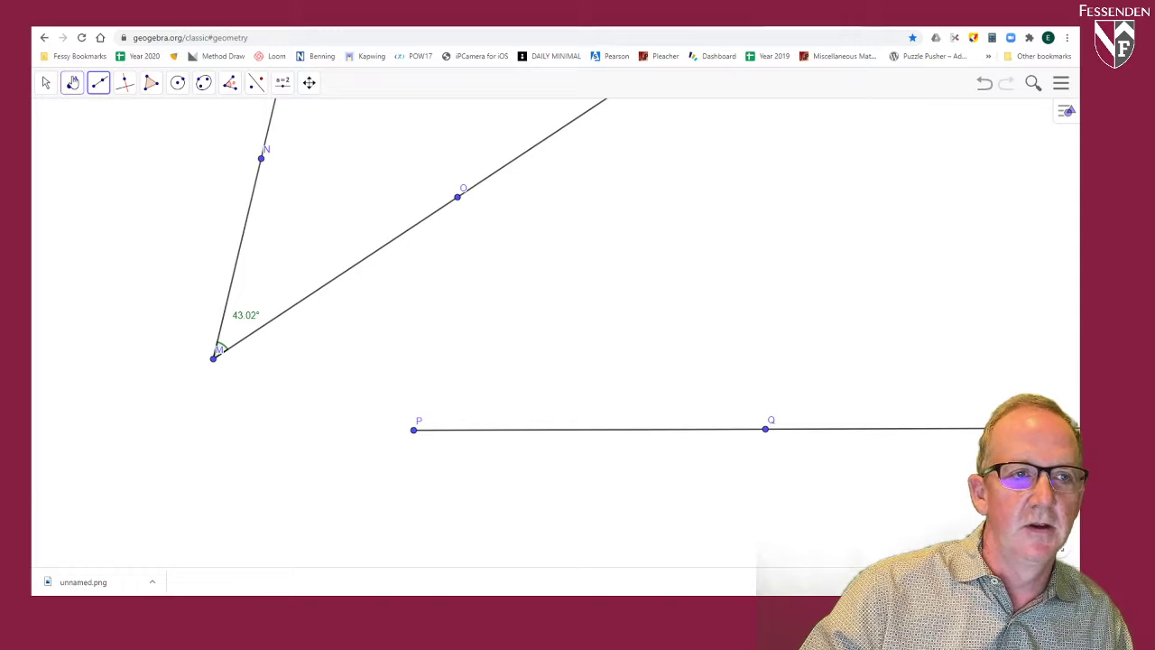
left_click(125, 83)
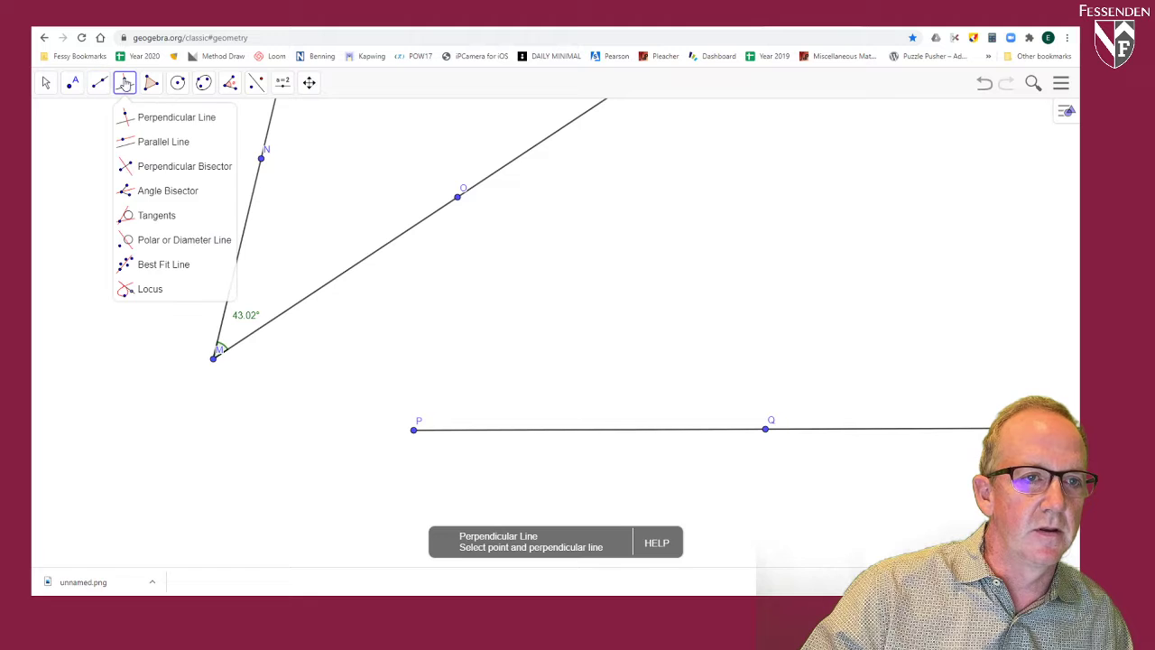
left_click(178, 82)
left_click(178, 82)
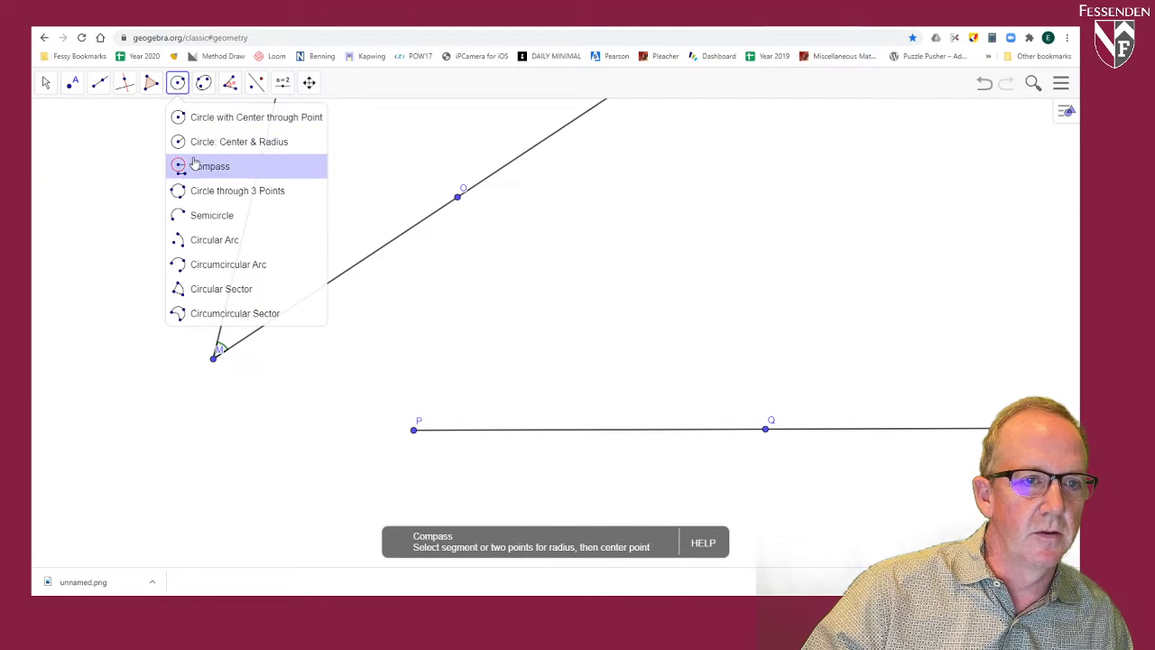
left_click(189, 166)
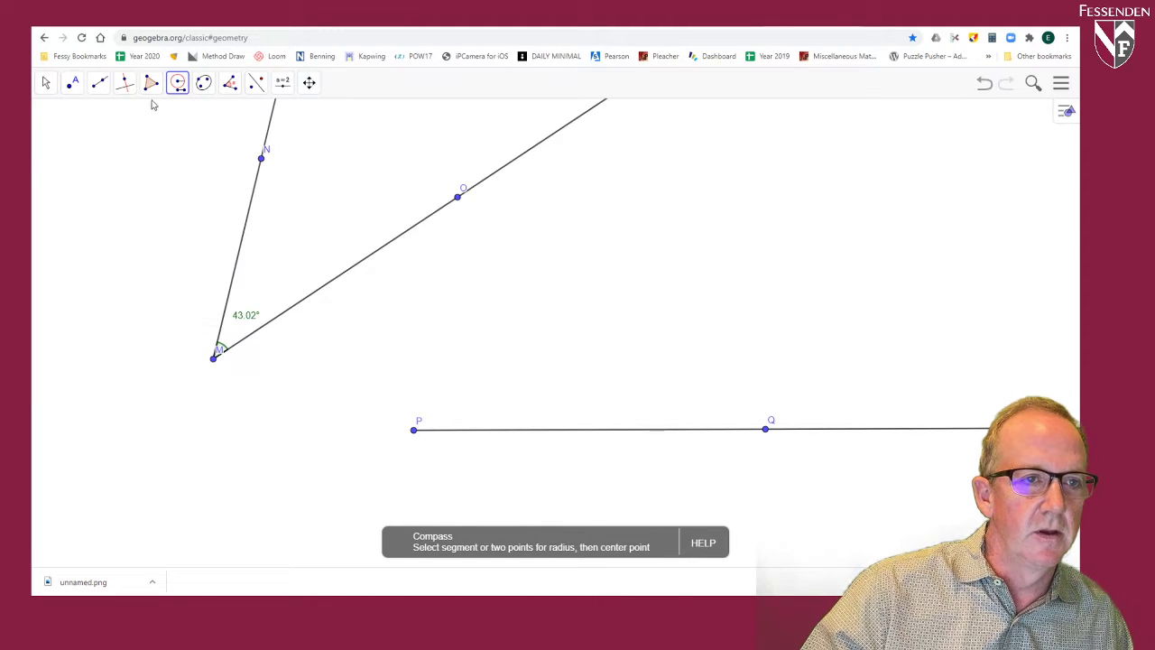
Step: Draw a short horizontal segment to the right of ray MO to serve as the compass radius
left_click(99, 83)
left_click(126, 141)
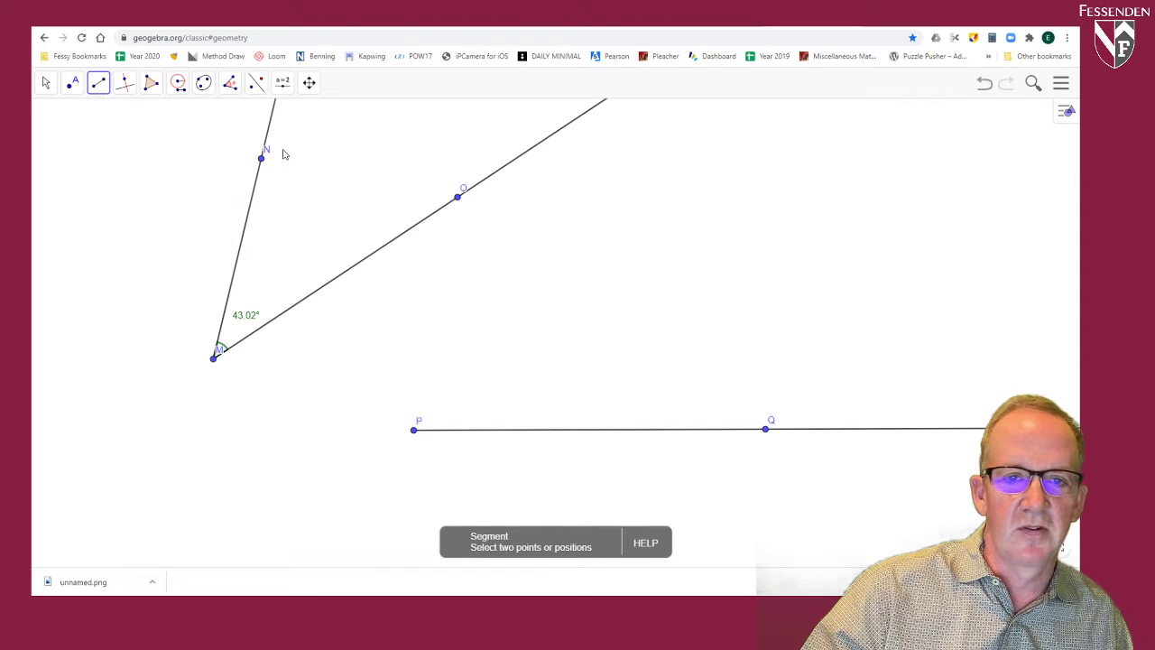
left_click(574, 150)
left_click(663, 148)
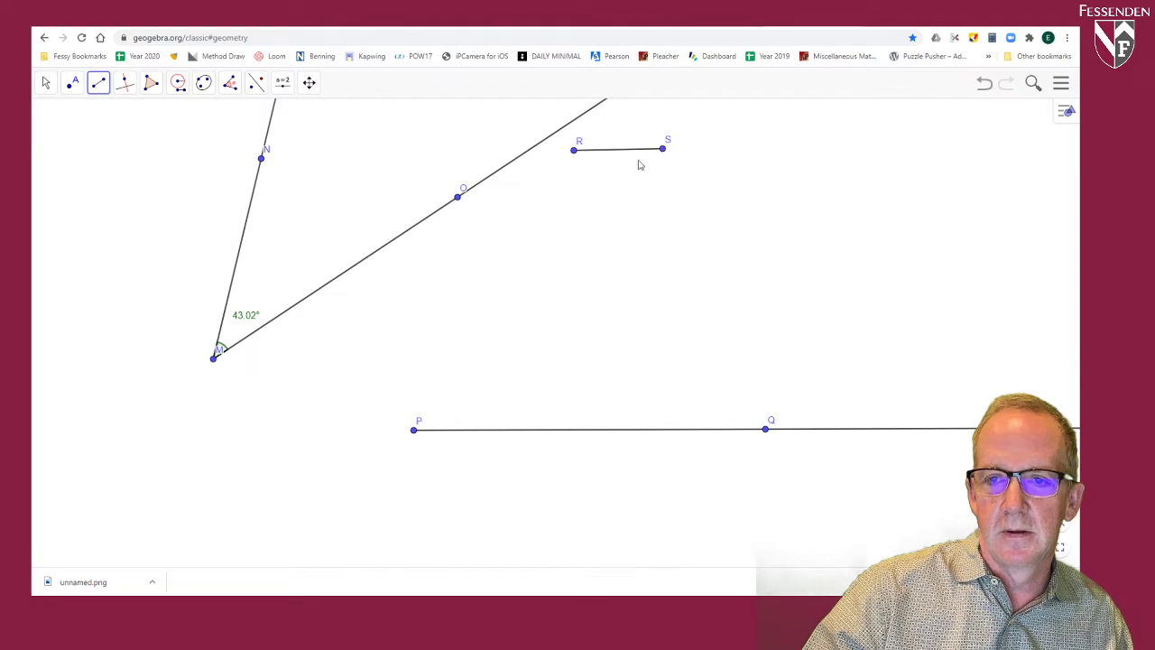
Step: Construct two Compass circles with segment RS as radius, one centred on M and one centred on P
left_click(177, 82)
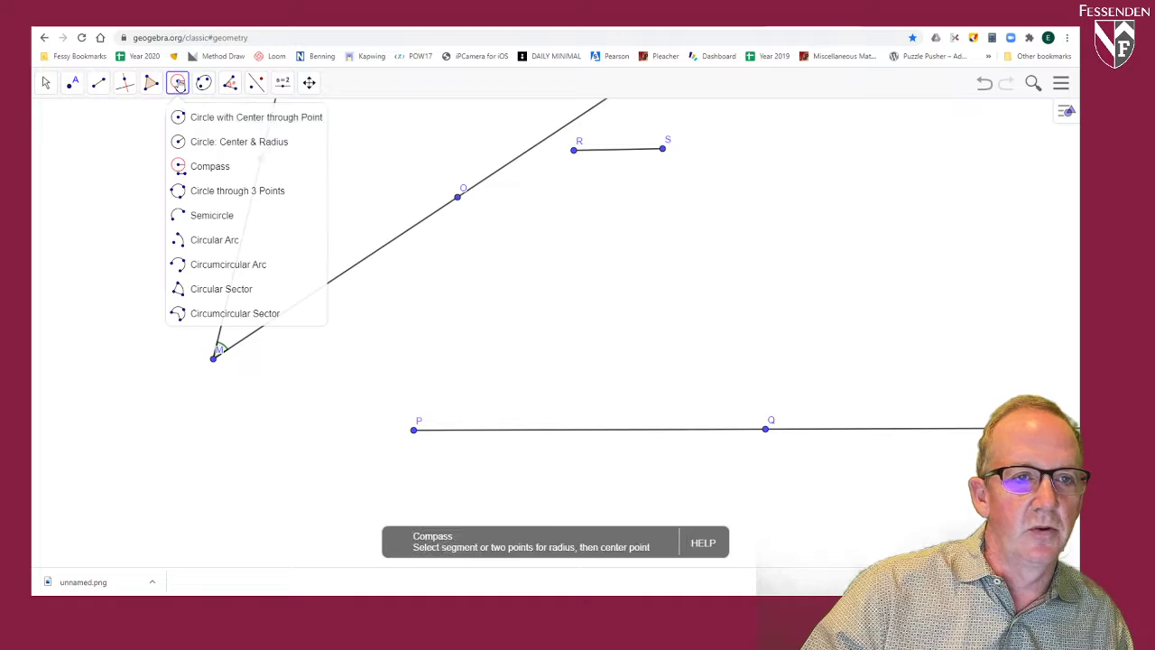
left_click(199, 168)
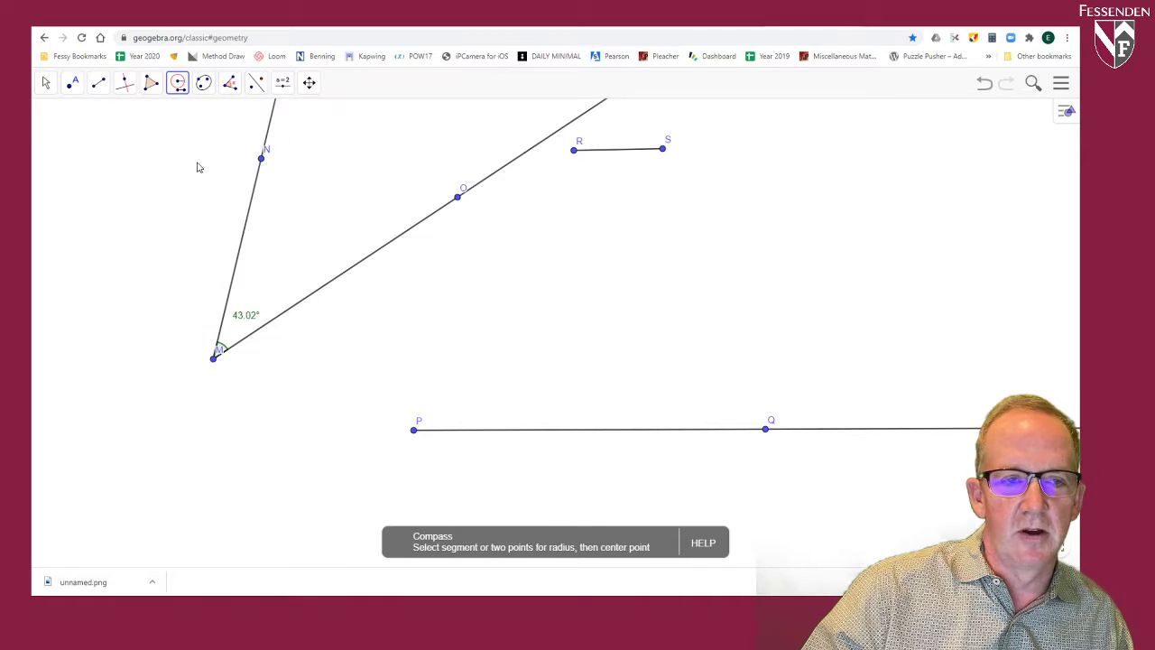
left_click(614, 156)
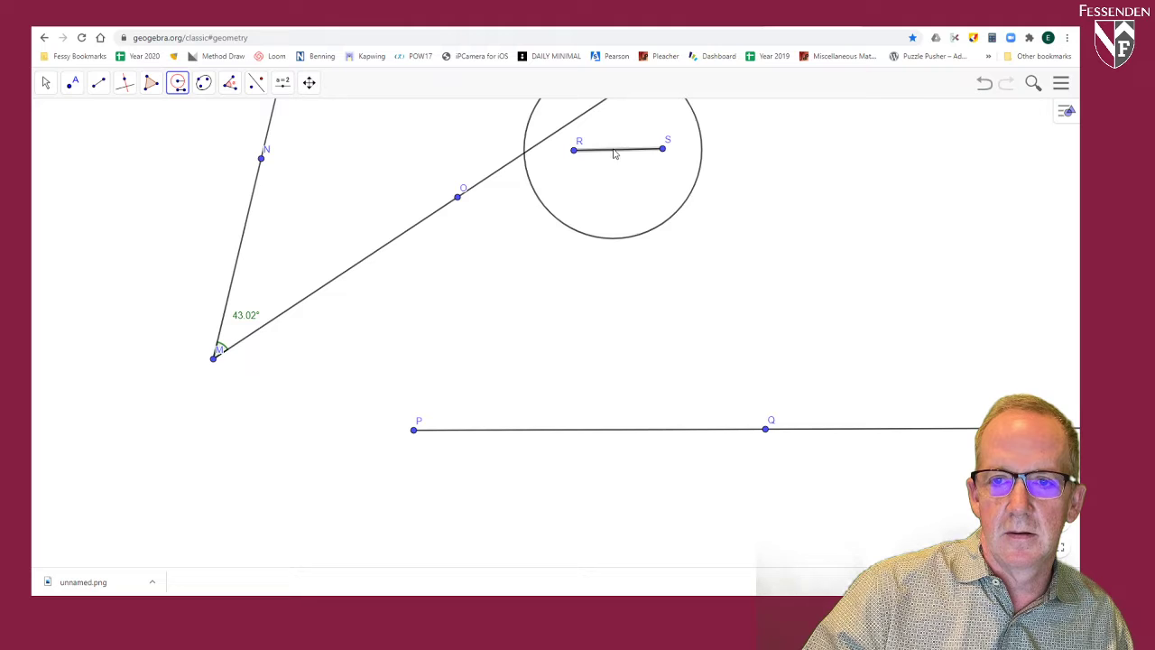
left_click(214, 360)
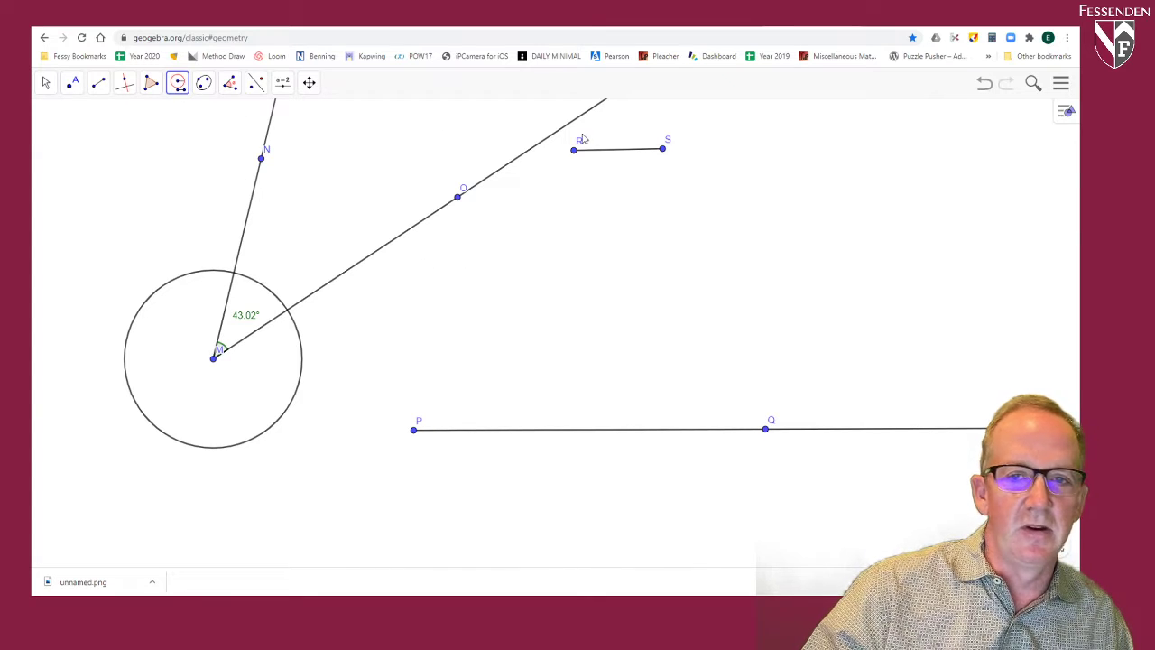
left_click(605, 150)
left_click(415, 431)
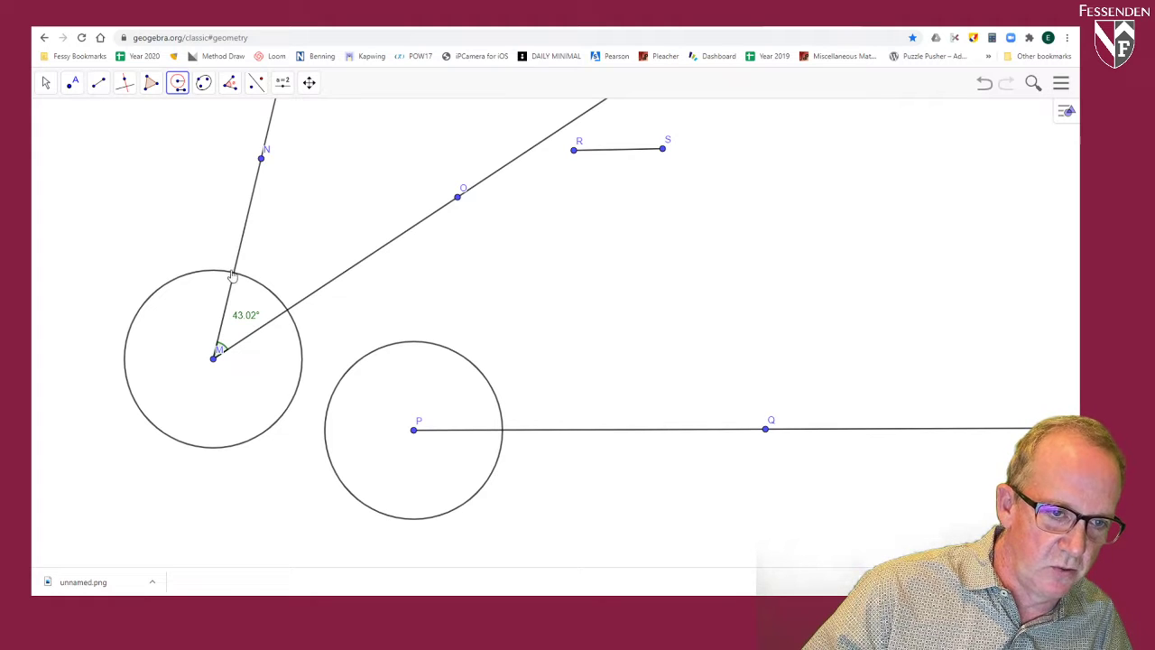
Step: Mark the intersections of the circle at M with rays MO and MN, and of the circle at P with ray PQ
left_click(99, 83)
mouse_move(75, 84)
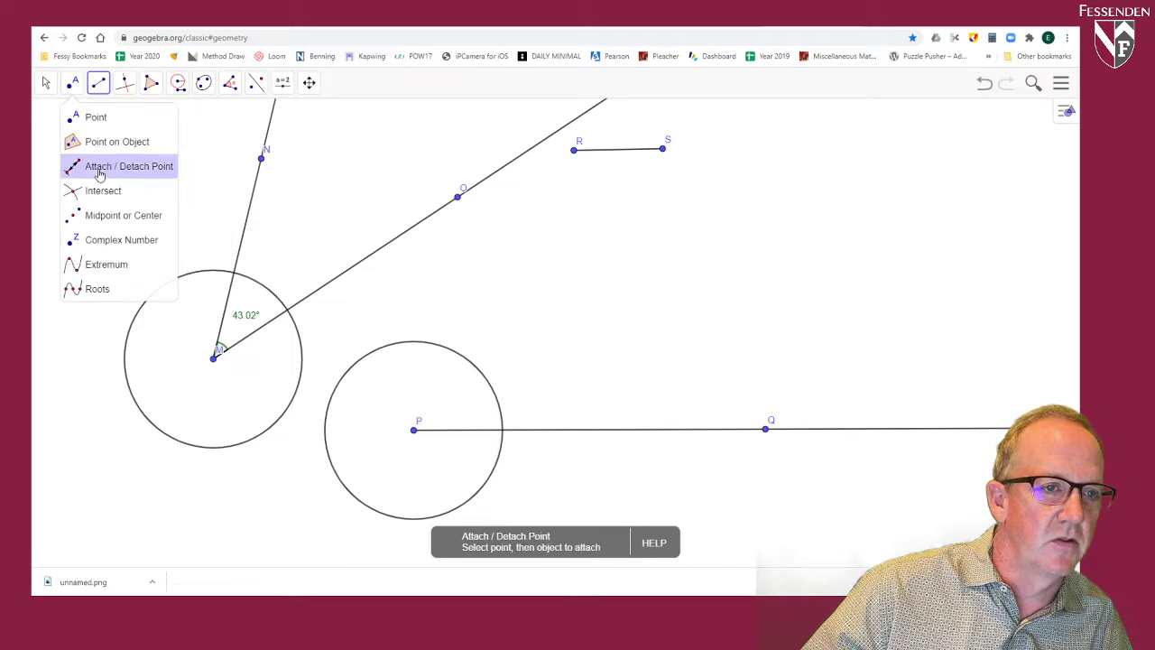
left_click(118, 191)
left_click(298, 334)
left_click(314, 295)
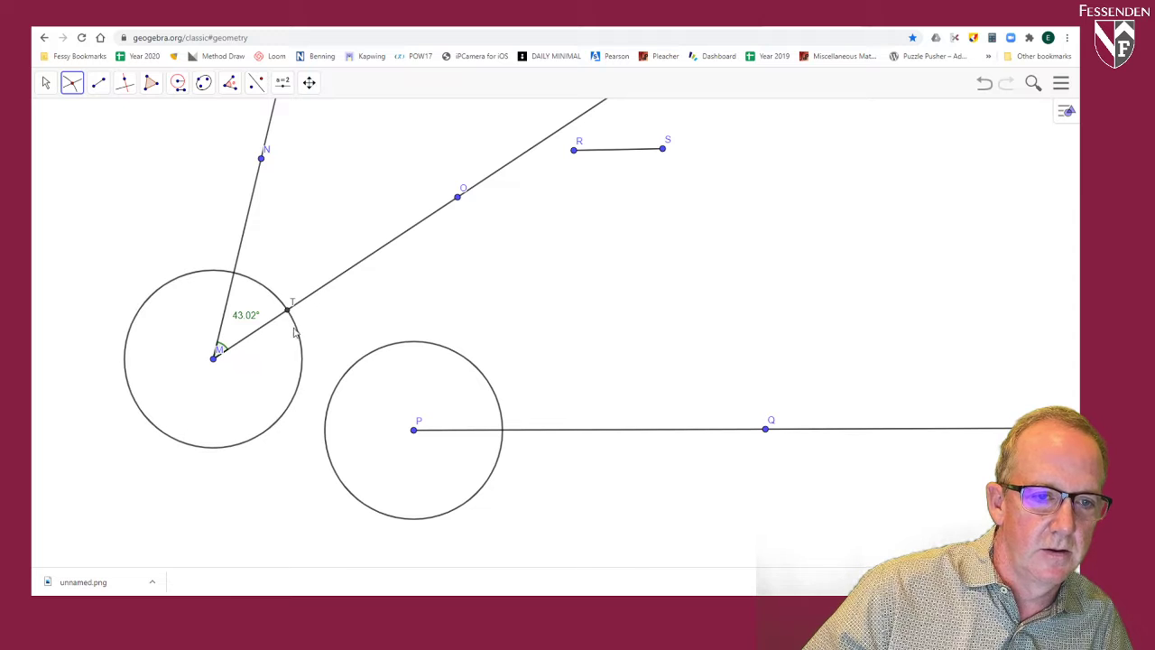
left_click(297, 333)
left_click(242, 236)
left_click(501, 460)
left_click(550, 435)
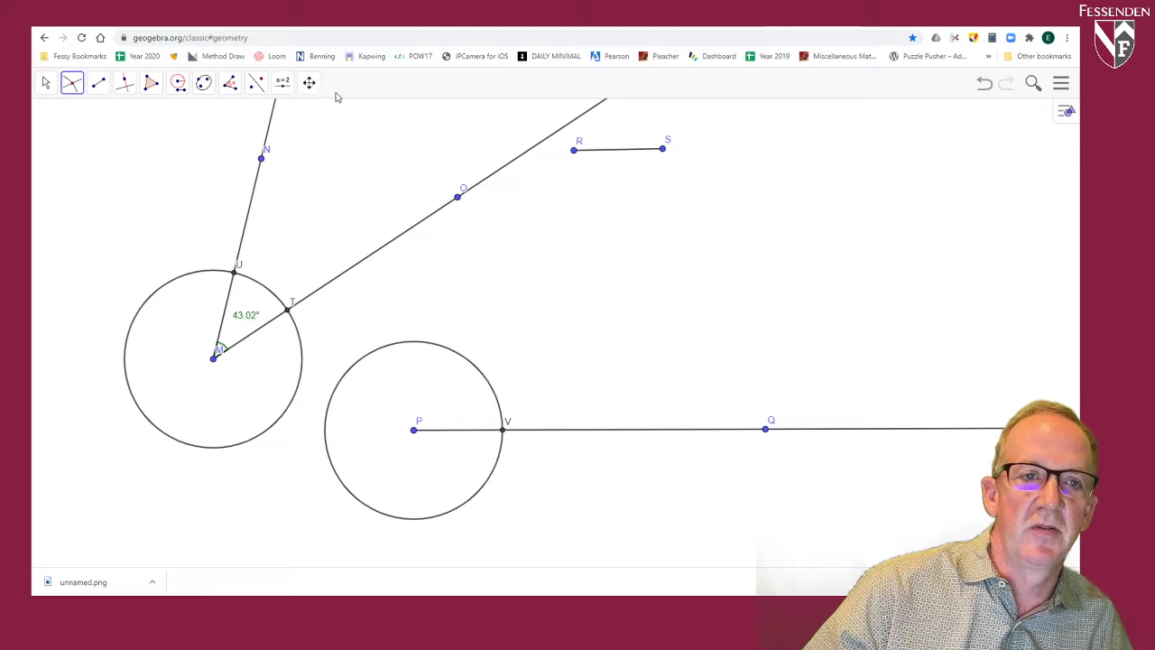
Step: Draw a segment joining points T and U, where the circle at M meets the two rays
left_click(94, 88)
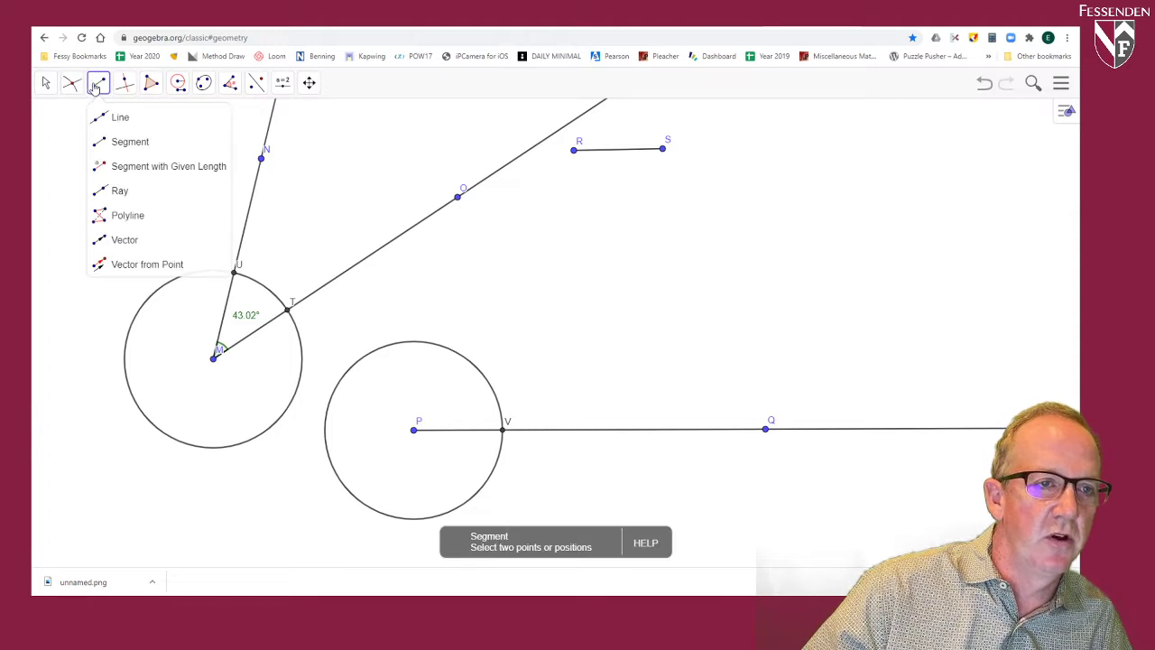
left_click(122, 147)
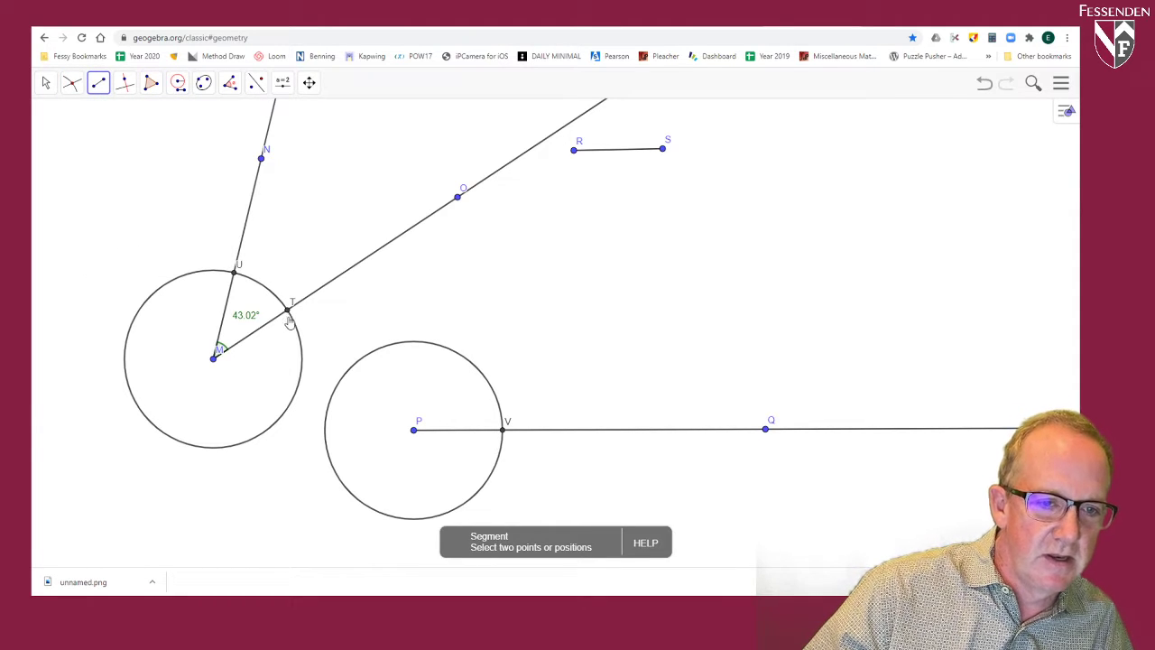
left_click(288, 311)
left_click(235, 272)
Step: Colour segment TU red
left_click(46, 84)
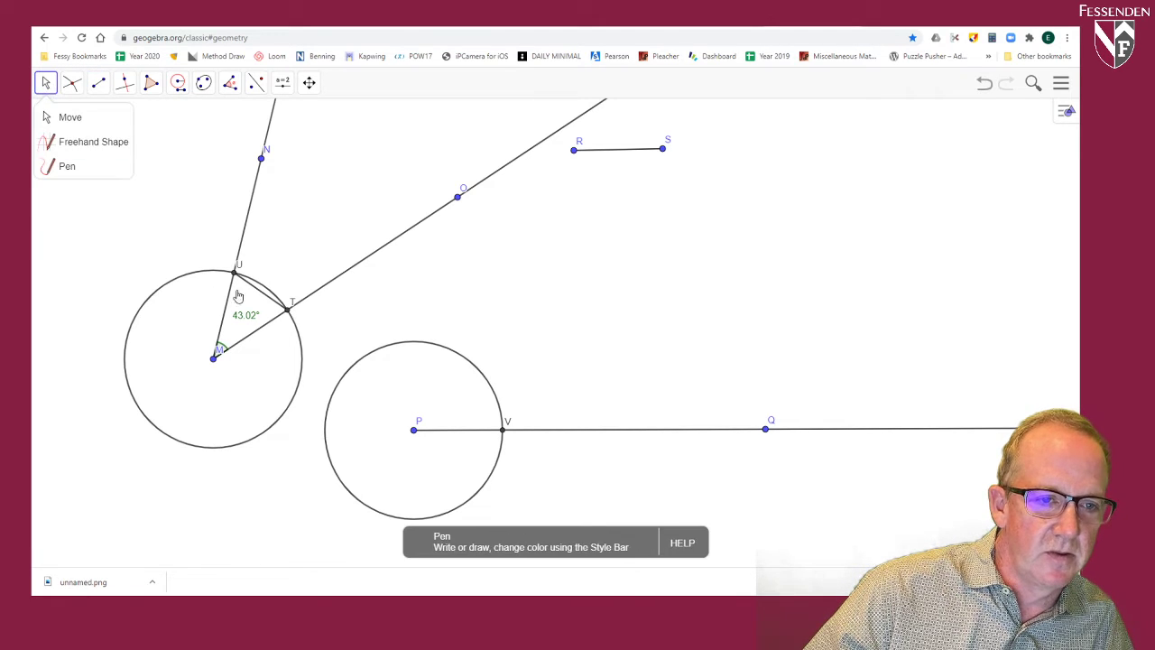
left_click(264, 299)
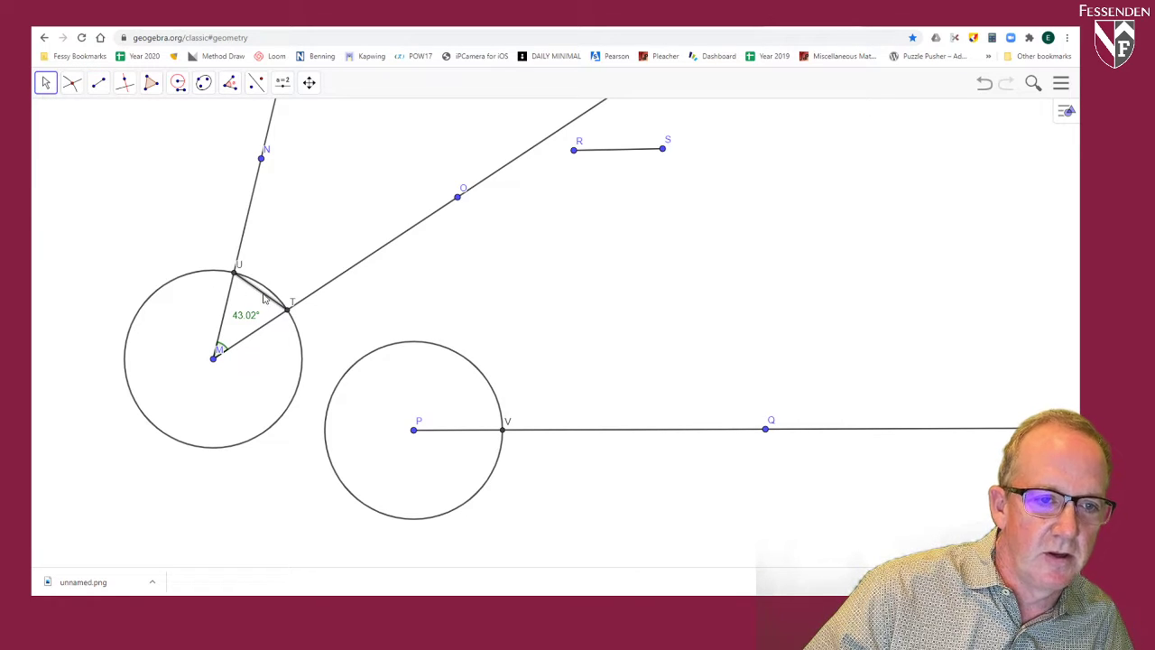
left_click(1065, 110)
left_click(929, 110)
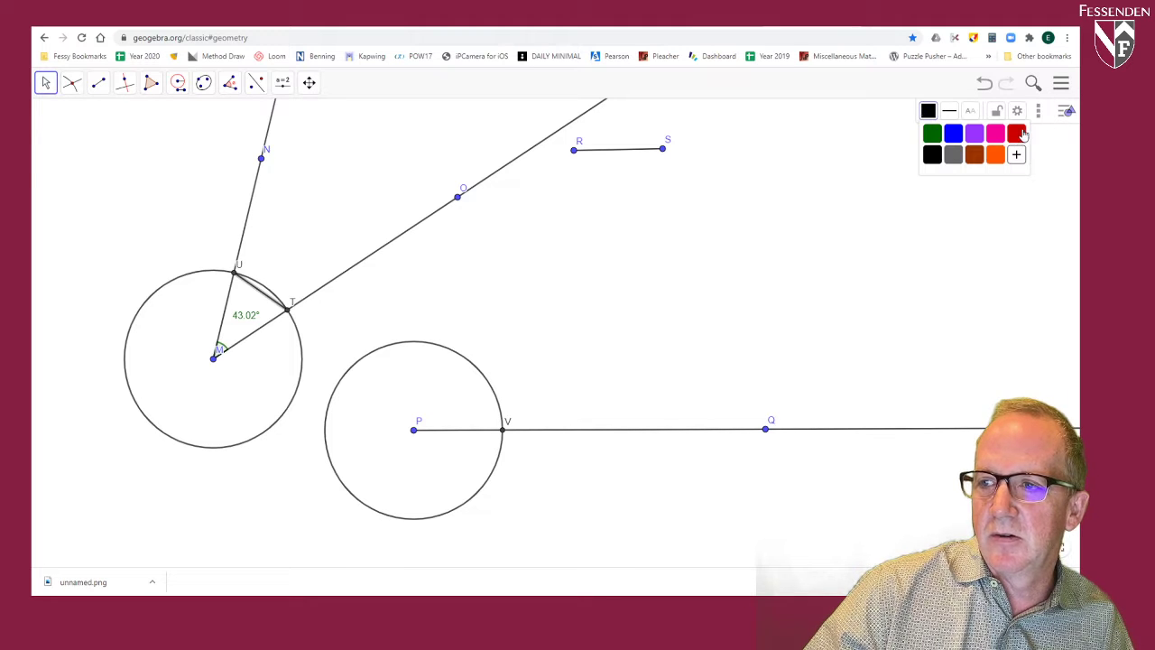
left_click(1015, 135)
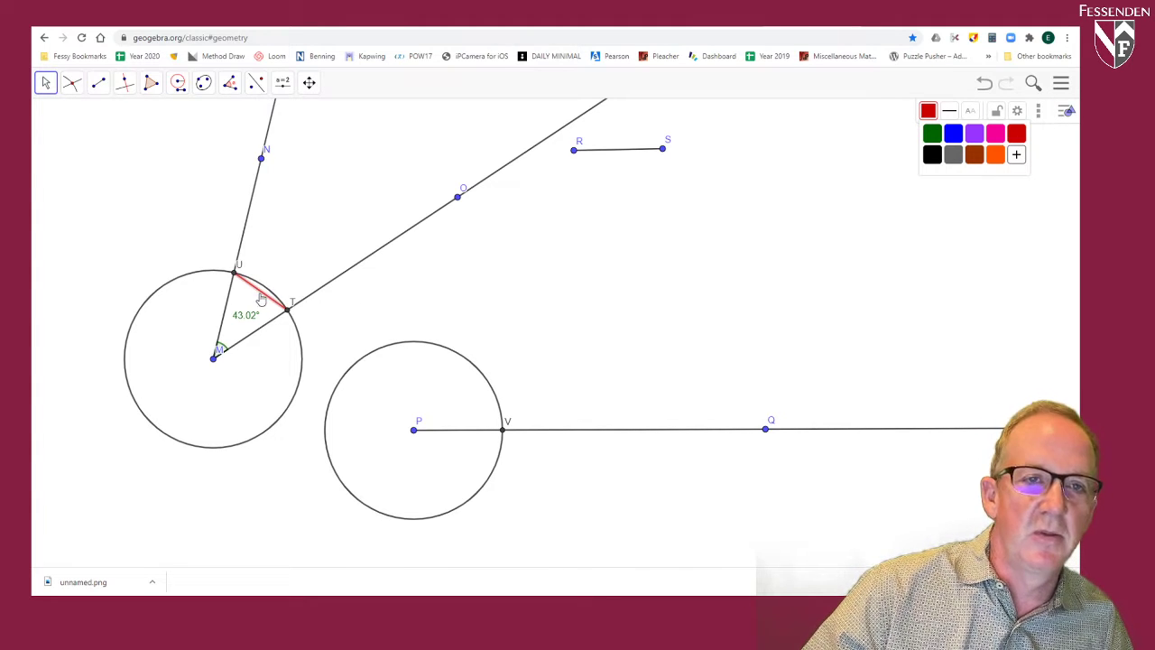
Step: Construct a Compass circle with segment TU as radius, centred on V
left_click(178, 82)
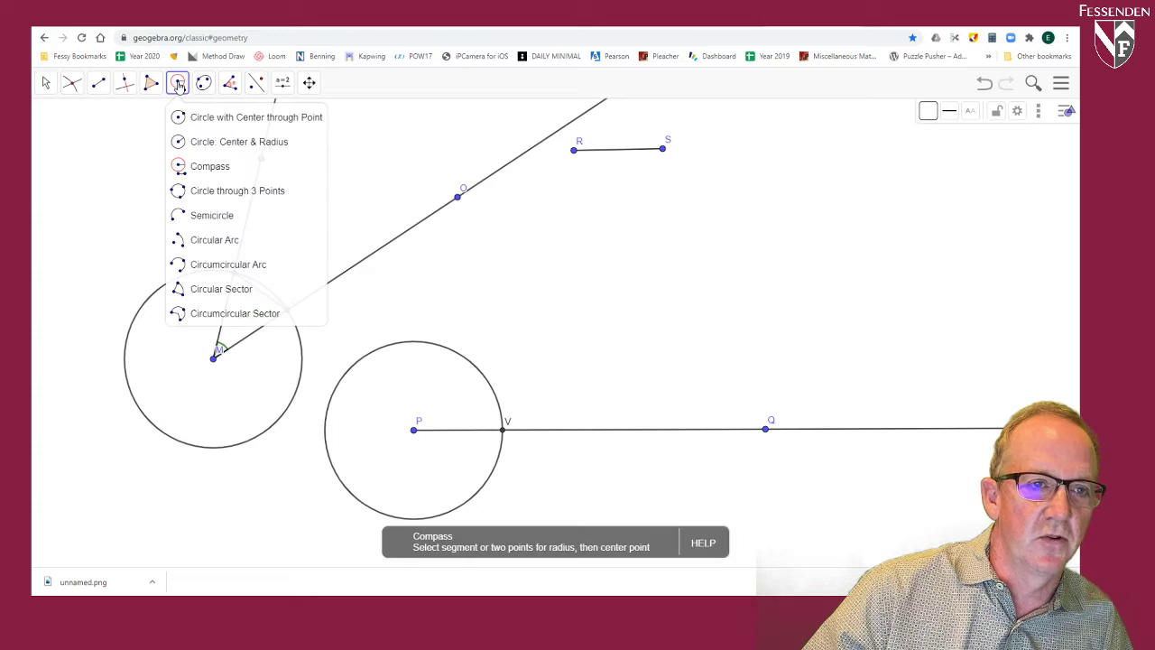
left_click(199, 169)
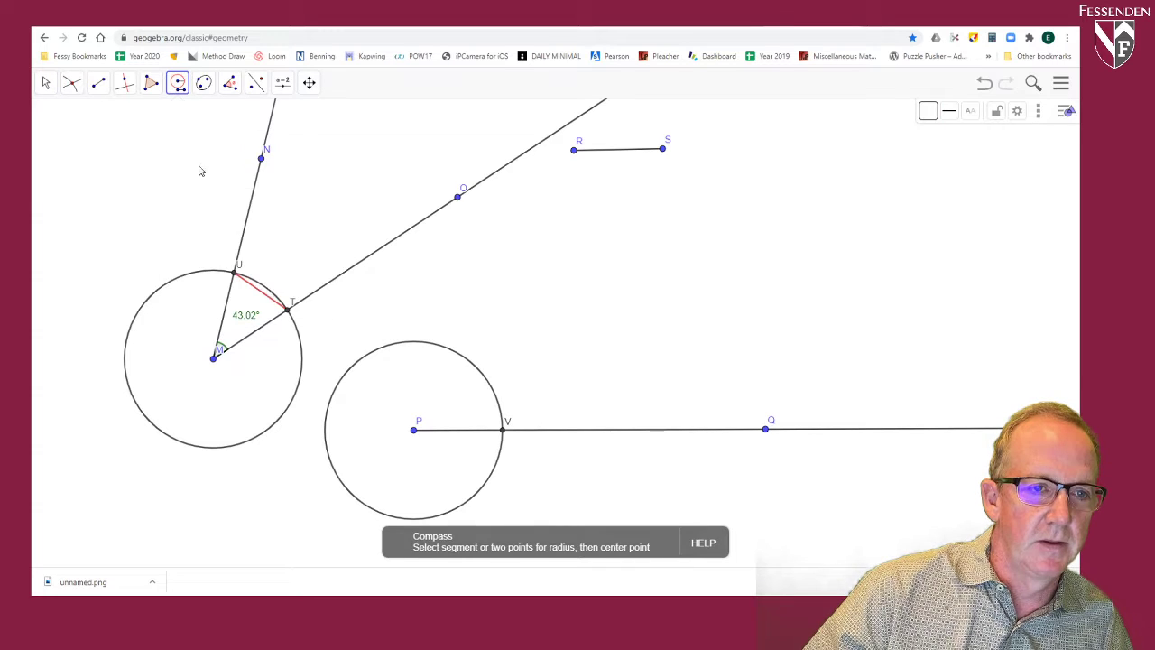
left_click(259, 298)
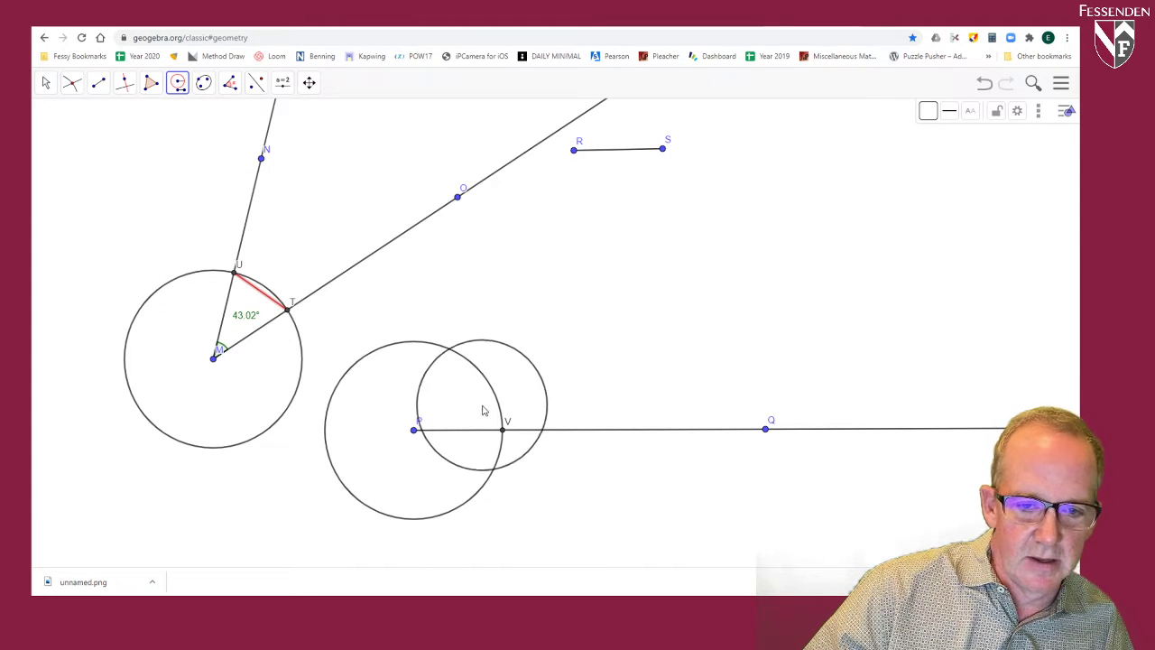
left_click(504, 432)
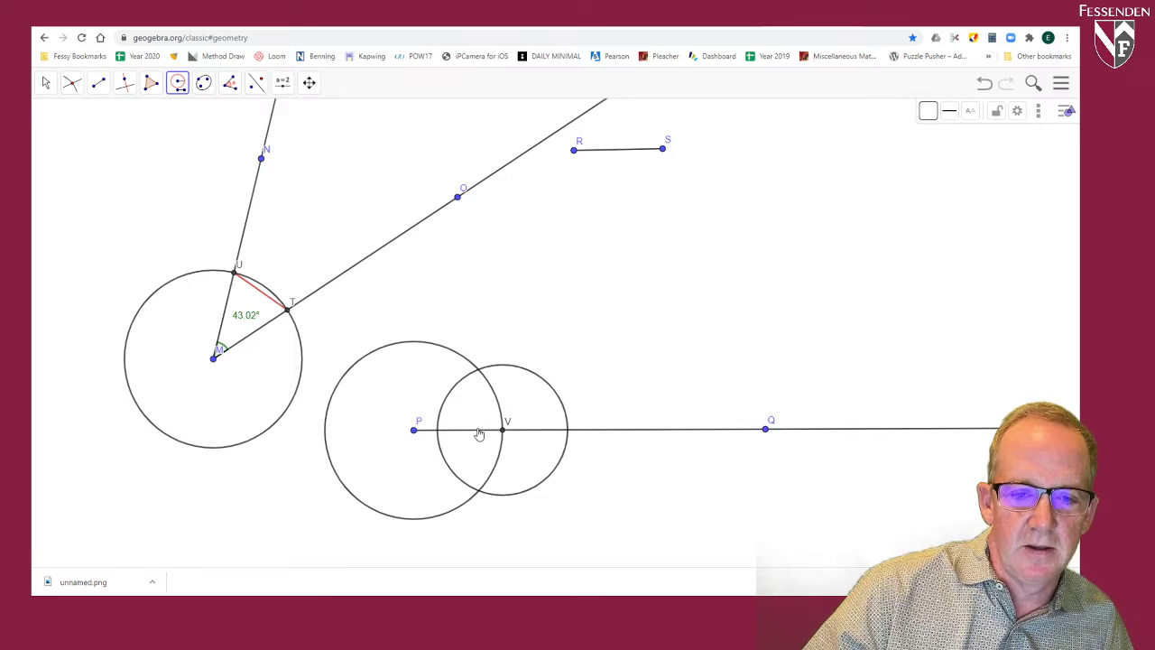
Step: Mark both intersections of the circle centred at P with the circle centred at V
left_click(71, 83)
left_click(102, 189)
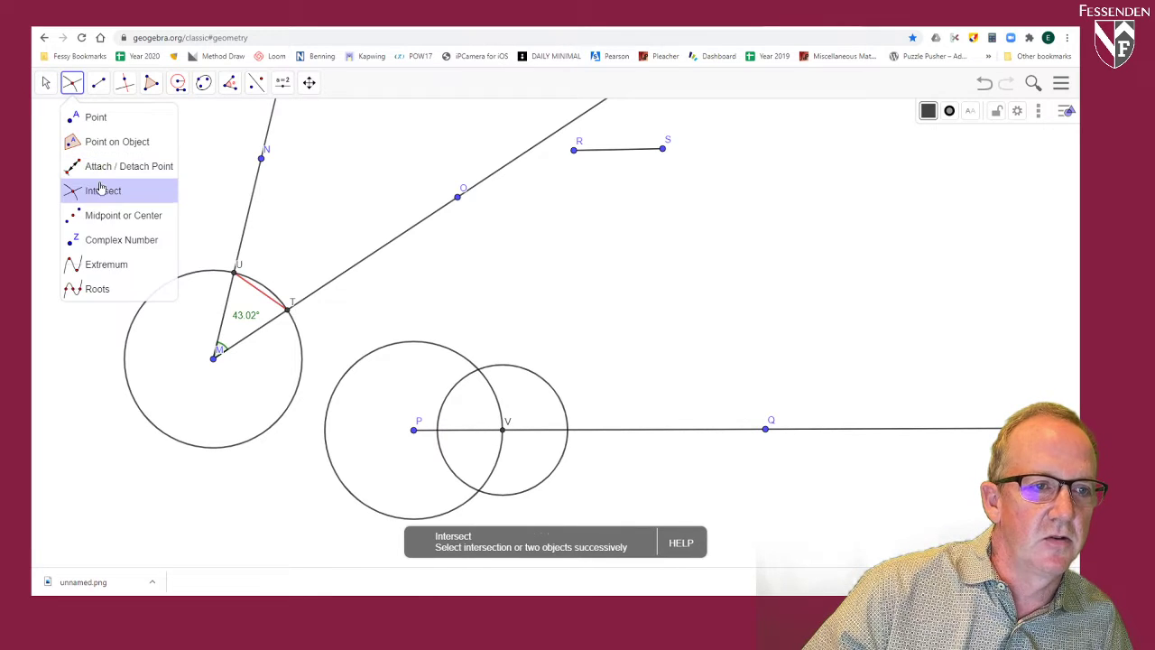
left_click(450, 351)
left_click(520, 372)
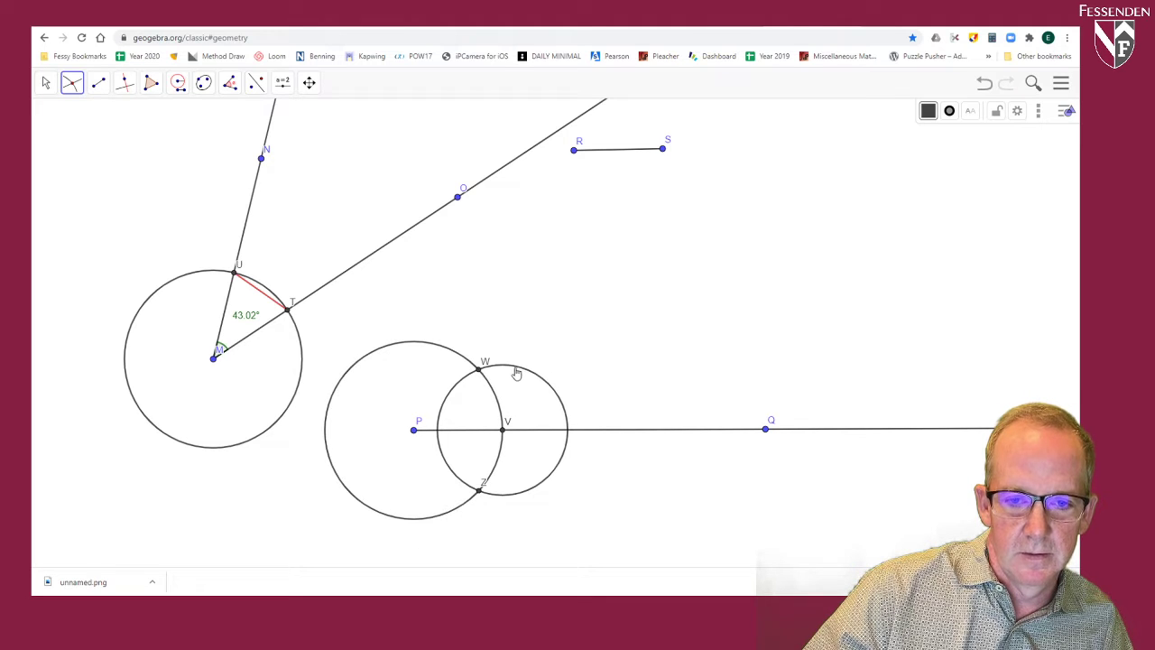
Step: Draw a ray from P through W, the upper intersection of the two circles
left_click(98, 83)
left_click(113, 192)
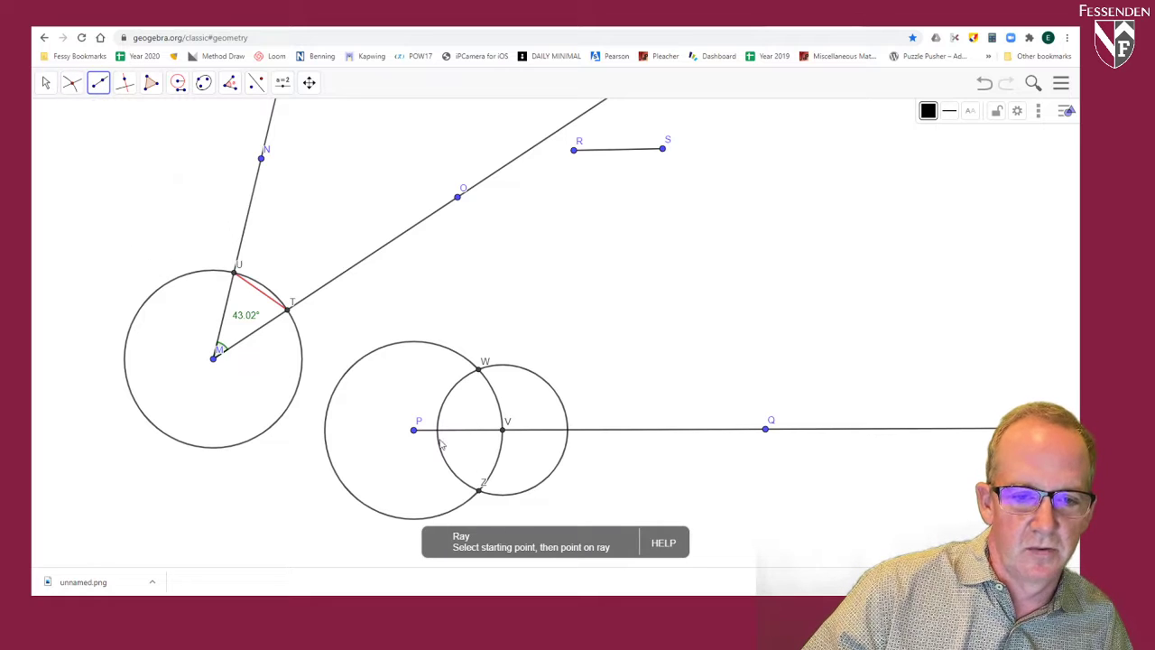
left_click(414, 430)
left_click(479, 370)
key("Escape")
Step: Move S outward and back inward to vary the compass radius, and move N to narrow the angle at M to about 34°
left_click(71, 83)
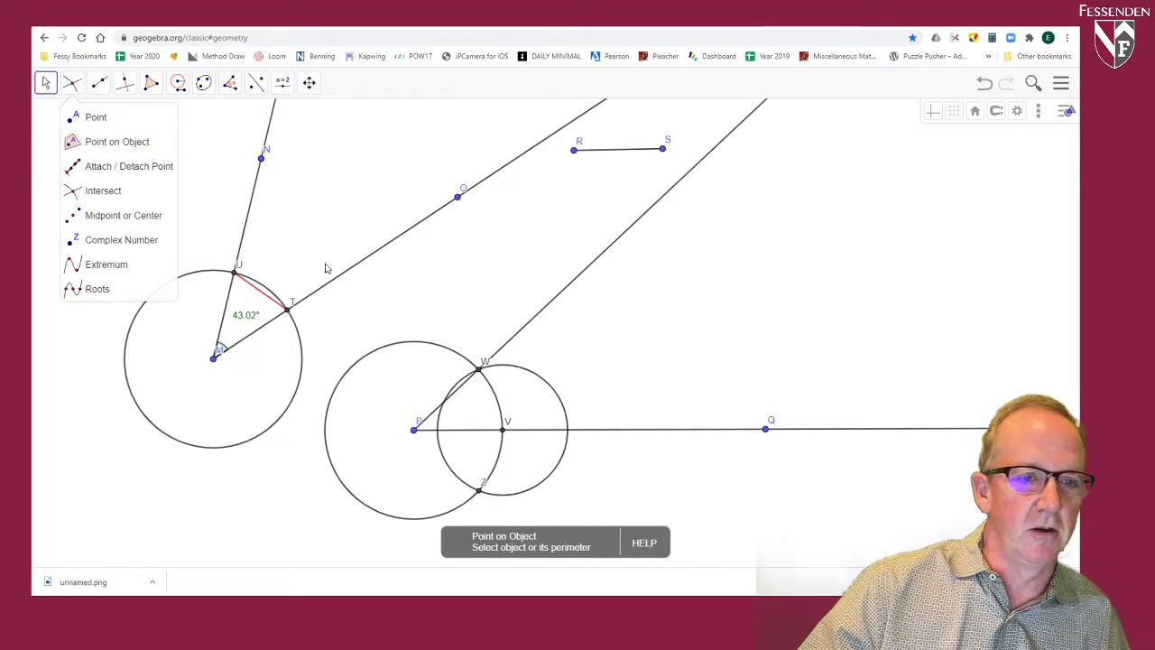
left_click(305, 245)
mouse_move(663, 150)
left_mouse_down()
mouse_move(689, 150)
mouse_move(670, 145)
left_mouse_up()
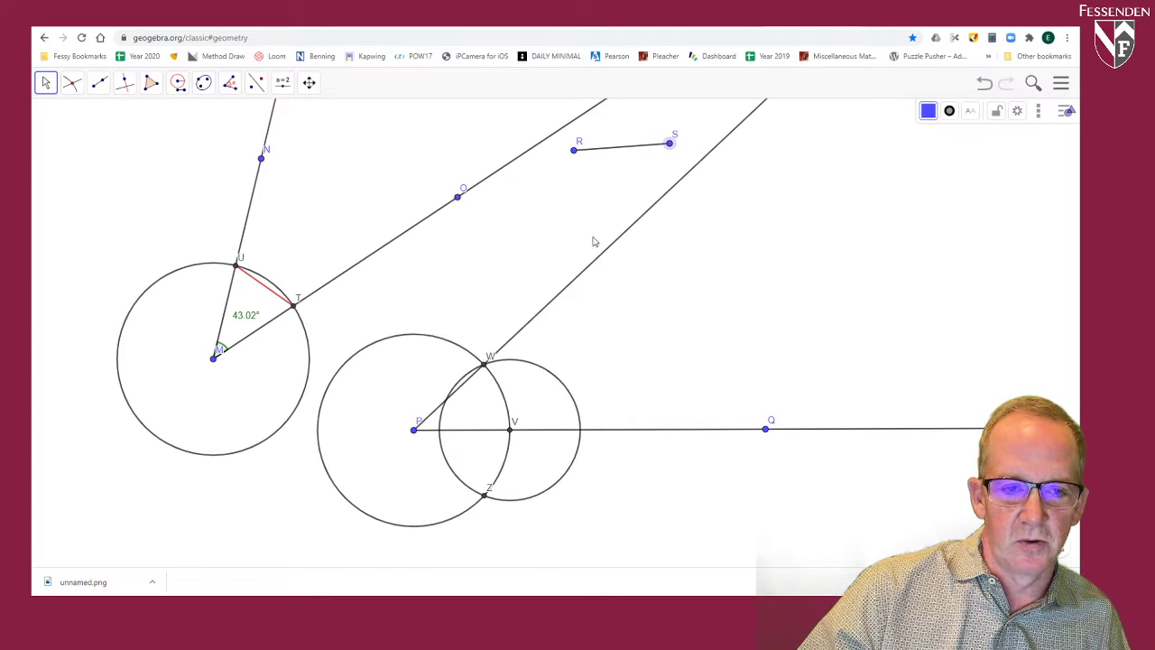
left_click_drag(671, 147, 660, 145)
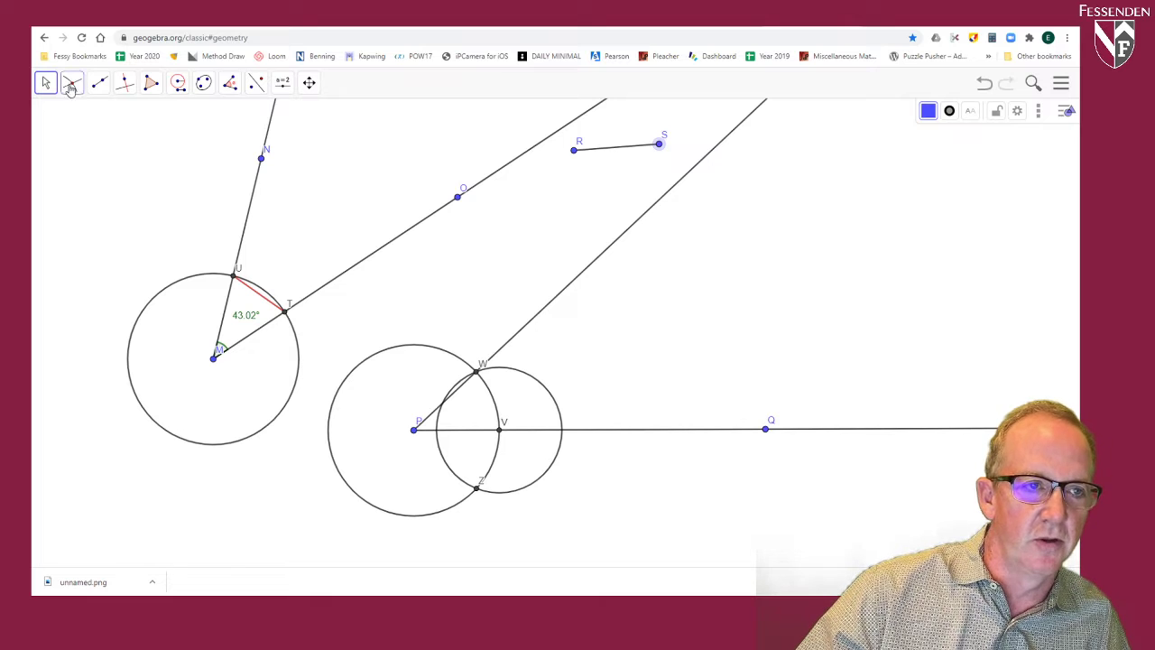
left_click_drag(262, 160, 284, 196)
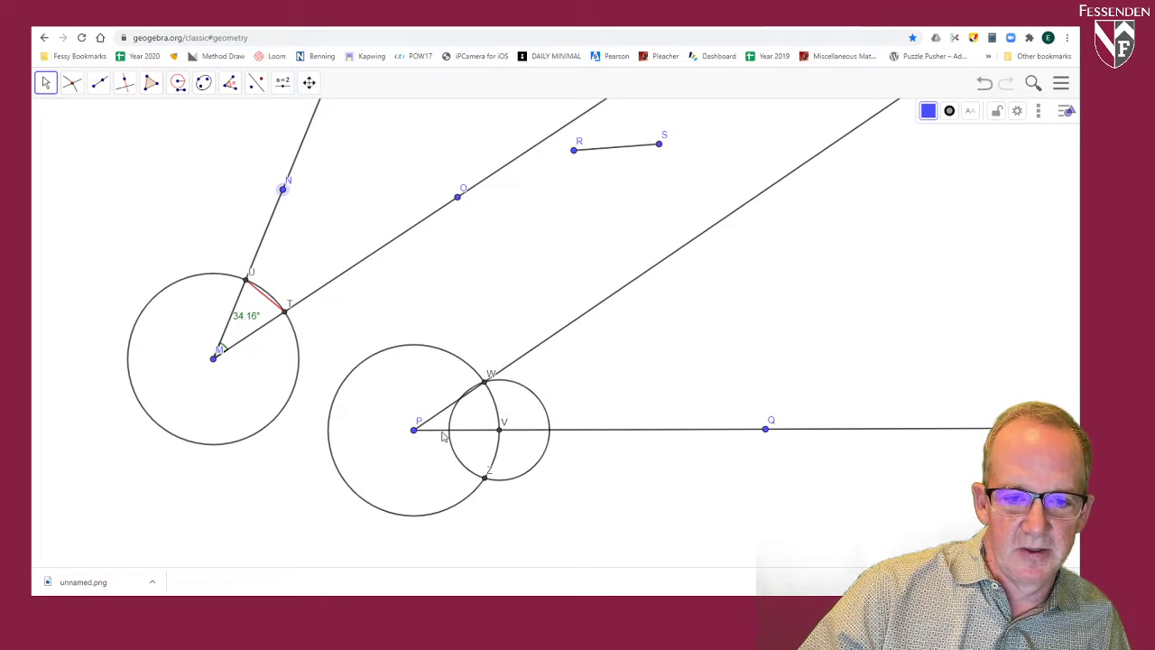
Step: Add an angle measurement at P between ray PQ and the ray through W
left_click(229, 82)
left_click(253, 121)
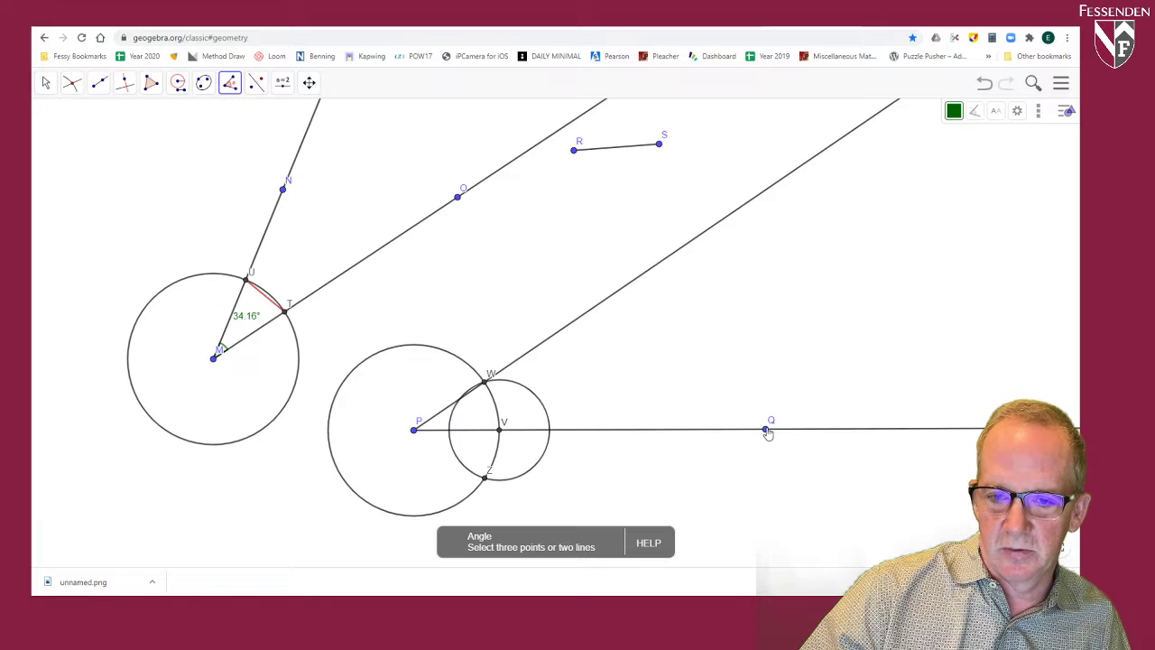
left_click(766, 430)
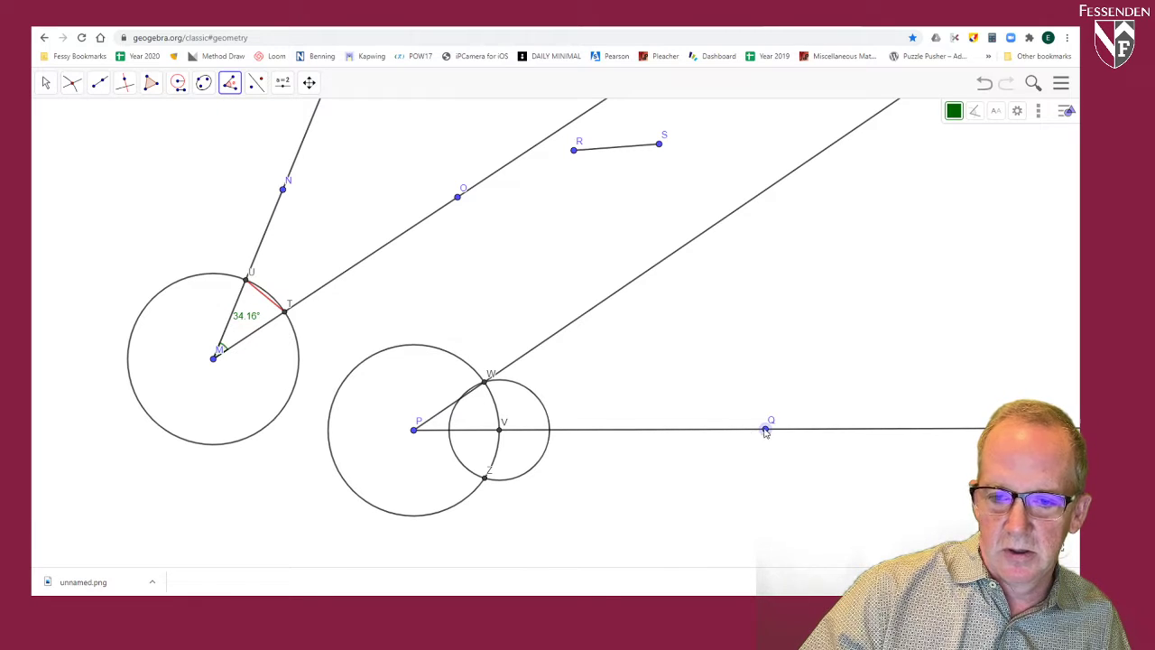
left_click(414, 431)
left_click(485, 383)
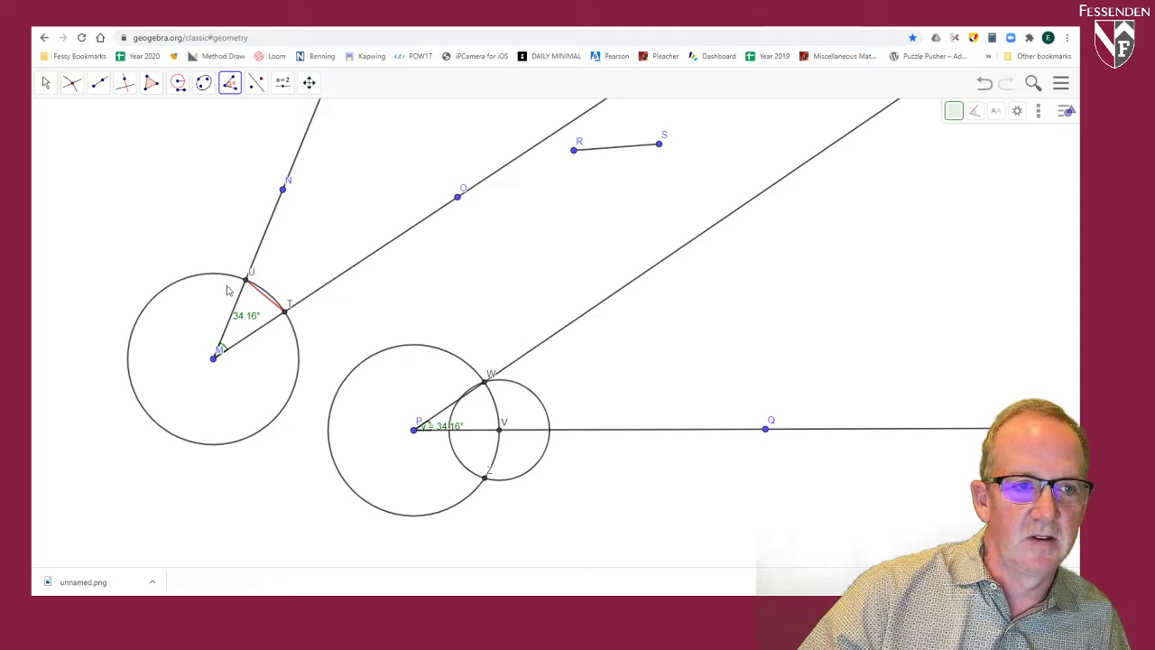
Step: Move N to widen the angle at M to about 36°, and colour ray PW green
left_click(45, 83)
mouse_move(281, 191)
left_mouse_down()
mouse_move(150, 160)
mouse_move(299, 216)
mouse_move(235, 184)
mouse_move(292, 211)
mouse_move(279, 128)
mouse_move(274, 197)
left_mouse_up()
left_click(614, 290)
left_click(929, 110)
left_click(932, 134)
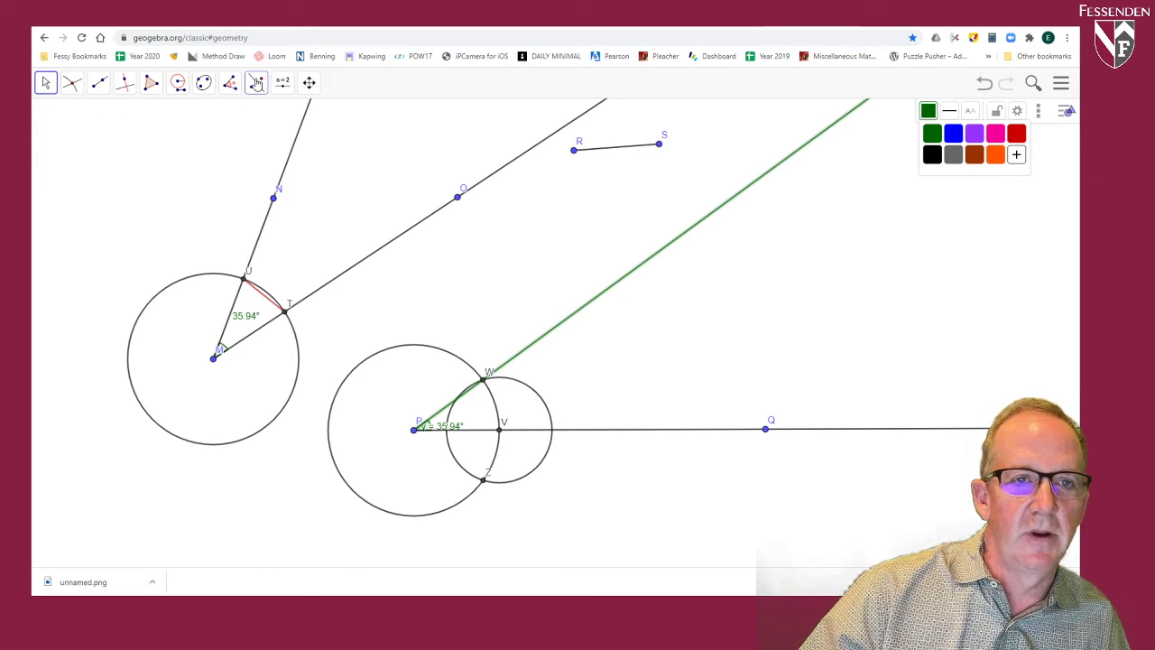
Step: Insert the text "Copy Angle" between rays MN and MO
left_click(282, 83)
left_click(304, 142)
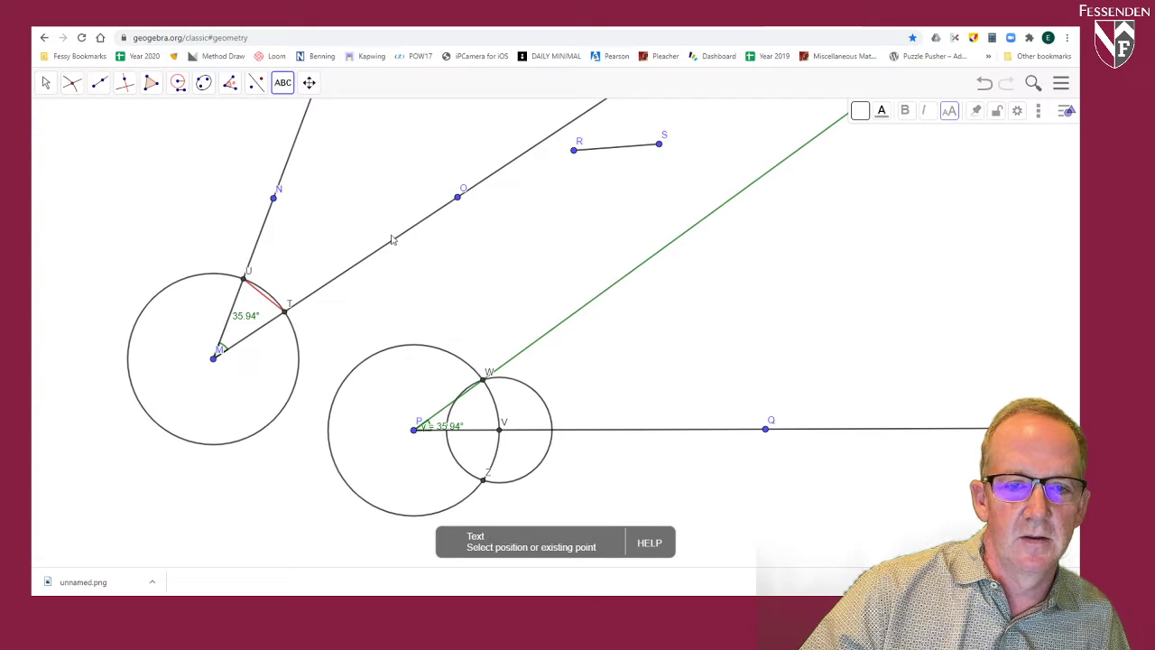
left_click(339, 170)
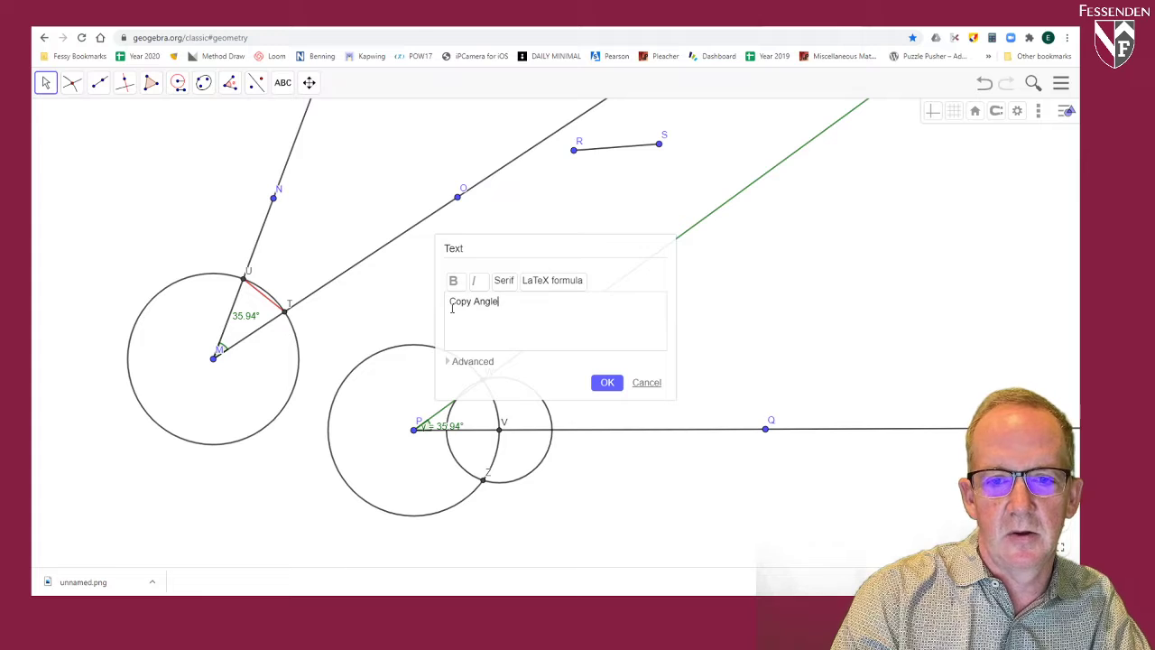
left_click(608, 382)
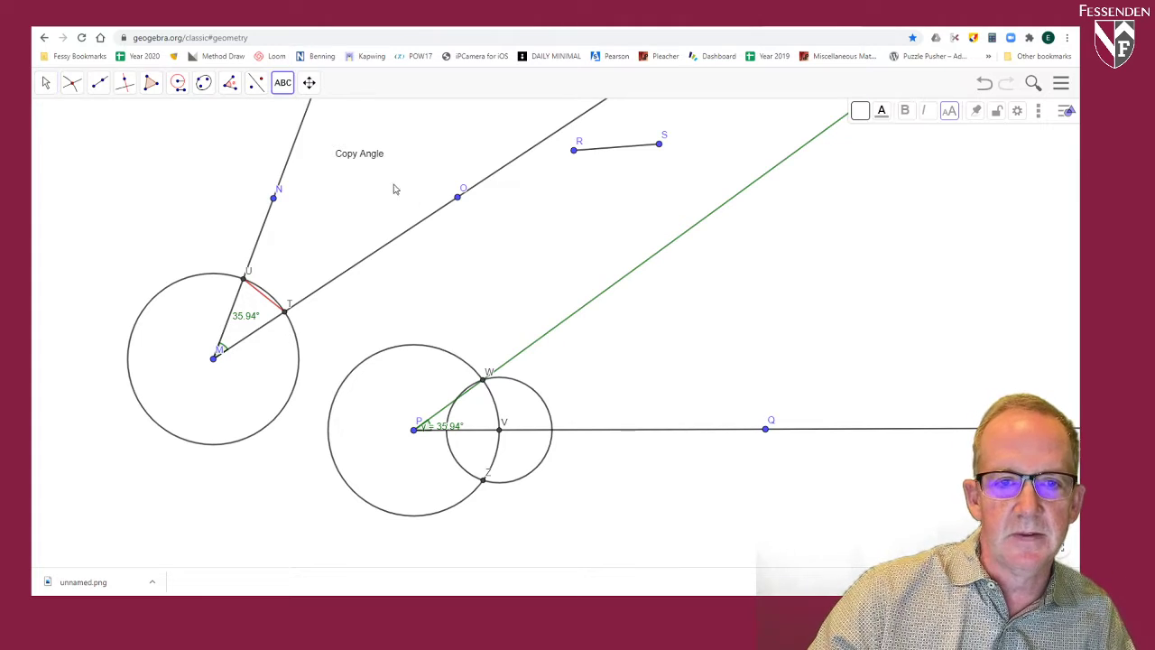
Step: Set the "Copy Angle" text to Very Large and reposition it above the circle at P
left_click(47, 86)
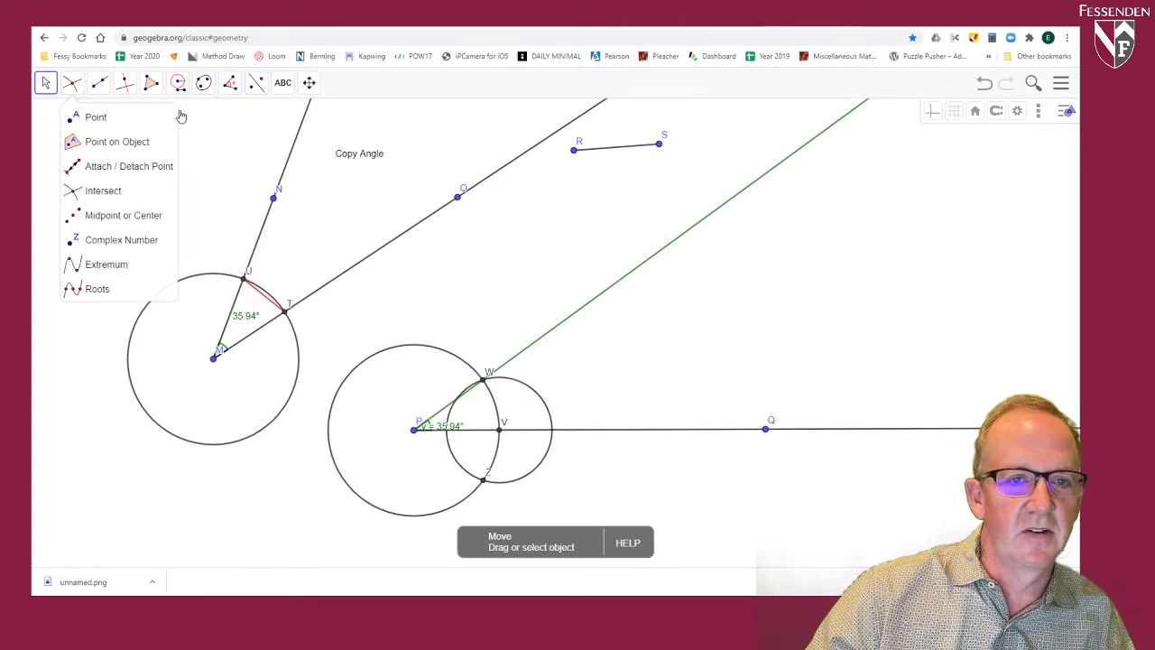
left_click(354, 156)
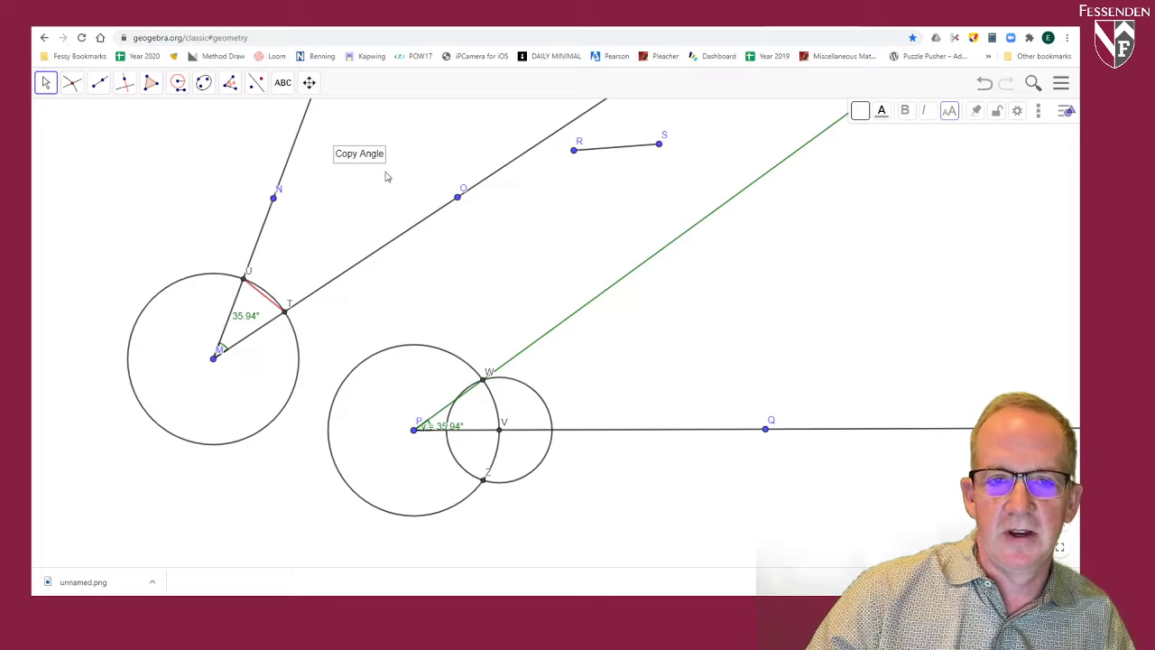
left_click(948, 112)
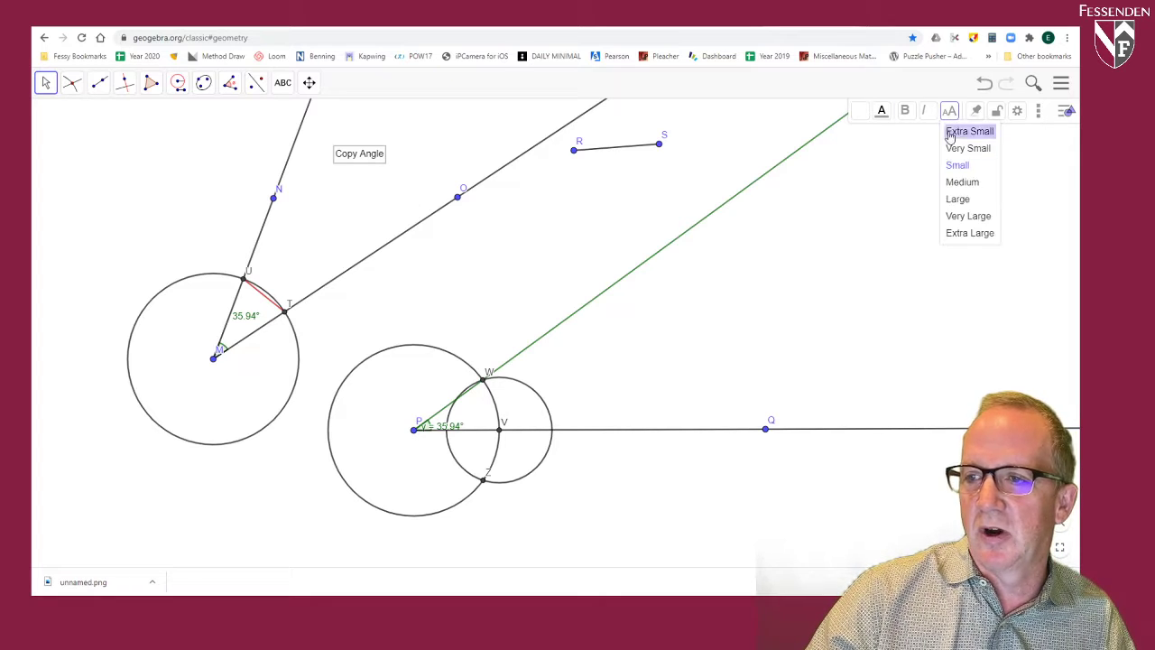
left_click(959, 217)
left_click_drag(476, 147, 499, 251)
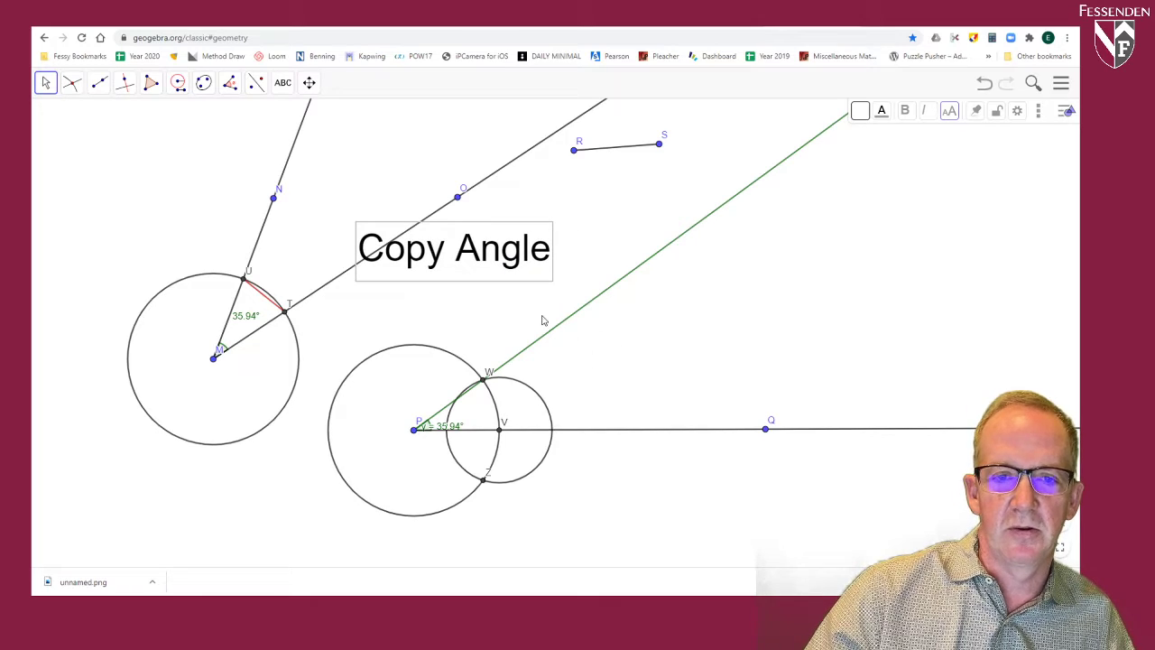
Step: Draw two rays from a common starting point in a blank area of the canvas, forming an acute angle opening to the upper right
left_click(309, 82)
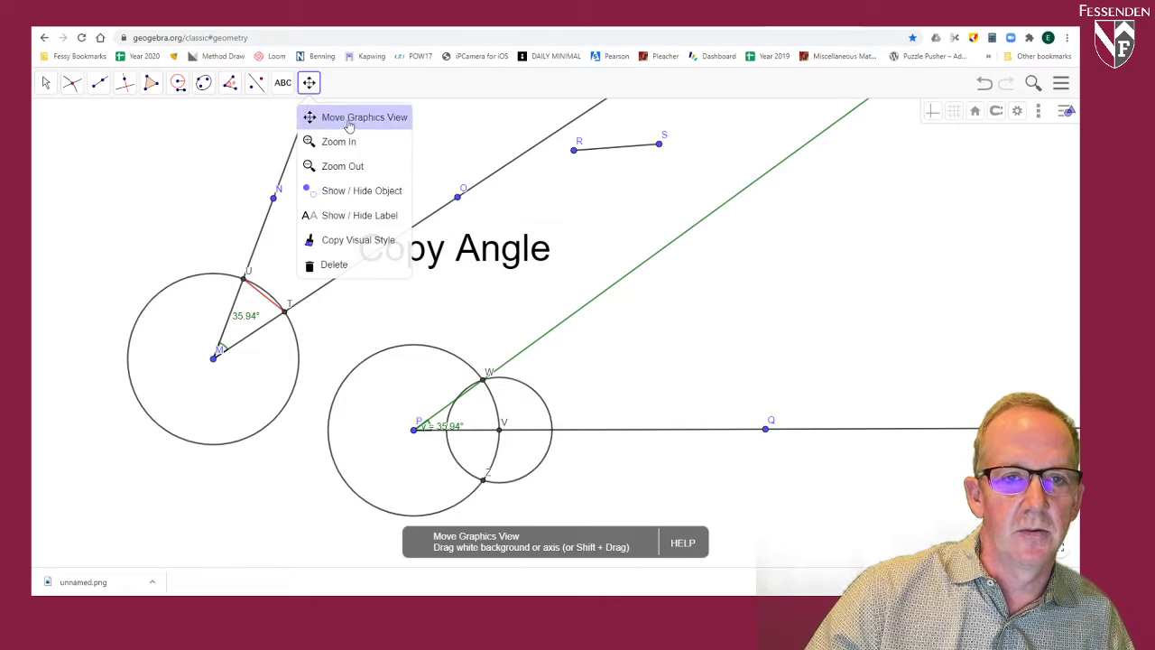
left_click(316, 189)
left_click_drag(245, 192, 736, 491)
left_click_drag(451, 251, 796, 436)
left_click_drag(365, 238, 835, 406)
left_click_drag(388, 263, 407, 249)
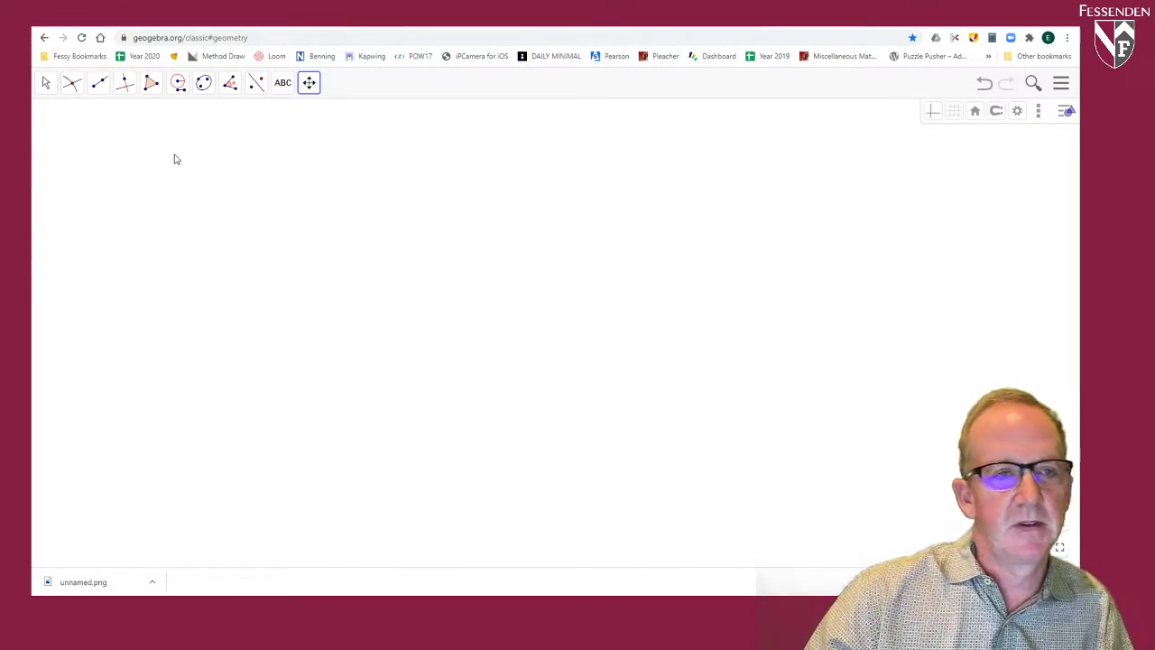
left_click(99, 82)
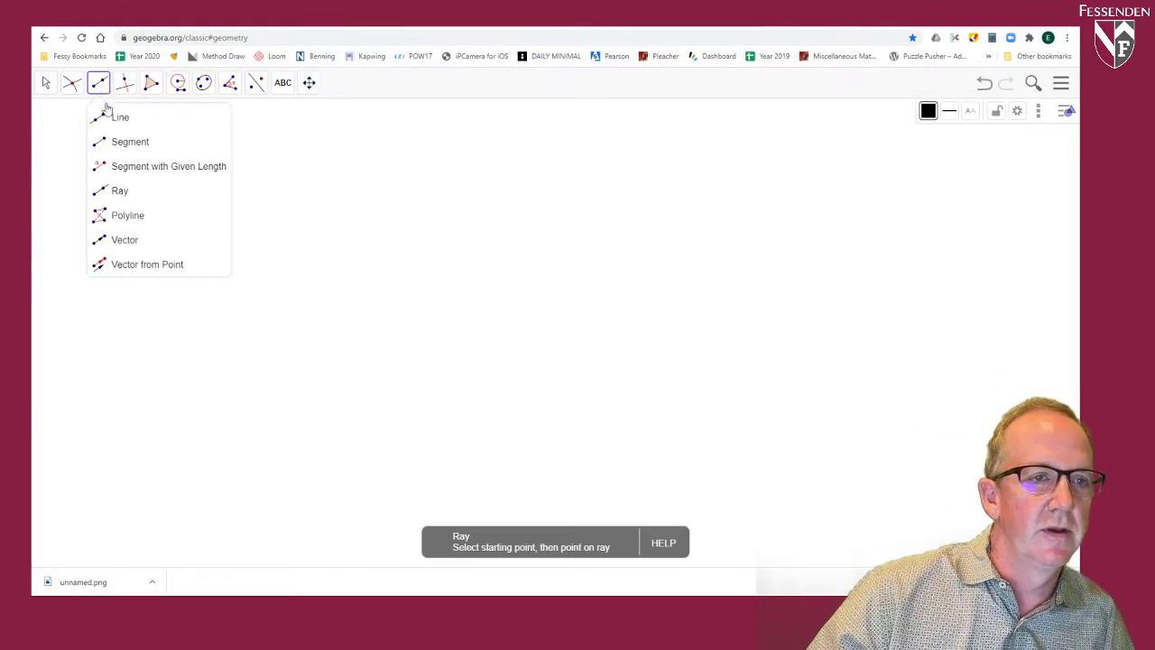
left_click(131, 196)
left_click(309, 405)
left_click(685, 318)
left_click(309, 406)
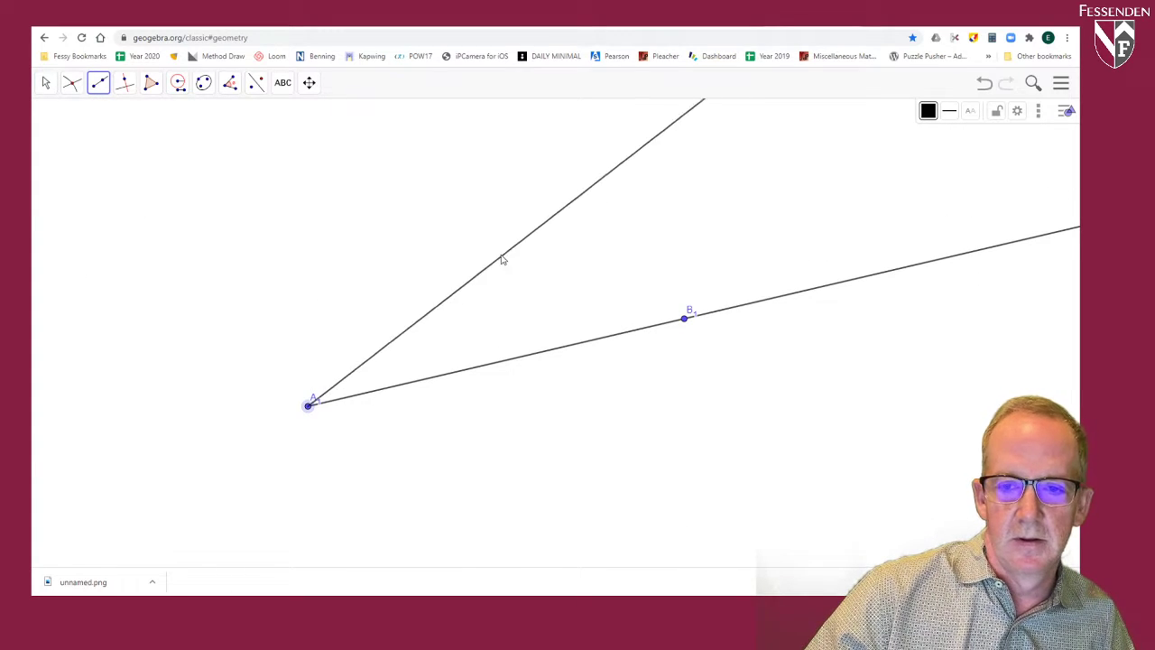
left_click(479, 180)
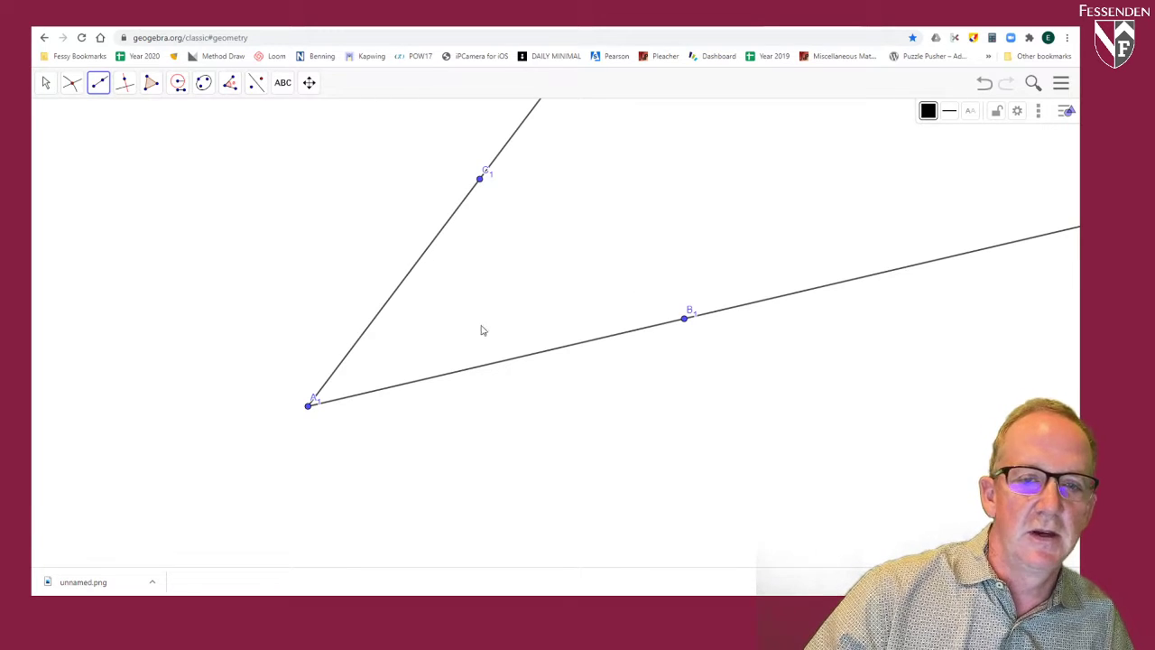
Step: Measure the angle between the two new rays, from B1 through vertex A1 to C1
left_click(229, 82)
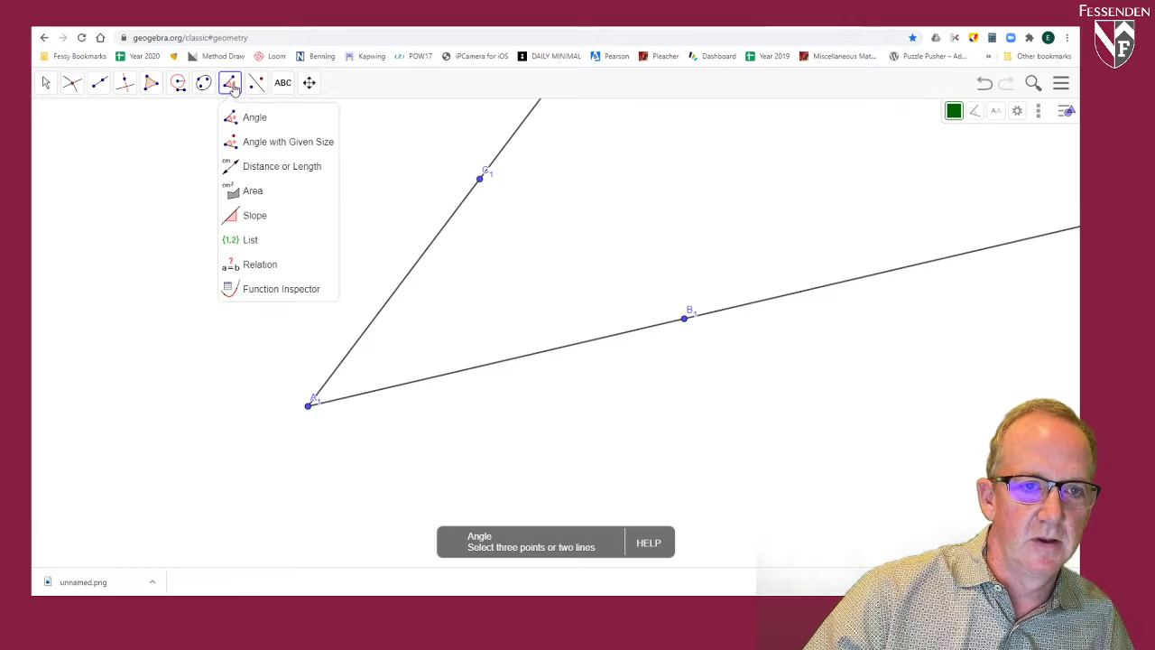
left_click(254, 121)
left_click(685, 317)
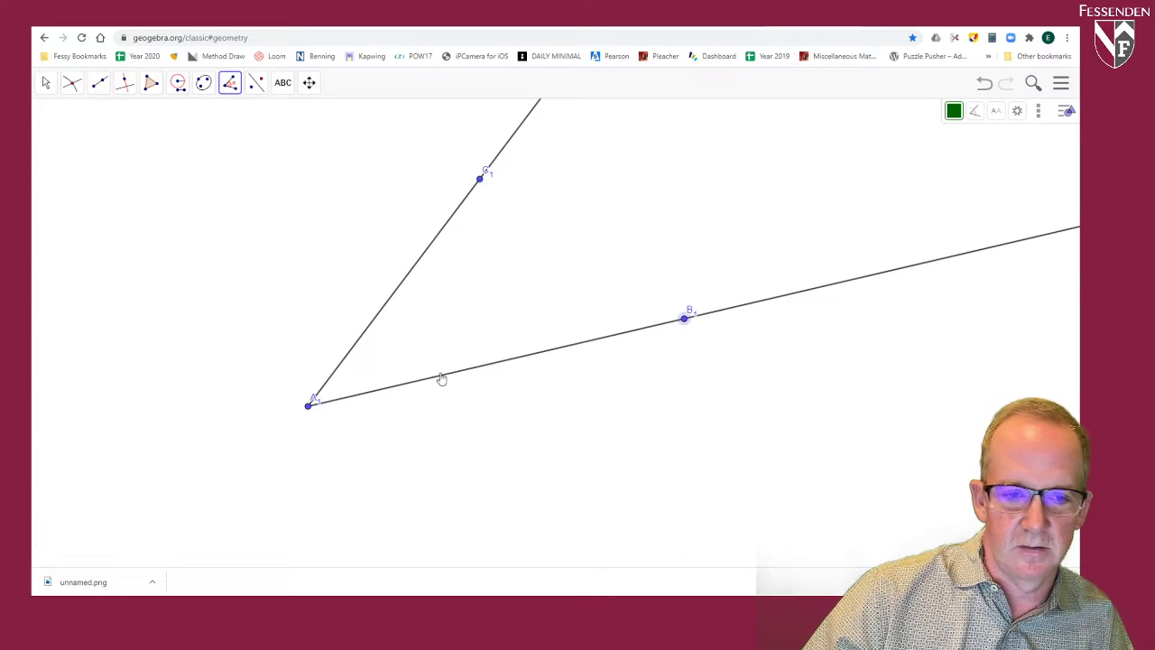
left_click(309, 407)
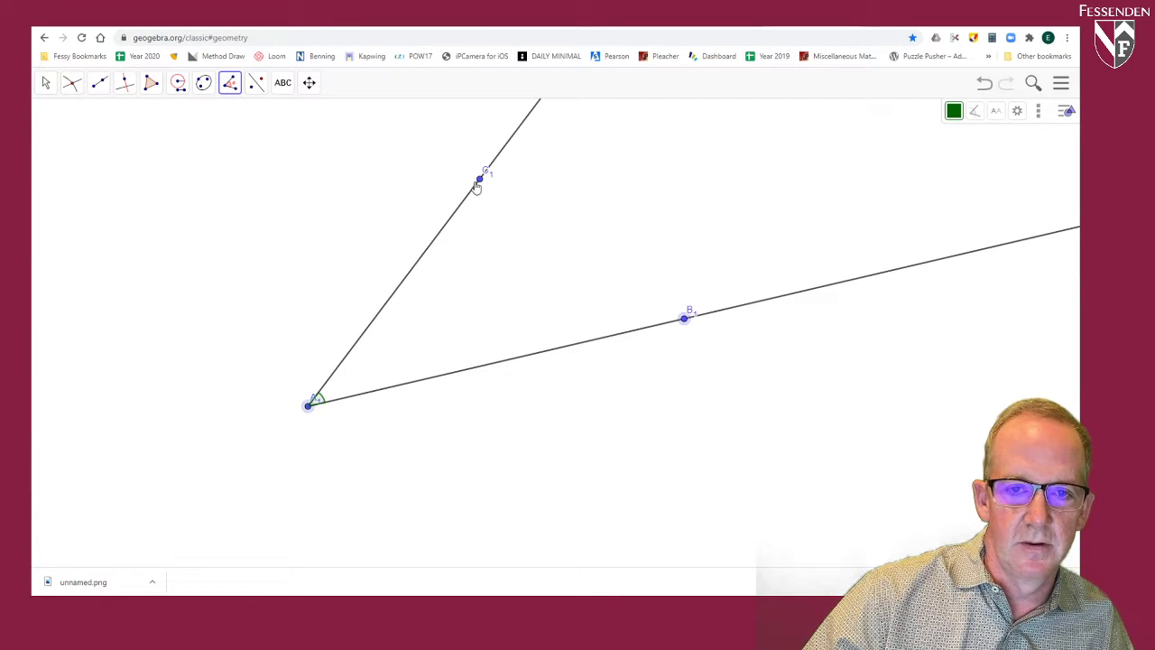
left_click(479, 180)
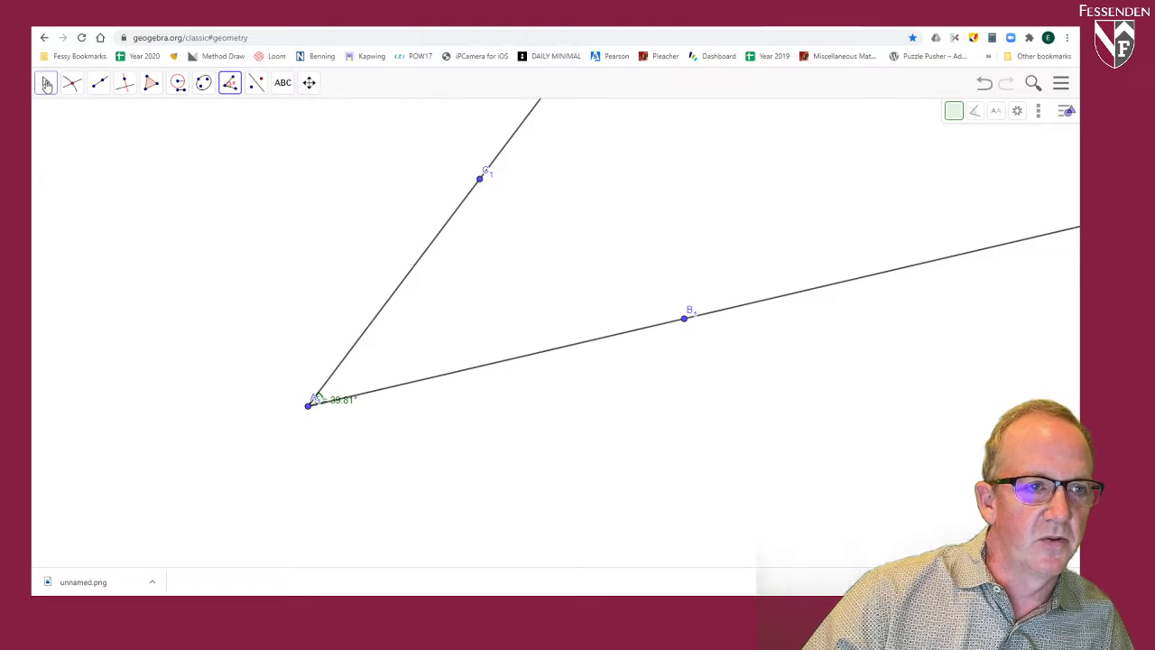
Step: Move the angle's label clear of vertex A1 and set it to show only the value
left_click(46, 82)
left_click_drag(342, 407, 358, 391)
left_click(361, 395)
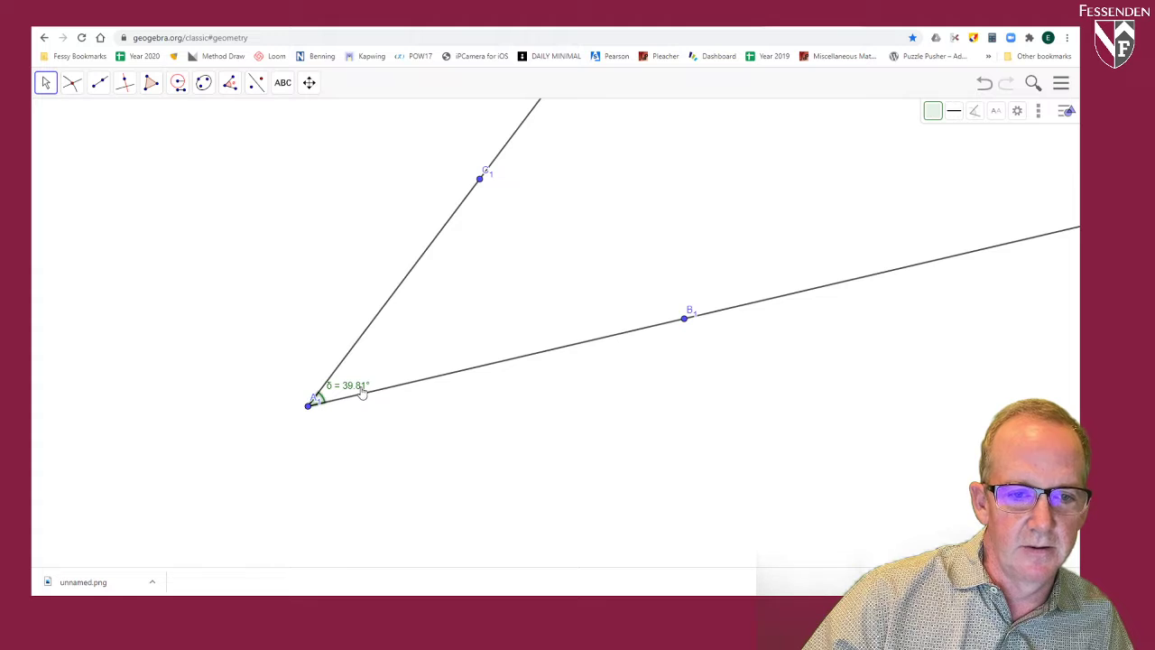
left_click(1019, 112)
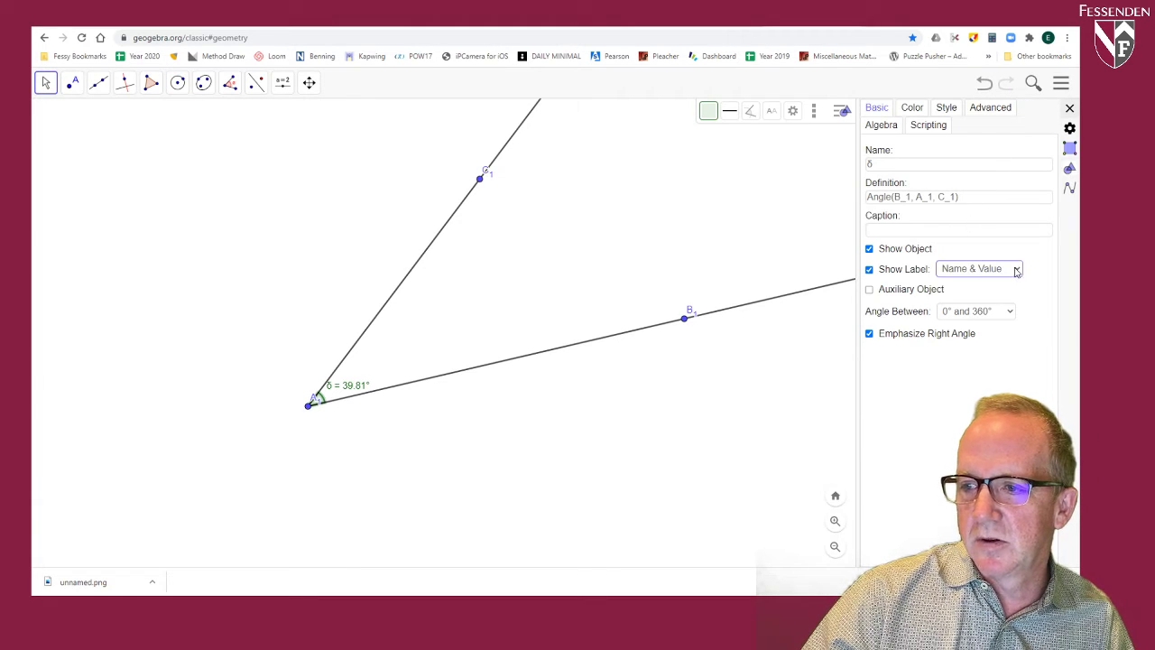
left_click(976, 308)
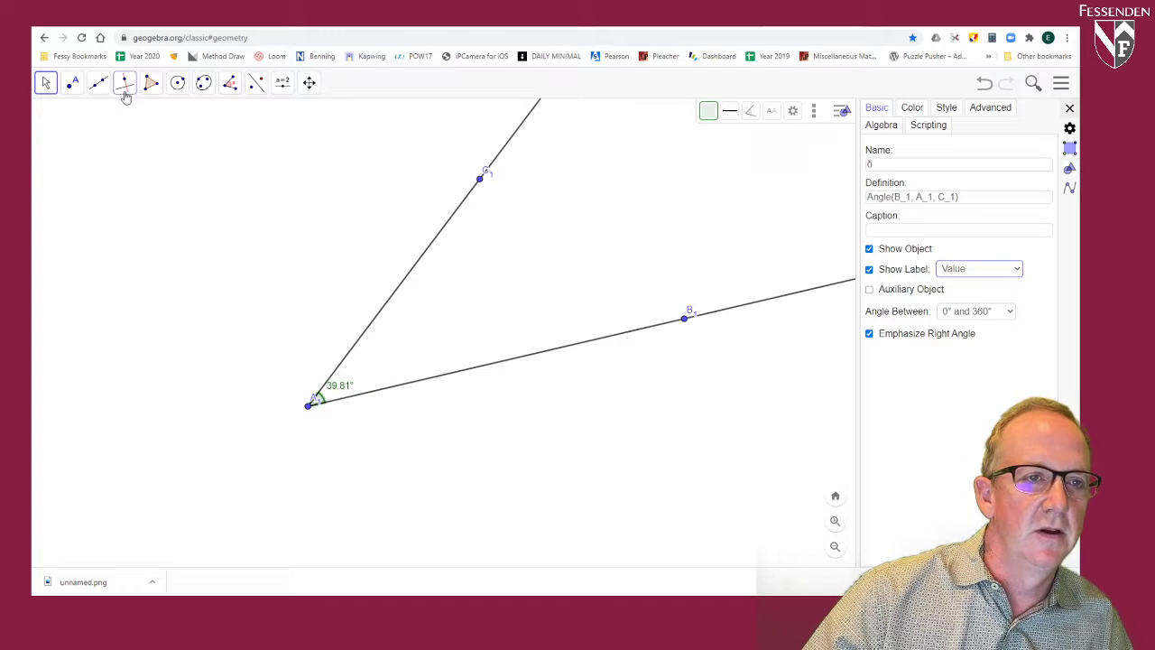
Step: Draw a short, nearly horizontal segment in the blank area above the angle, starting at about (-51.6, 63), as a compass radius
left_click(177, 82)
left_click(196, 167)
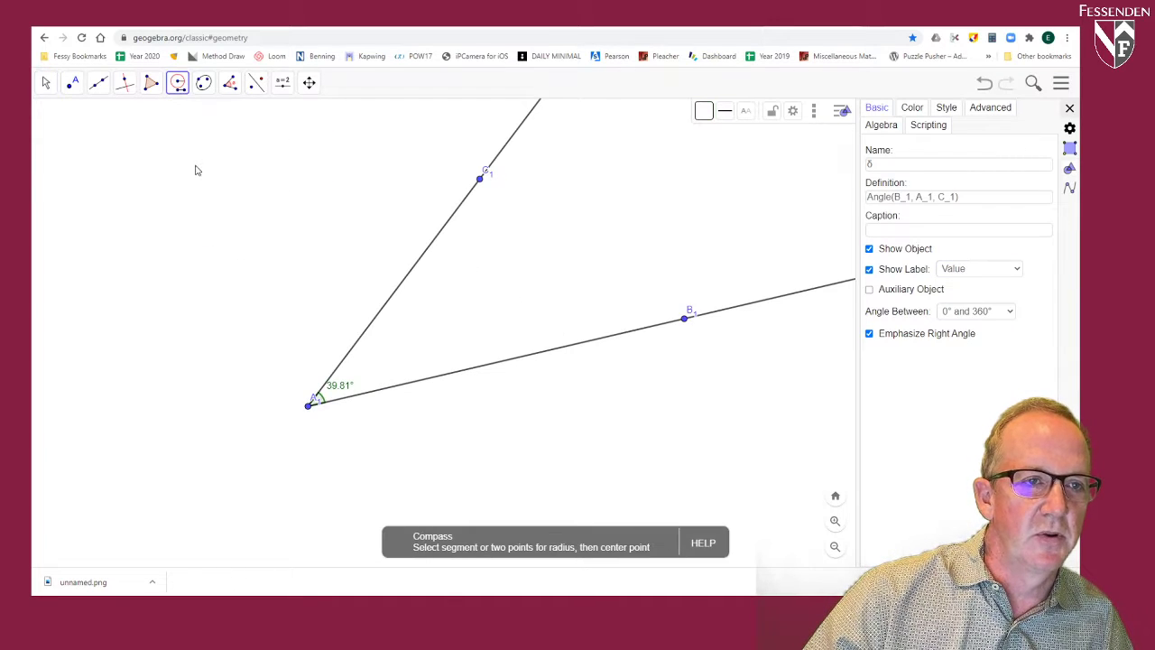
left_click(98, 84)
left_click(124, 140)
left_click(124, 128)
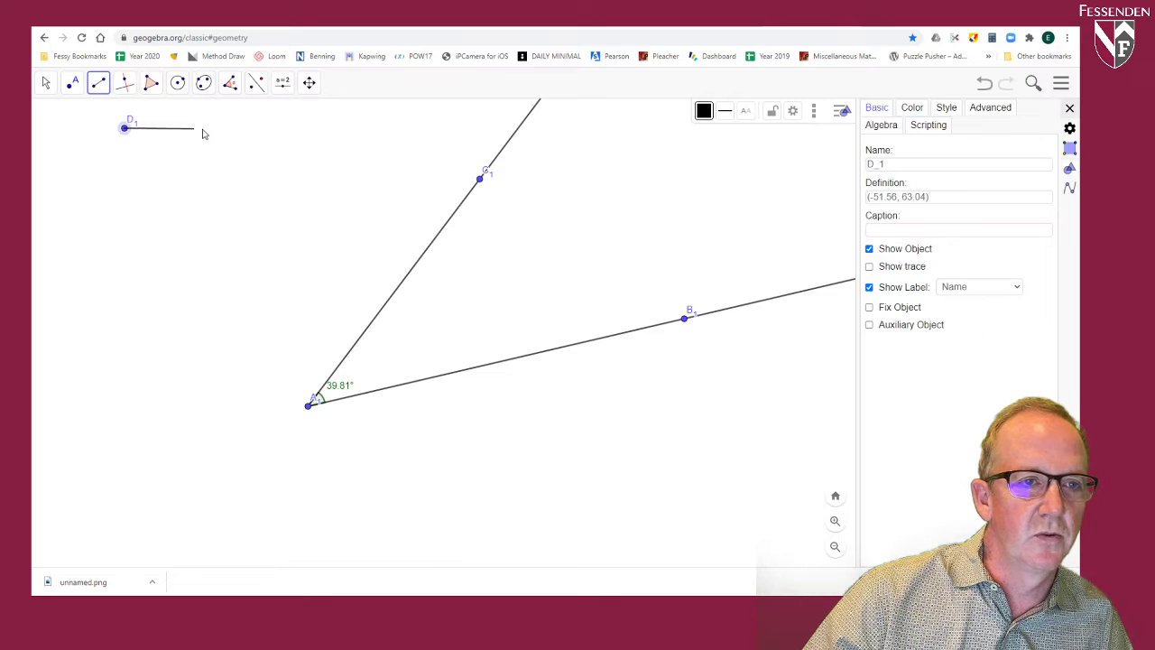
left_click(219, 126)
Step: Construct a Compass circle centred at A1 with segment D1E1 as its radius
left_click(181, 86)
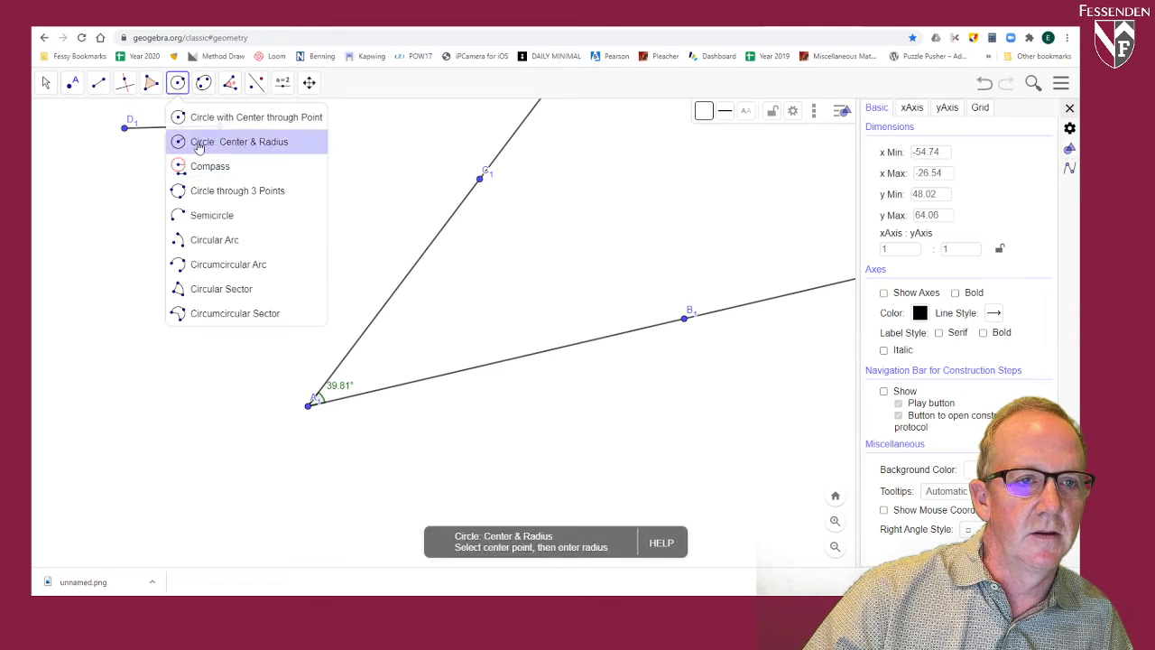
left_click(192, 163)
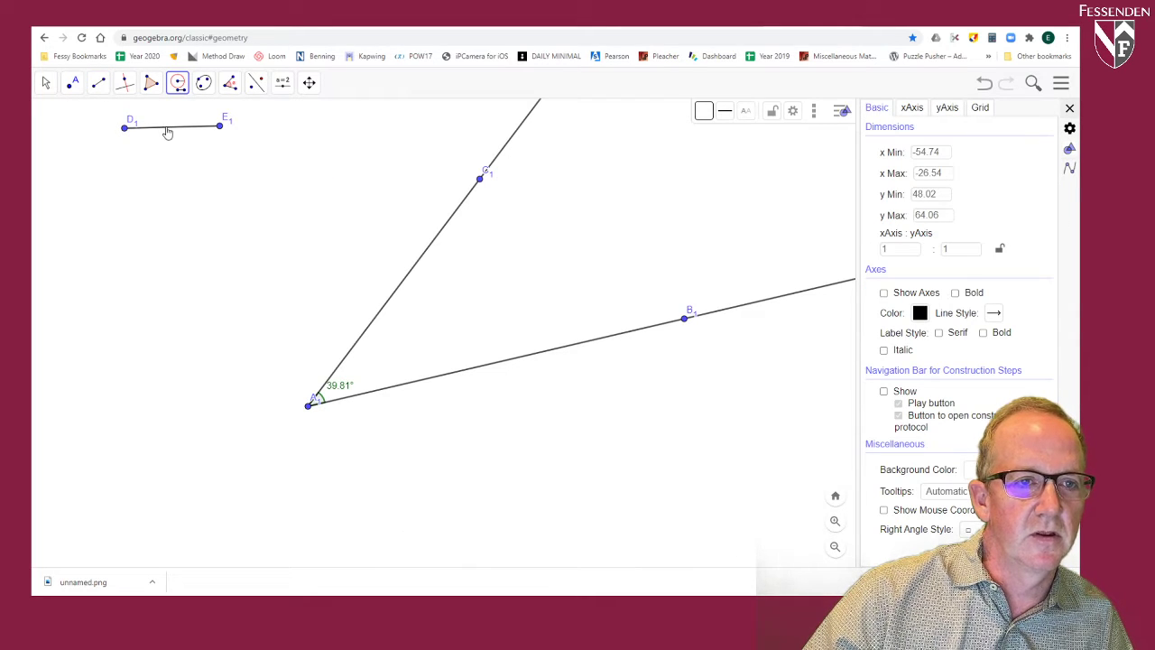
left_click(169, 131)
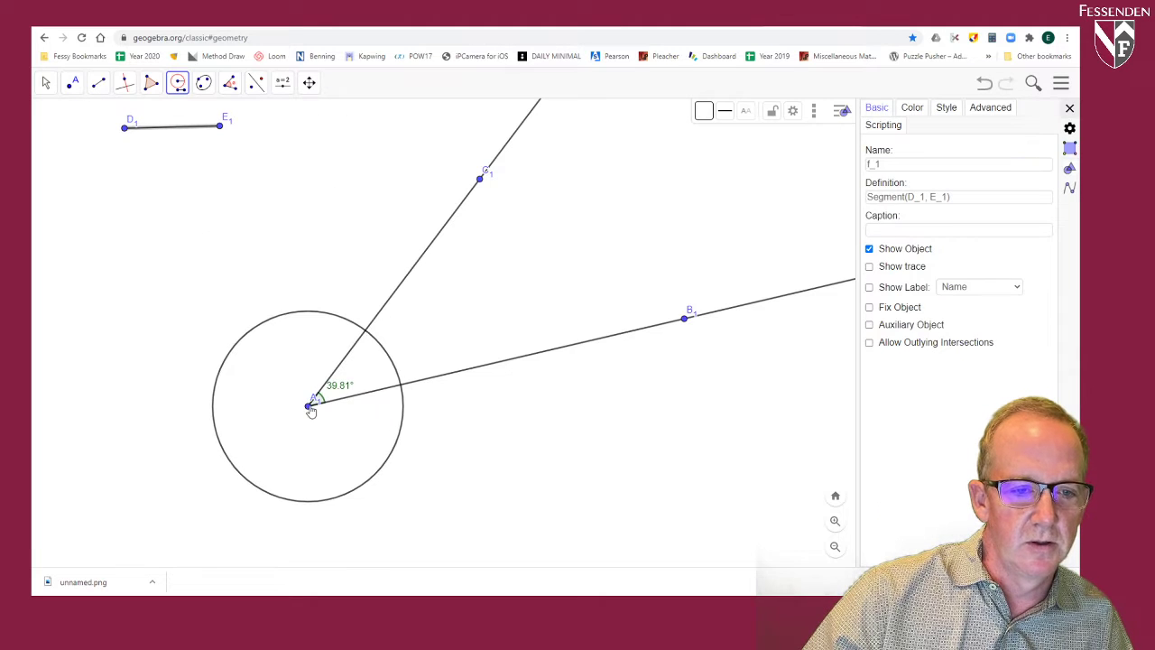
left_click(309, 406)
Step: Lengthen segment D1E1 by moving E1 to about (-45.8, 63.2), enlarging the circle around A1
left_click(46, 82)
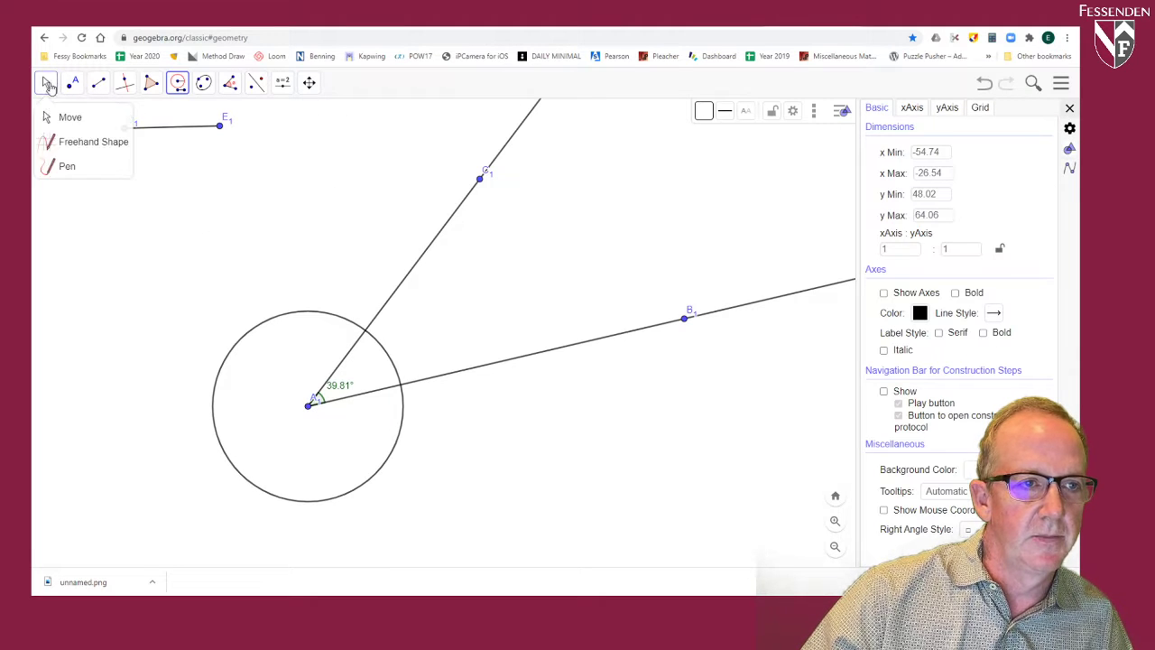
left_click(68, 118)
left_click_drag(222, 129, 293, 130)
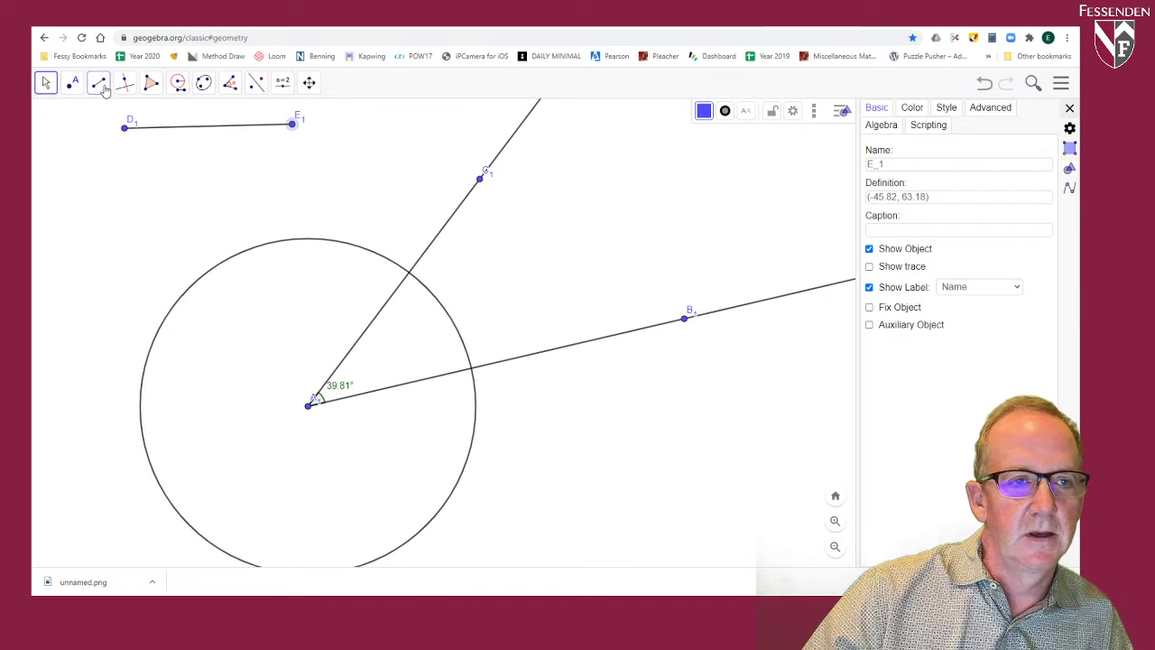
Step: Mark the intersection points of the circle around A1 with rays A1B1 and A1C1
left_click(74, 83)
left_click(103, 191)
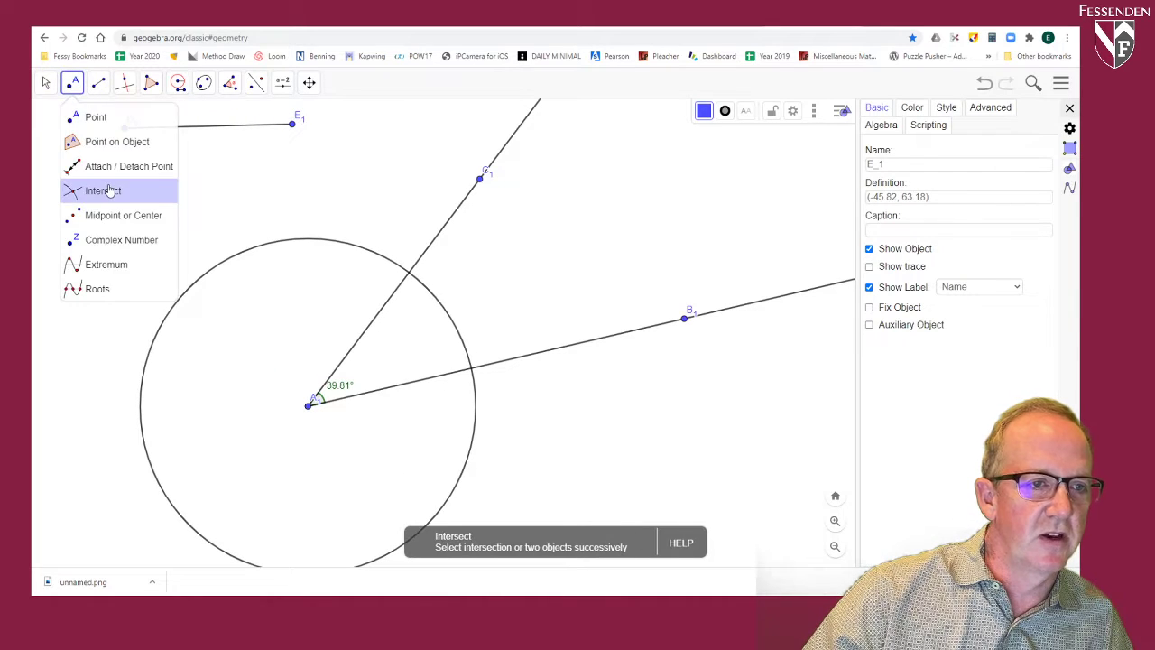
left_click(510, 360)
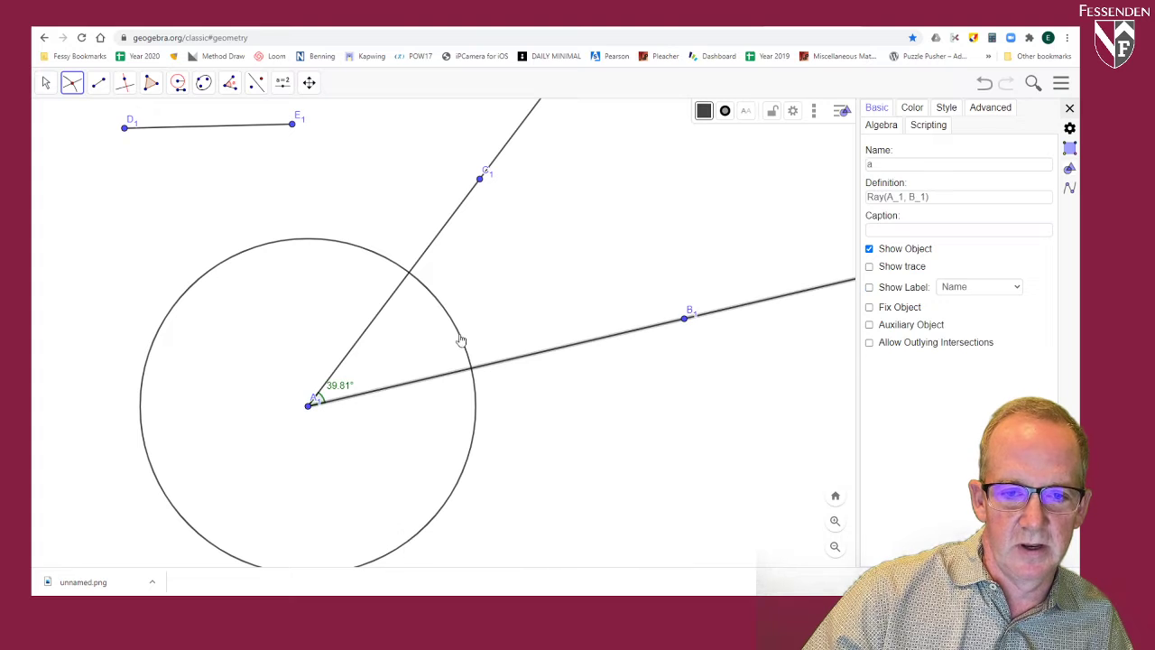
left_click(457, 337)
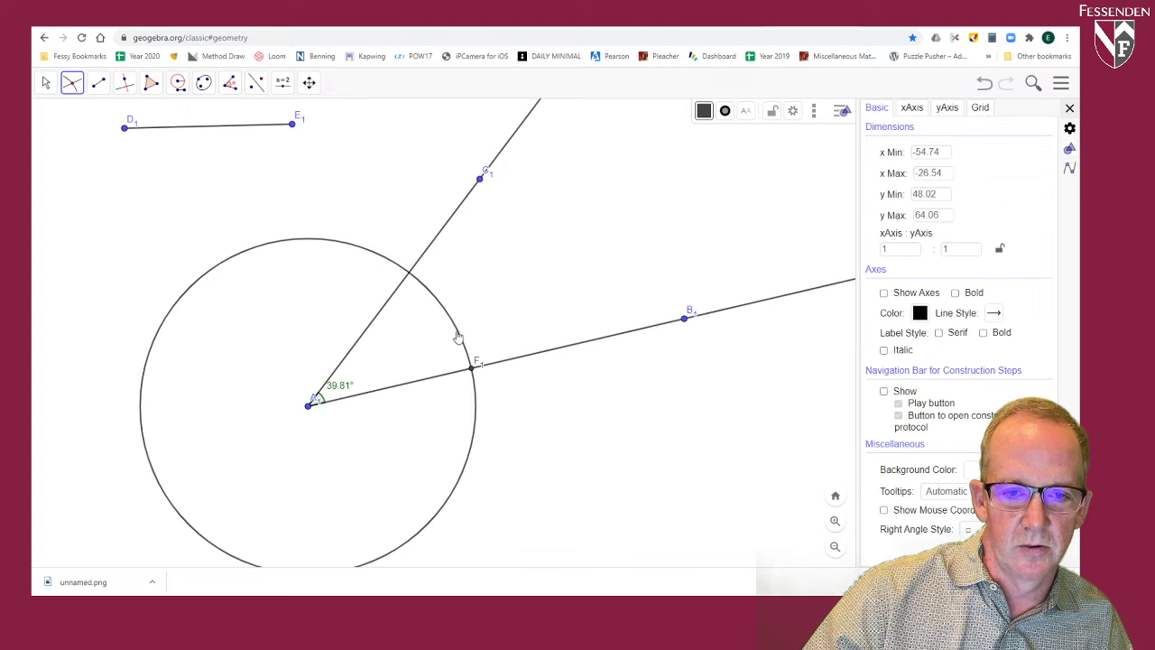
left_click(443, 234)
left_click(436, 301)
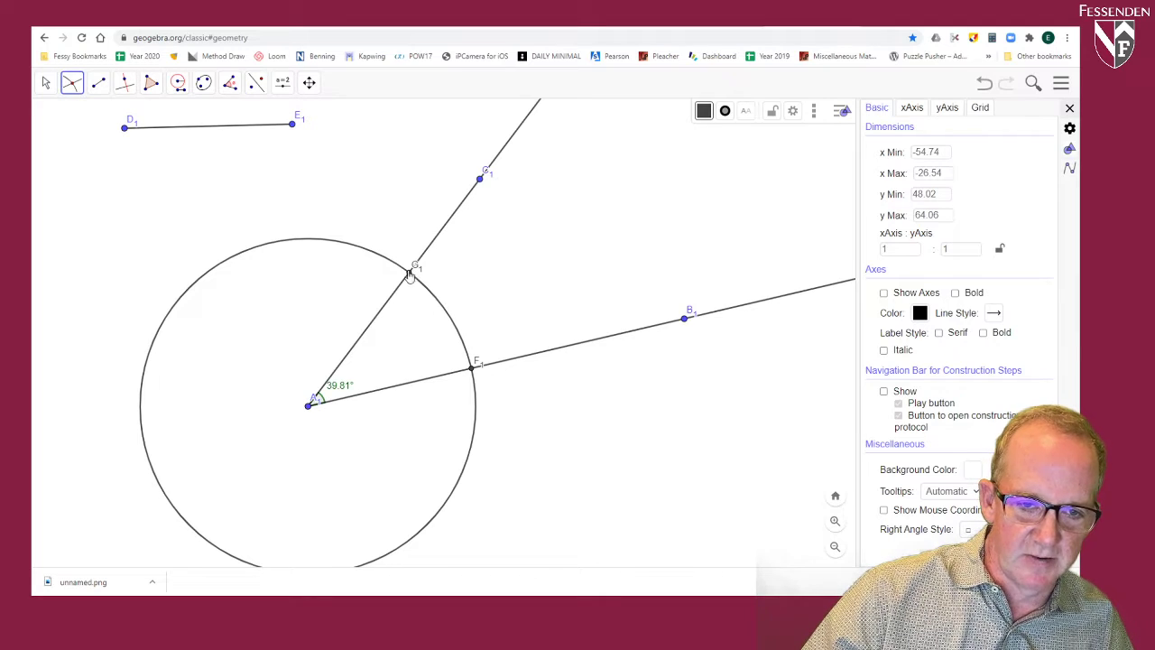
Step: Connect intersection points G1 and F1 with a segment, and draw a second, shorter radius segment just below D1E1
left_click(98, 82)
left_click(117, 138)
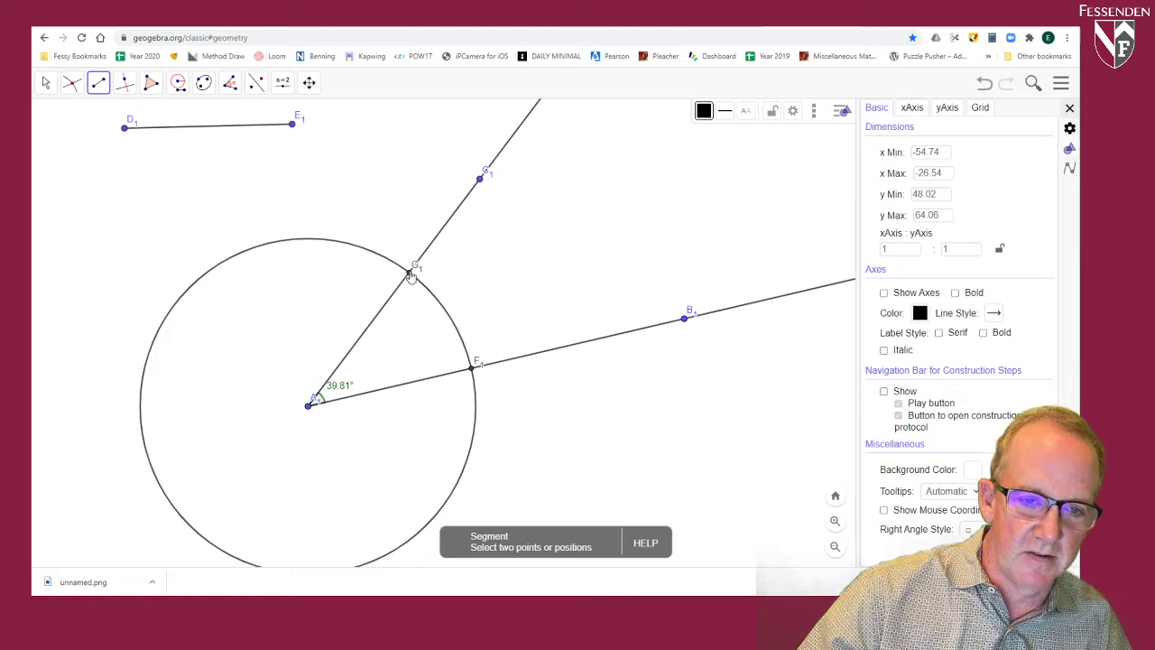
left_click(411, 271)
left_click(472, 367)
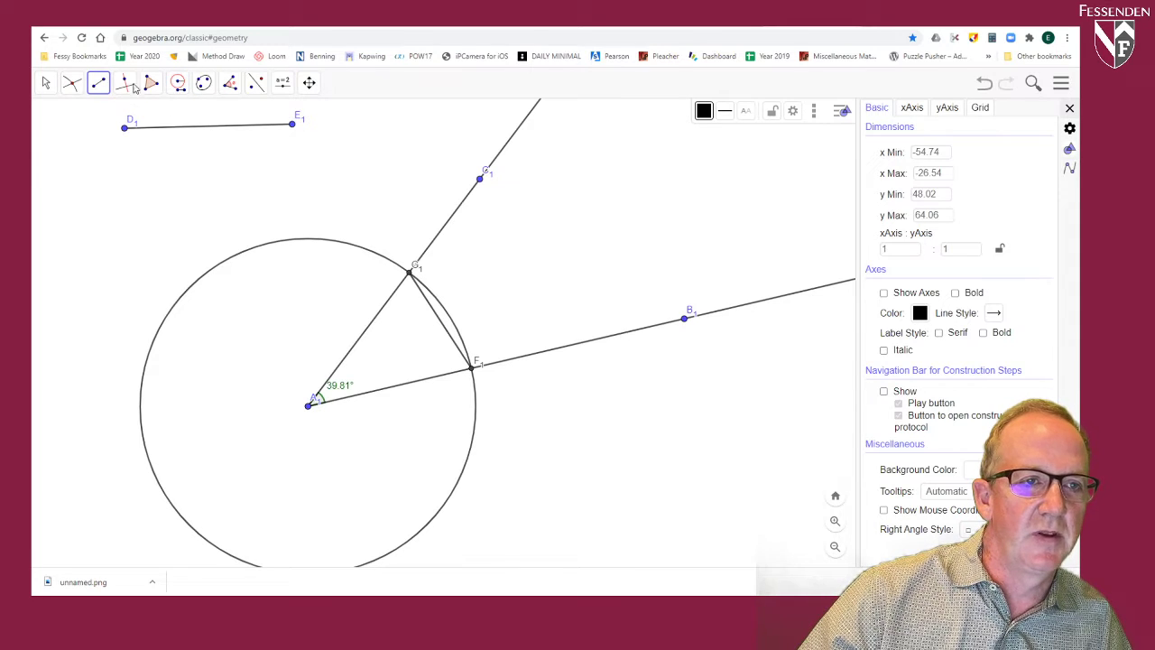
left_click(202, 153)
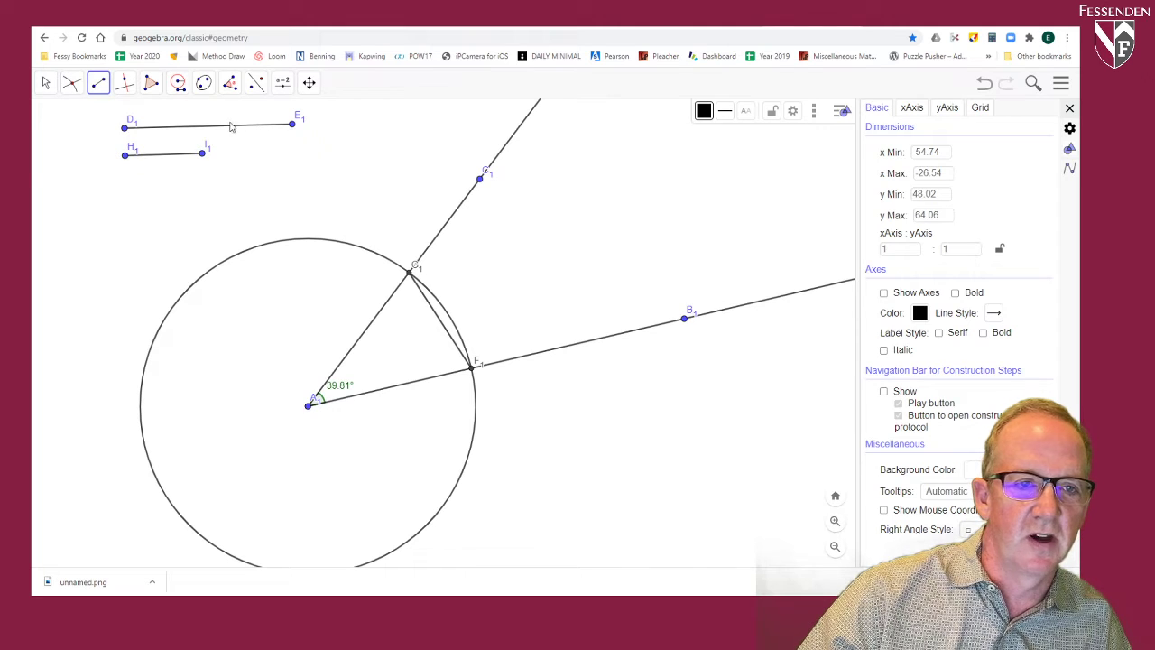
Step: Construct two Compass circles with radius H1I1, one centred at F1 and one at G1
left_click(177, 82)
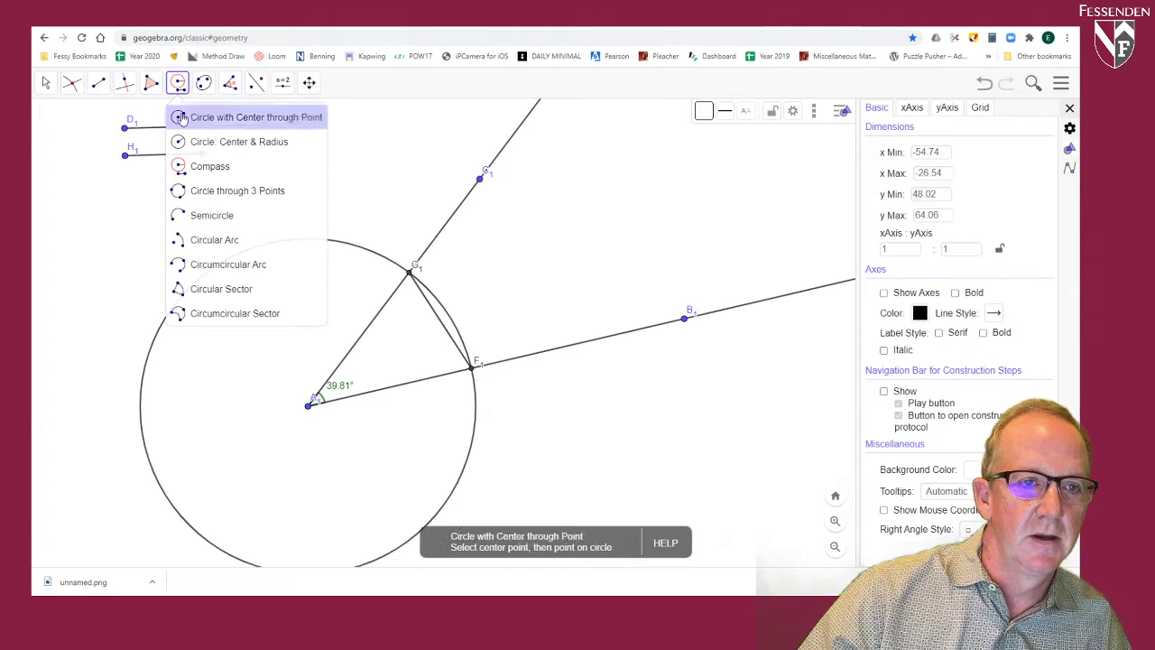
left_click(185, 167)
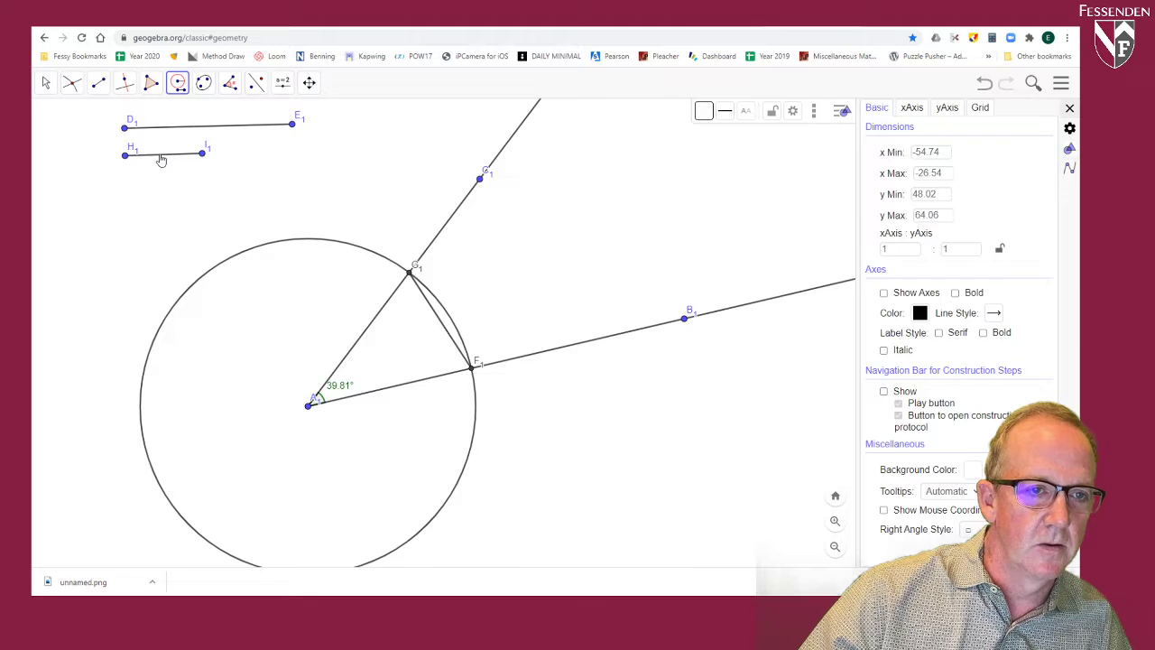
left_click(159, 160)
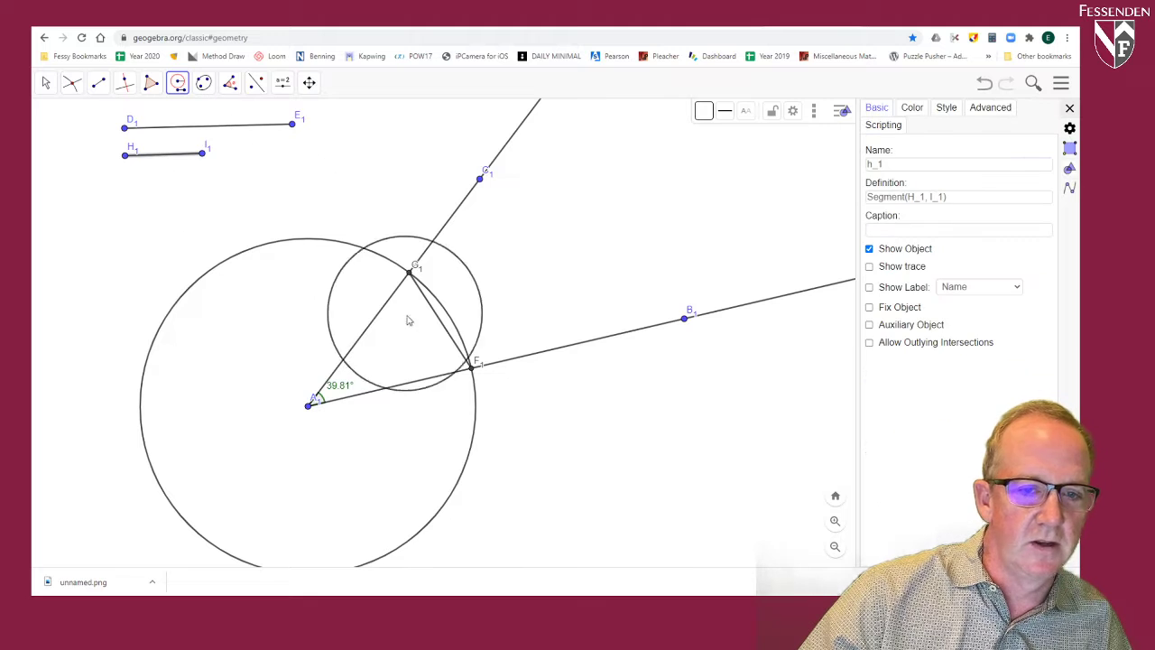
left_click(472, 372)
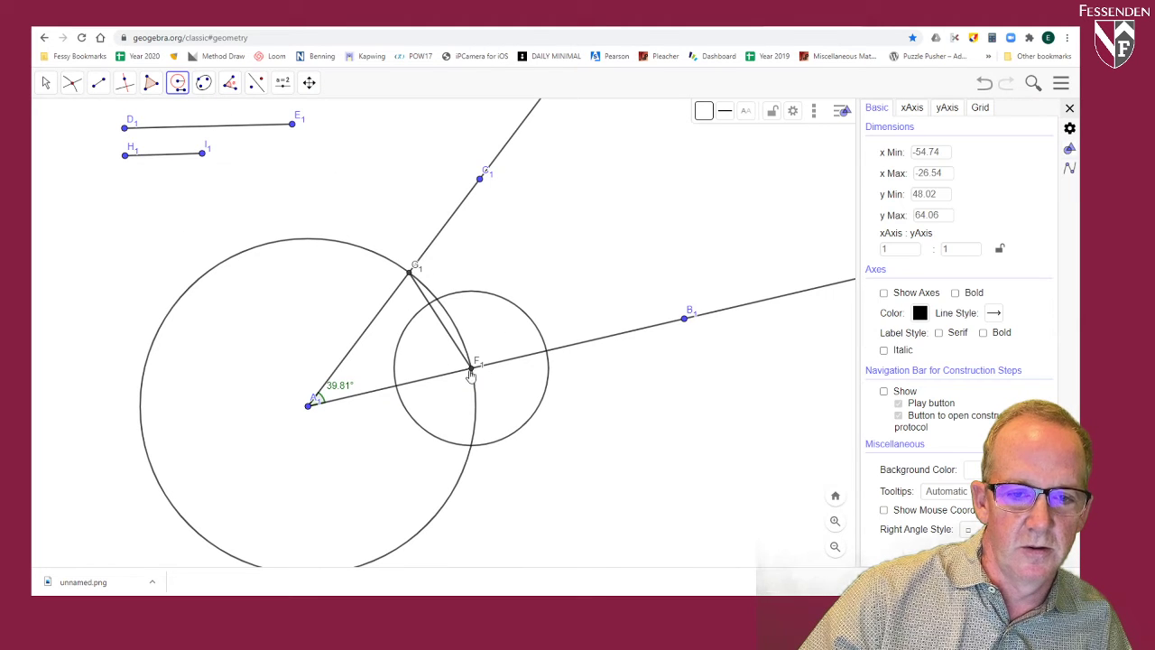
left_click(171, 160)
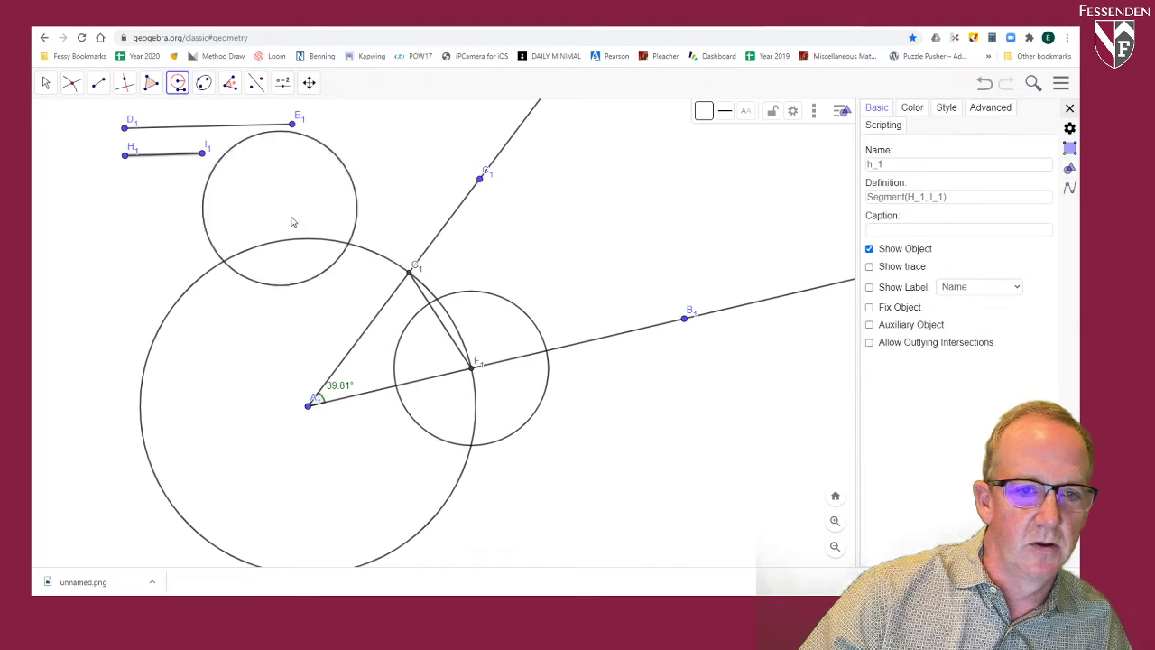
left_click(411, 273)
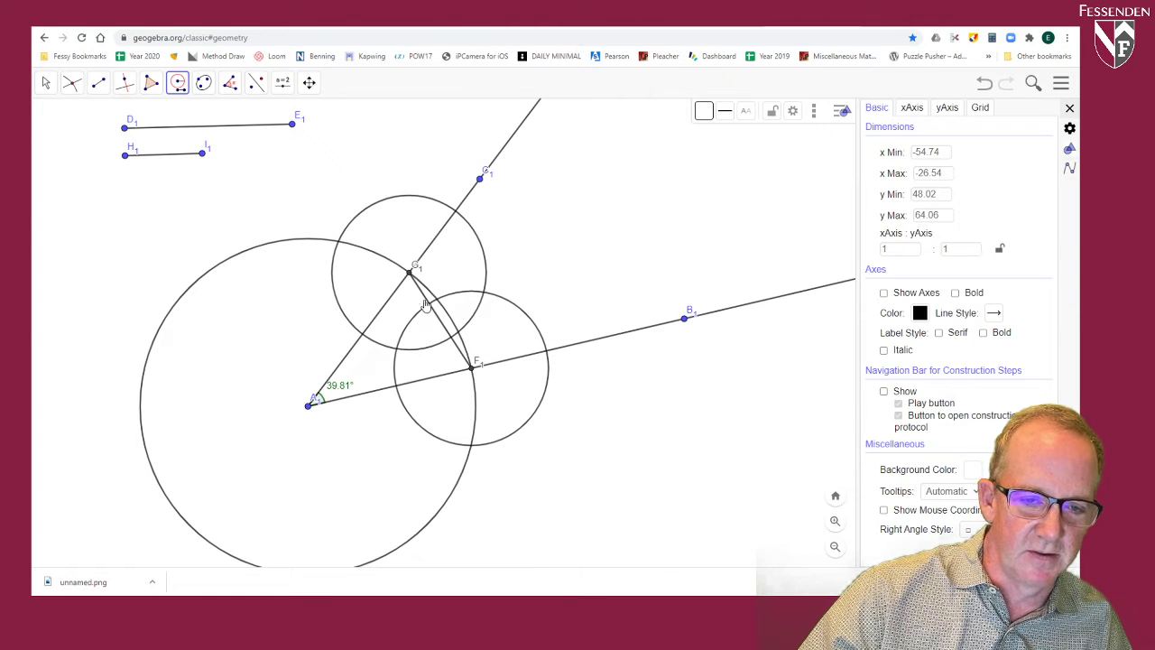
Step: Mark both intersection points of the two small circles centred at F1 and G1
left_click(71, 82)
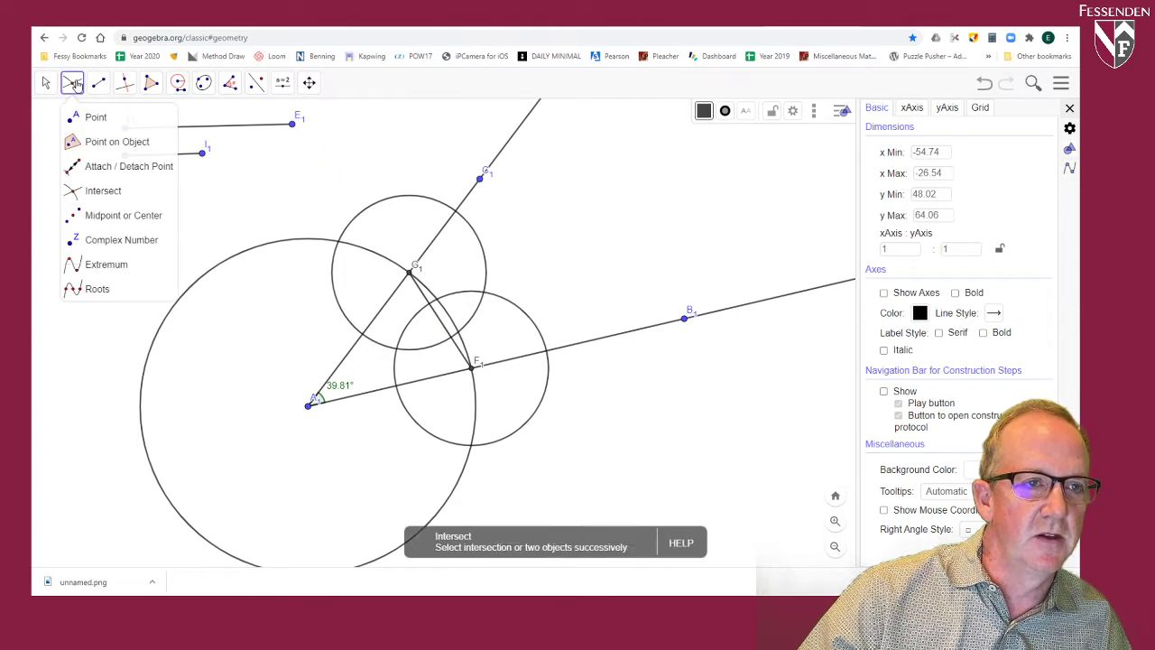
left_click(115, 192)
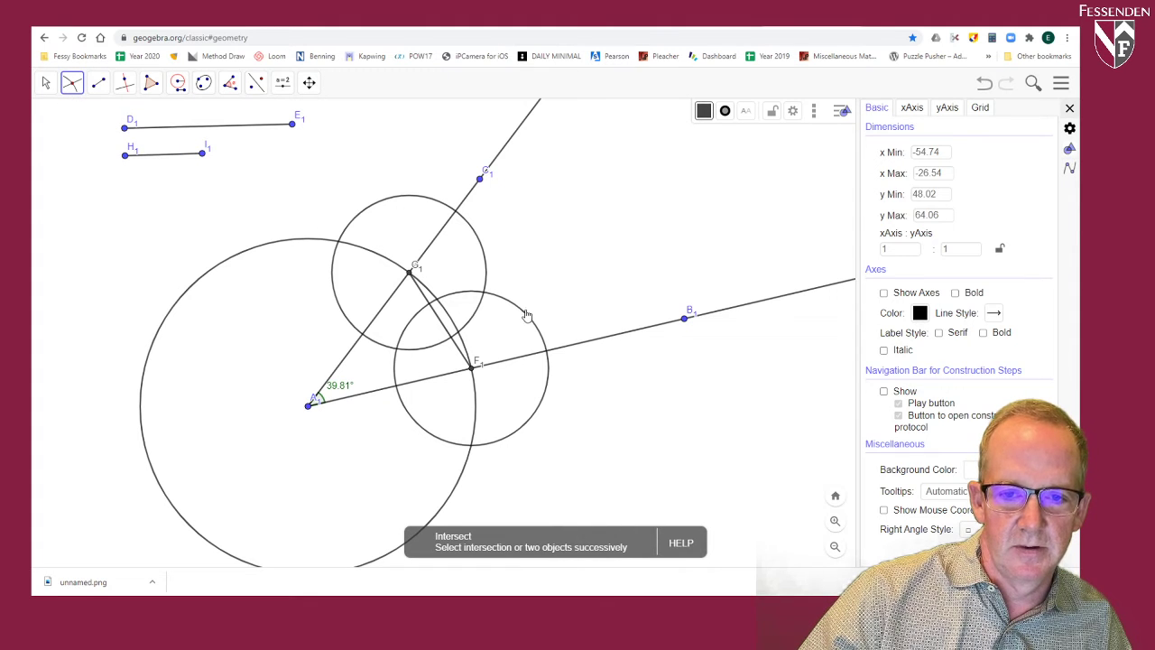
left_click(524, 318)
left_click(483, 256)
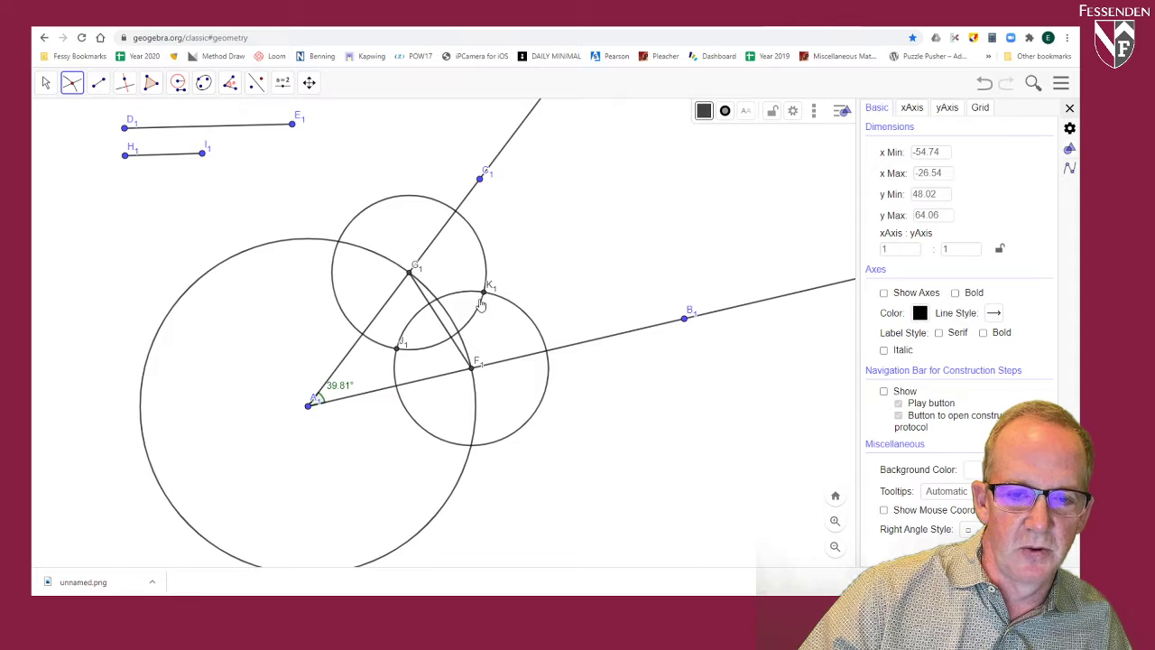
Step: Draw a ray from vertex A1 through the small circles' outer intersection point K1
left_click(99, 83)
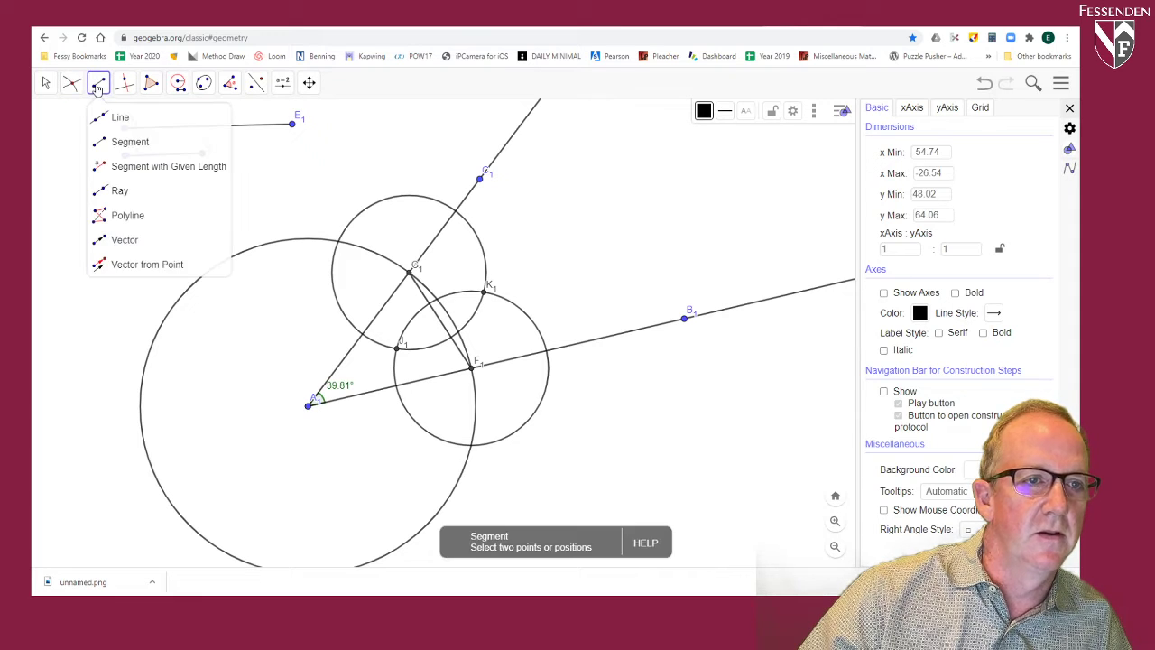
left_click(112, 190)
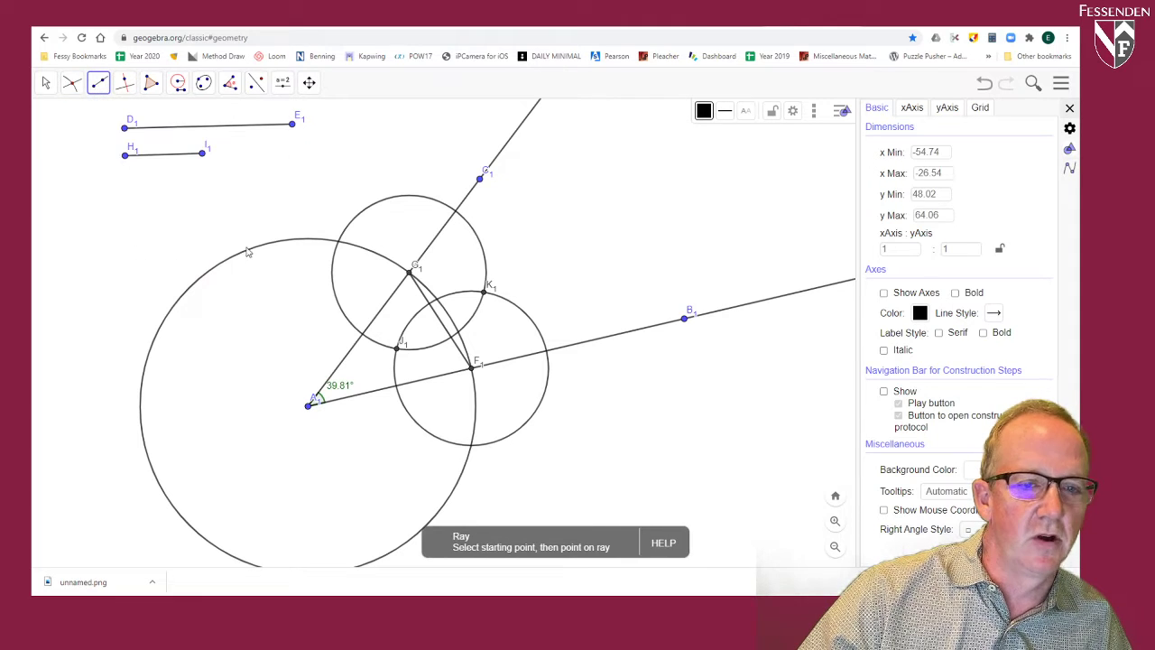
left_click(309, 404)
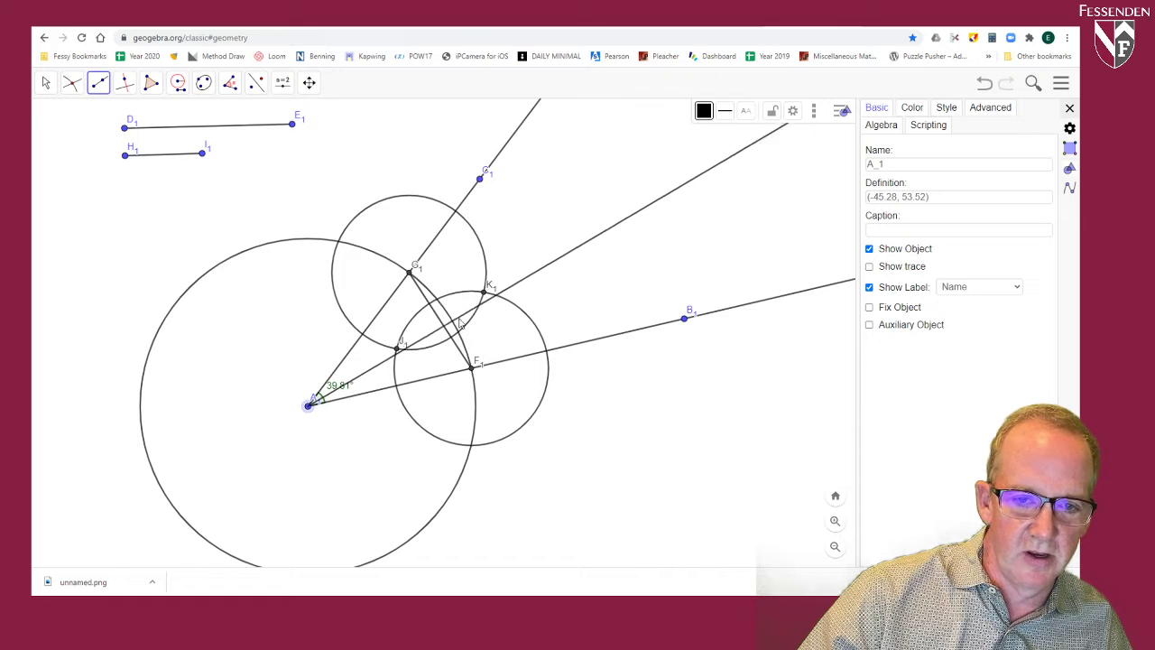
left_click(485, 294)
Step: Colour the bisecting ray A1K1 blue
left_click(46, 83)
left_click(99, 83)
left_click(130, 141)
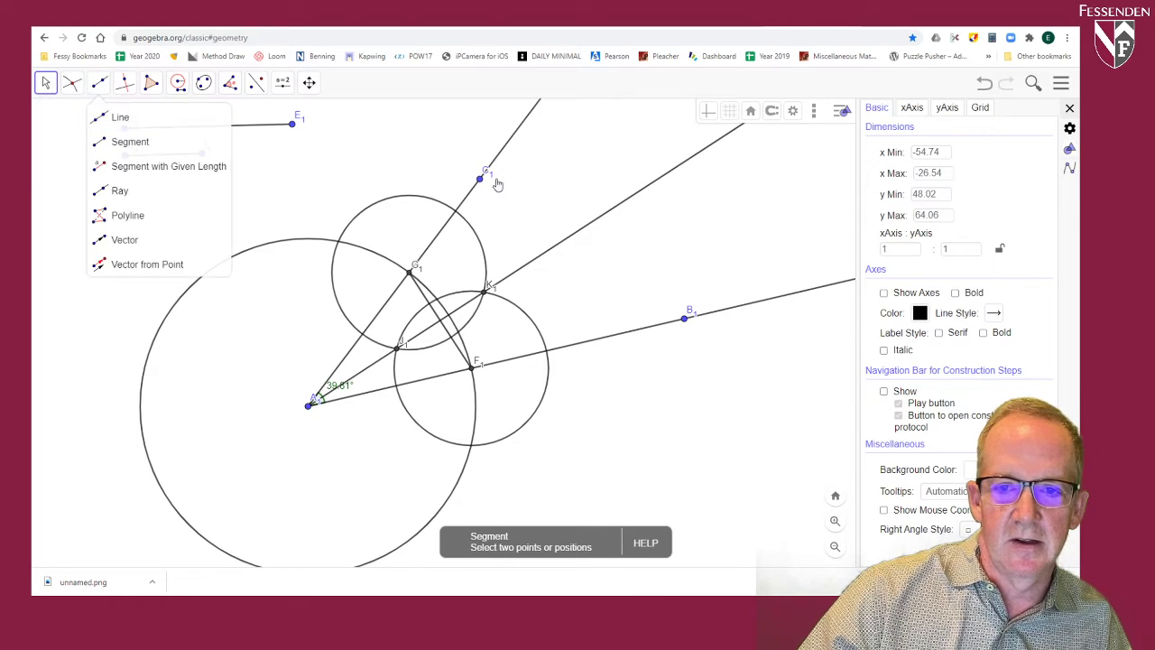
left_click(579, 232)
left_click(704, 110)
left_click(729, 136)
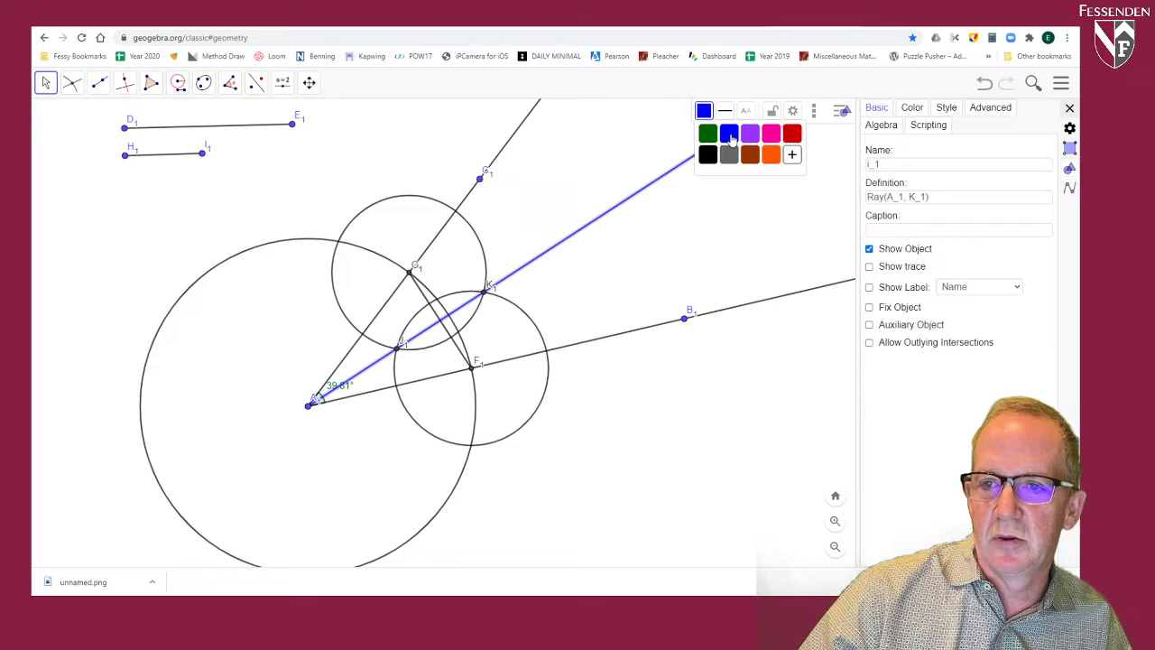
Step: Widen the bisected angle at A1 to about 59.39° by moving point C1
left_click(1070, 108)
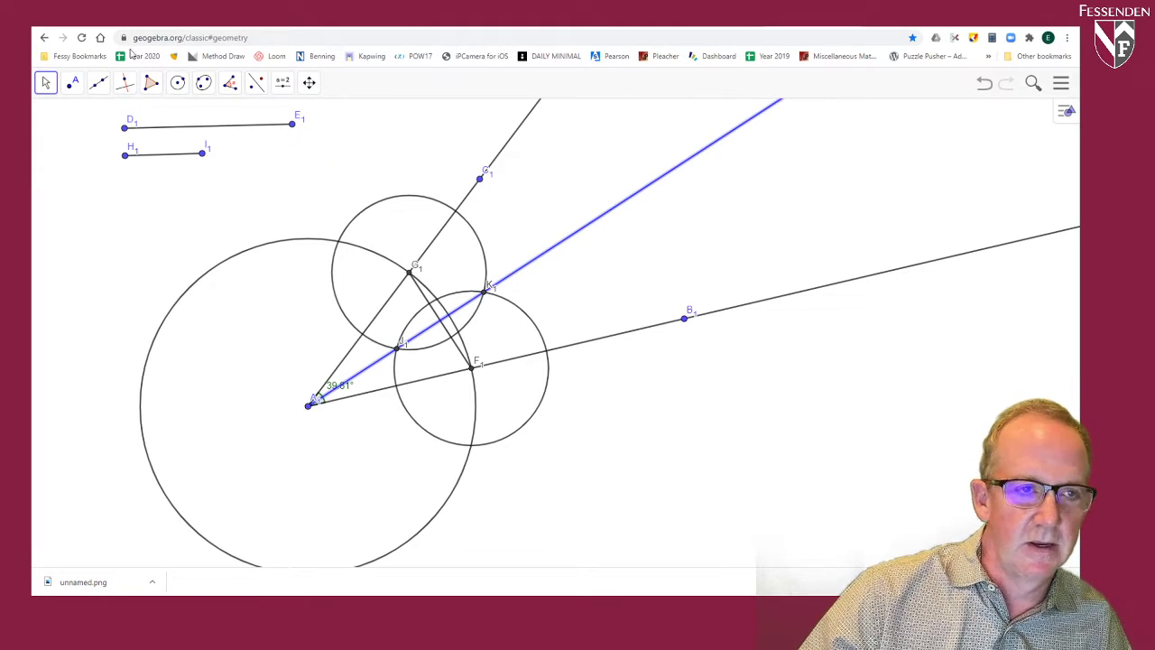
left_click(45, 82)
left_click(65, 122)
left_click_drag(484, 183, 394, 134)
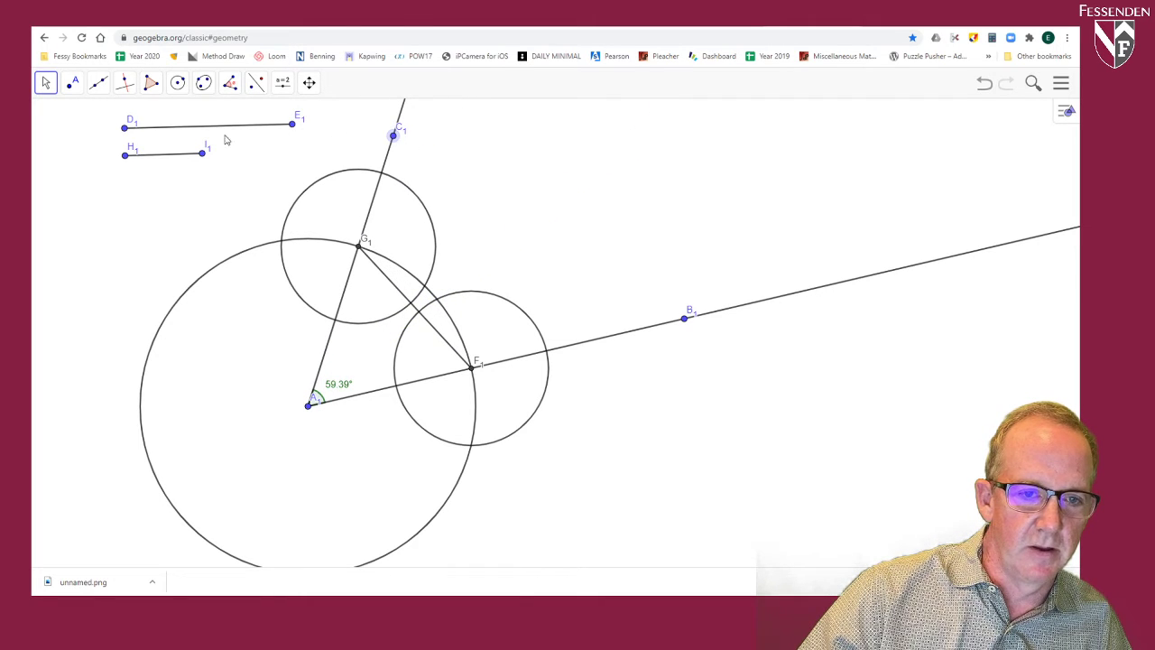
Step: Lengthen radius segment H1I1 and shorten radius segment D1E1 by moving their endpoints I1 and E1
left_click_drag(204, 156, 233, 157)
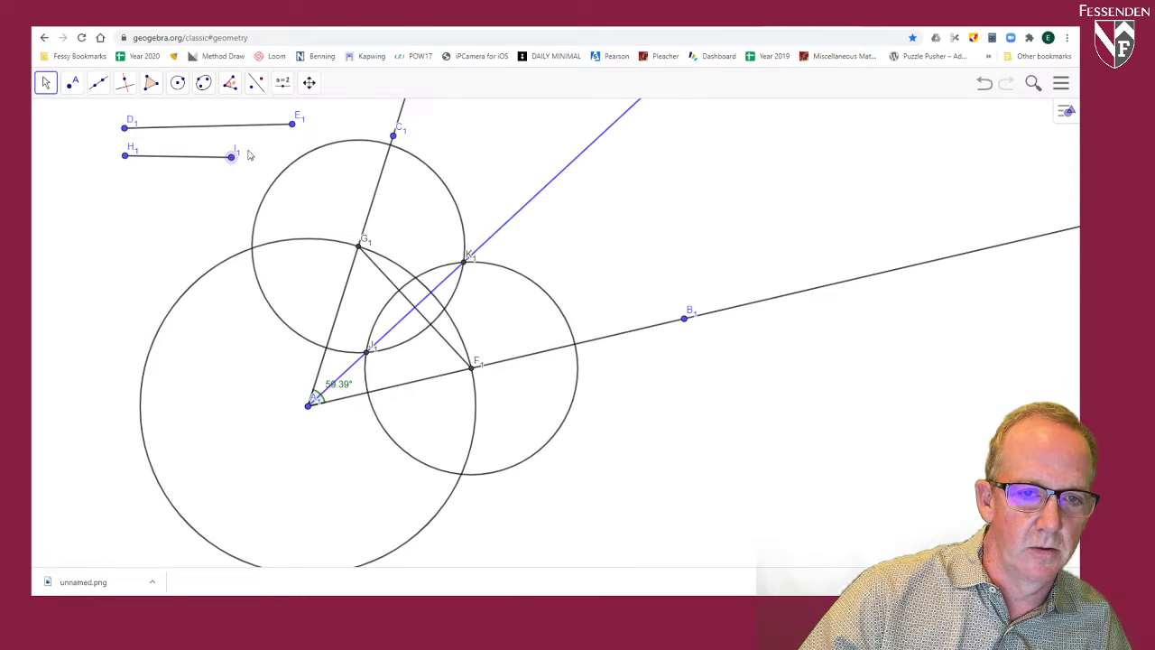
left_click_drag(294, 130, 265, 135)
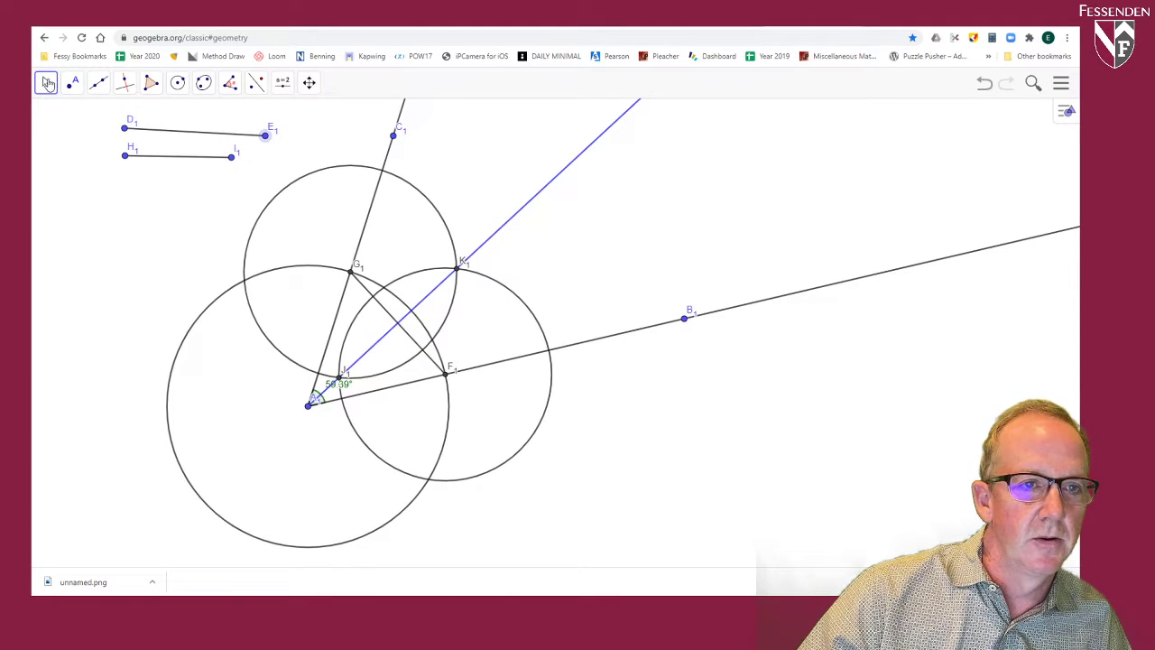
Step: Narrow the angle at A1 to about 45.02° by moving C1, and place its measurement label outside the angle
left_click_drag(394, 136, 451, 174)
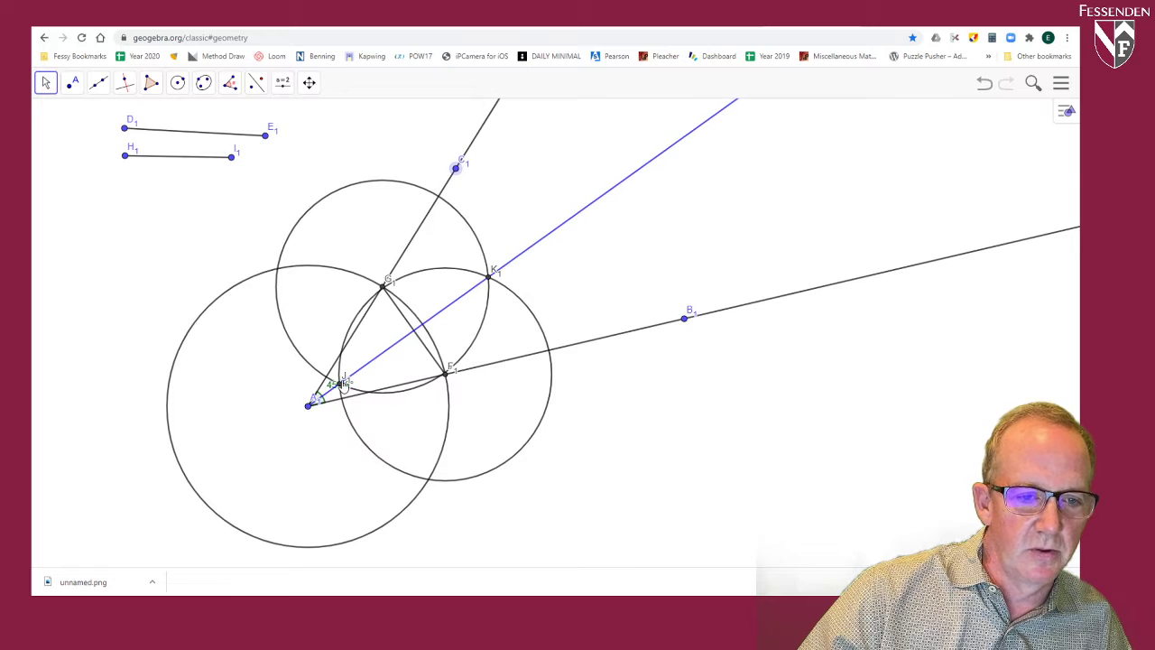
left_click_drag(349, 393, 314, 385)
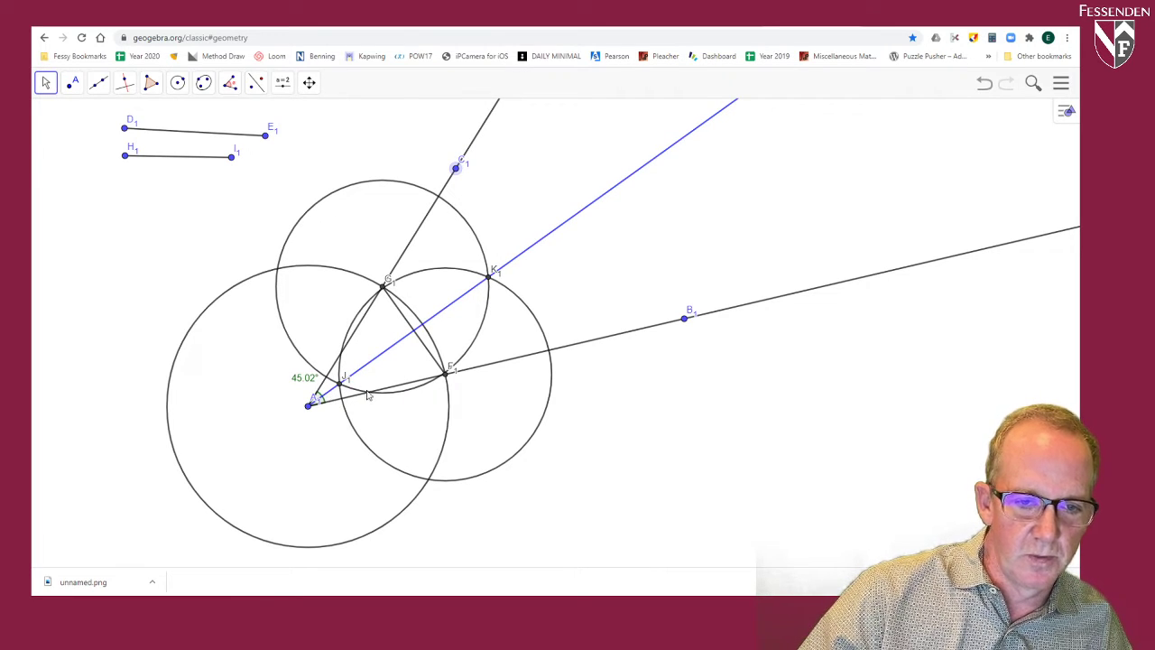
Step: Measure the half angle B1A1K1 and shift its label slightly away from the vertex
left_click(229, 82)
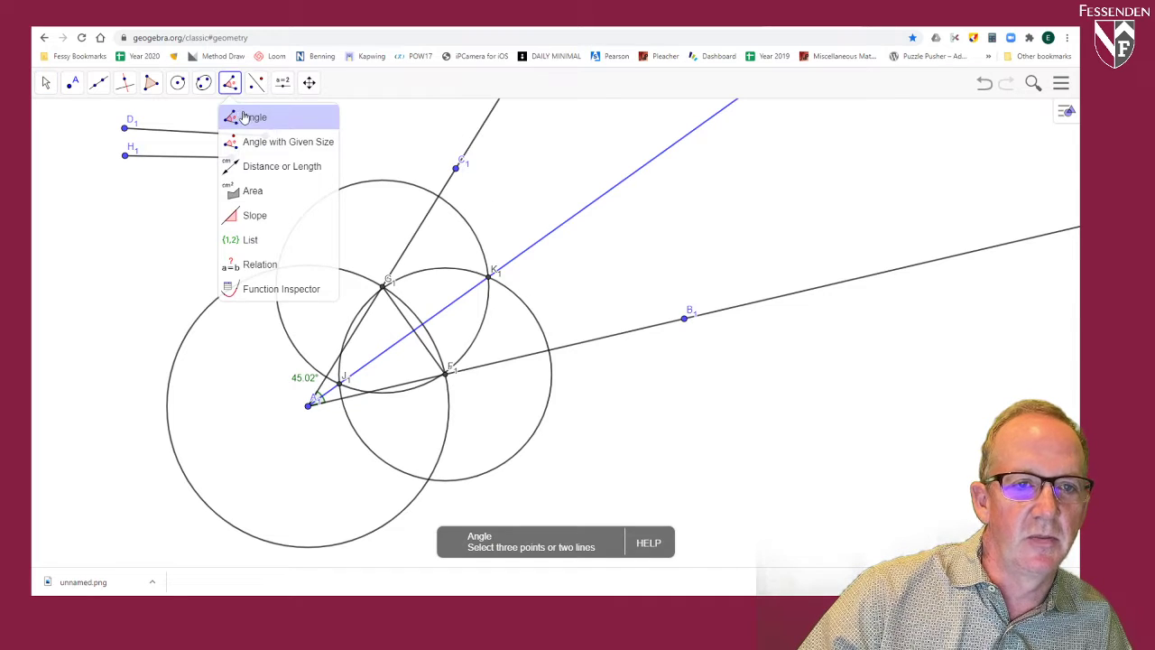
left_click(242, 116)
left_click(685, 320)
left_click(308, 407)
left_click(489, 278)
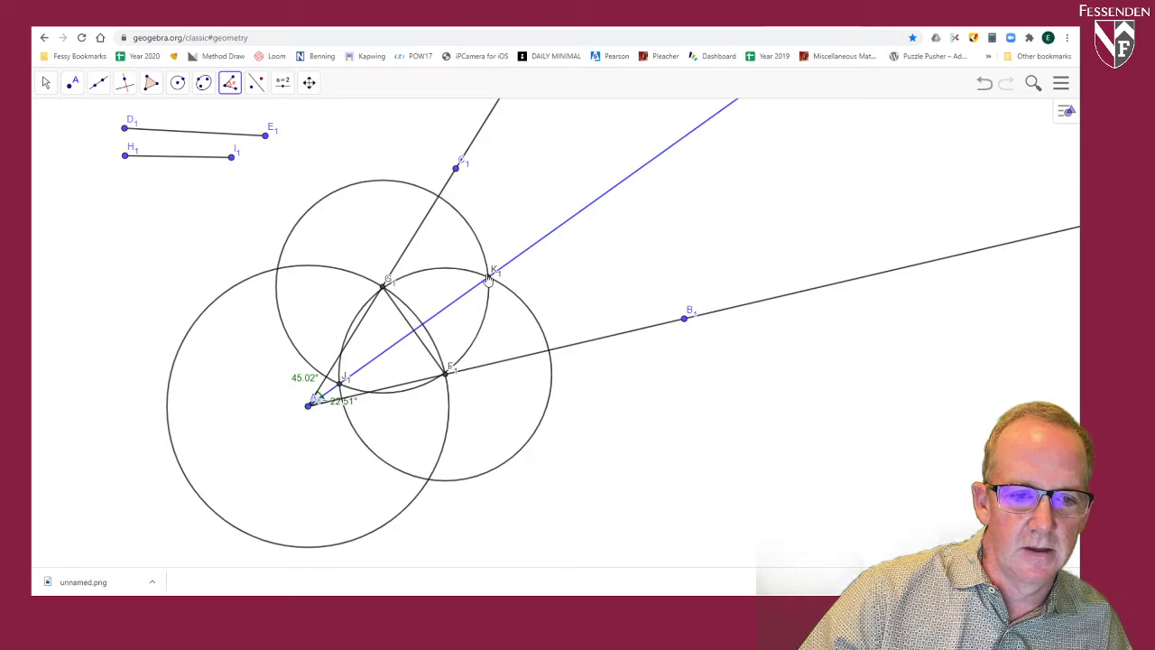
left_click(45, 82)
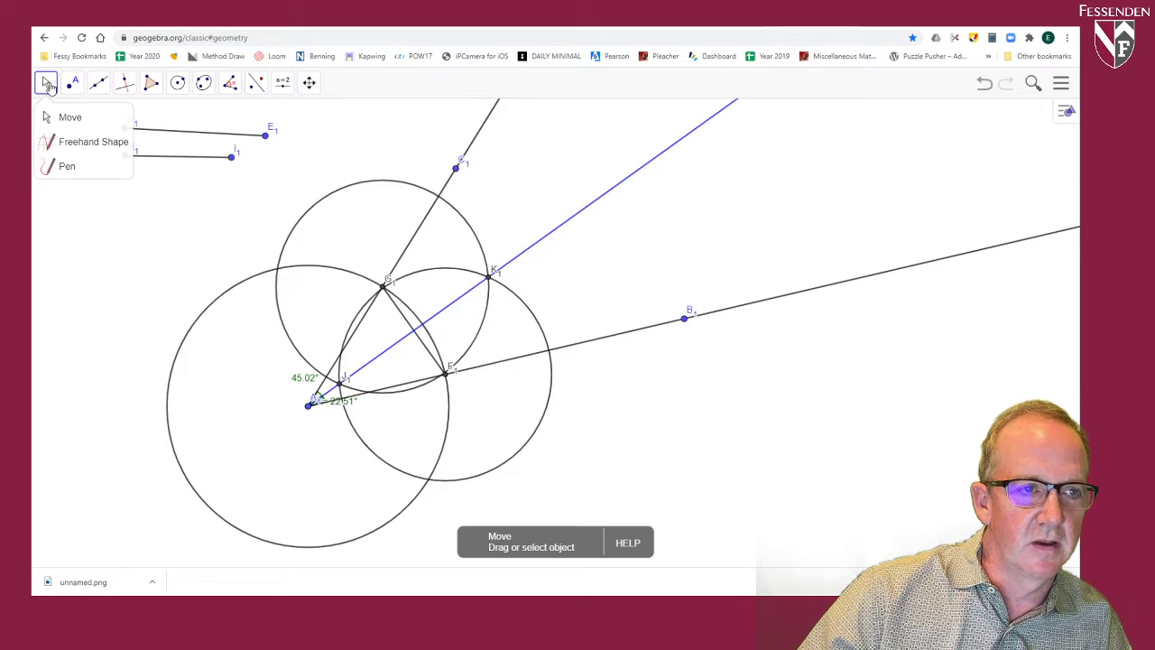
left_click(54, 113)
left_click_drag(346, 403, 364, 393)
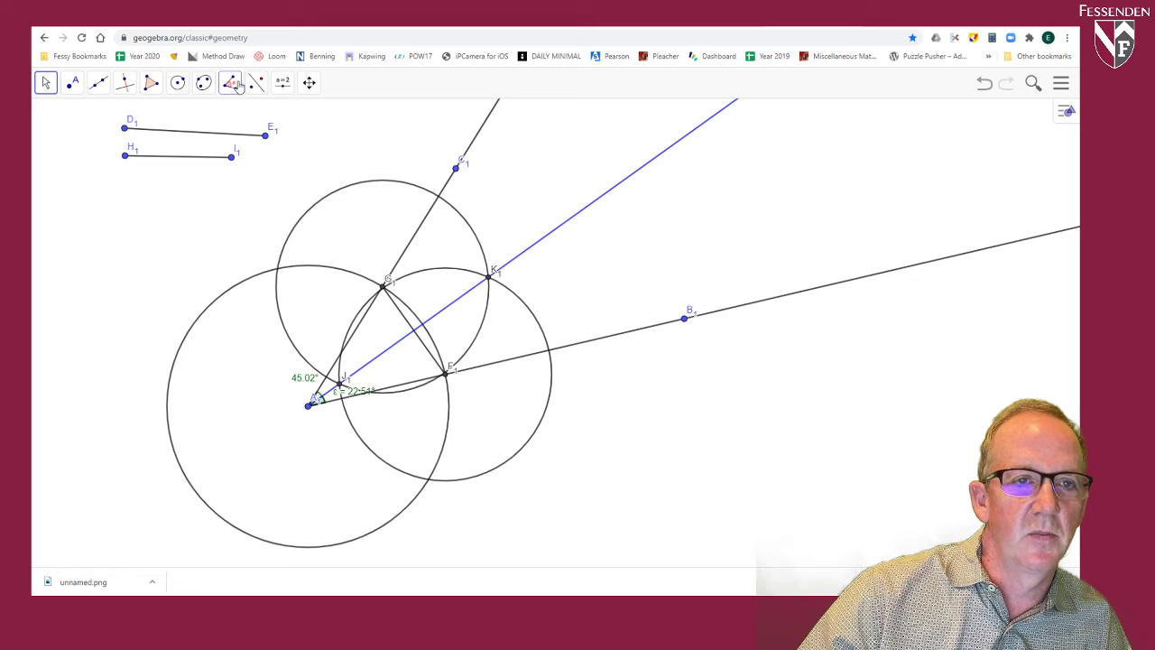
Step: Add the text "Bisect an Angle" above the construction, near point C1
left_click(283, 82)
left_click(307, 136)
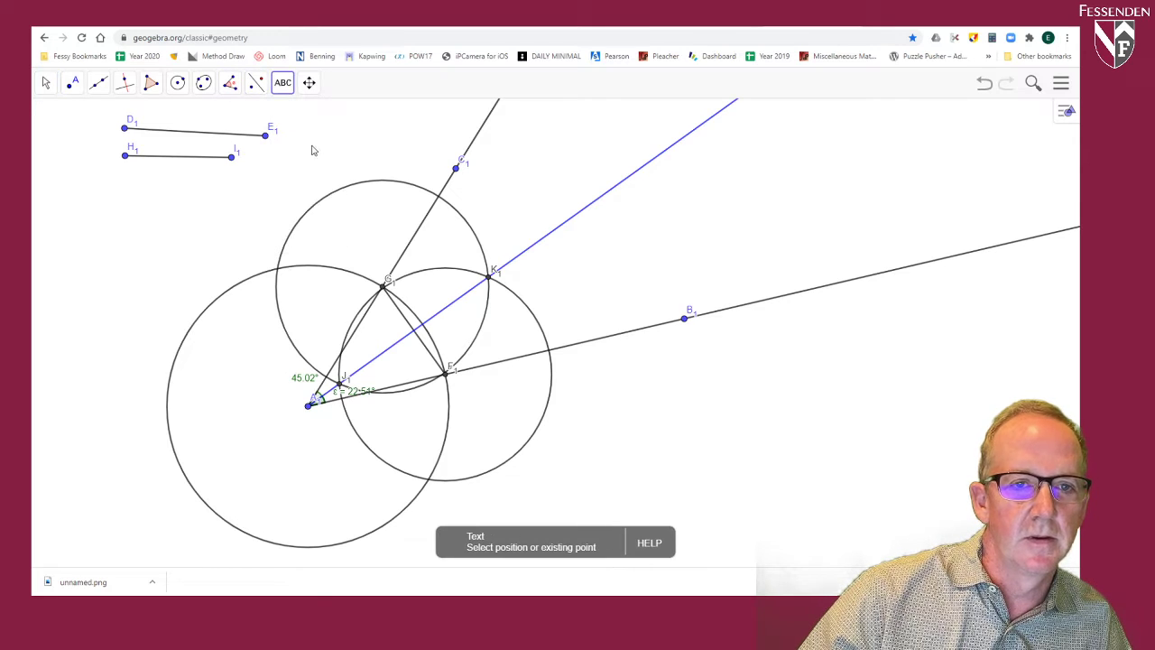
left_click(396, 154)
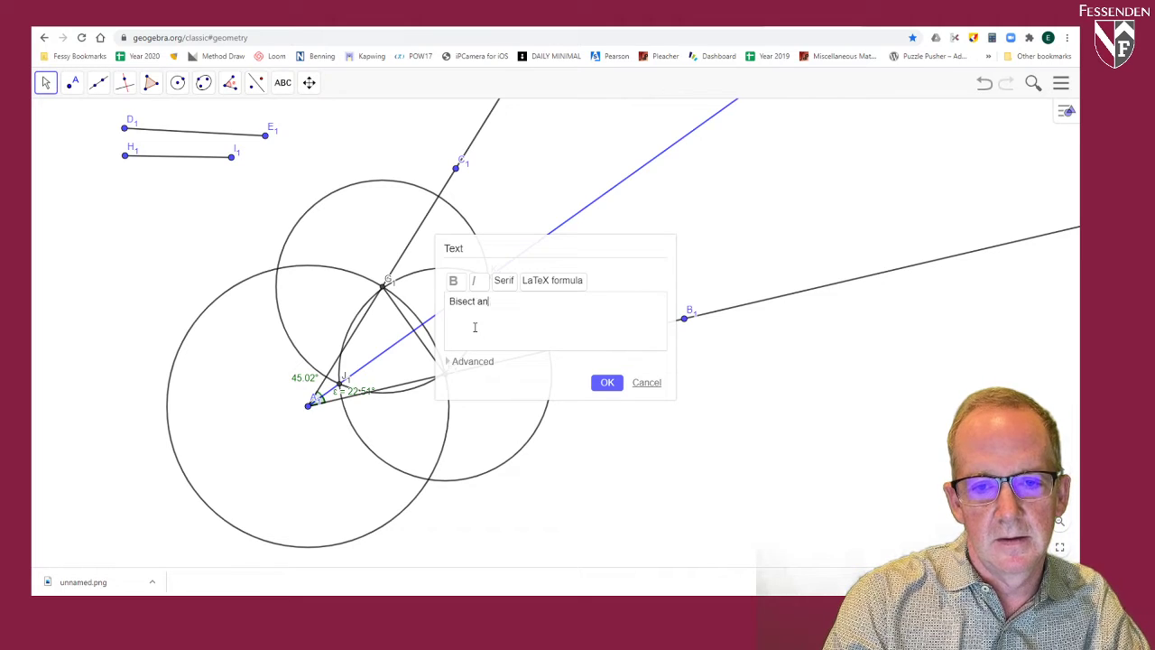
type("Bisect an Angle")
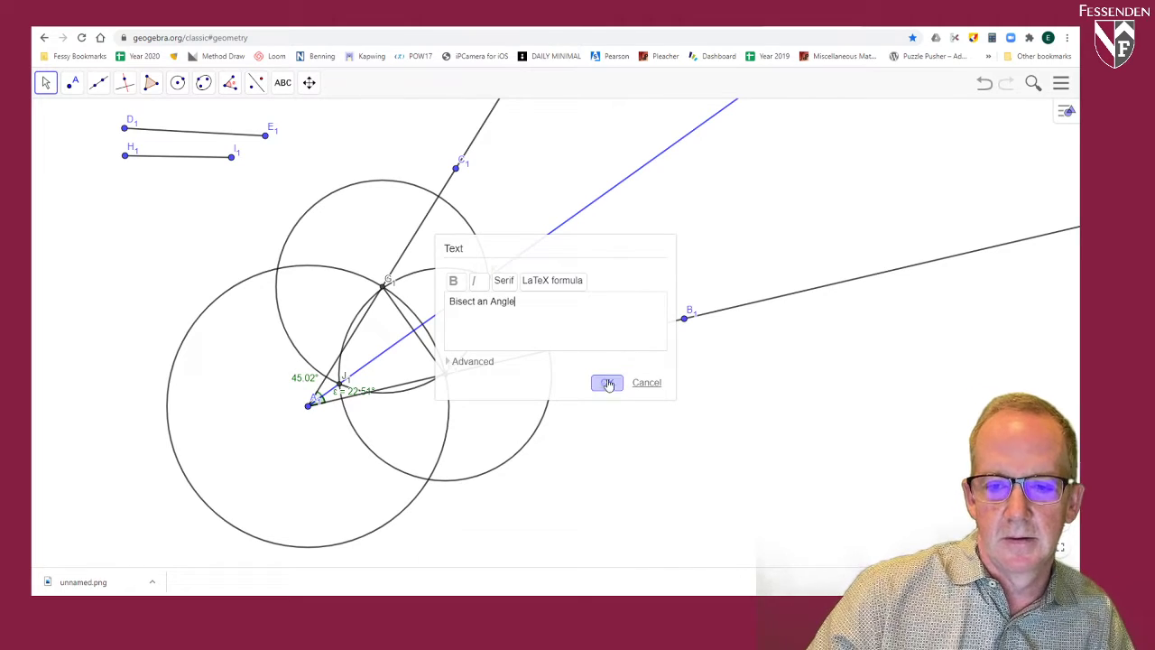
left_click(607, 383)
Step: Enlarge the "Bisect an Angle" text and move it into the space between rays A1C1 and A1B1
left_click(46, 82)
left_click(125, 82)
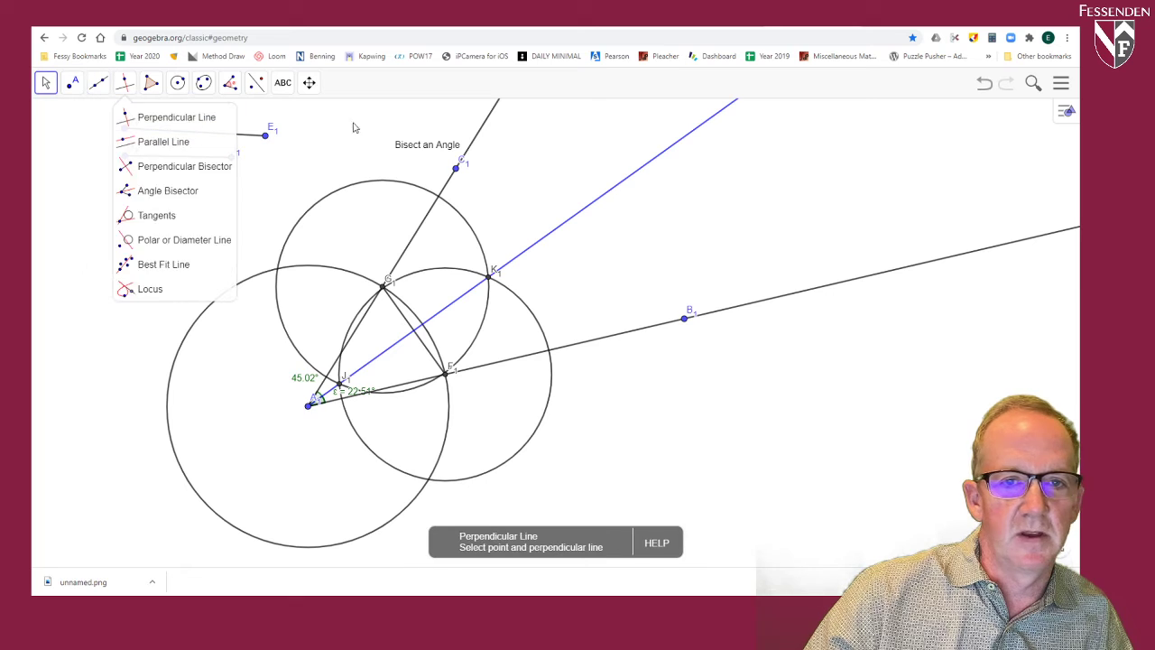
key("Escape")
left_click(1067, 111)
left_click(948, 110)
left_click(975, 223)
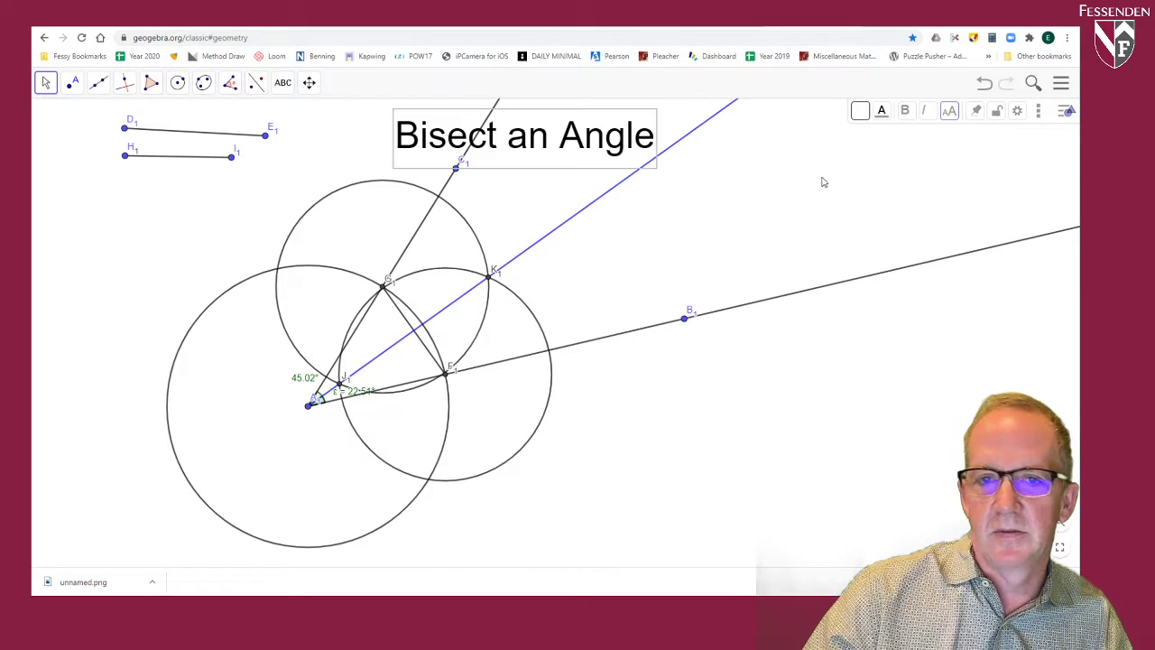
left_click_drag(589, 134, 703, 185)
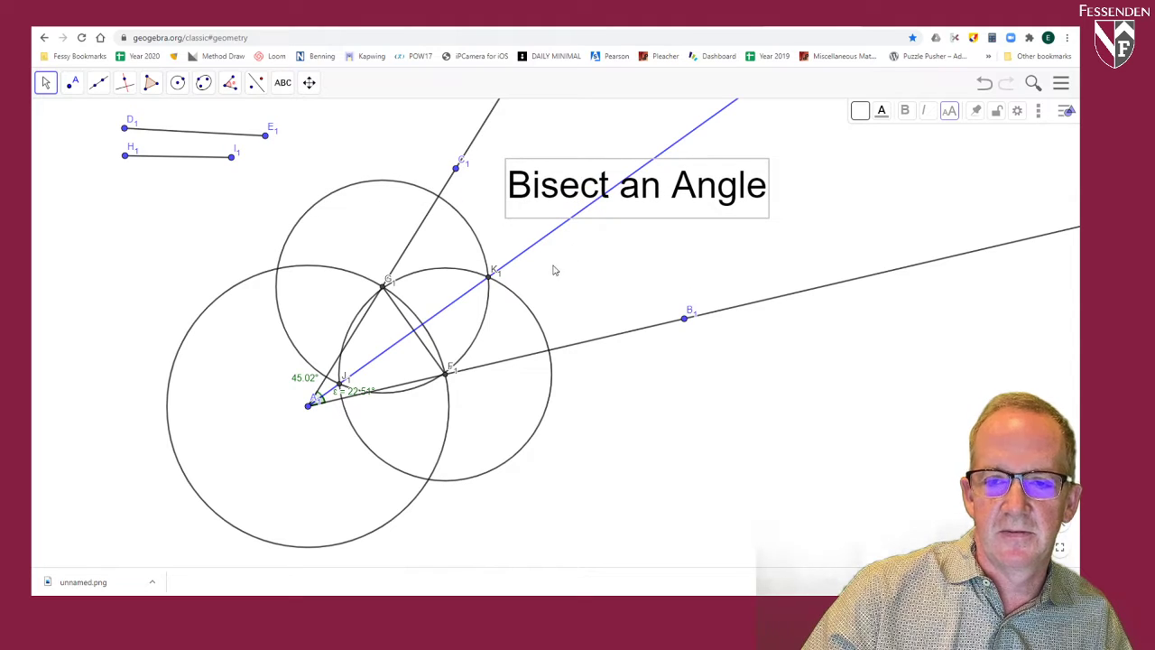
Step: Draw an acute angle in an empty area from two rays sharing vertex L1, through points M1 and N1
left_click(309, 82)
left_click(314, 119)
left_click_drag(181, 212, 672, 401)
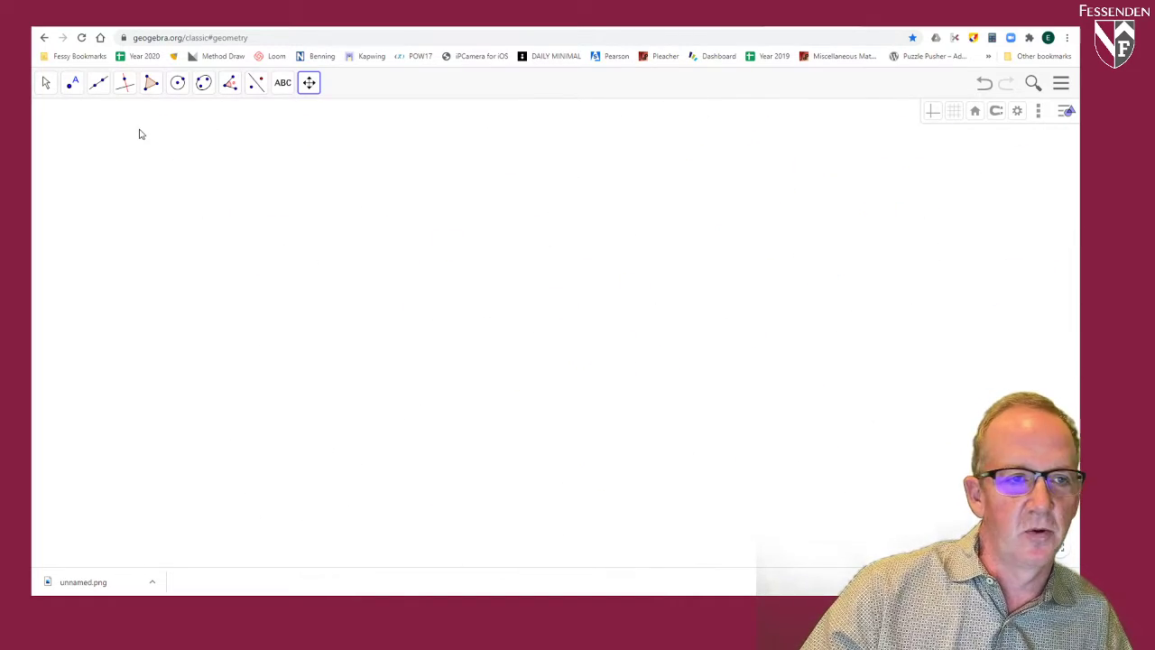
left_click(99, 82)
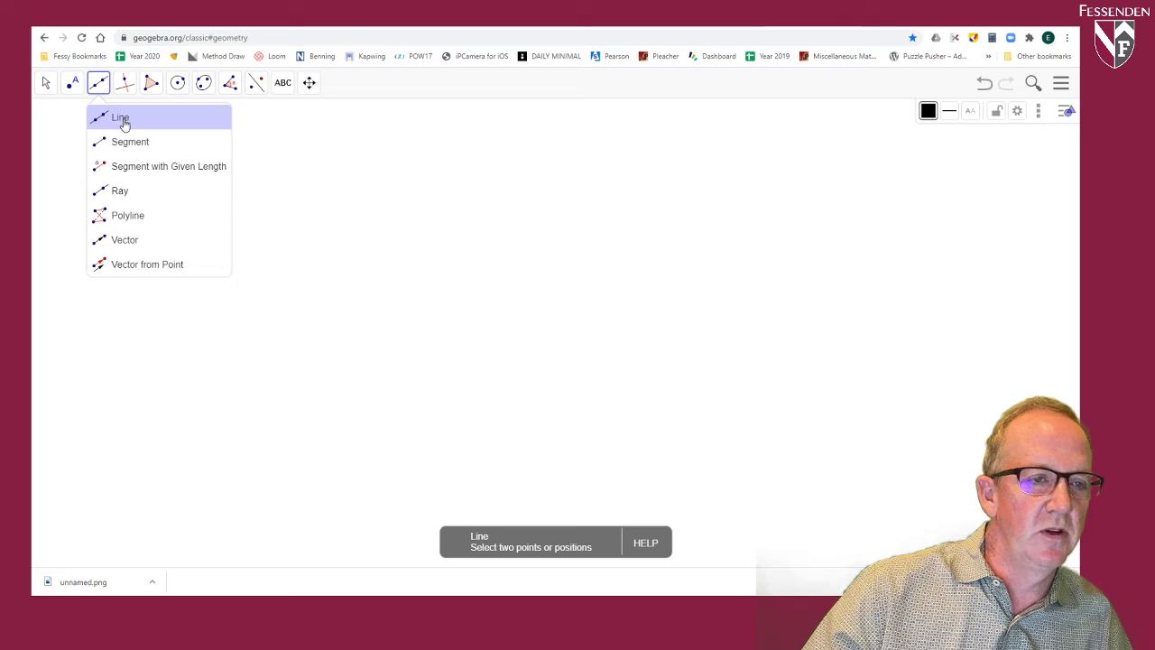
left_click(123, 191)
left_click(159, 308)
left_click(228, 170)
left_click(159, 311)
left_click(404, 204)
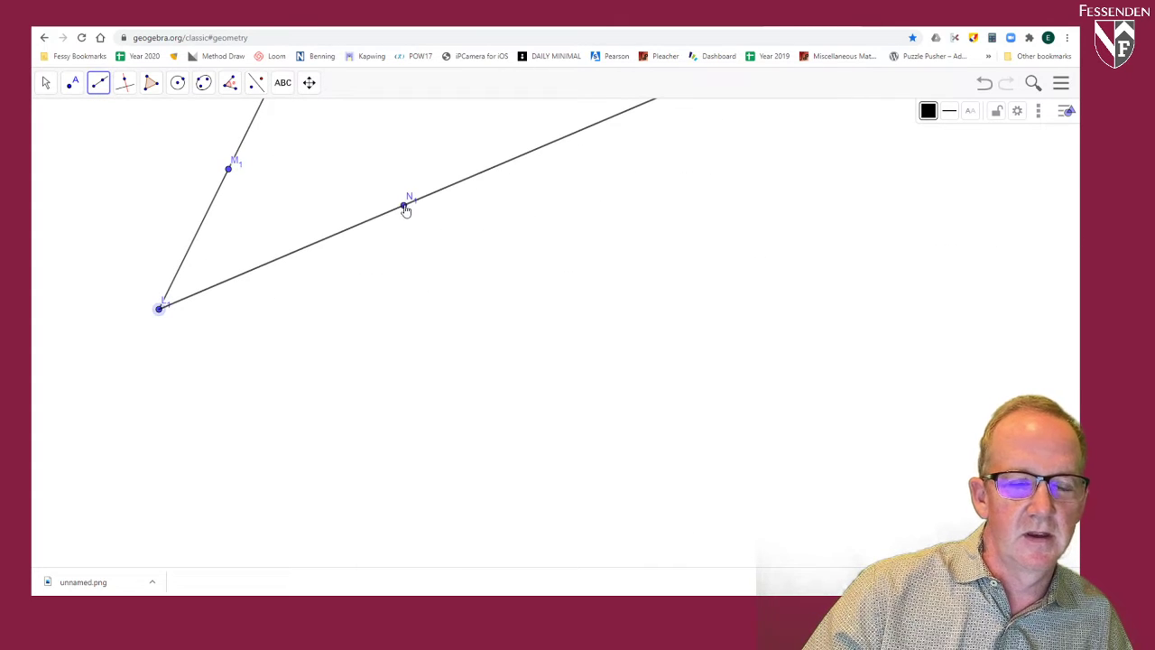
Step: Draw a second, narrower angle with rays from O1 through P1 and Q1, plus a separate horizontal ray R1S1 below
left_click(432, 352)
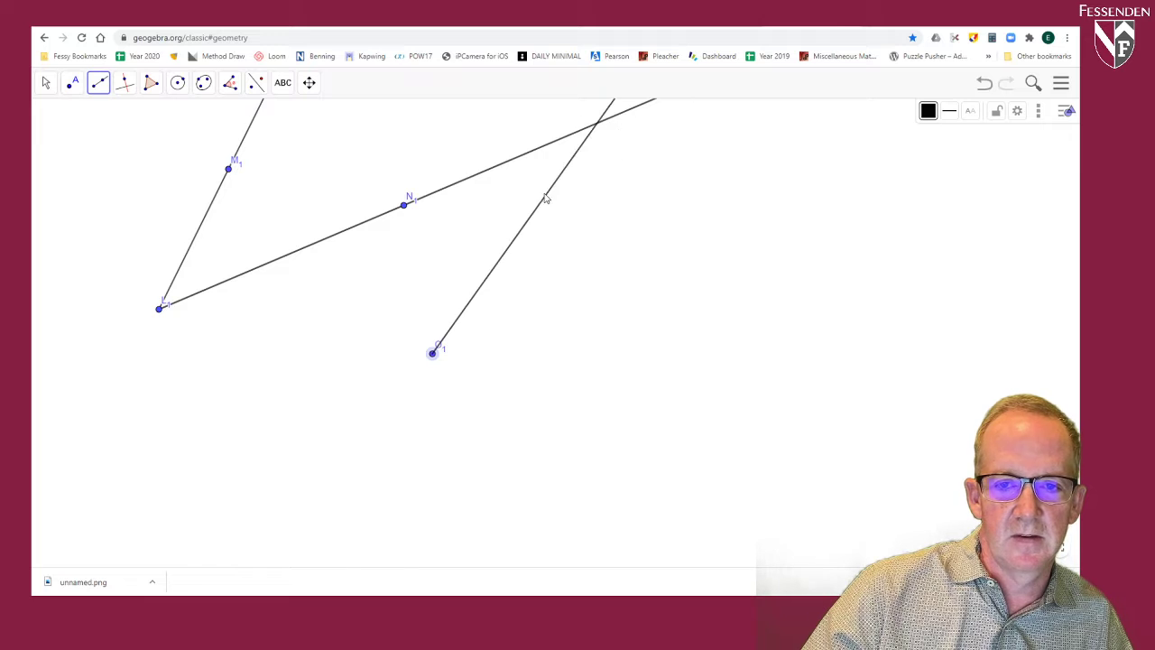
left_click(501, 188)
left_click(432, 352)
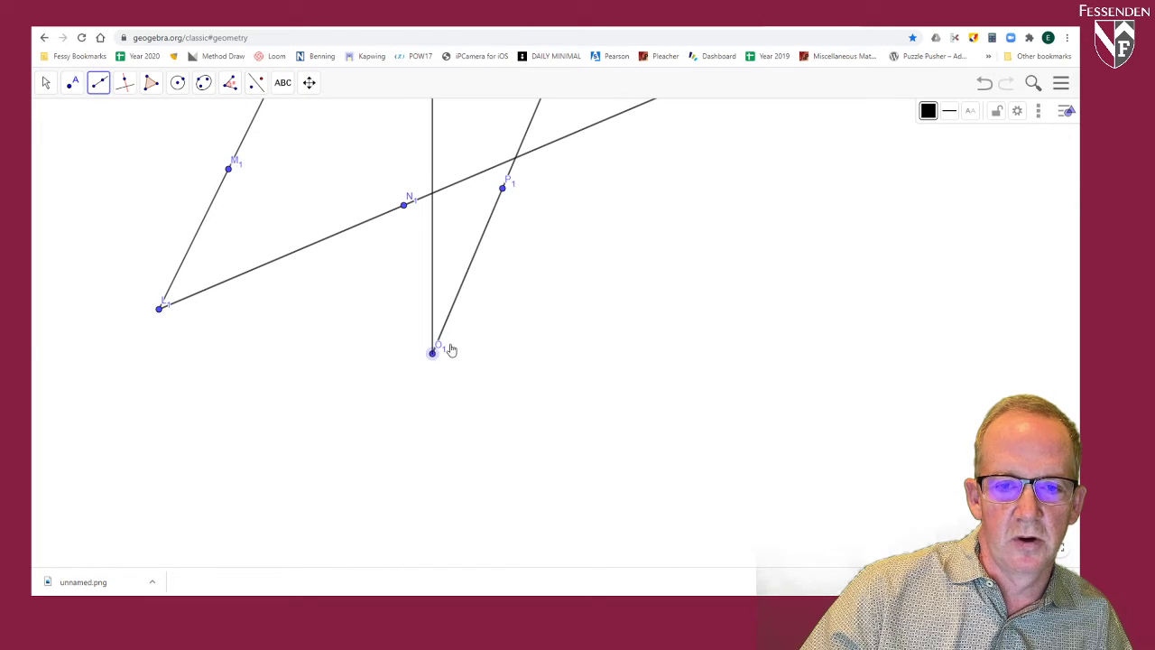
left_click(540, 212)
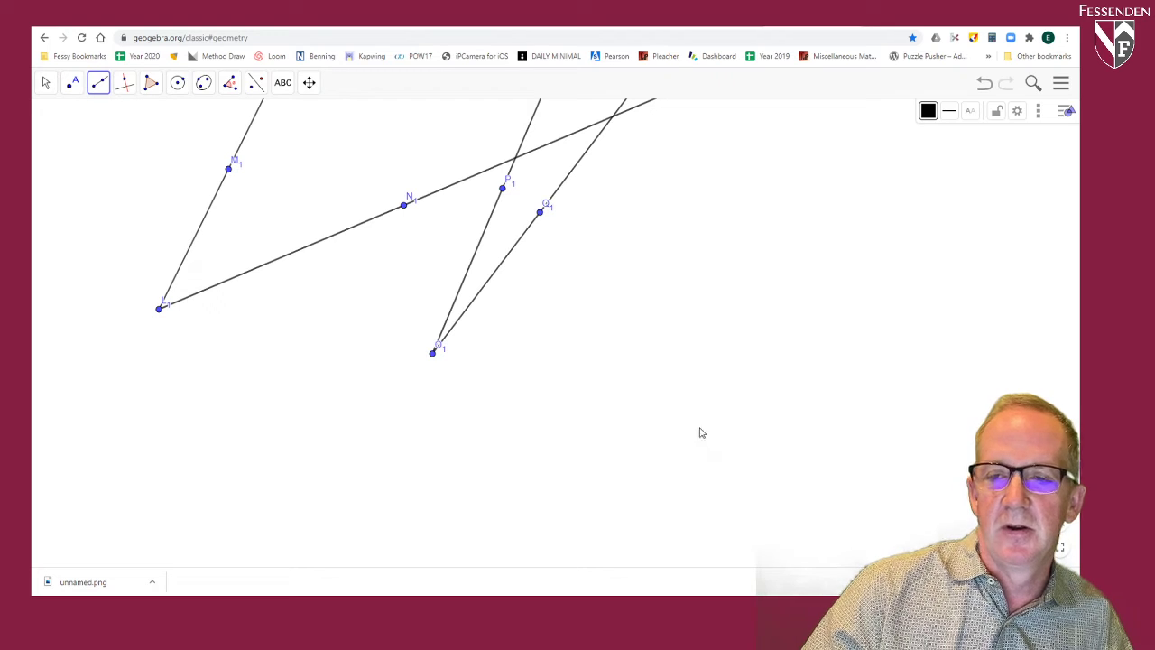
left_click(591, 448)
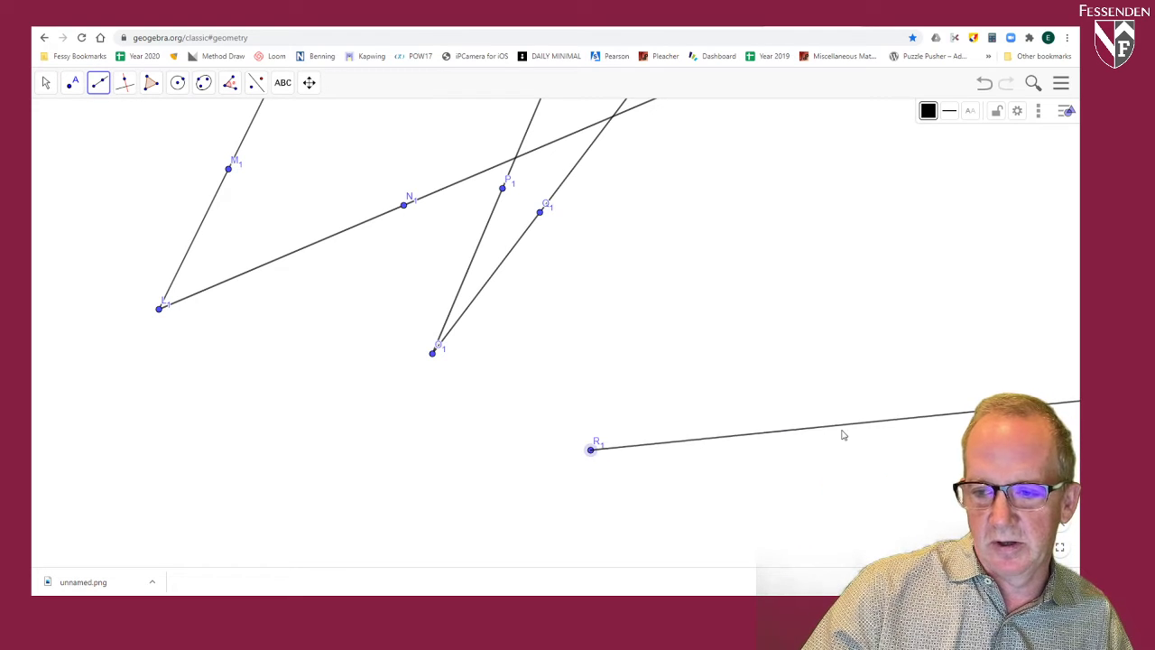
left_click(940, 448)
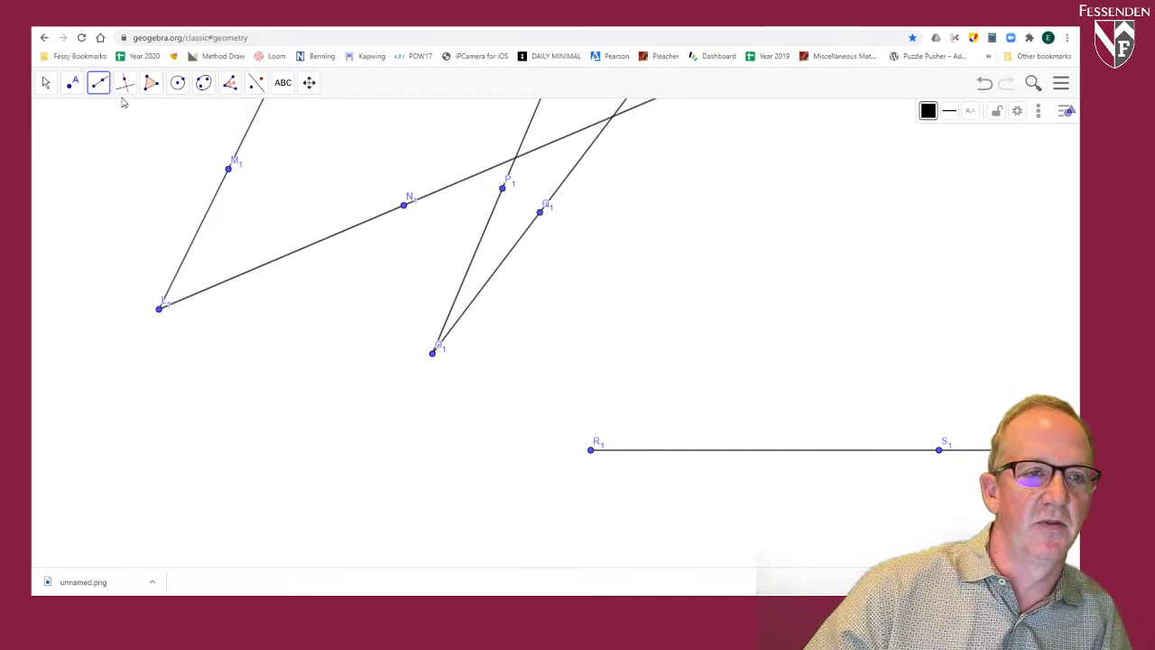
Step: Draw a short horizontal segment T1U1 beside the first angle as the compass radius
left_click(177, 83)
left_click(198, 167)
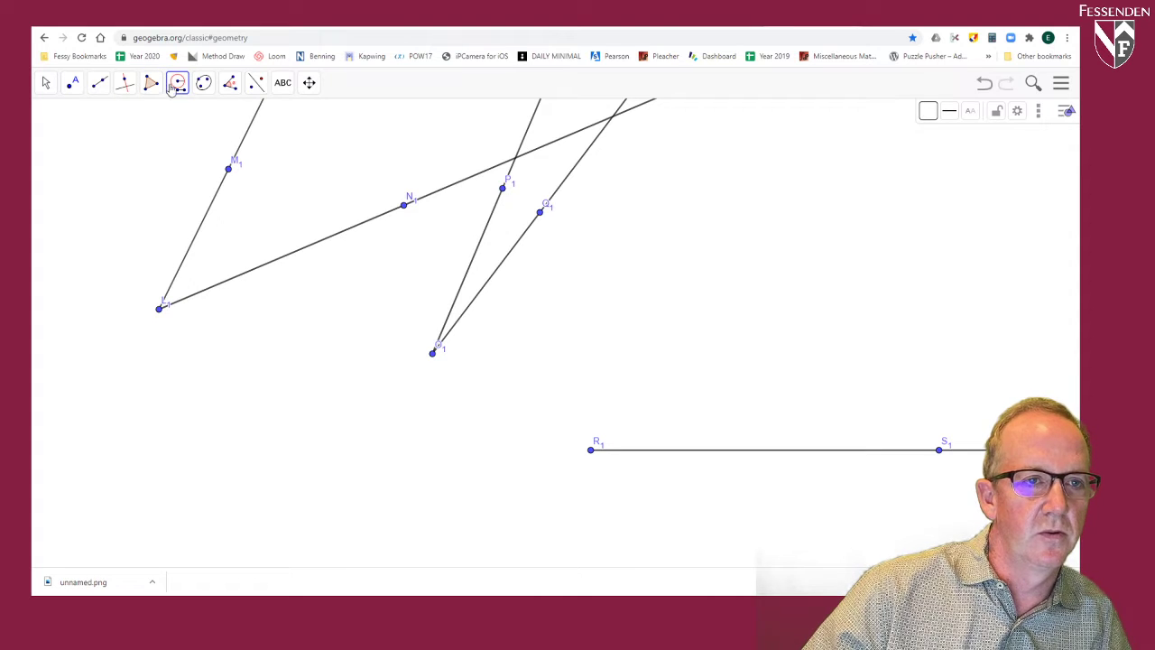
left_click(99, 83)
left_click(120, 142)
left_click(72, 130)
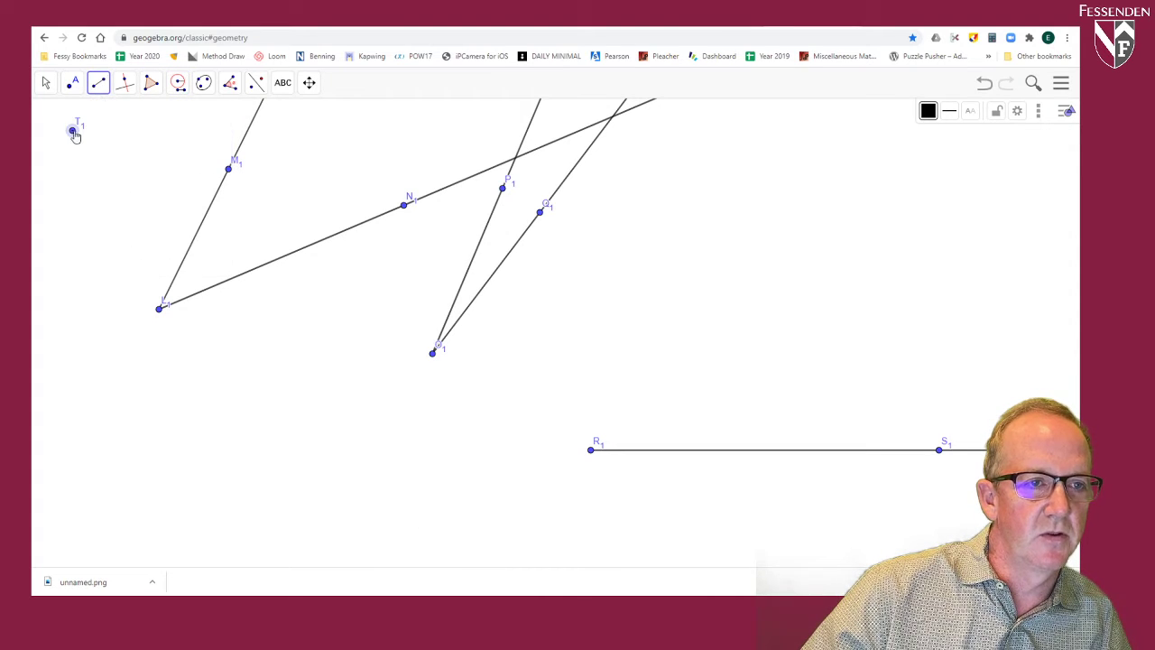
left_click(146, 130)
Step: Construct three Compass circles with radius T1U1, centred at L1, O1 and R1
left_click(180, 85)
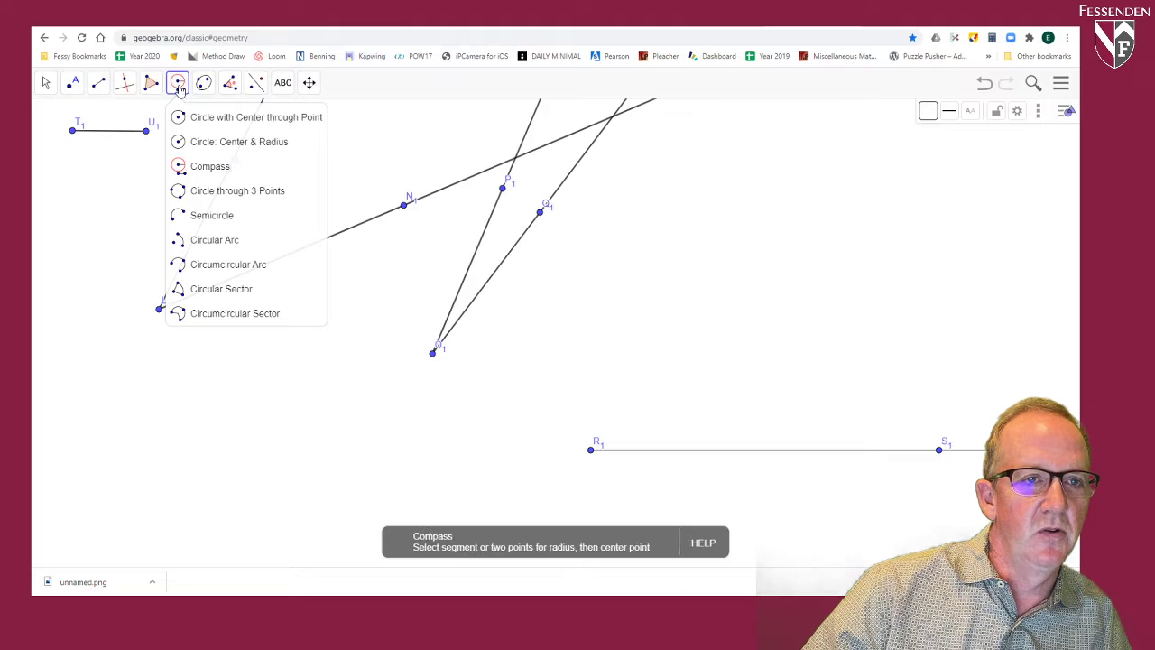
left_click(200, 166)
left_click(106, 133)
left_click(161, 312)
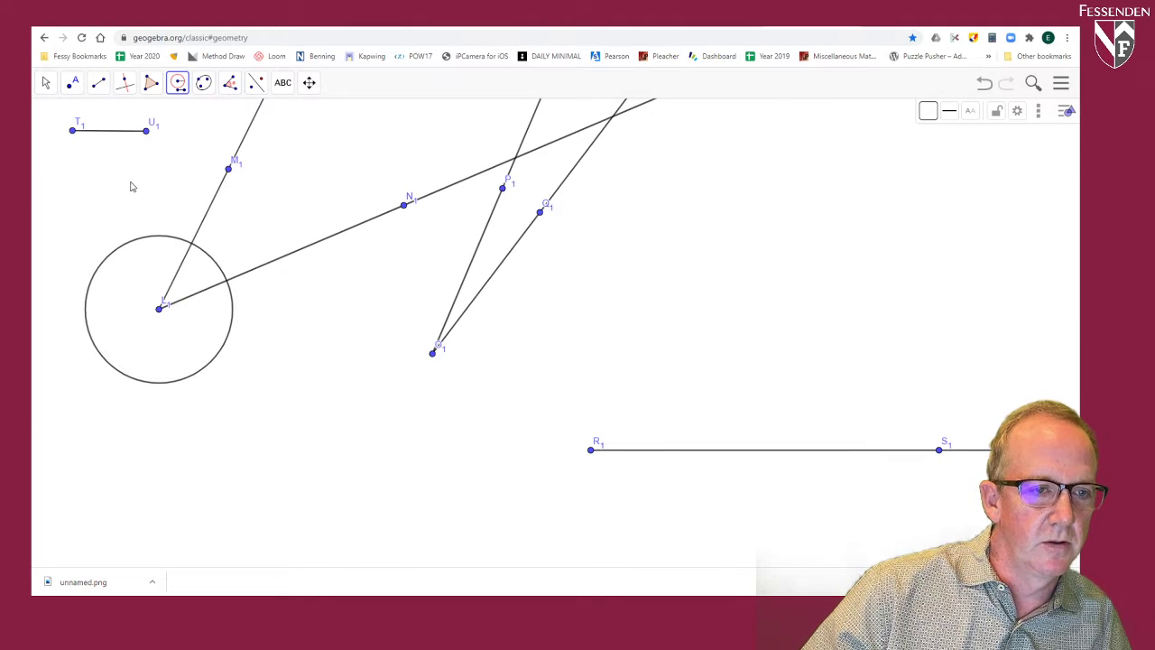
left_click(111, 135)
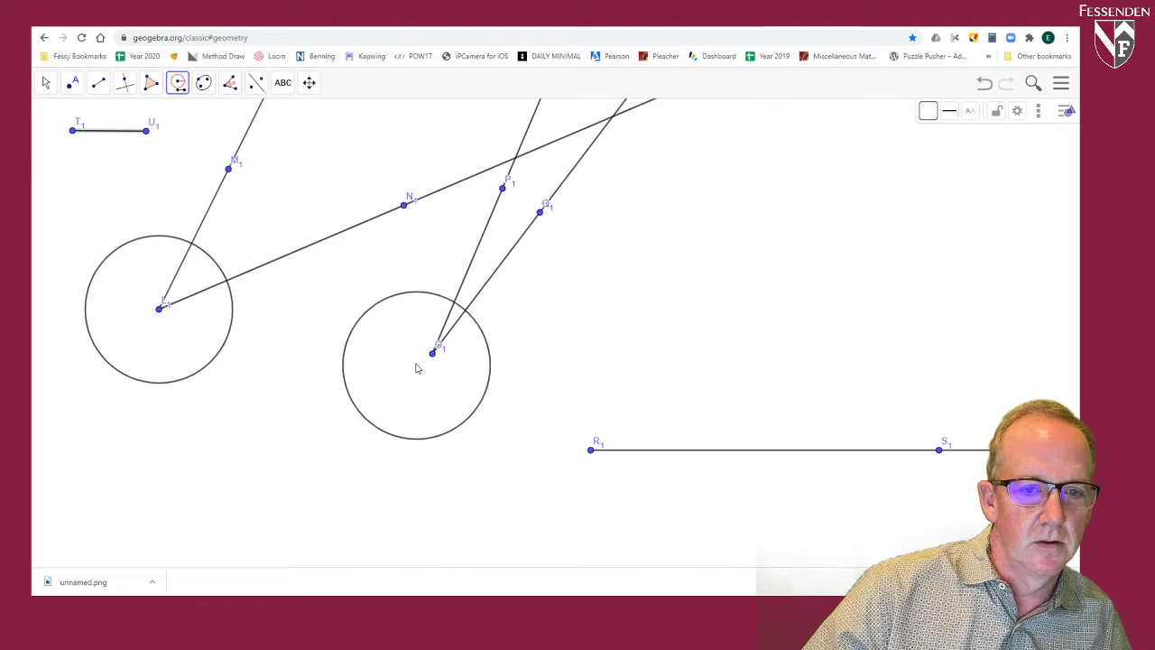
left_click(433, 353)
left_click(121, 135)
left_click(591, 451)
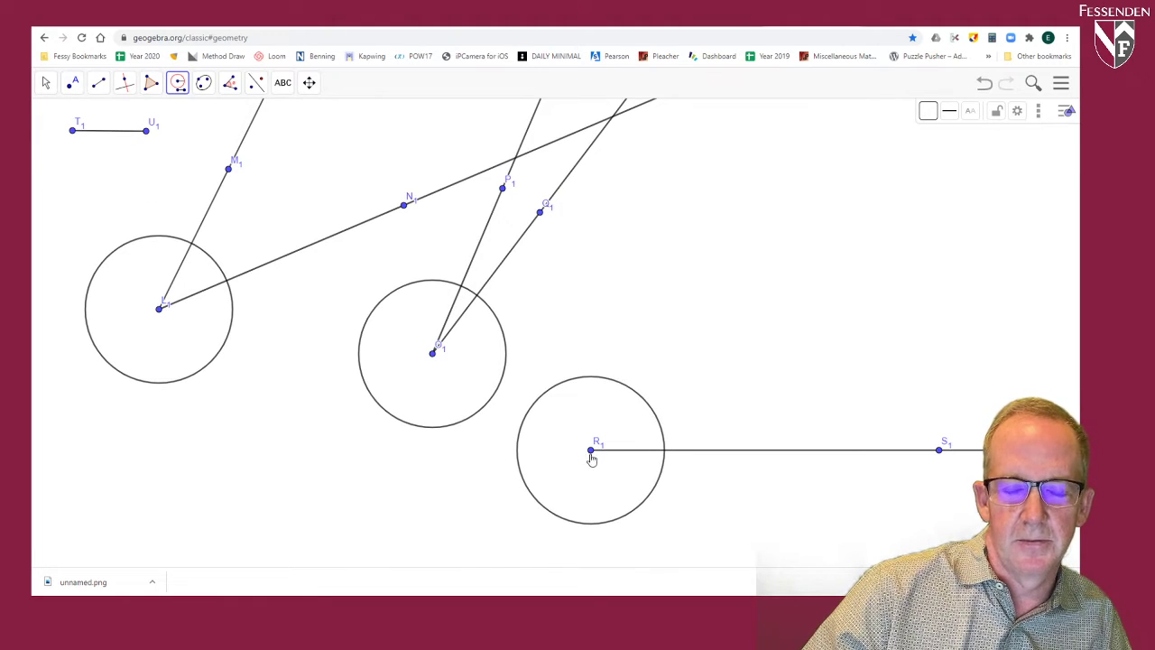
Step: Mark the intersection points of the circles at L1, O1 and R1 with the rays starting from their centres
left_click(100, 84)
mouse_move(72, 83)
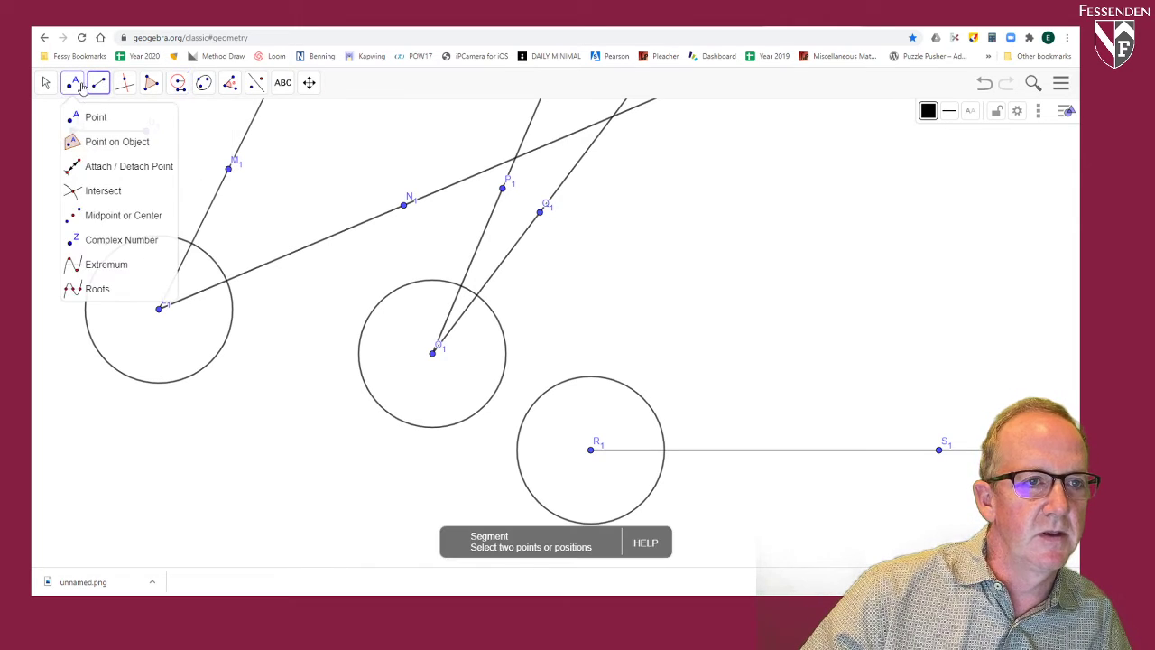
left_click(108, 193)
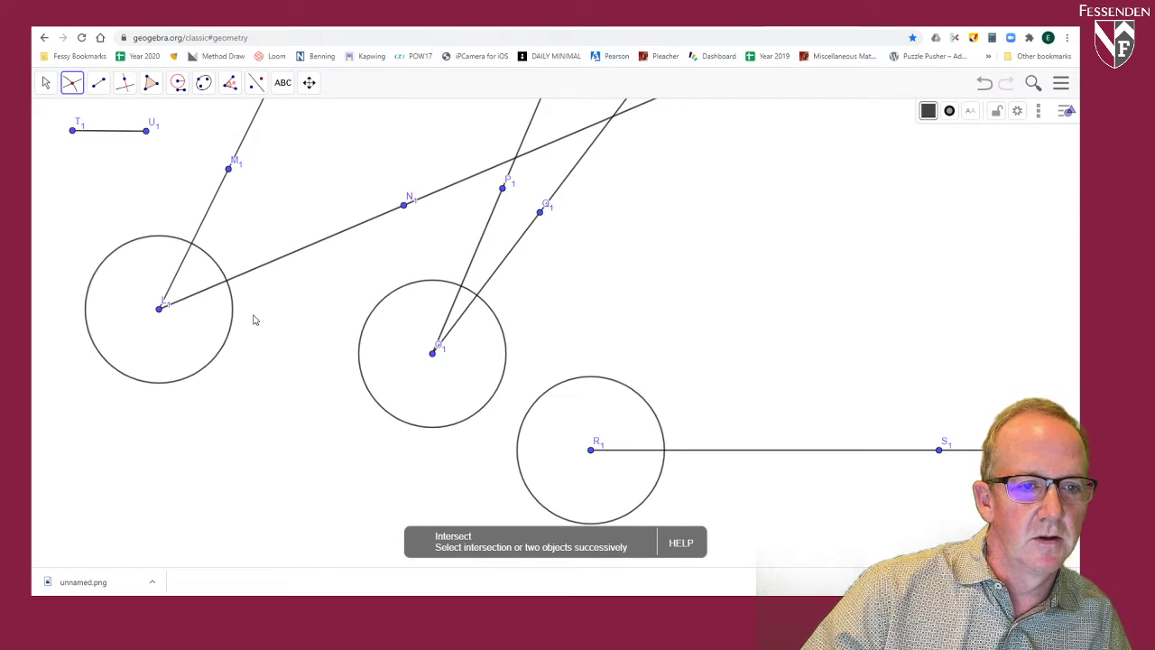
left_click(207, 290)
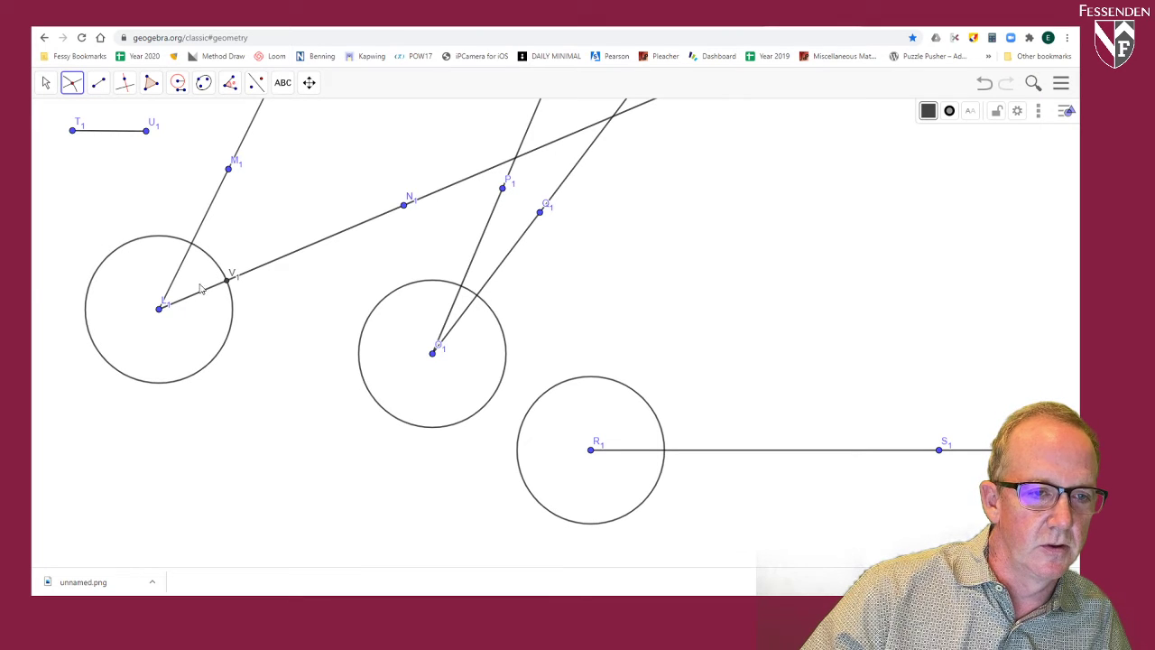
left_click(180, 240)
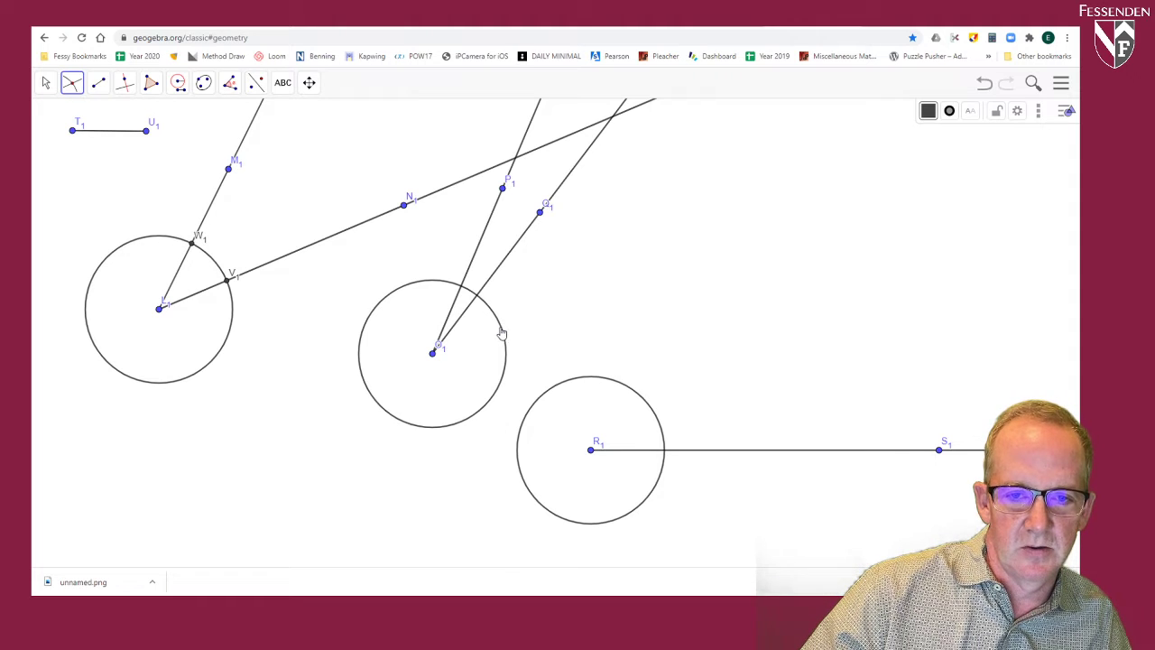
left_click(500, 274)
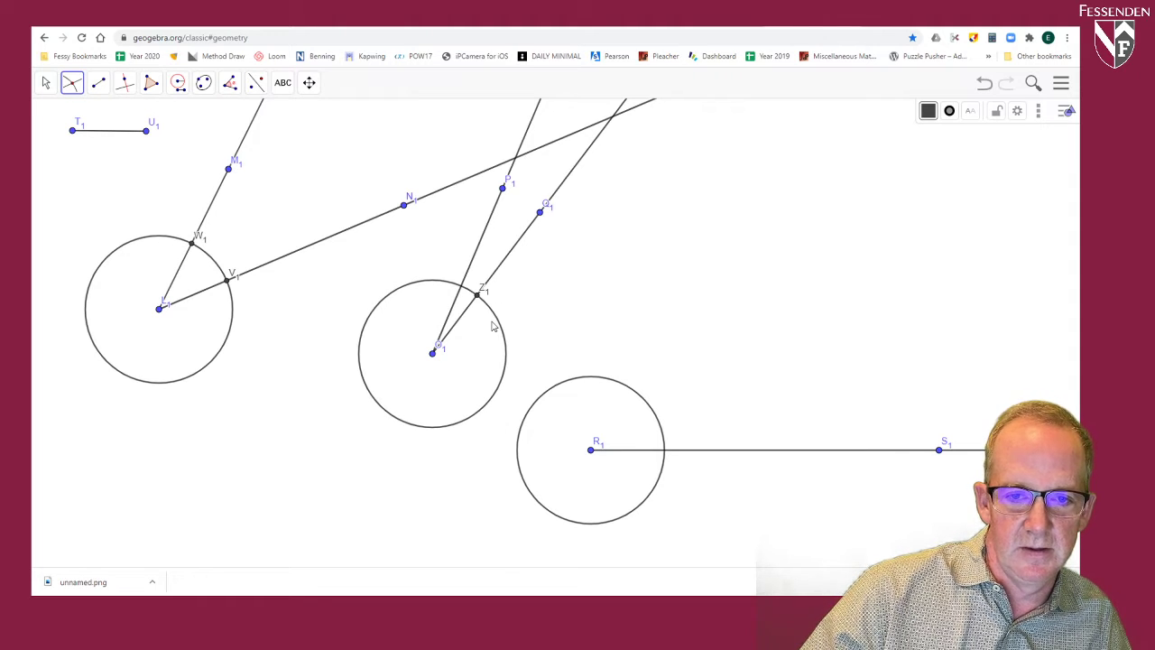
left_click(476, 258)
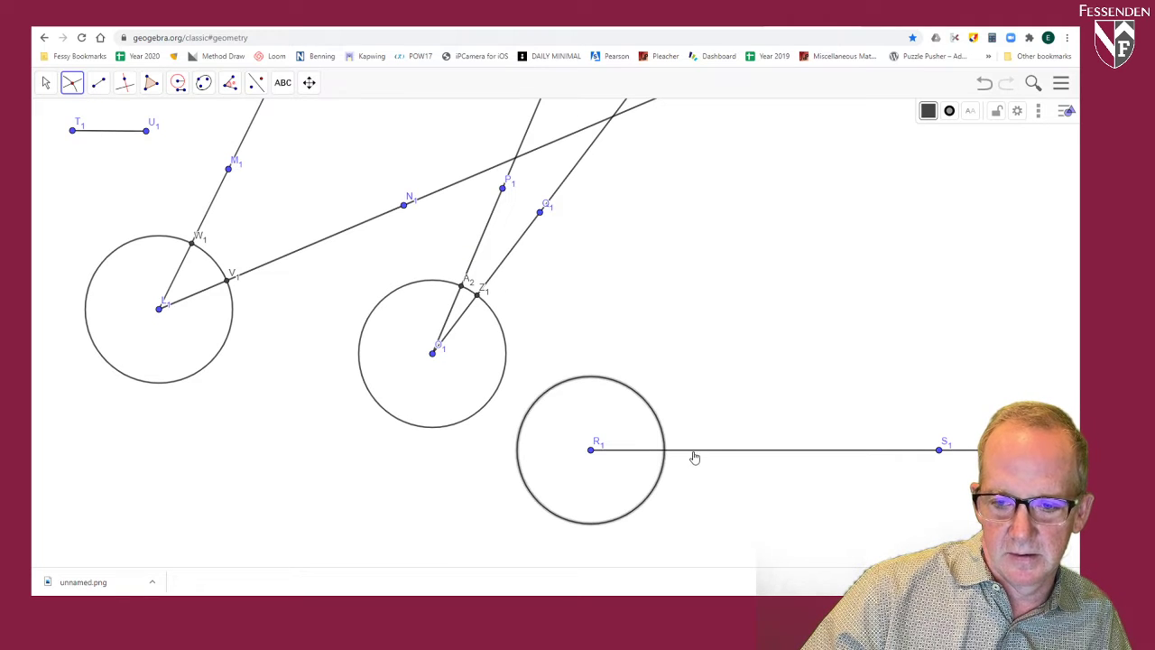
left_click(696, 456)
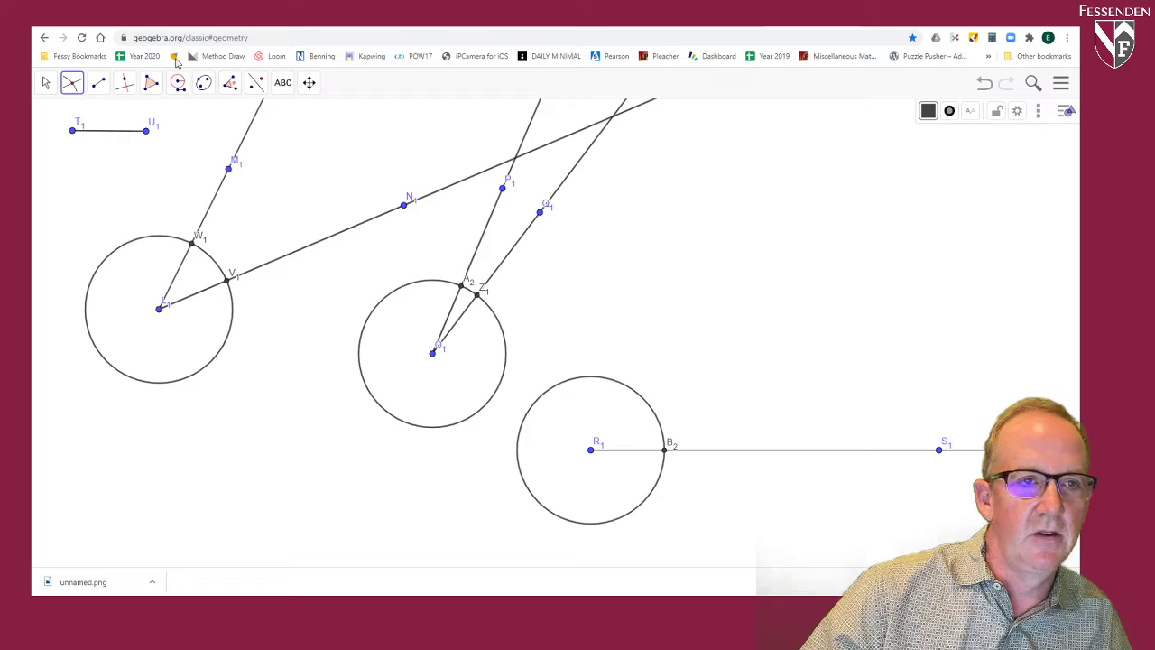
Step: Draw segments W1V1 and A2Z1 joining the circle intersections across the first and second angles
left_click(99, 83)
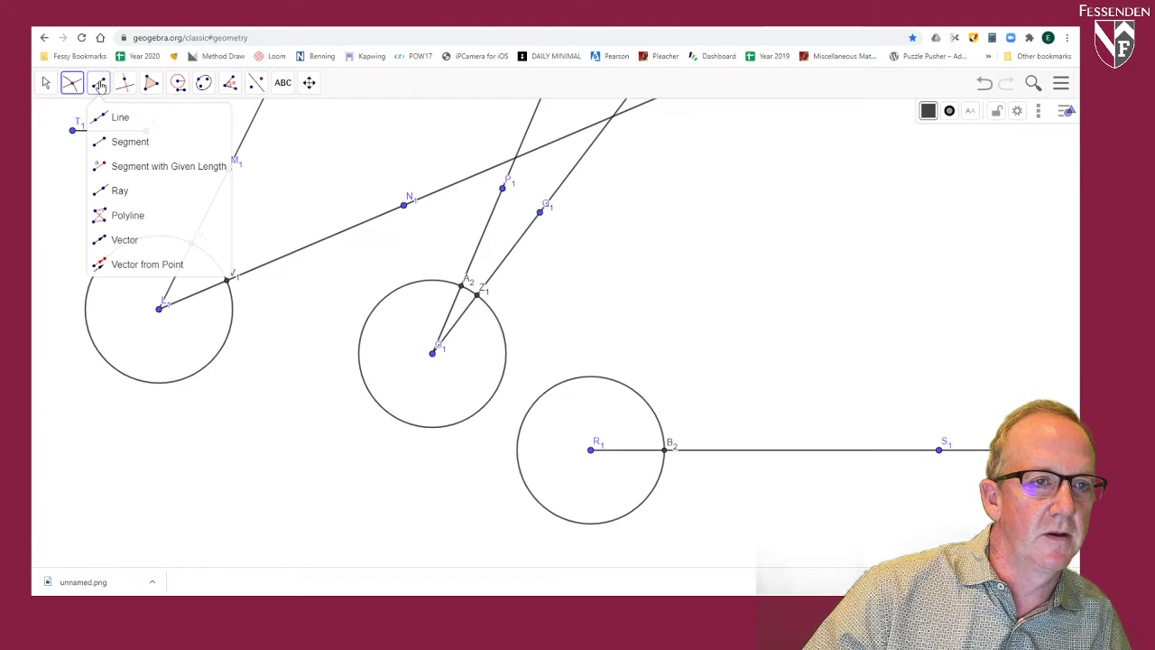
left_click(130, 140)
left_click(193, 242)
left_click(225, 281)
left_click(462, 287)
left_click(477, 296)
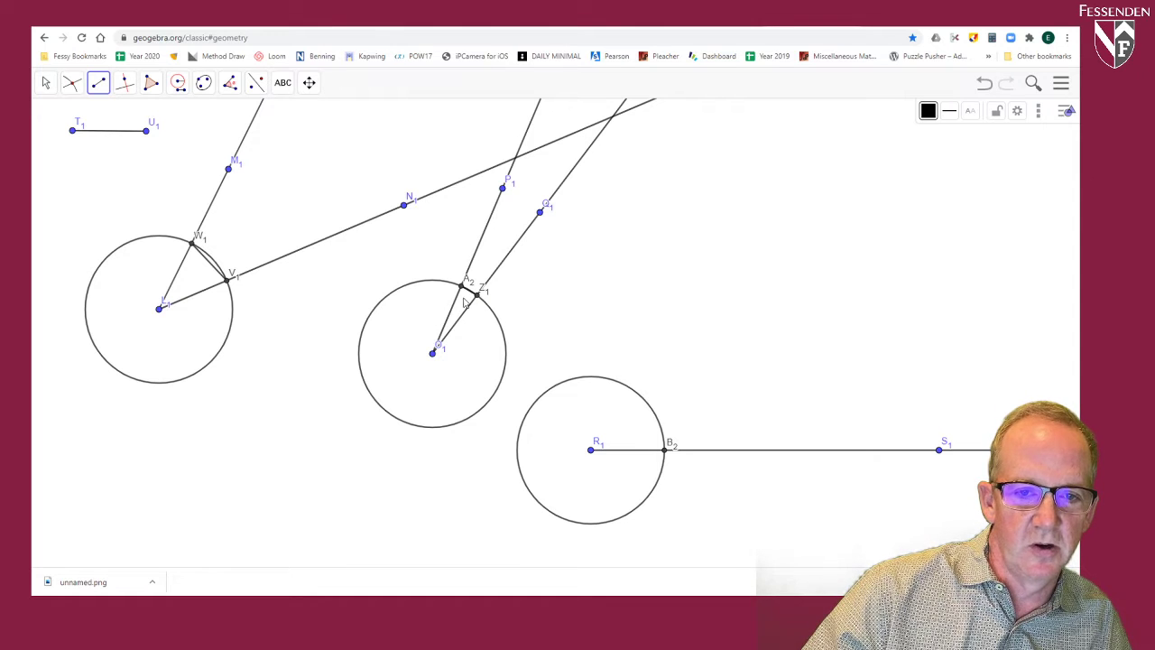
scroll(471, 301, "up", 5)
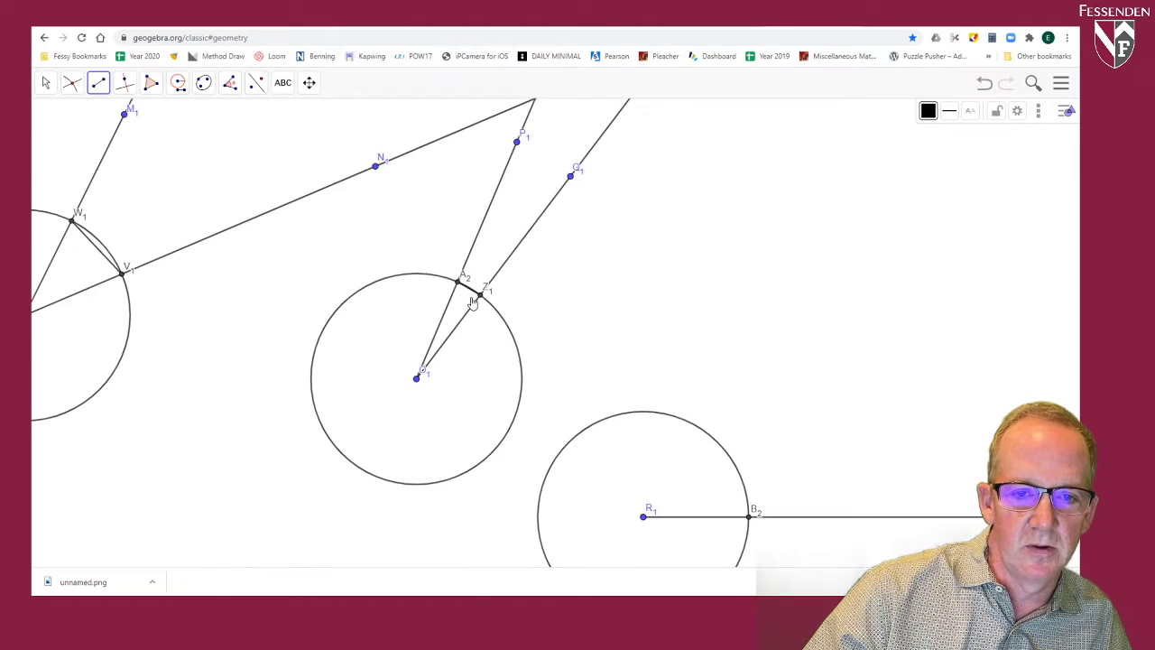
scroll(472, 303, "up", 5)
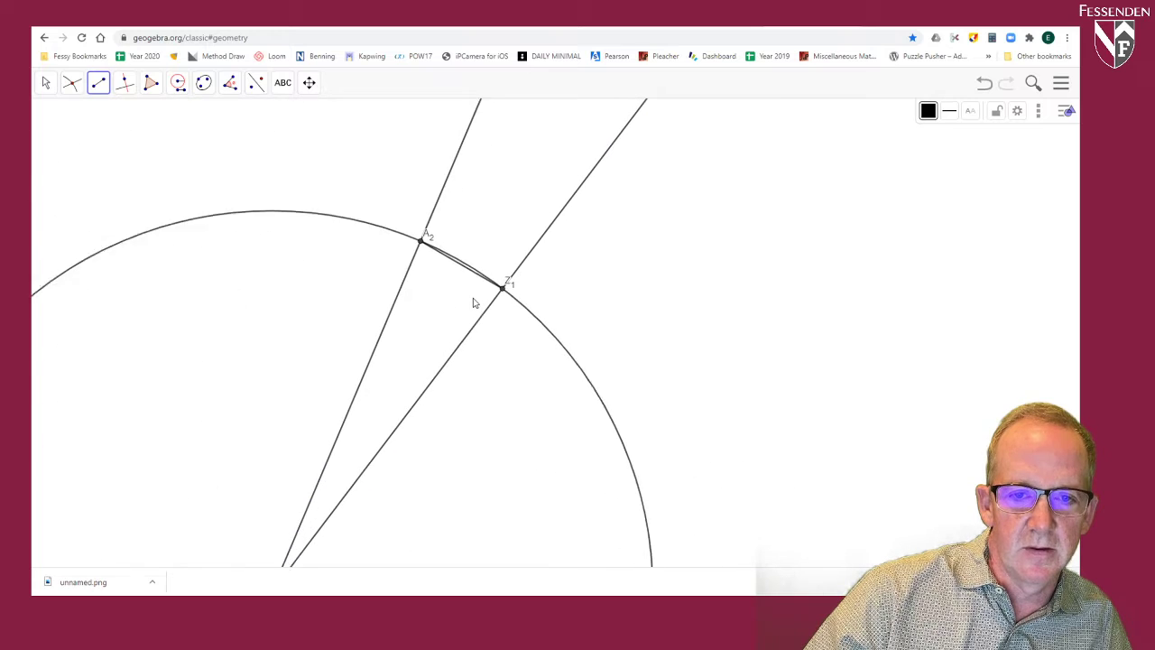
scroll(473, 304, "down", 10)
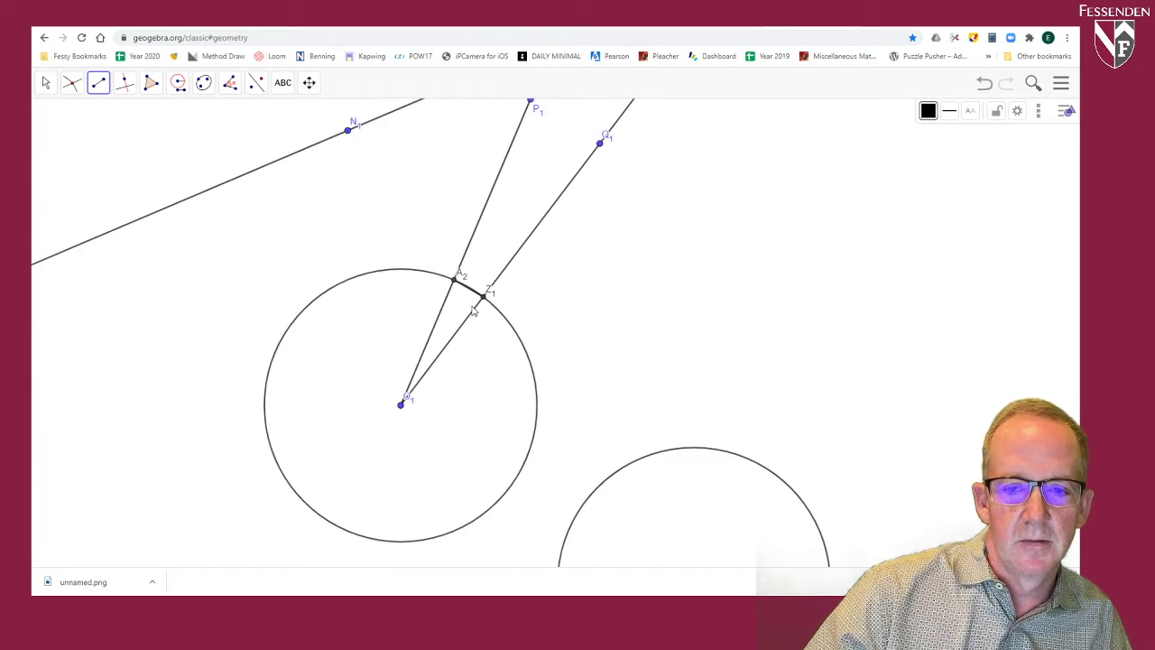
scroll(475, 313, "down", 2)
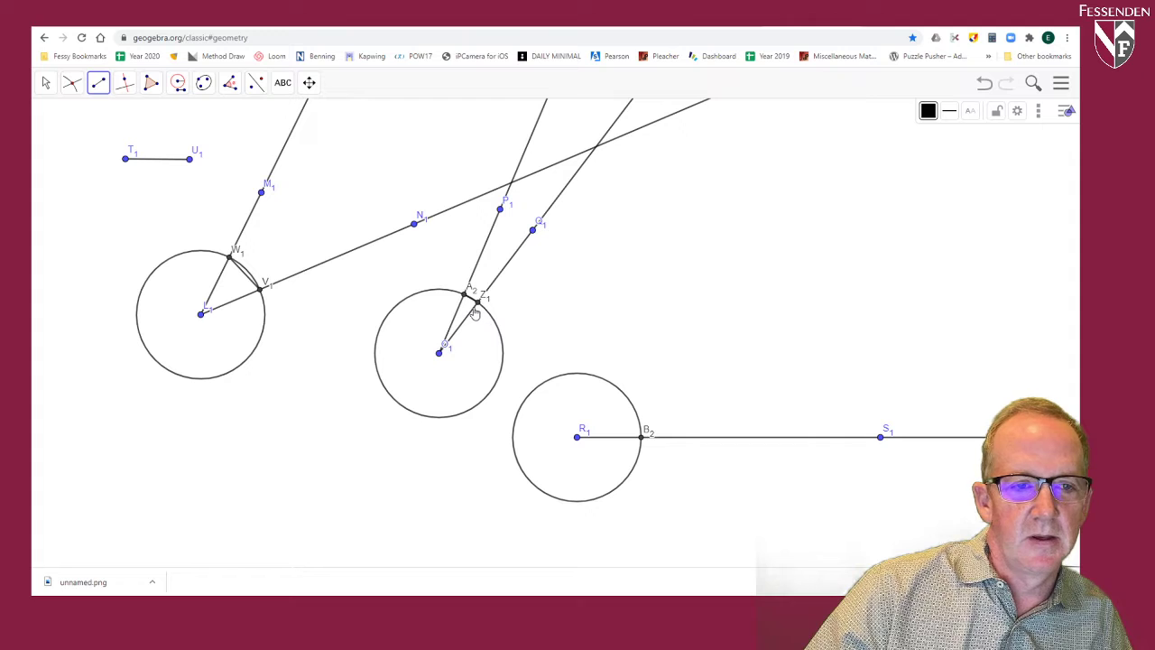
Step: Construct a Compass circle with radius W1V1, centred at B2 on the separate ray
left_click(178, 82)
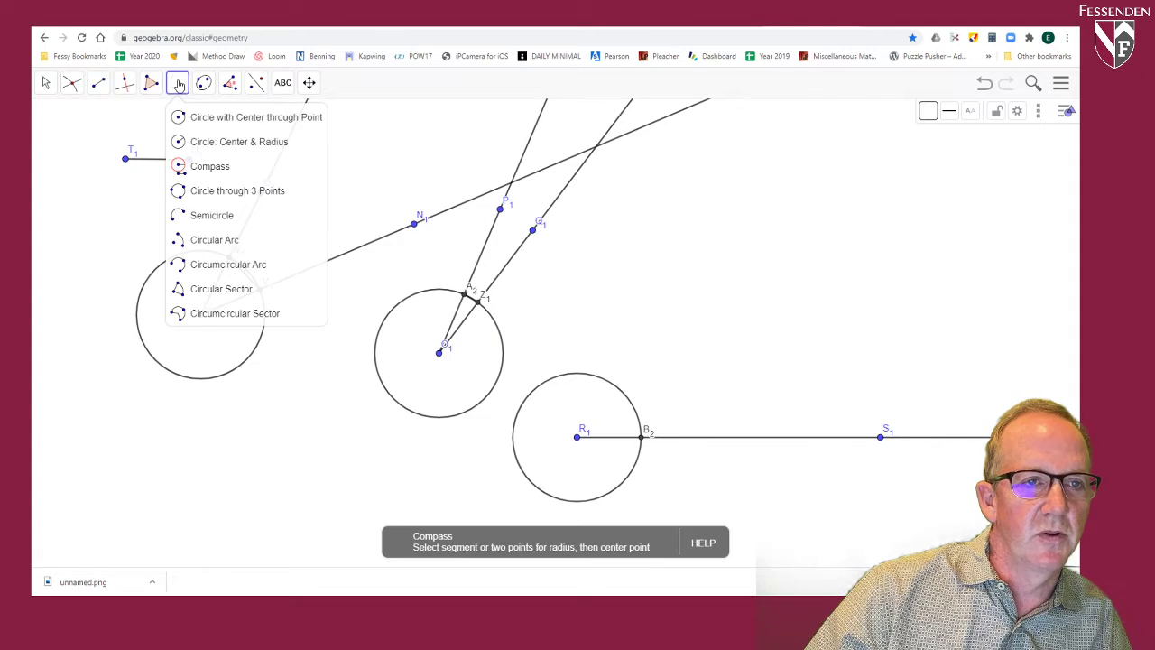
left_click(201, 164)
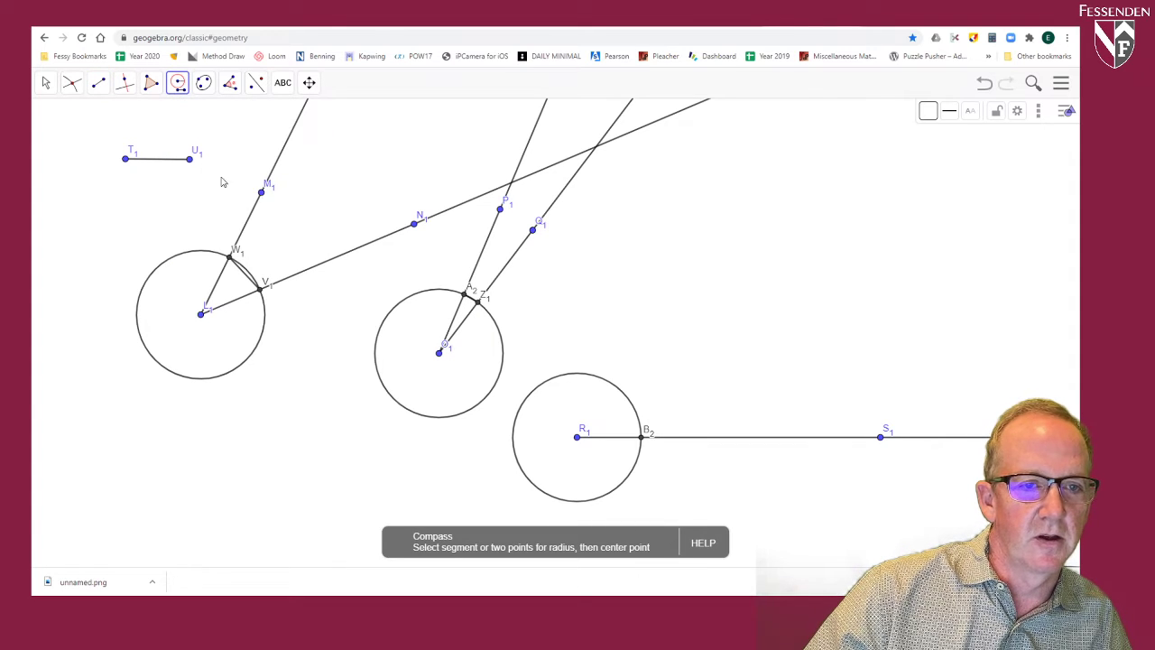
left_click(229, 257)
left_click(261, 290)
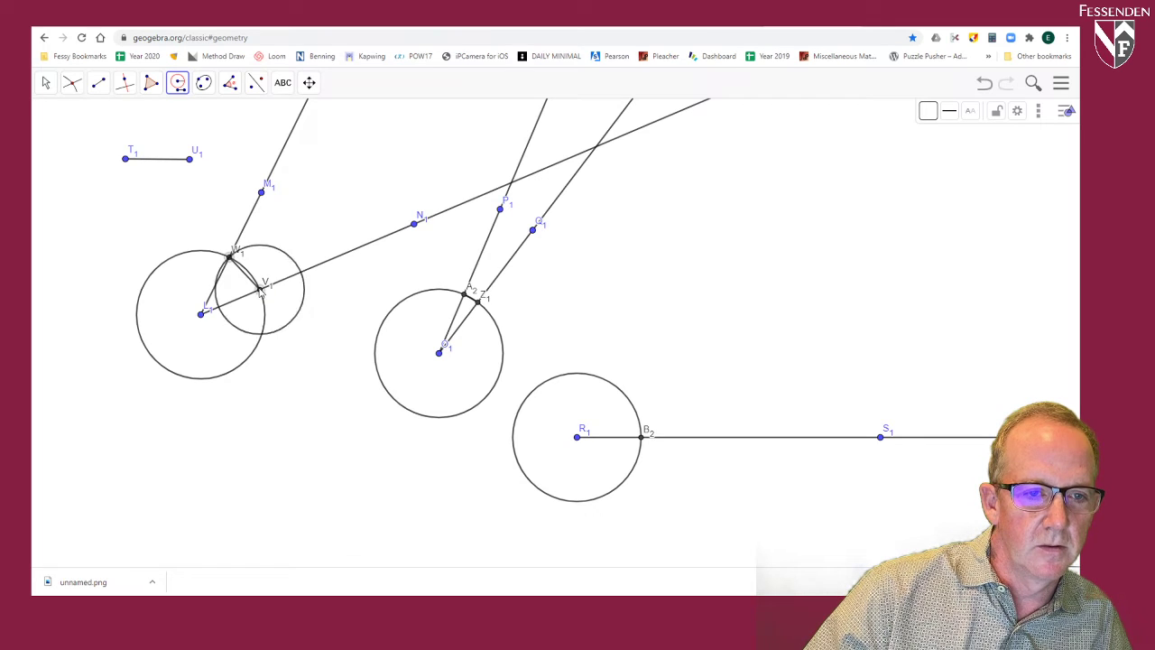
left_click(641, 438)
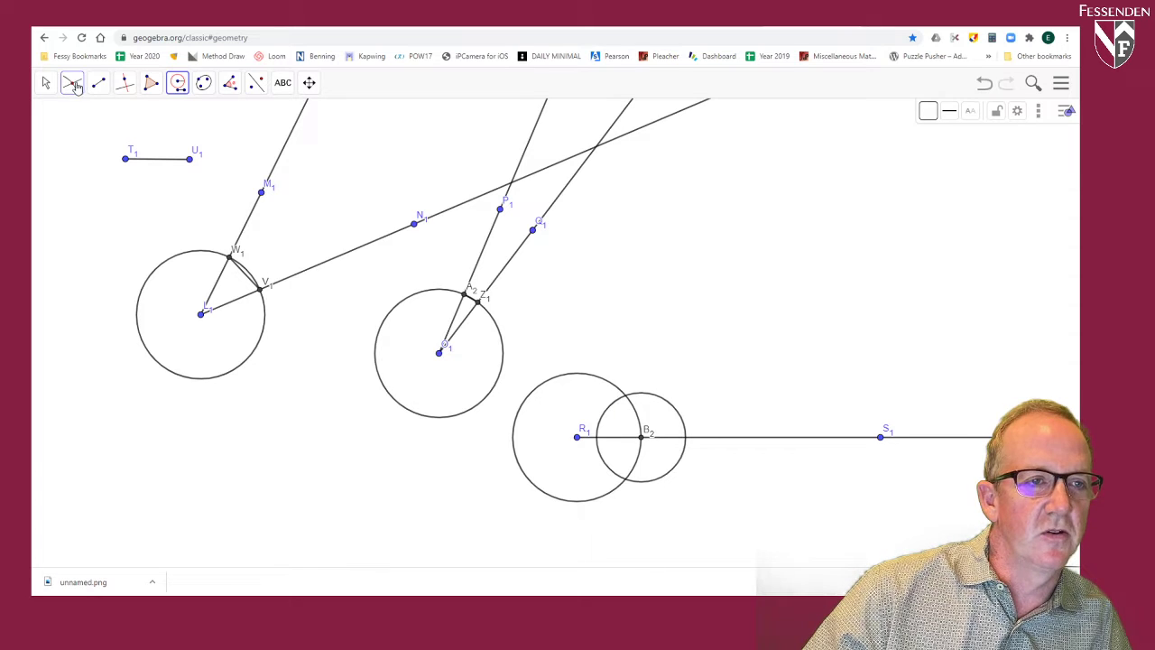
Step: Mark both intersection points of the circle at R1 with the smaller circle centred at B2
left_click(73, 83)
left_click(90, 179)
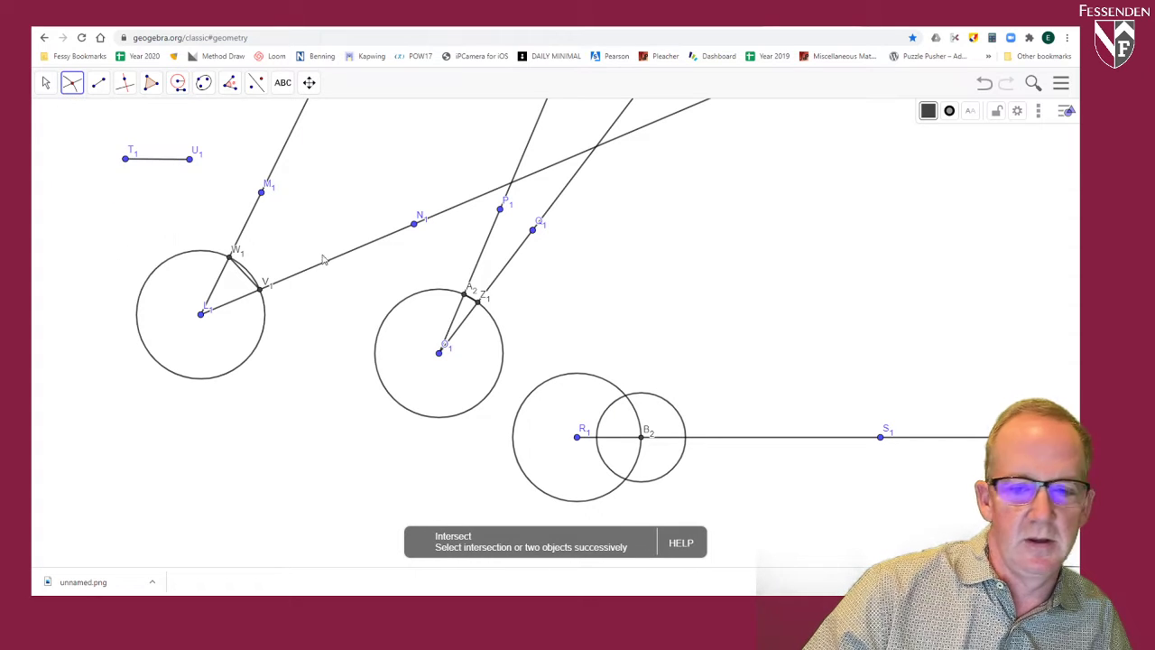
left_click(649, 398)
left_click(615, 391)
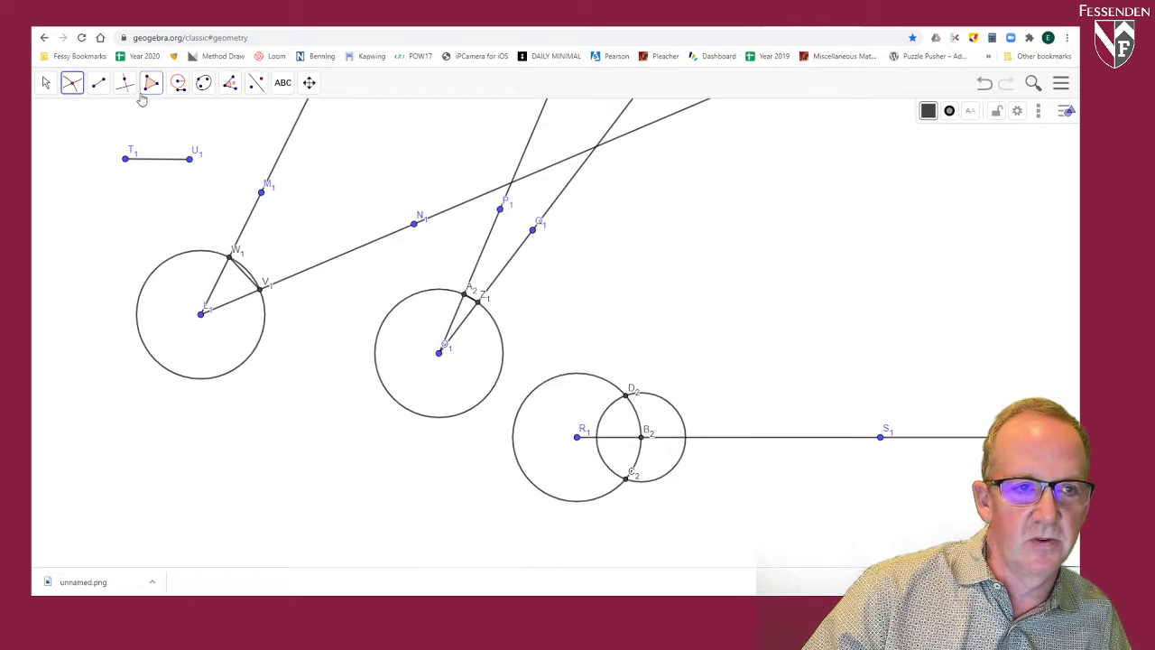
Step: Draw a ray from R1 through D2 to copy the first angle, and move M1 slightly to narrow the original angle
left_click(100, 85)
left_click(123, 188)
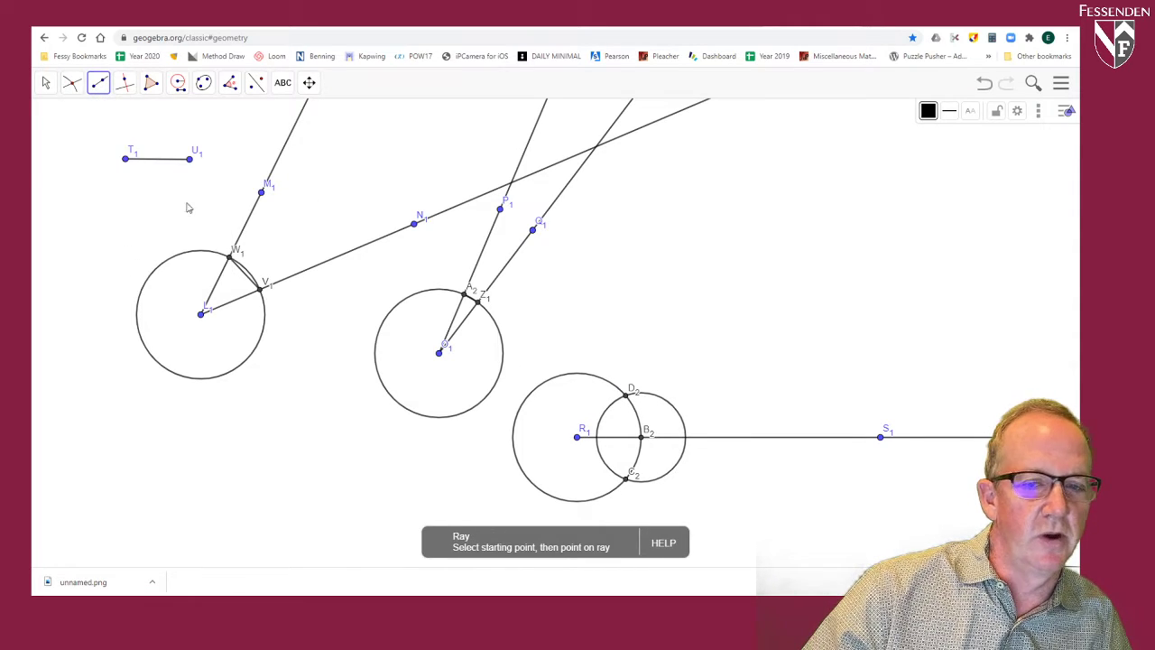
left_click(578, 438)
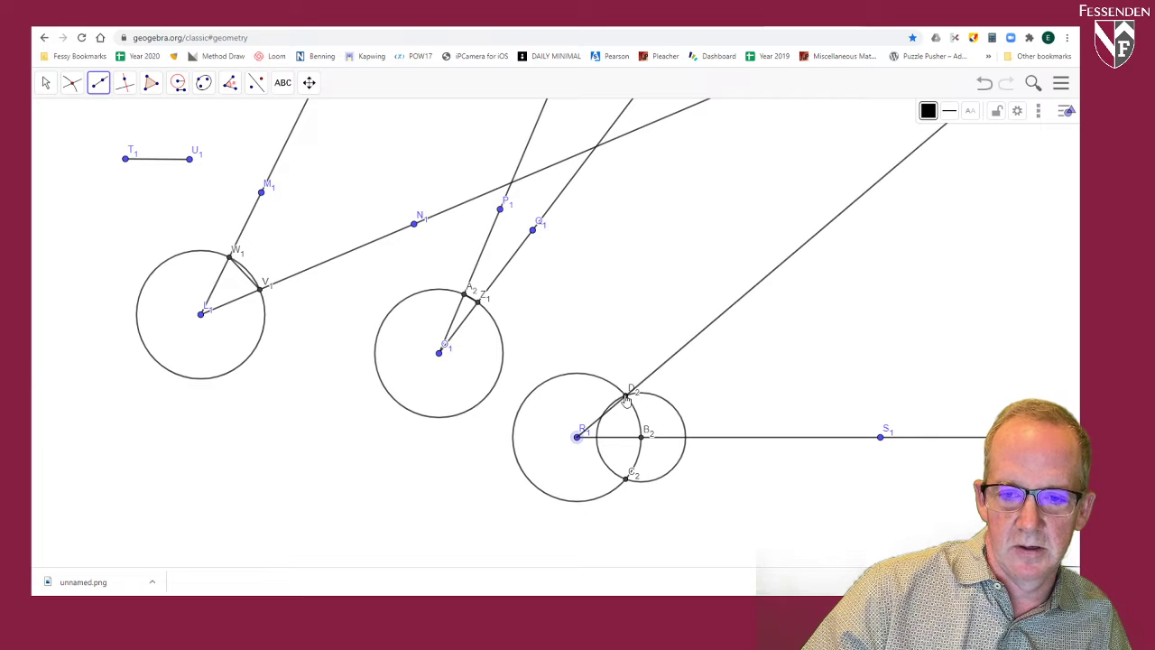
left_click(629, 394)
left_click(45, 82)
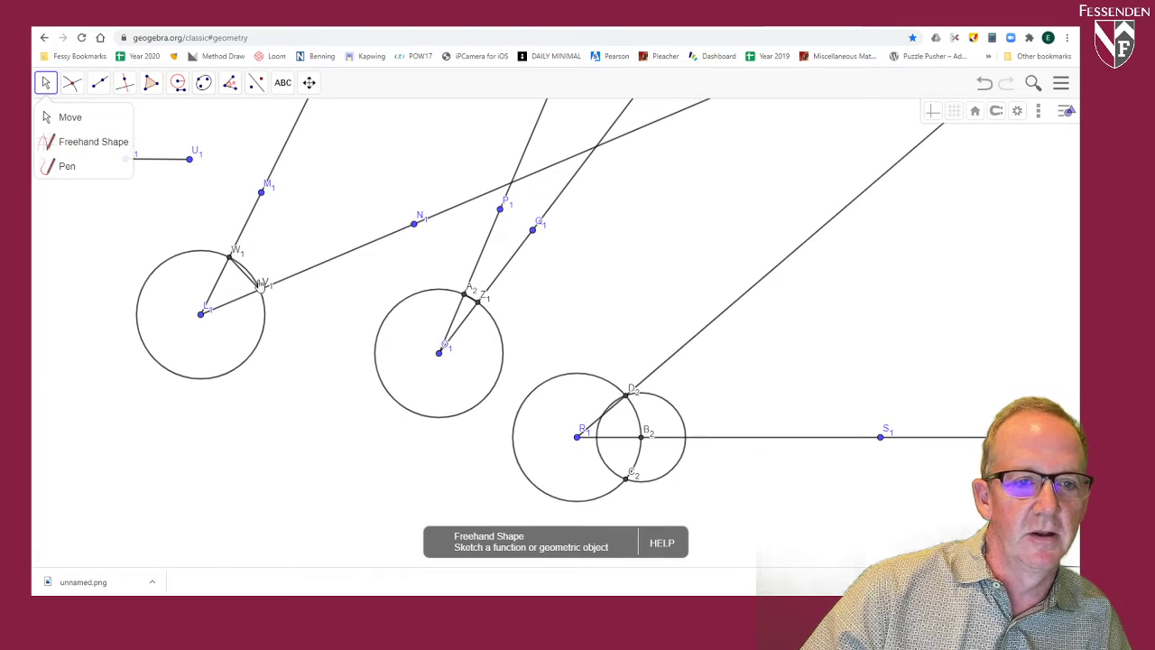
left_click_drag(261, 196, 289, 199)
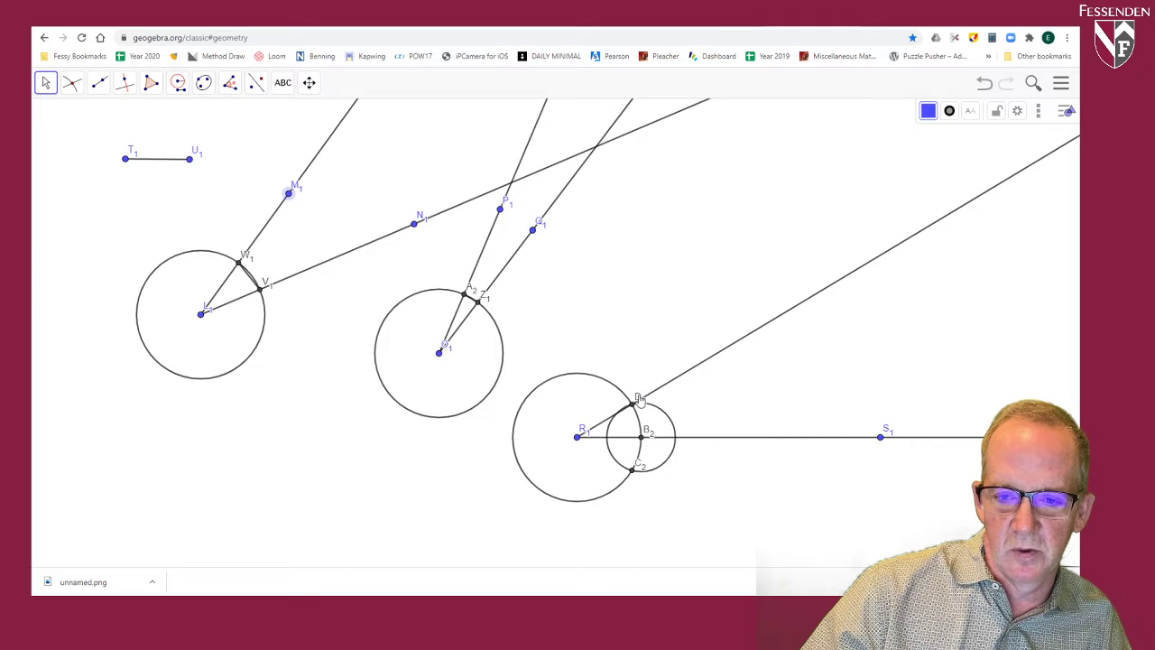
Step: Construct a Compass circle with radius A2Z1, centred at D2
left_click(177, 84)
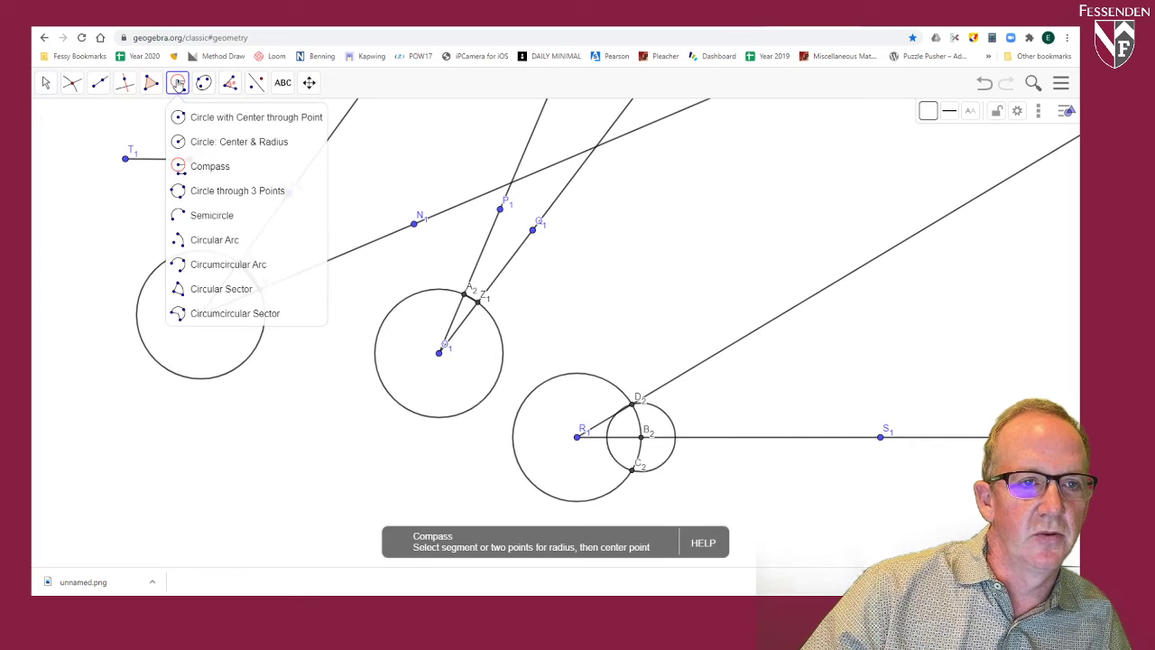
left_click(206, 166)
left_click(464, 295)
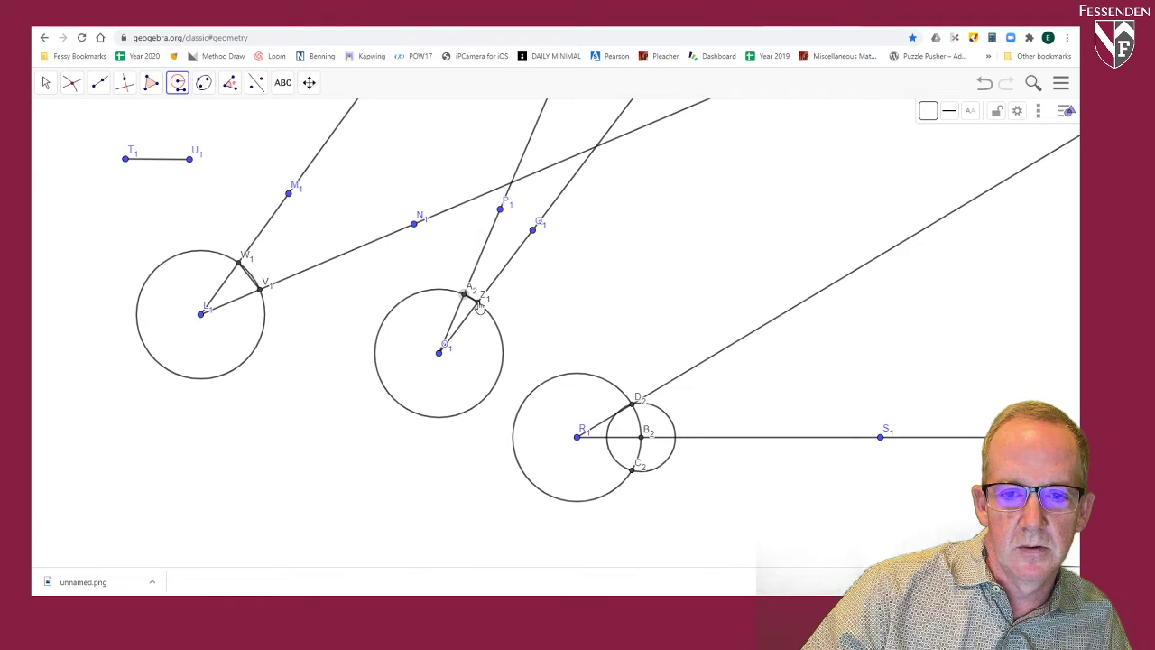
left_click(481, 305)
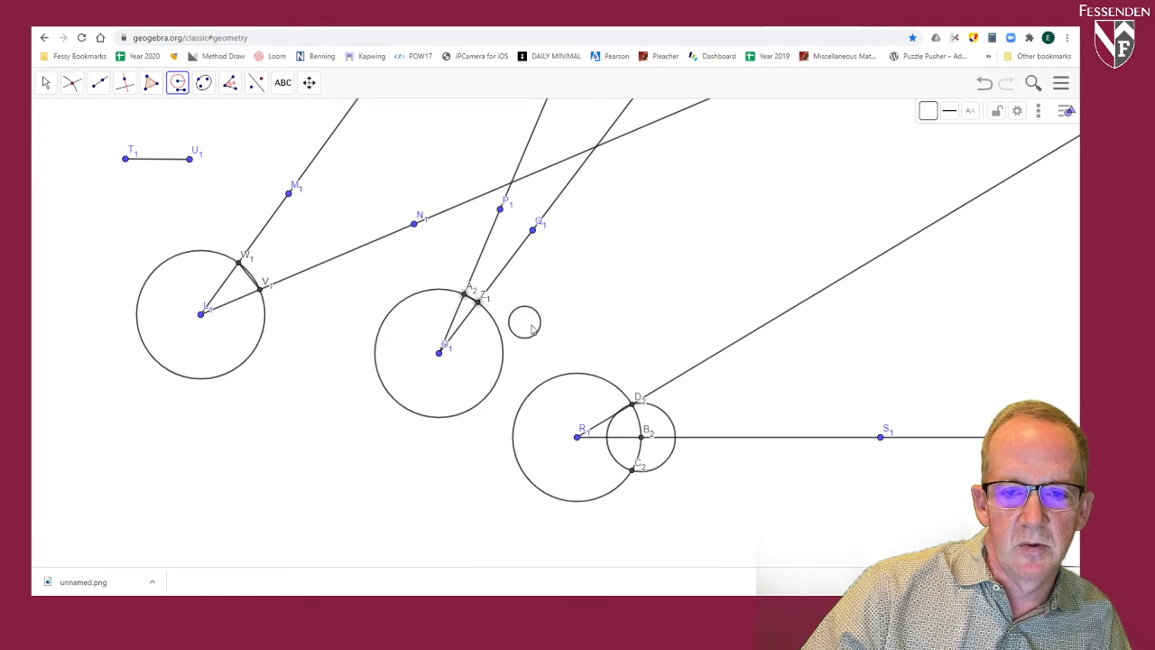
left_click(633, 406)
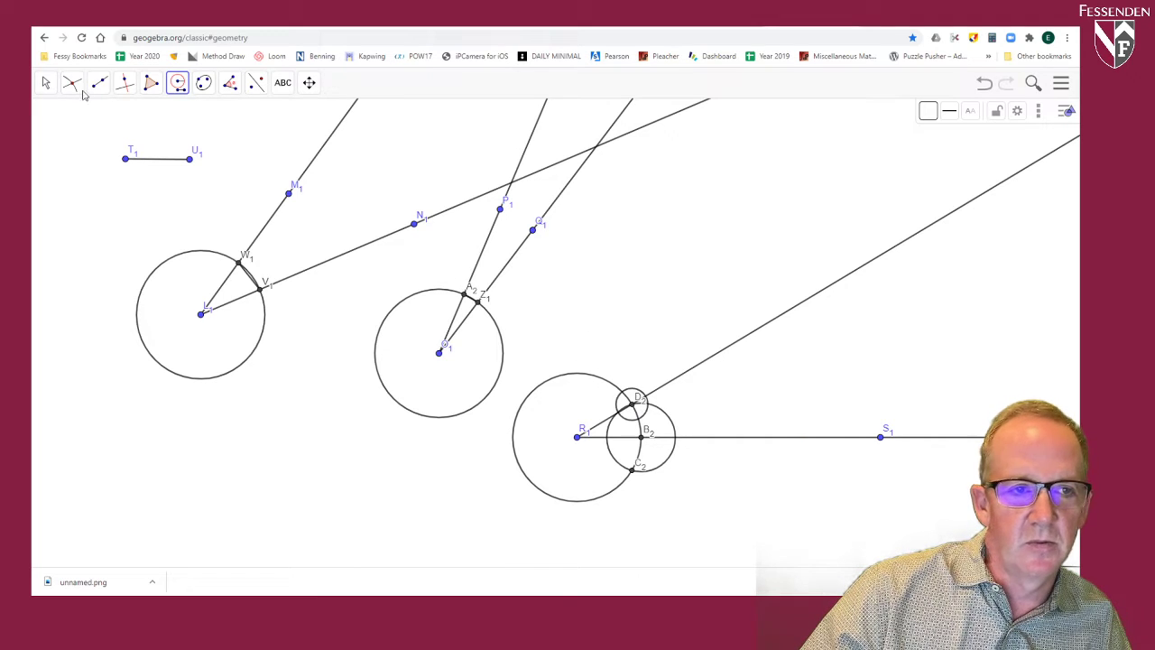
Step: Mark where the circle at R1 intersects the ray through D2 and the small circle centred at D2
left_click(73, 82)
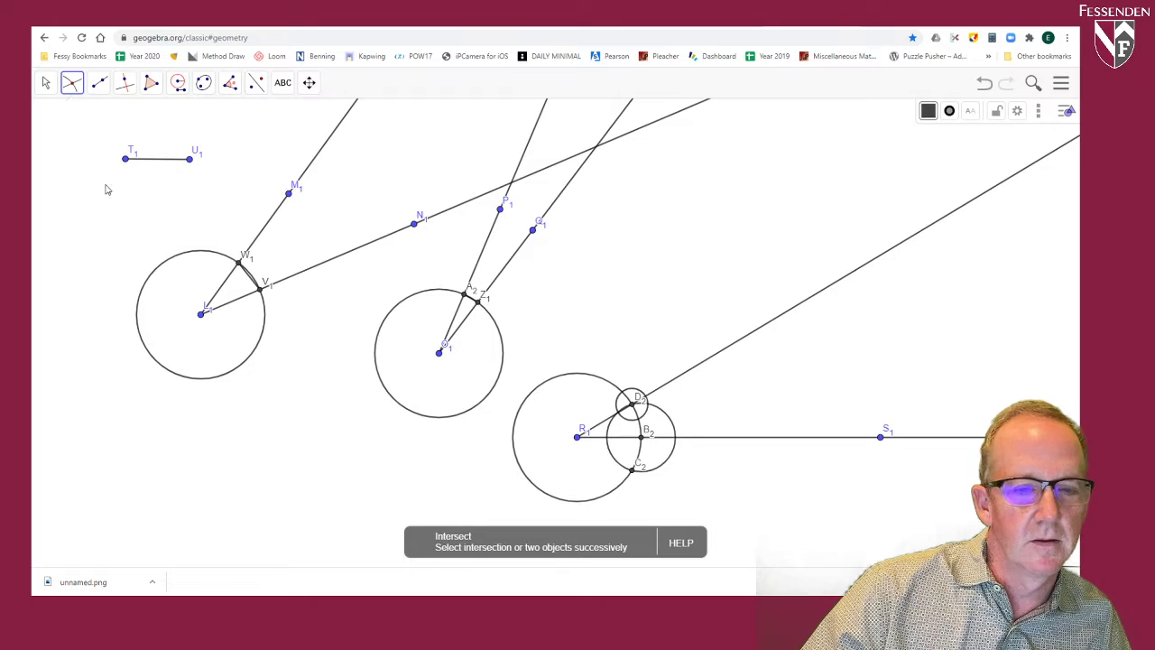
left_click(678, 384)
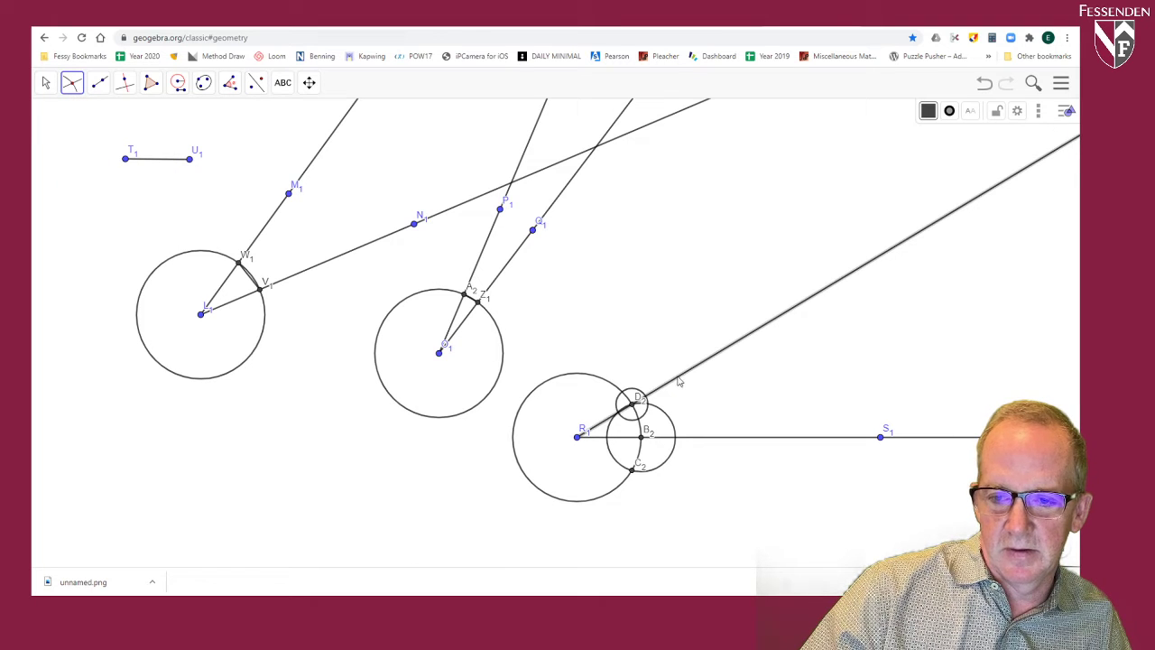
left_click(583, 378)
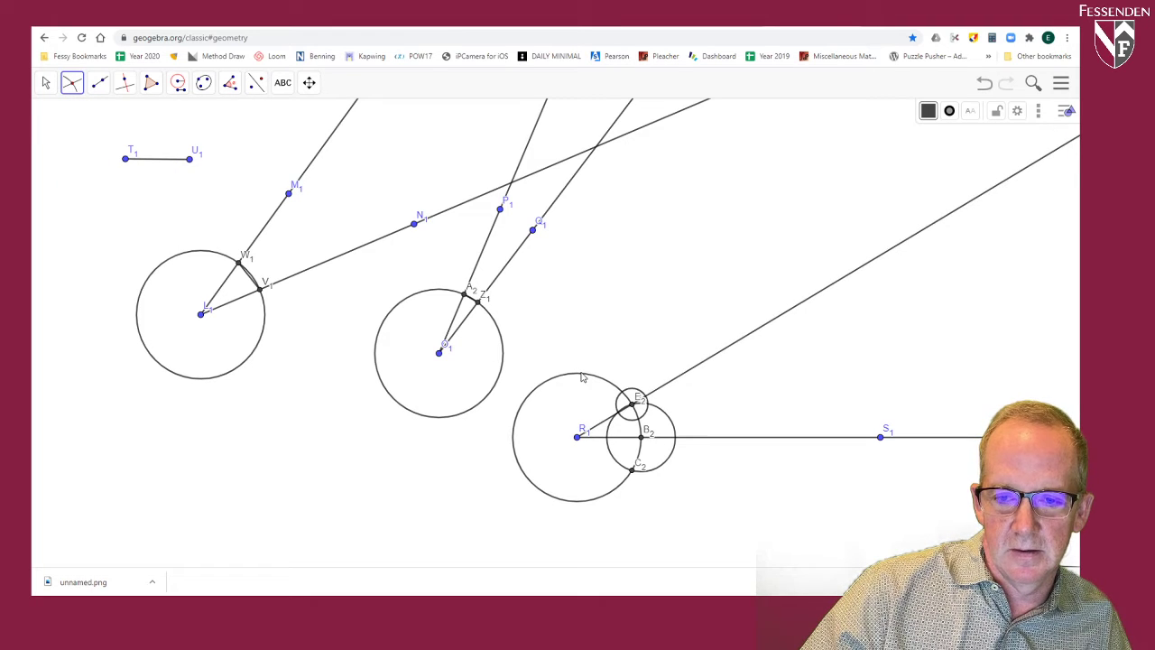
left_click(634, 397)
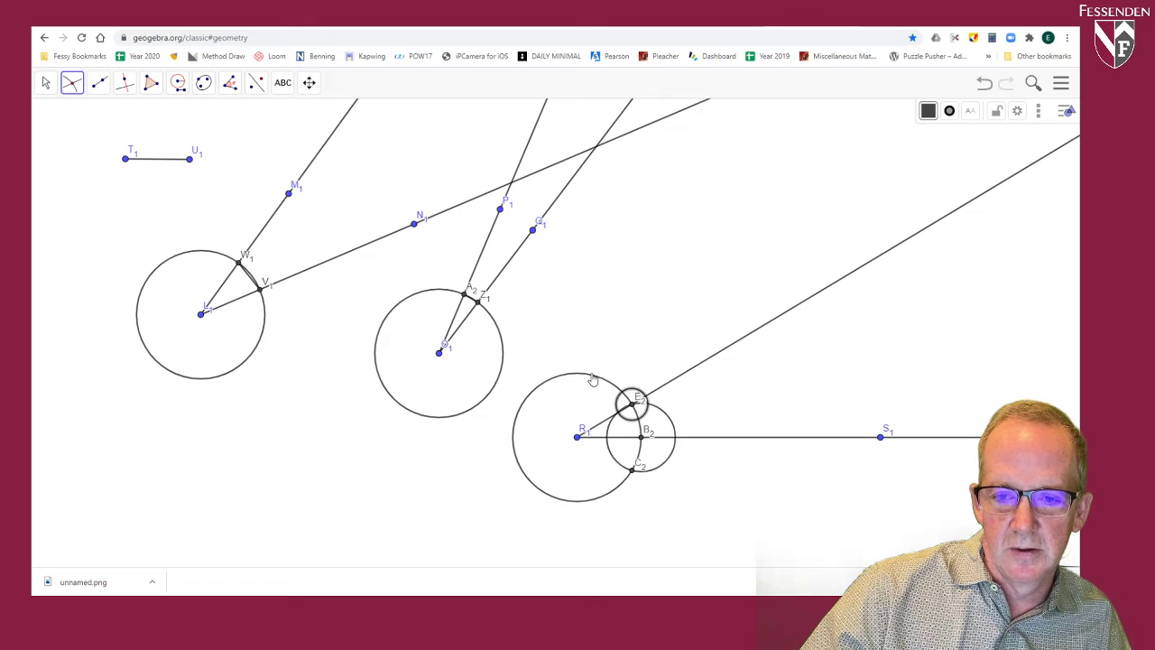
left_click(593, 380)
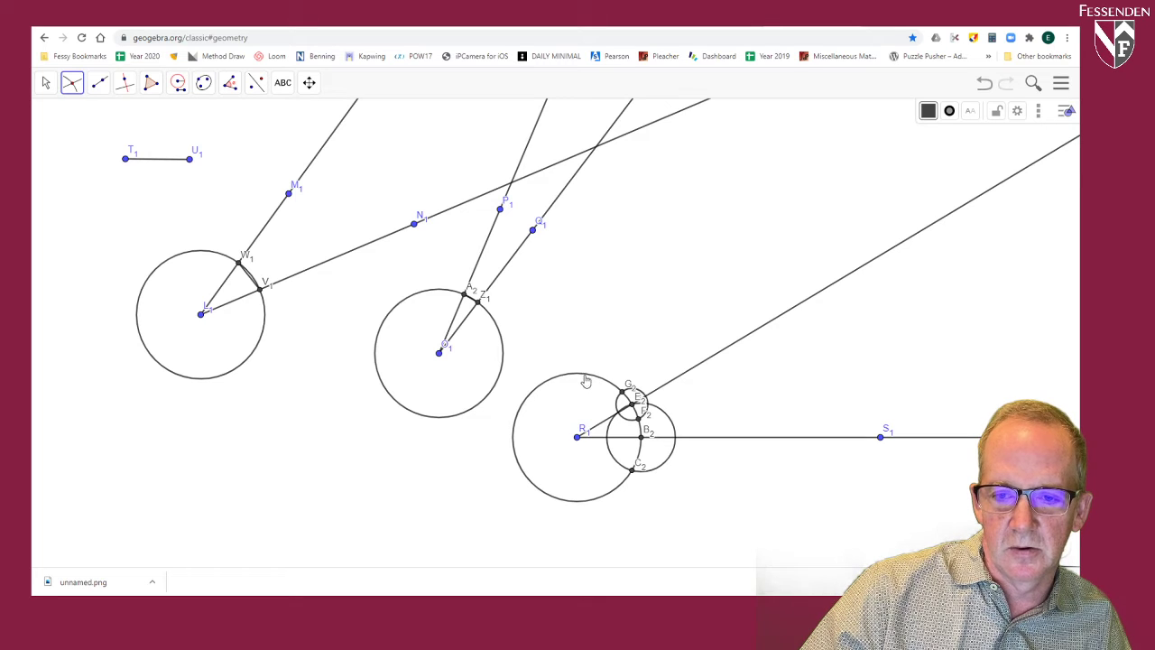
Step: Draw a ray from R1 through G2 to add the second angle onto the copied first angle
left_click(98, 82)
left_click(115, 189)
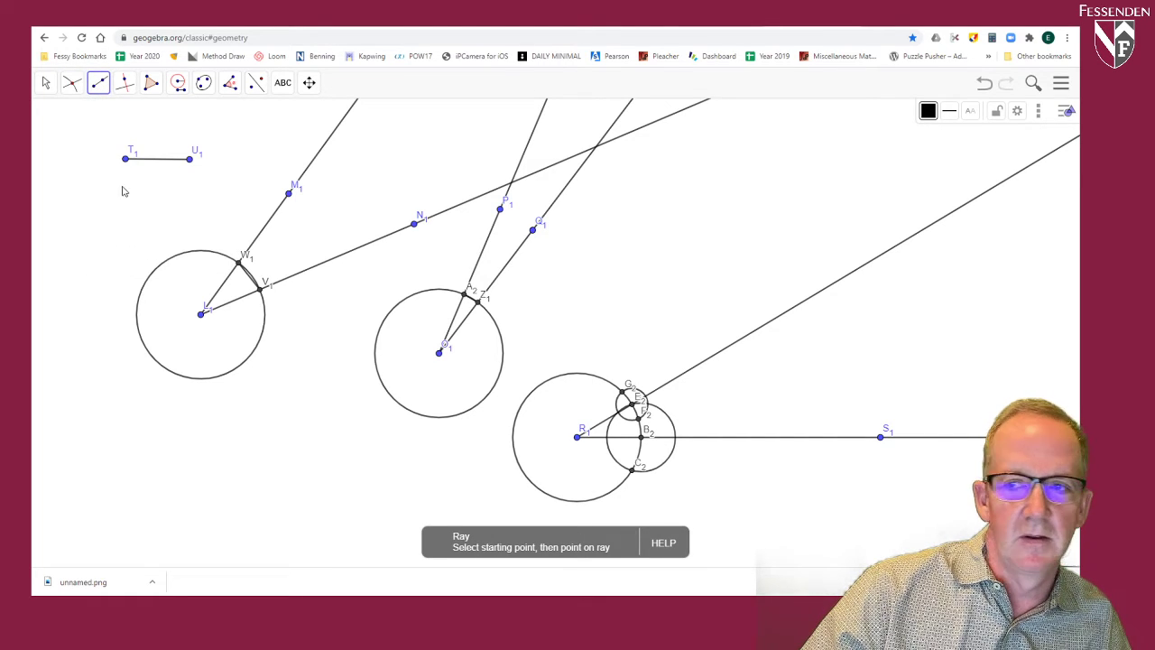
left_click(578, 440)
left_click(625, 392)
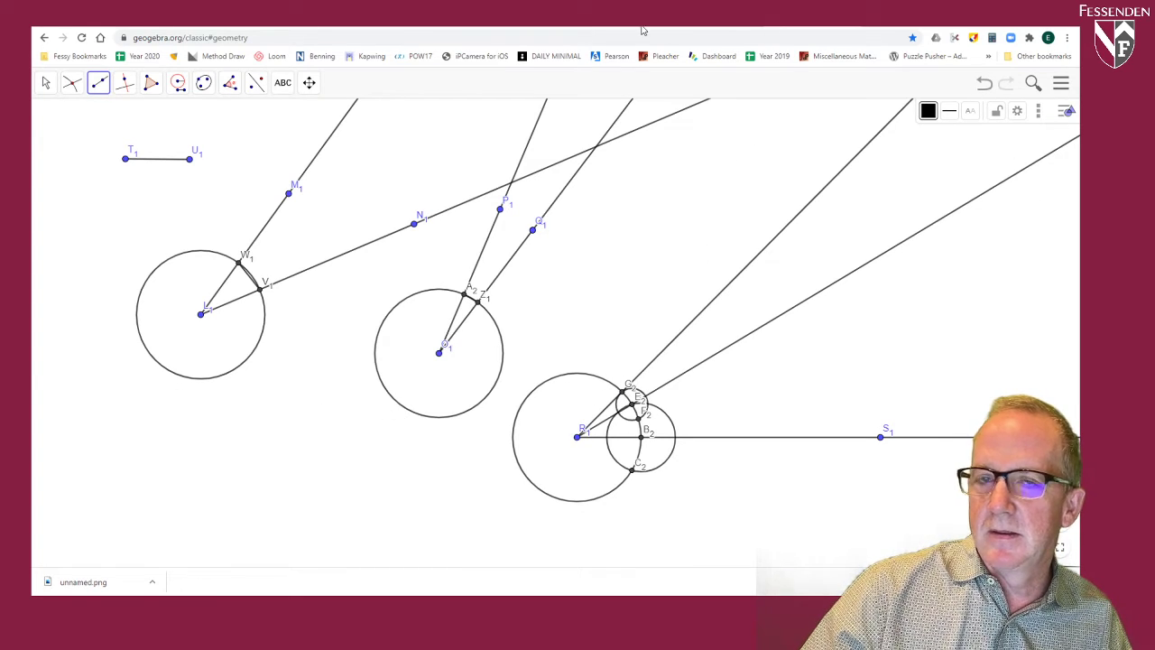
left_click(51, 82)
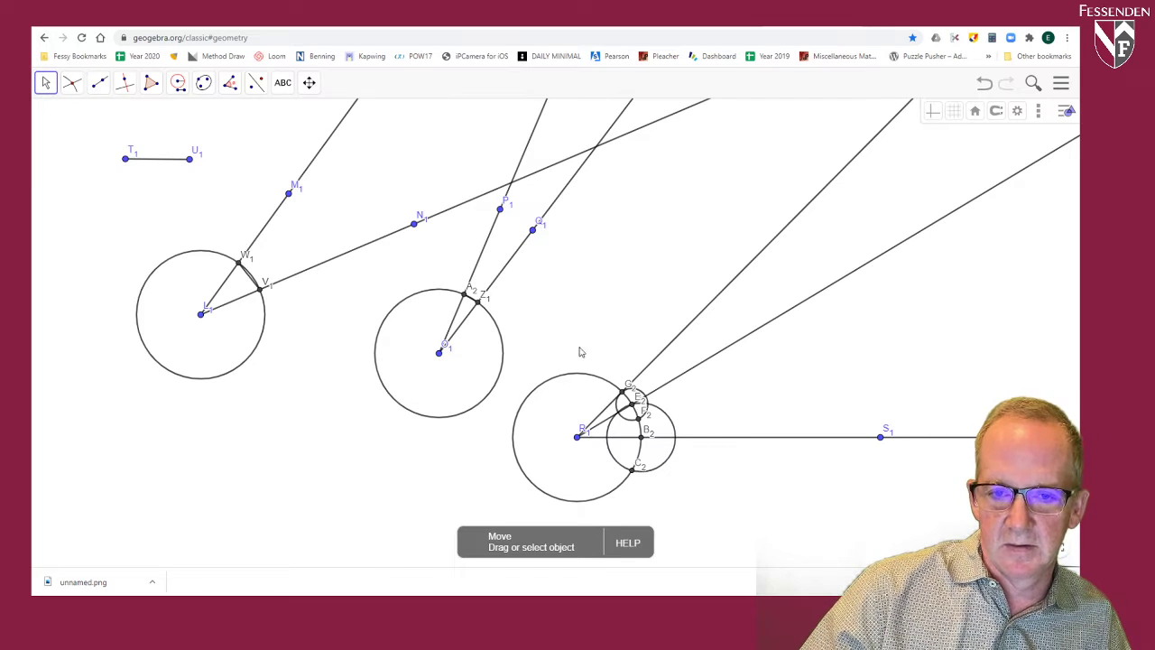
Step: Move P1 slightly, and colour the lower slanted ray from R1 blue and the upper ray through G2 green
mouse_move(501, 211)
left_mouse_down()
mouse_move(533, 233)
mouse_move(502, 208)
left_mouse_up()
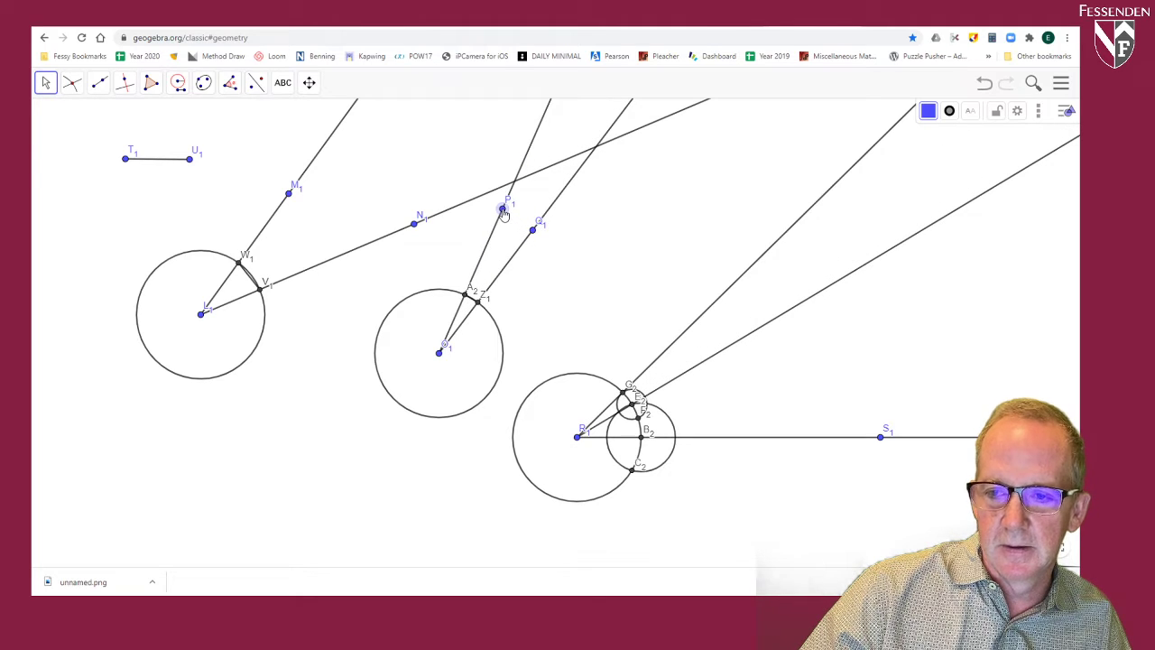
left_click(772, 329)
left_click(929, 110)
left_click(951, 135)
left_click(838, 188)
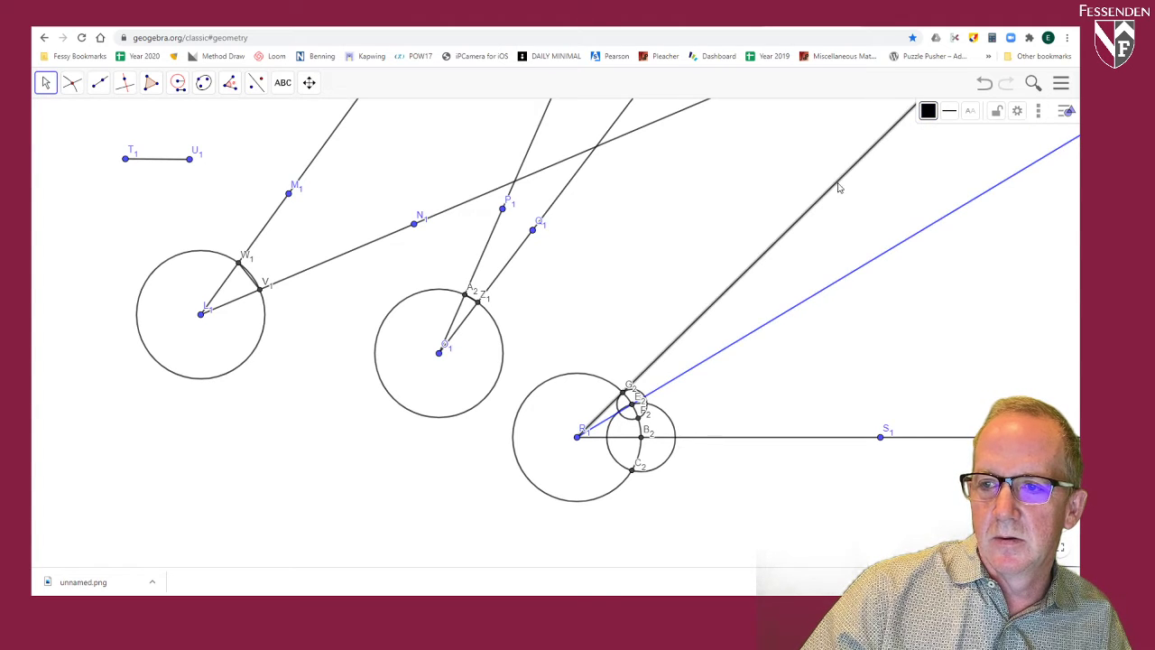
left_click(929, 110)
left_click(932, 135)
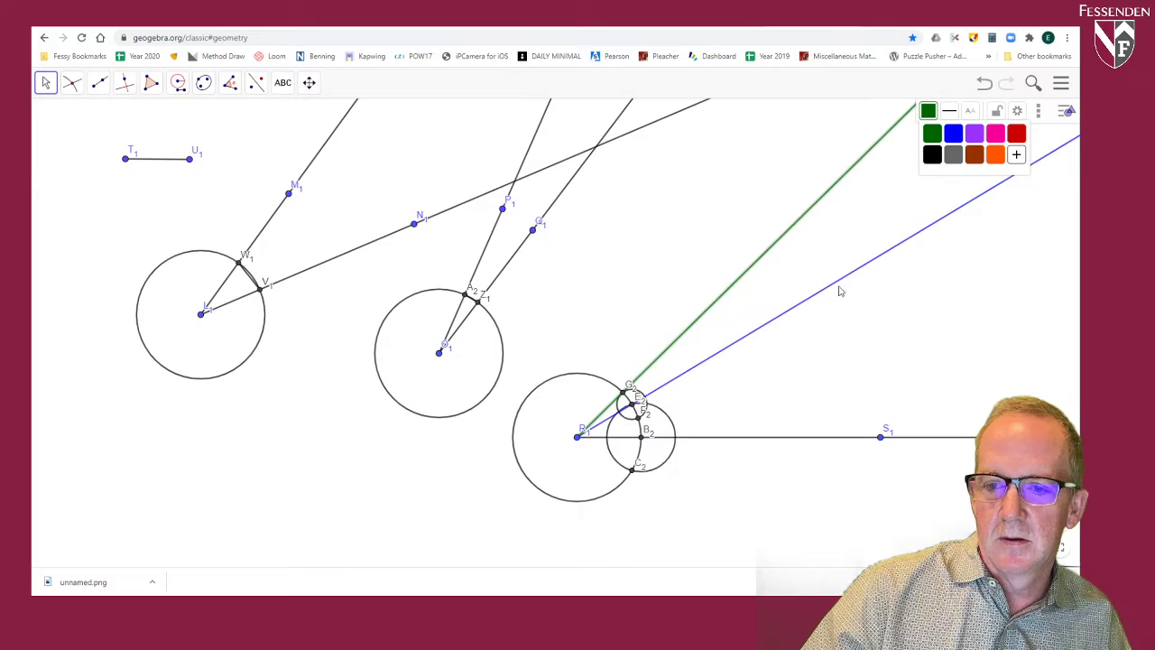
left_click(797, 371)
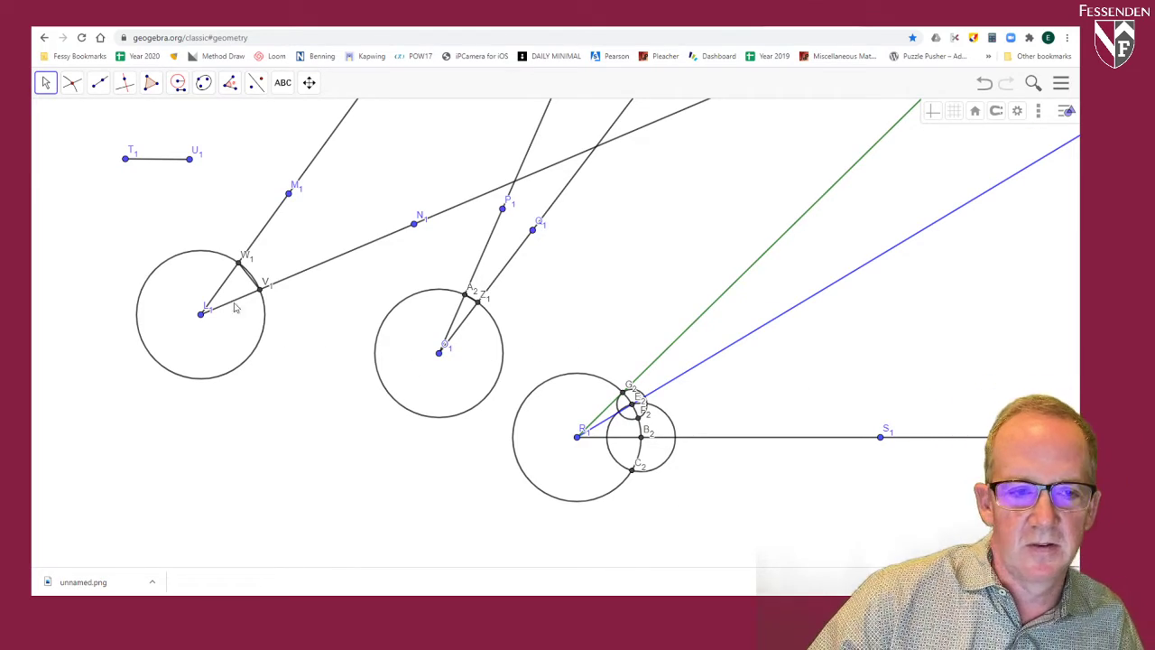
Step: Move M1 and P1 to narrow both original angles and test that the constructed sum follows
mouse_move(288, 198)
left_mouse_down()
mouse_move(330, 261)
mouse_move(296, 208)
left_mouse_up()
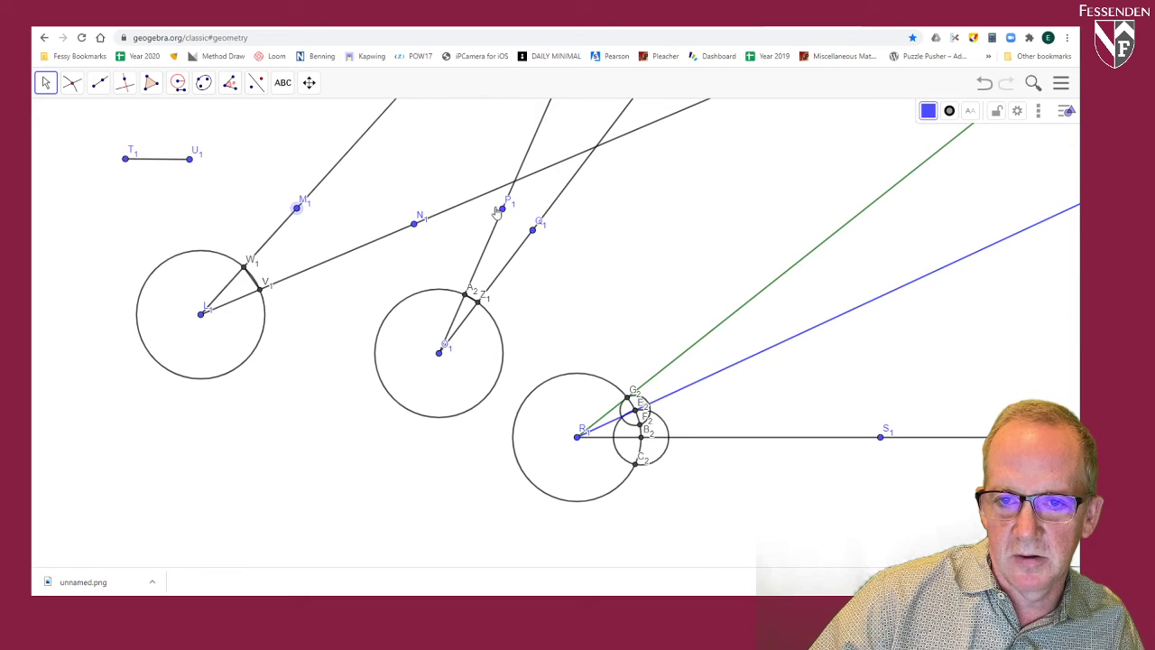
left_click_drag(503, 209, 516, 217)
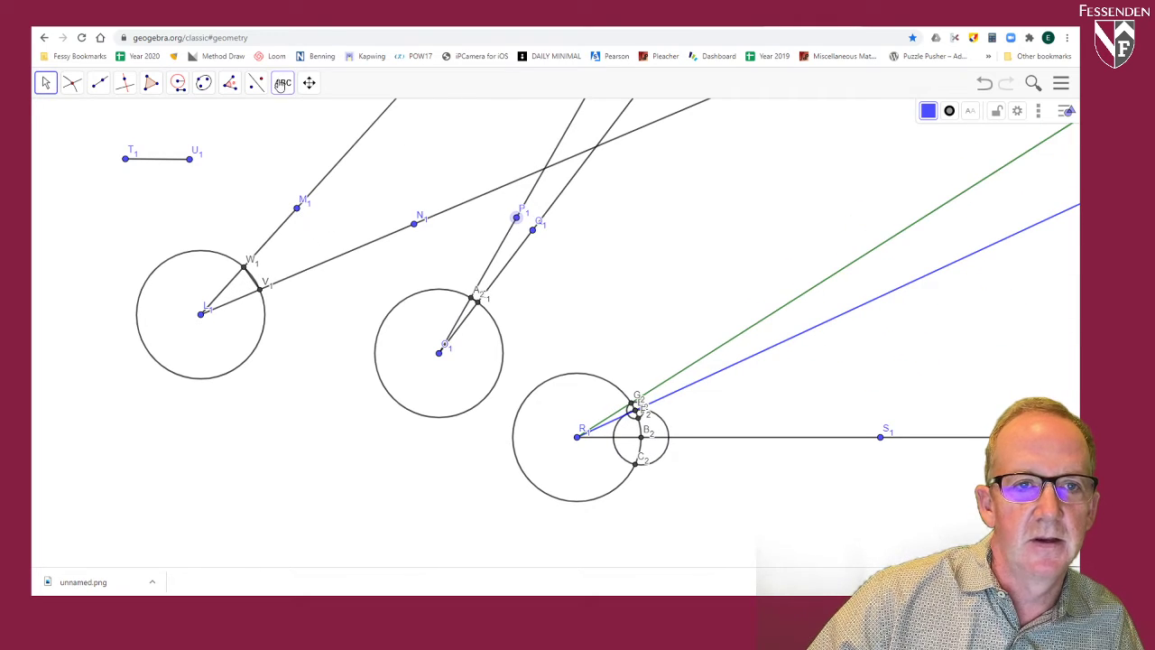
Step: Add the text "Sum of Two Angles" in the open area above N1
left_click(283, 84)
left_click(305, 137)
left_click(419, 197)
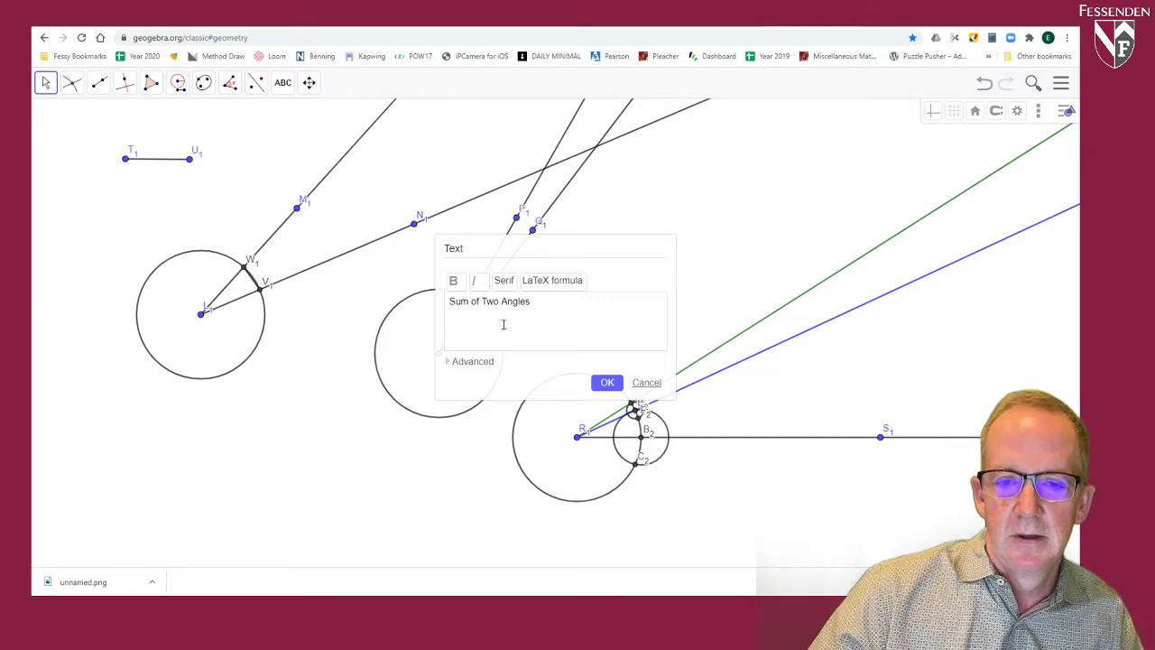
left_click(606, 382)
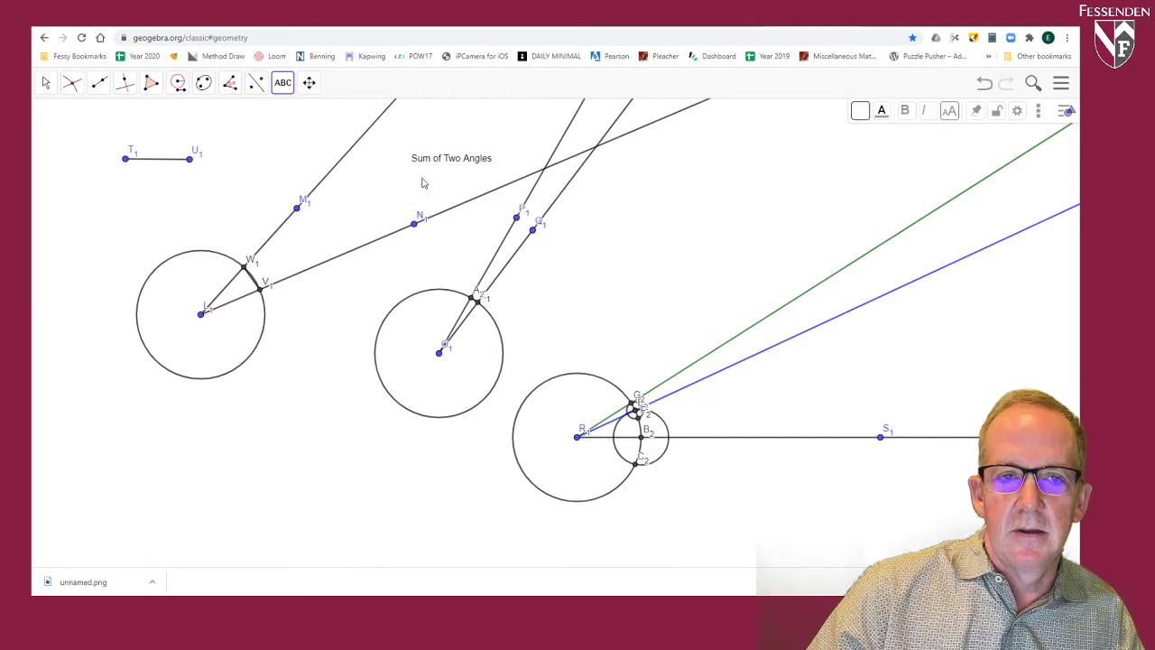
Step: Set the "Sum of Two Angles" text to Very Large and reposition it as a title across the rays above N1 and P1
left_click(46, 82)
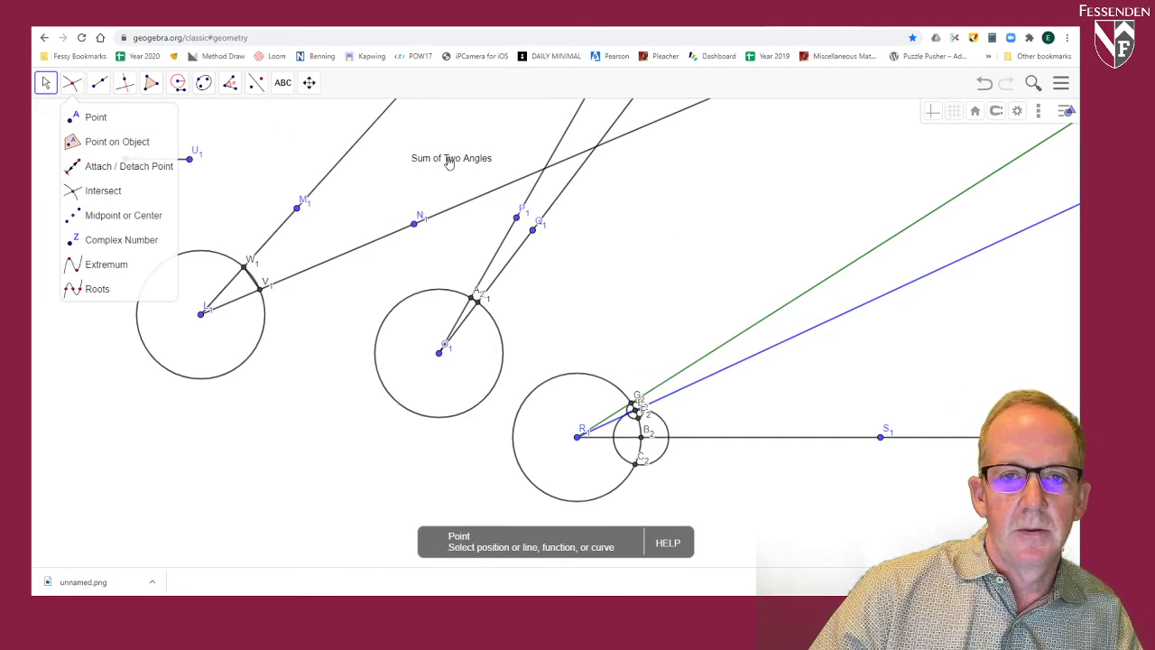
left_click(448, 163)
left_click(950, 111)
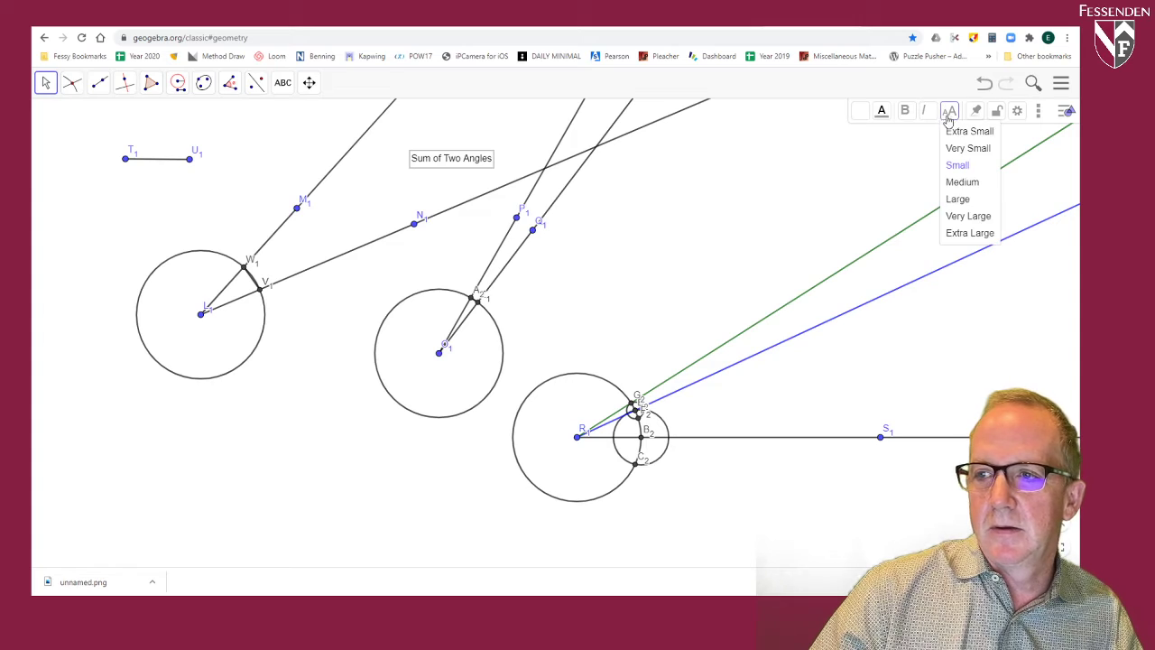
left_click(971, 215)
left_click_drag(638, 157, 666, 210)
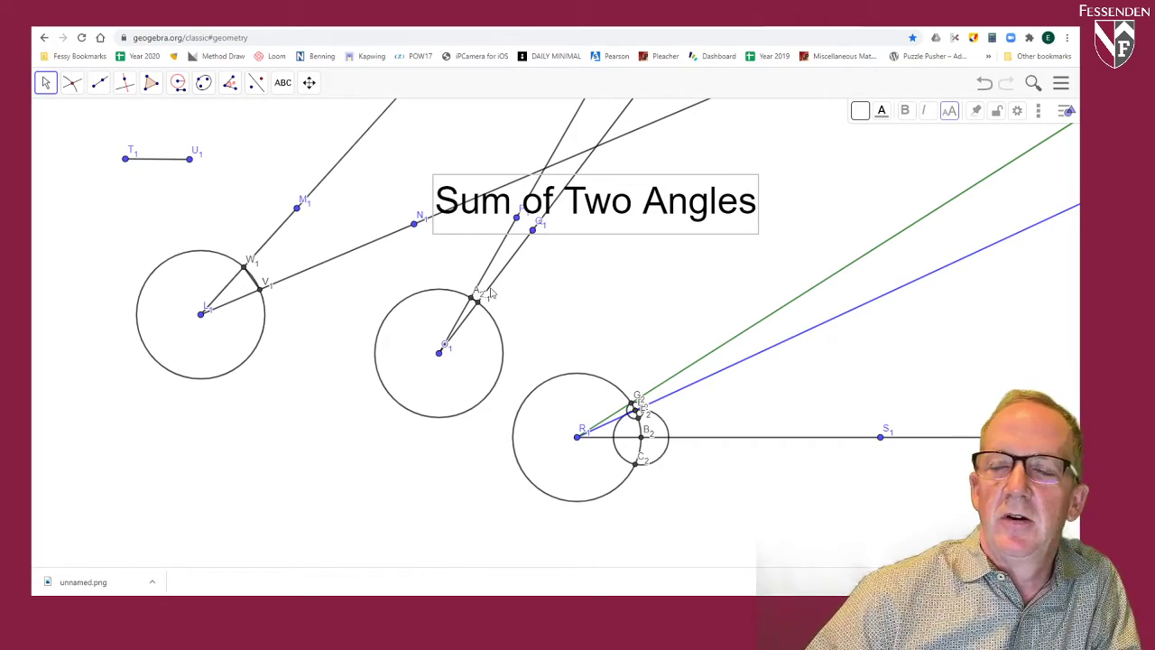
left_click_drag(632, 208, 569, 197)
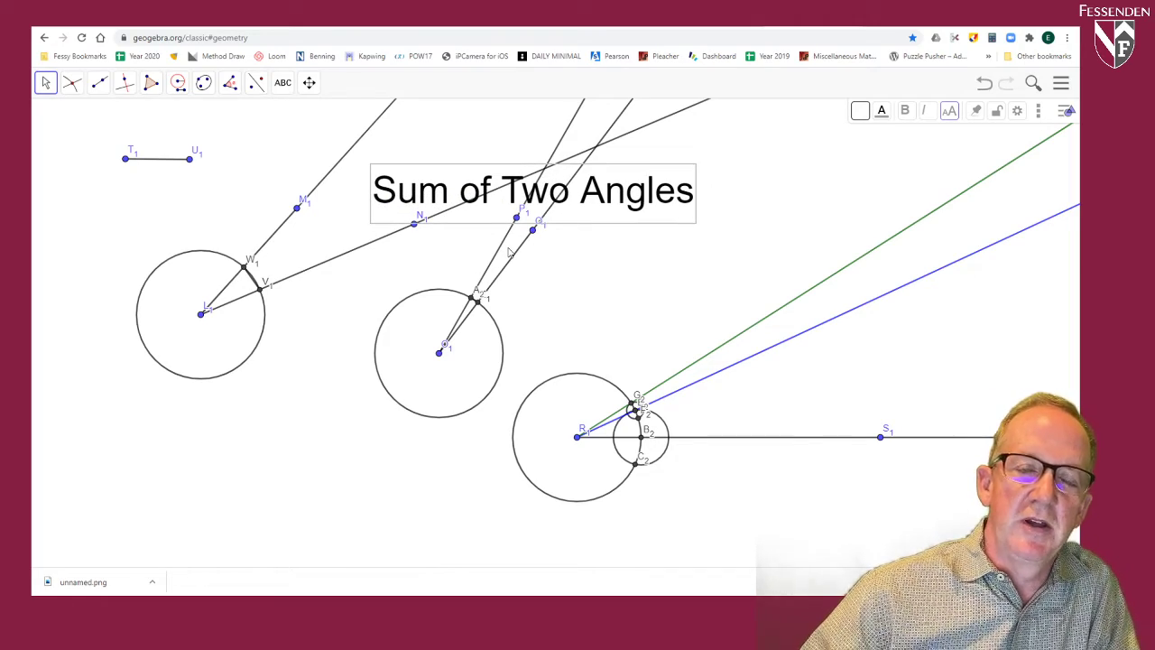